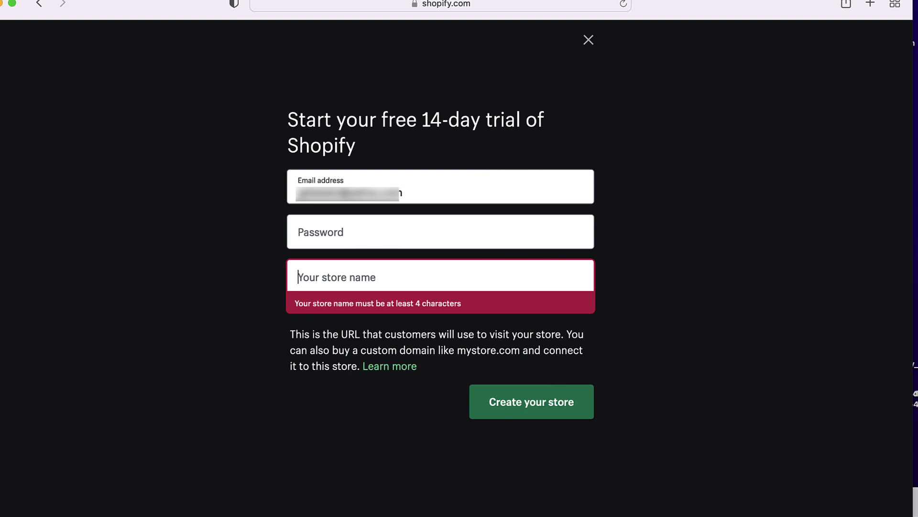
- Enter the account password, name the store undeadhiphop, and create the Shopify trial store
{"action": "type", "text": "undeadhiphop"}
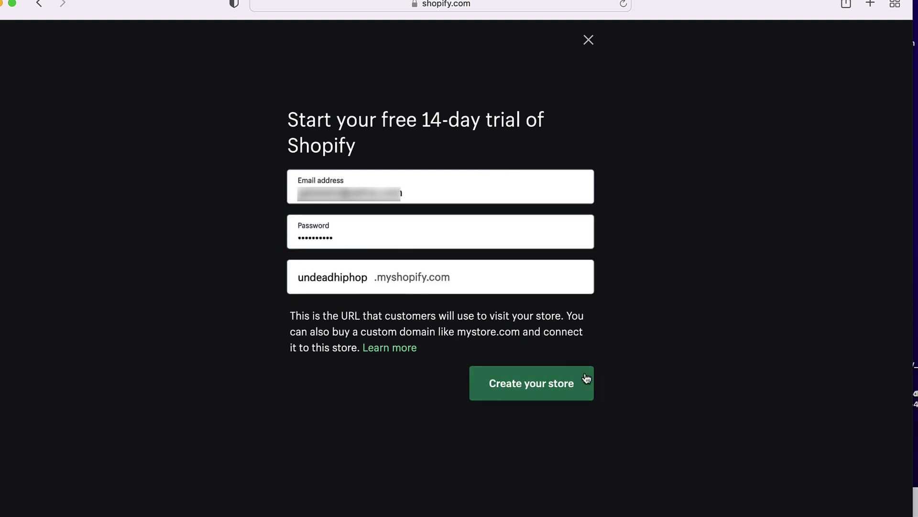
{"action": "left_click", "coordinate": [586, 378]}
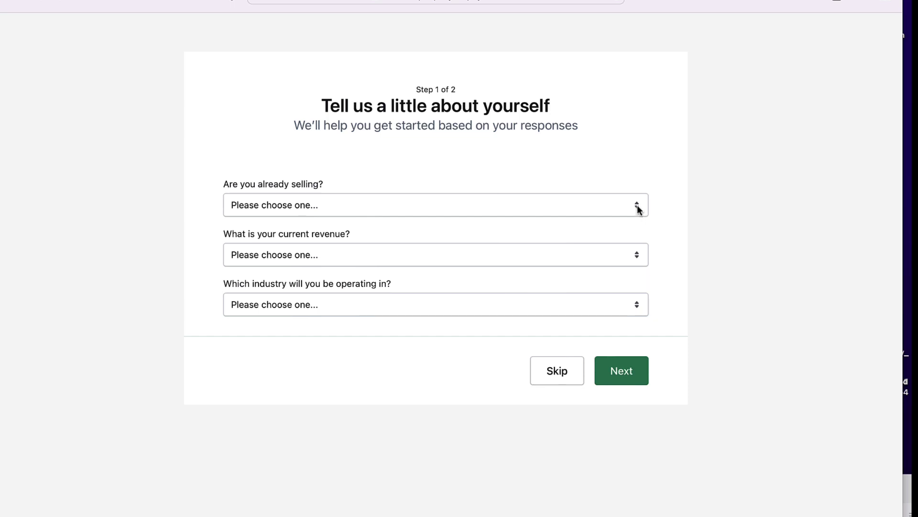
- Answer "I'm just playing around" for already selling and "Yes" for selling products through dropshipping
{"action": "left_click", "coordinate": [637, 205]}
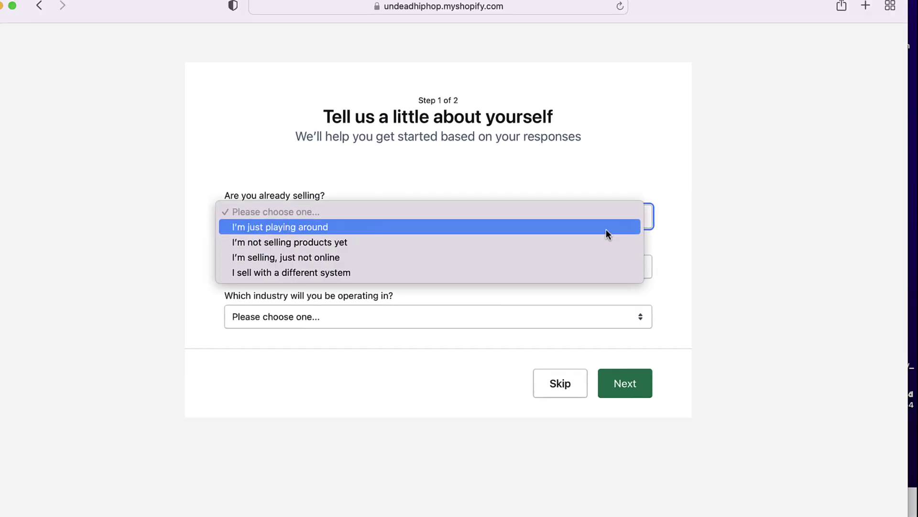
{"action": "left_click", "coordinate": [605, 229]}
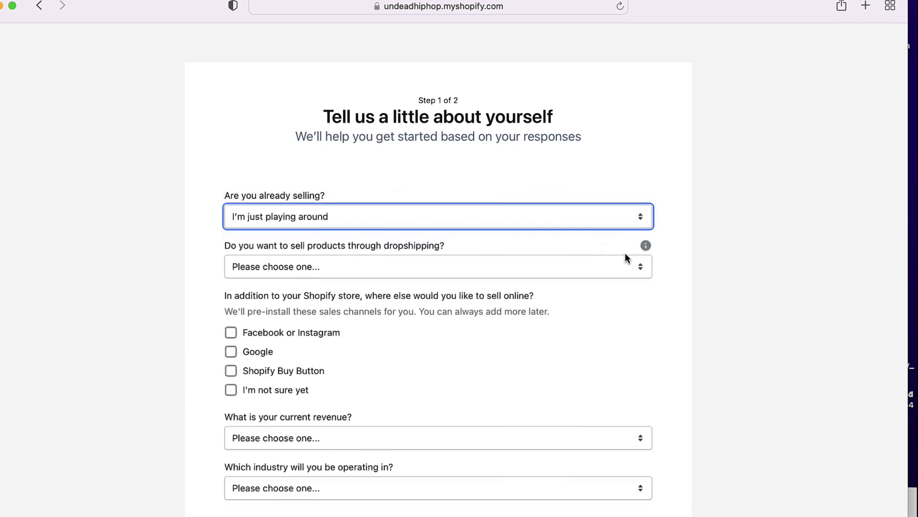
{"action": "left_click", "coordinate": [646, 270]}
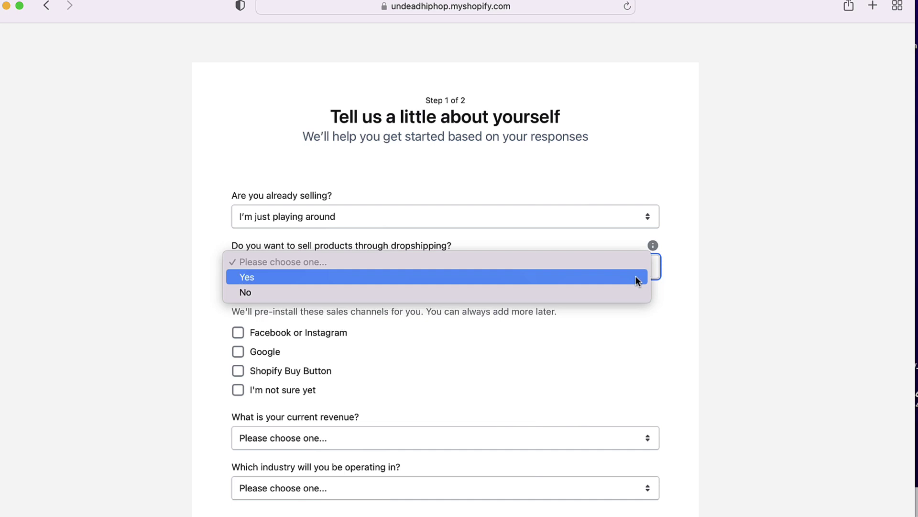
{"action": "left_click", "coordinate": [636, 277]}
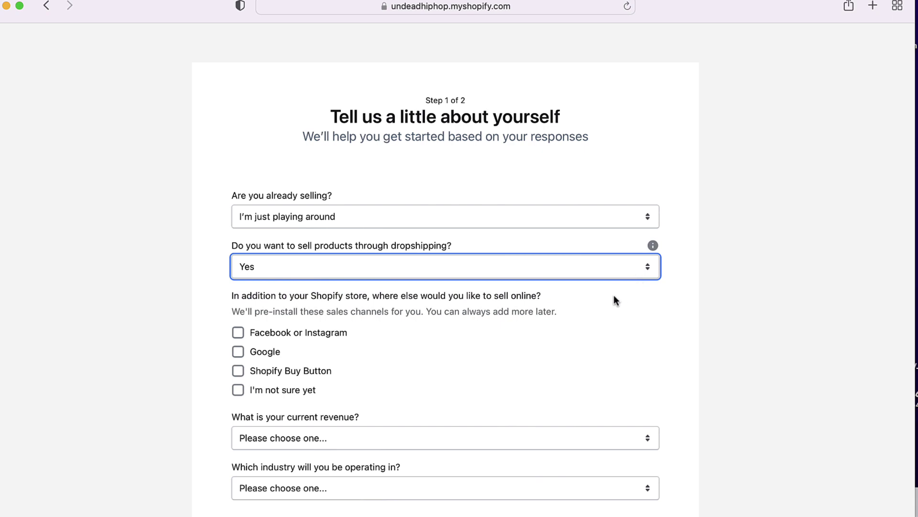
- Select Facebook or Instagram, Google, Shopify Buy Button and I'm not sure yet as additional places to sell online
{"action": "scroll", "coordinate": [613, 295], "scroll_direction": "down", "scroll_amount": 1}
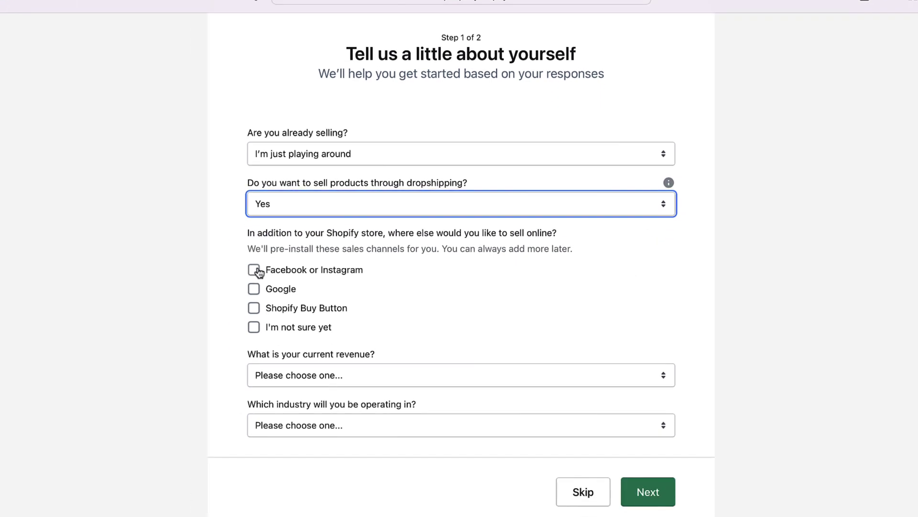
{"action": "left_click", "coordinate": [258, 271]}
{"action": "left_click", "coordinate": [258, 290]}
{"action": "left_click", "coordinate": [257, 309]}
{"action": "left_click", "coordinate": [257, 328]}
- Set current revenue to $0 USD (I'm just getting started) and the industry to Clothing, and continue to the address form
{"action": "scroll", "coordinate": [378, 320], "scroll_direction": "up", "scroll_amount": 1}
{"action": "left_click", "coordinate": [631, 366]}
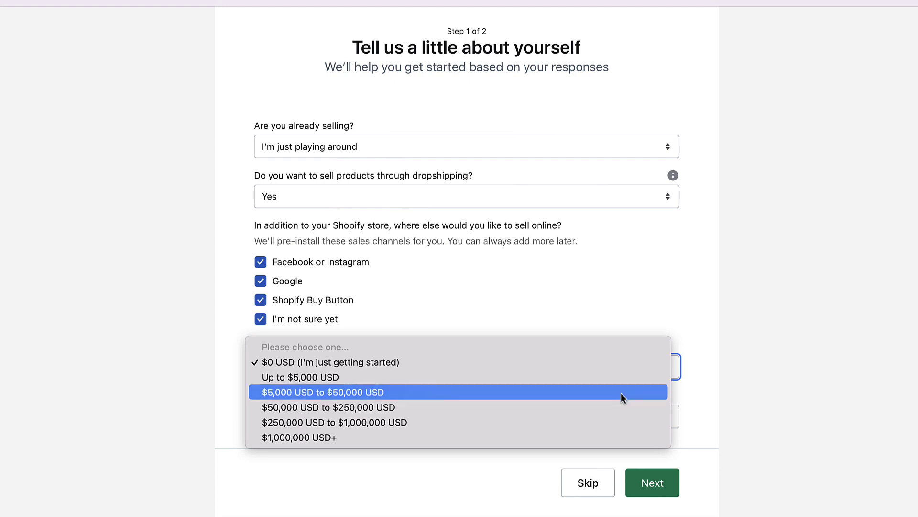
{"action": "left_click", "coordinate": [622, 359]}
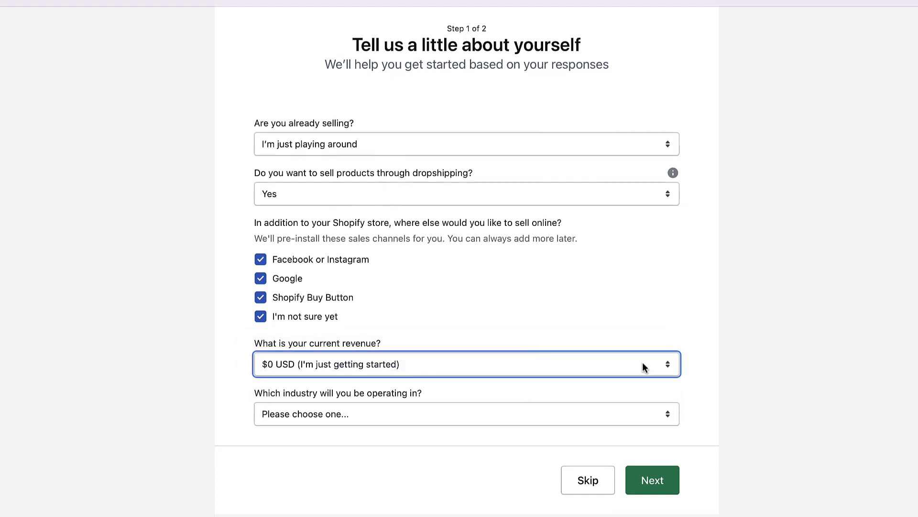
{"action": "left_click", "coordinate": [588, 415]}
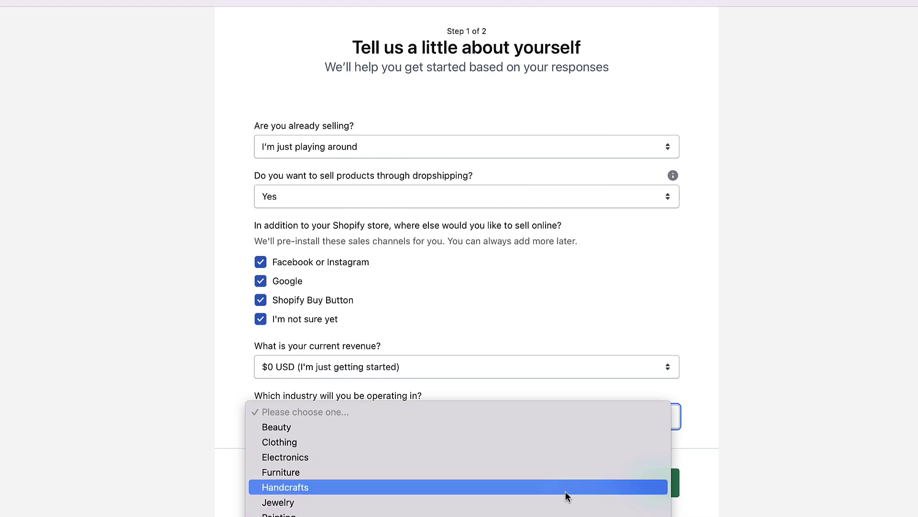
{"action": "left_click", "coordinate": [557, 445]}
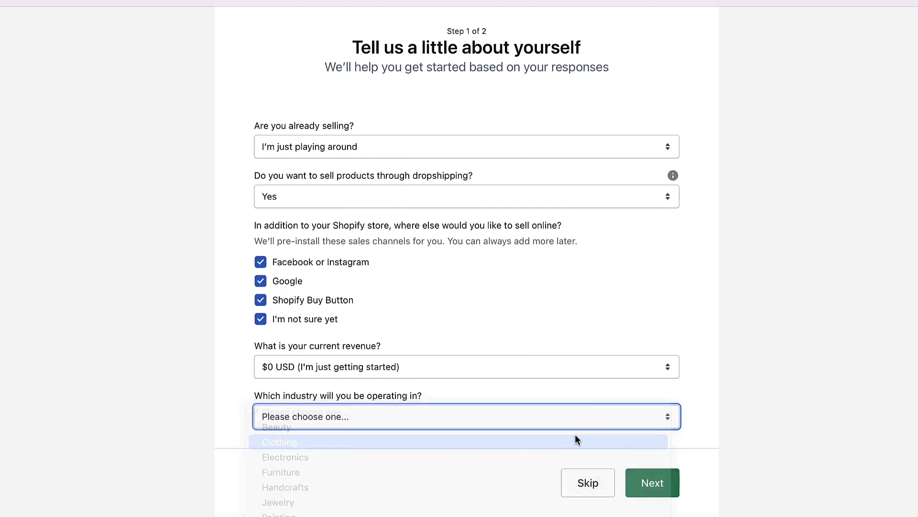
{"action": "left_click", "coordinate": [653, 480]}
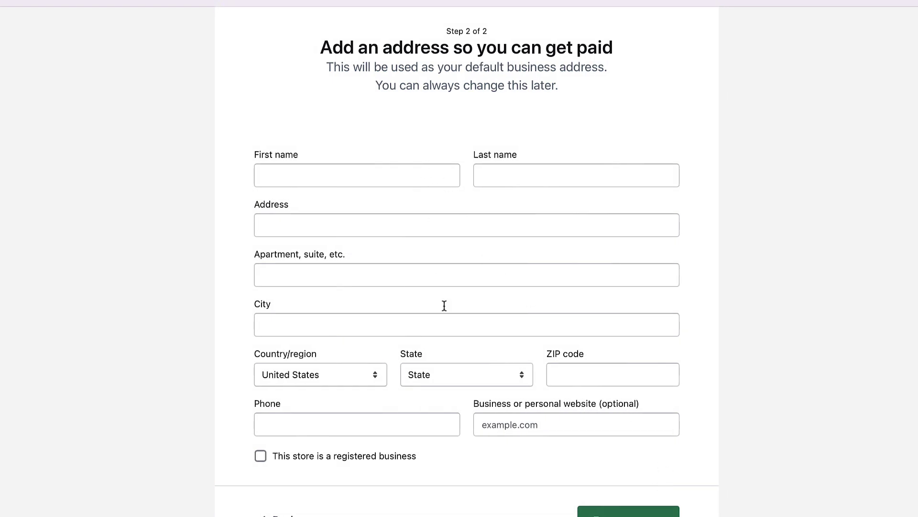
- Fill in the owner's name and business address, leaving phone and website blank, and enter the store
{"action": "scroll", "coordinate": [449, 335], "scroll_direction": "down", "scroll_amount": 2}
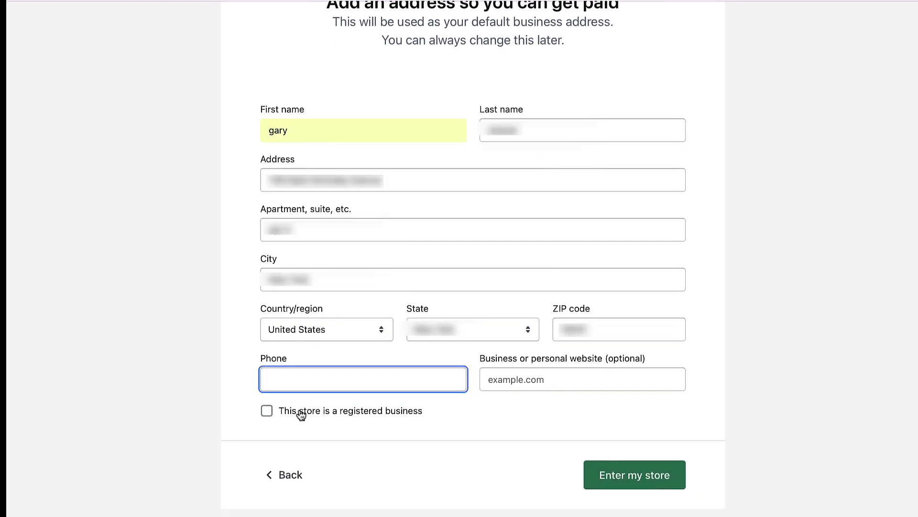
{"action": "left_click", "coordinate": [584, 382]}
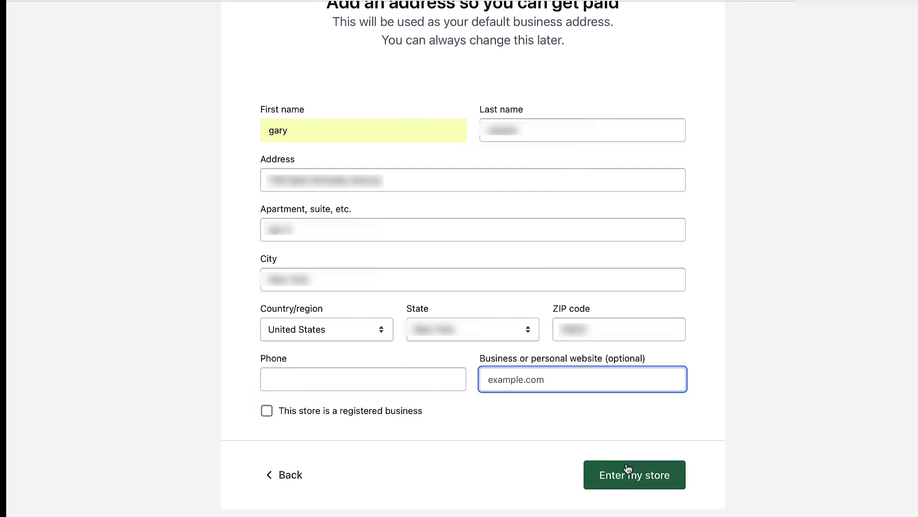
{"action": "left_click", "coordinate": [635, 478]}
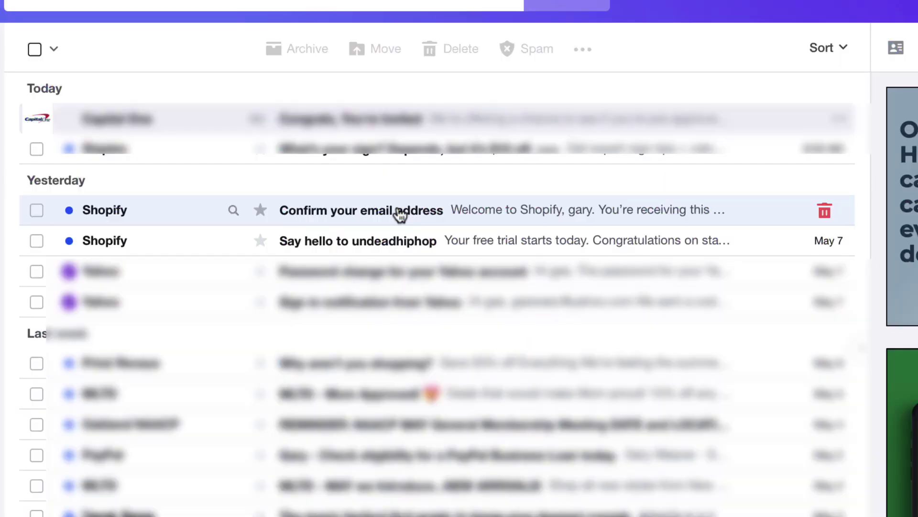
- In the mailbox, open Shopify's "Confirm your email address" message and confirm the email
{"action": "left_click", "coordinate": [399, 215]}
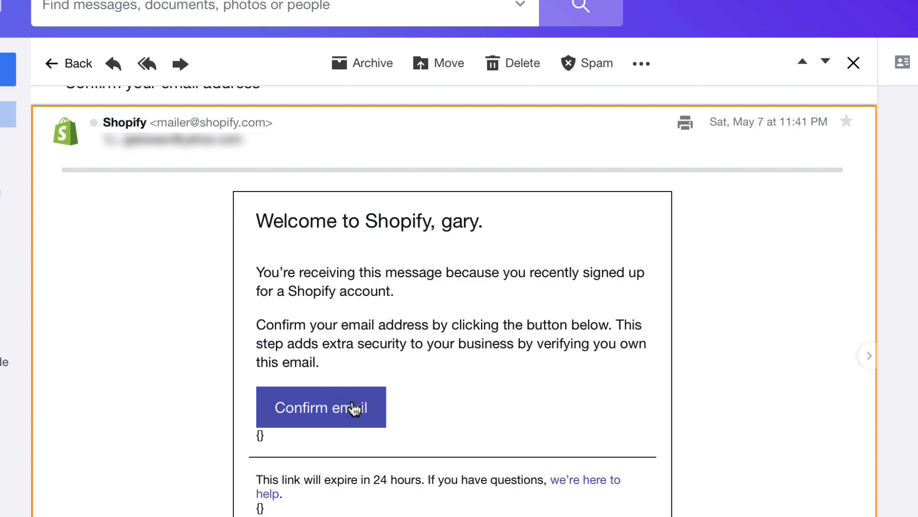
{"action": "left_click", "coordinate": [354, 414]}
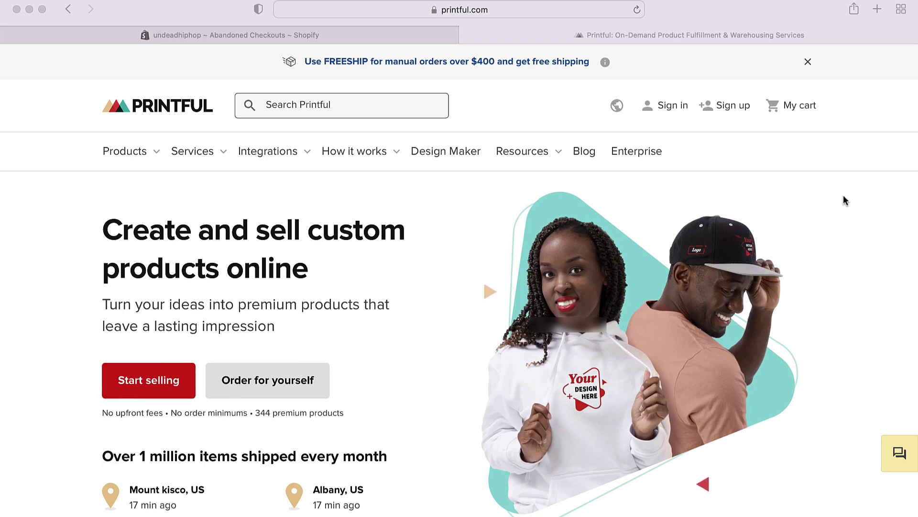
- Sign up to Printful by email with the full name, email address and account password, agreeing to the terms
{"action": "left_click", "coordinate": [719, 108]}
{"action": "left_click", "coordinate": [720, 108]}
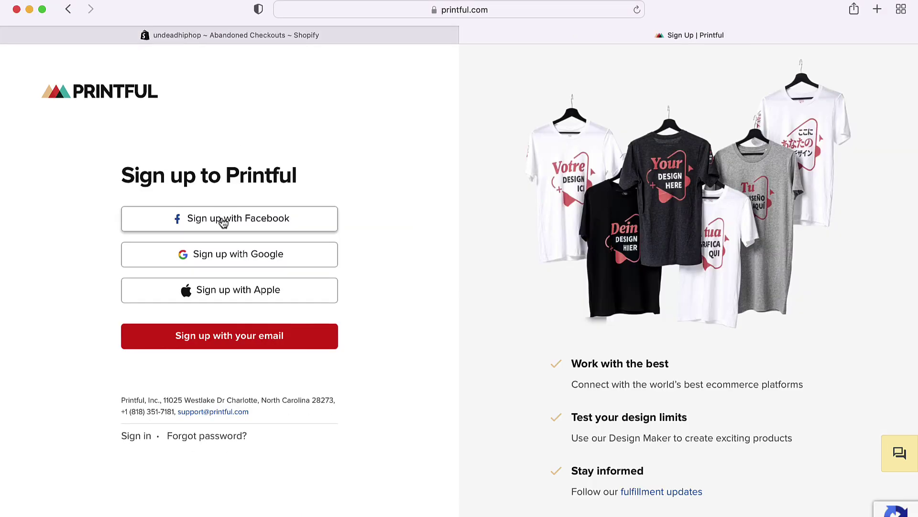
{"action": "left_click", "coordinate": [267, 338]}
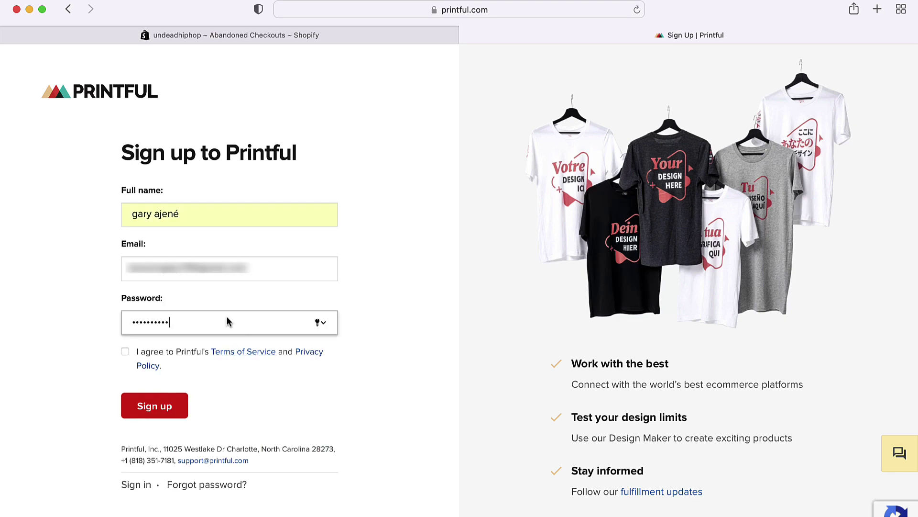
{"action": "left_click", "coordinate": [125, 352]}
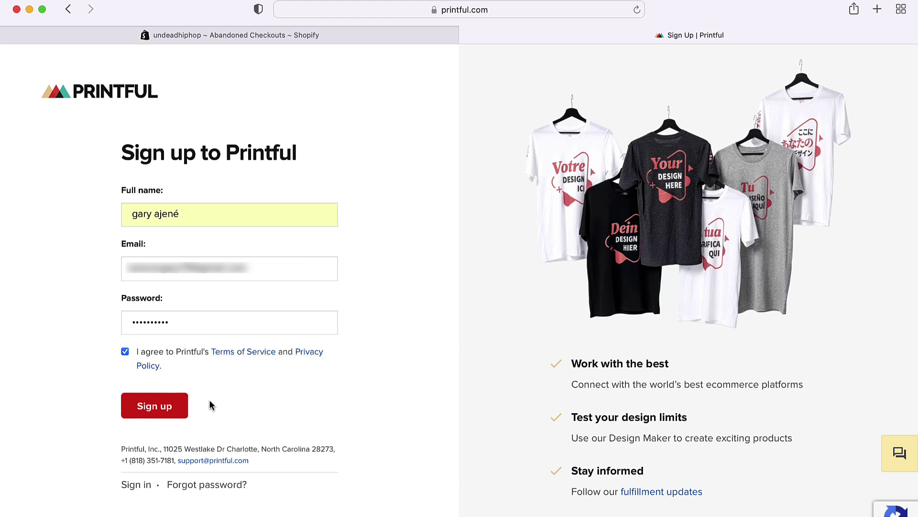
{"action": "left_click", "coordinate": [175, 412]}
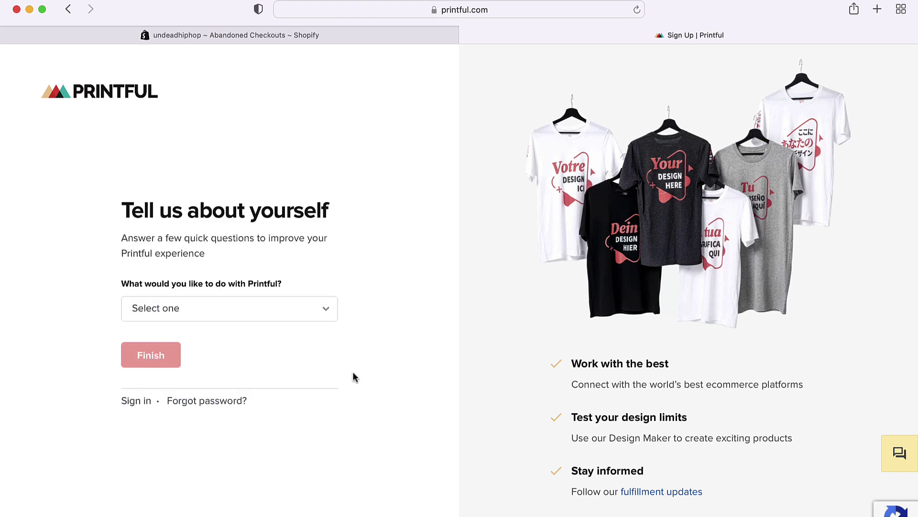
- Choose "Start my first online business" as the purpose for using Printful and finish the sign-up
{"action": "left_click", "coordinate": [332, 316]}
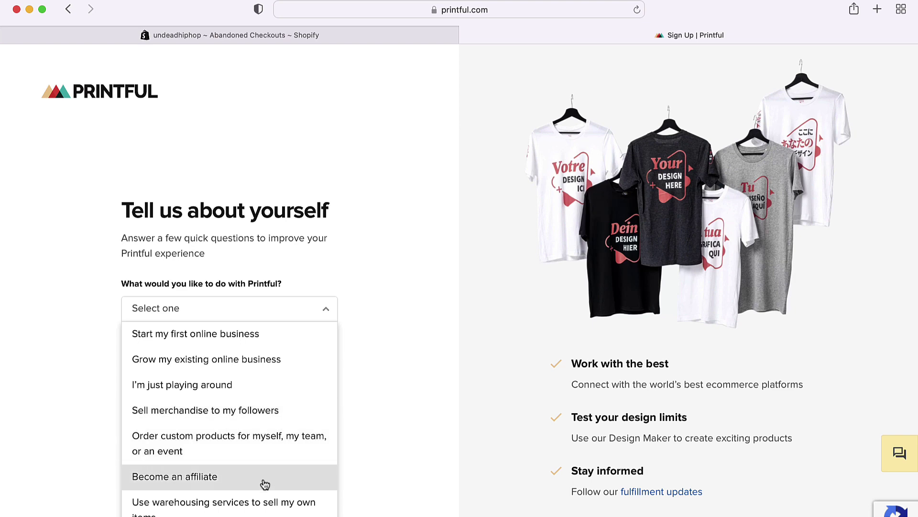
{"action": "left_click", "coordinate": [252, 343]}
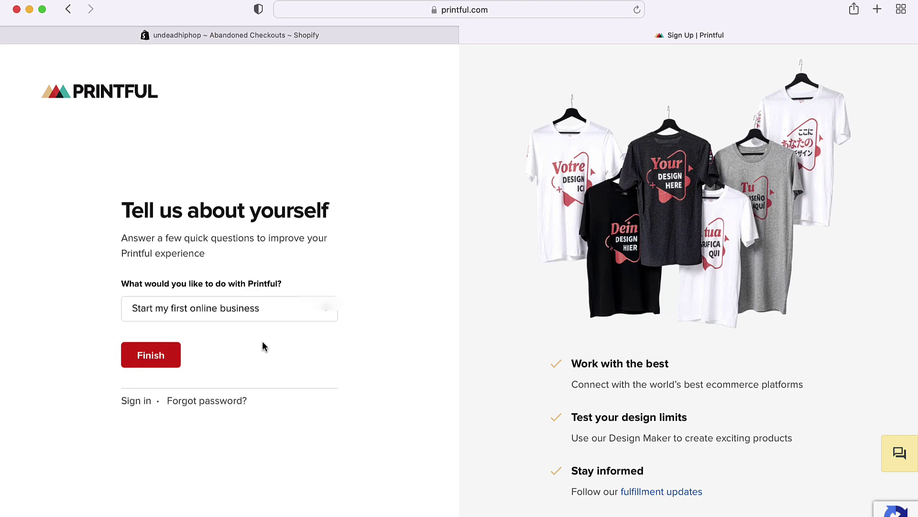
{"action": "left_click", "coordinate": [175, 359]}
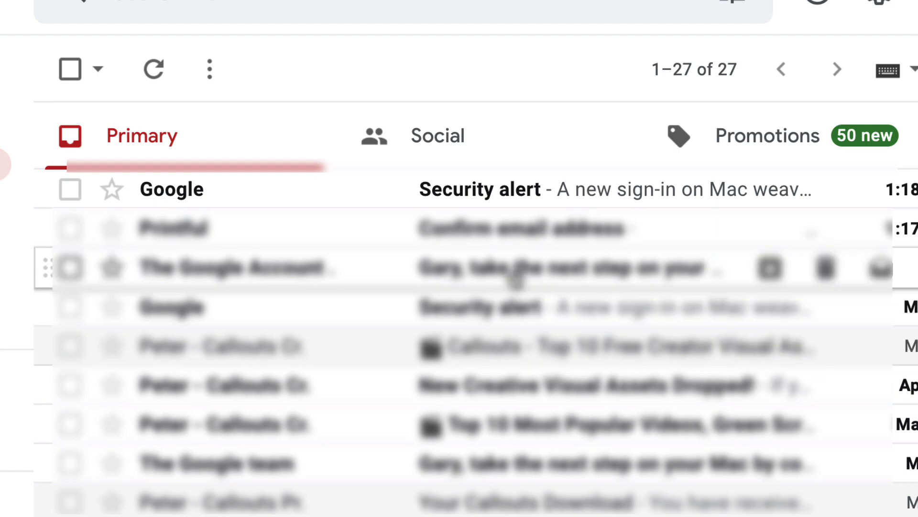
- In the Gmail inbox, open Printful's "Confirm email address" message and confirm the address
{"action": "left_click", "coordinate": [506, 246]}
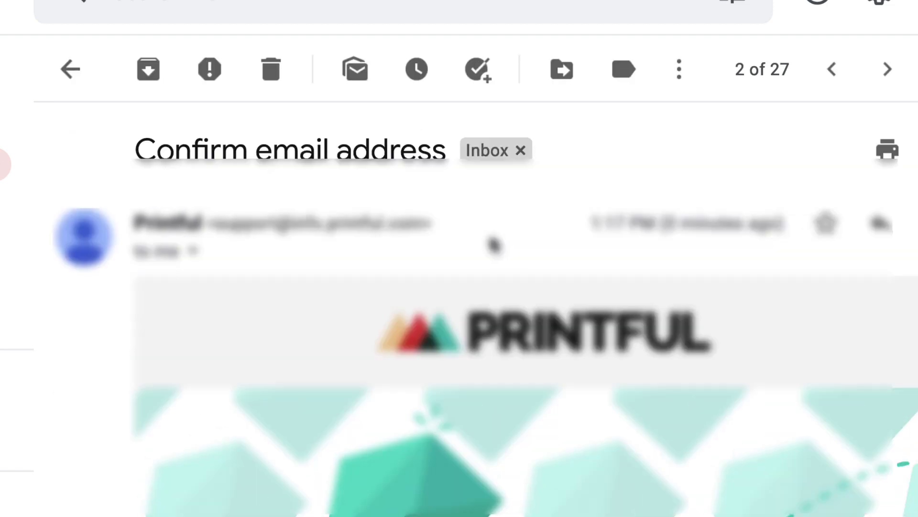
{"action": "scroll", "coordinate": [492, 334], "scroll_direction": "down", "scroll_amount": 10}
{"action": "scroll", "coordinate": [491, 338], "scroll_direction": "down", "scroll_amount": 2}
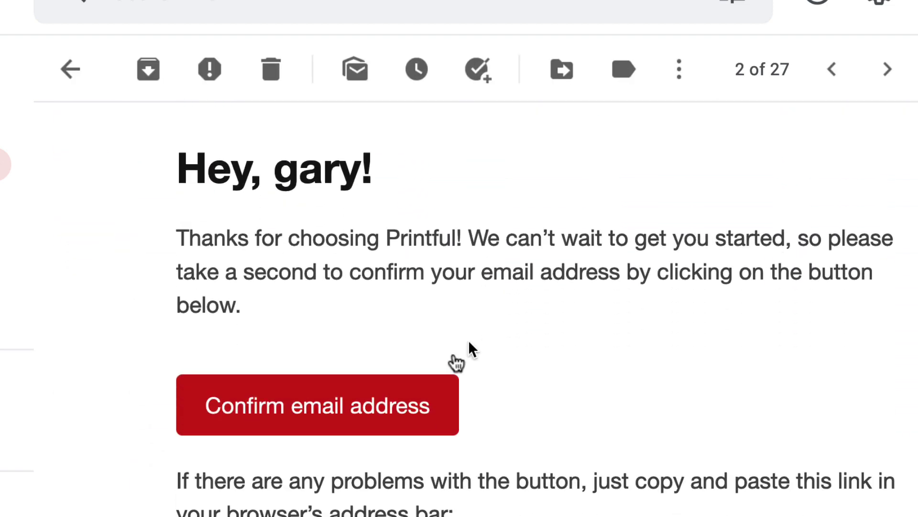
{"action": "left_click", "coordinate": [361, 424]}
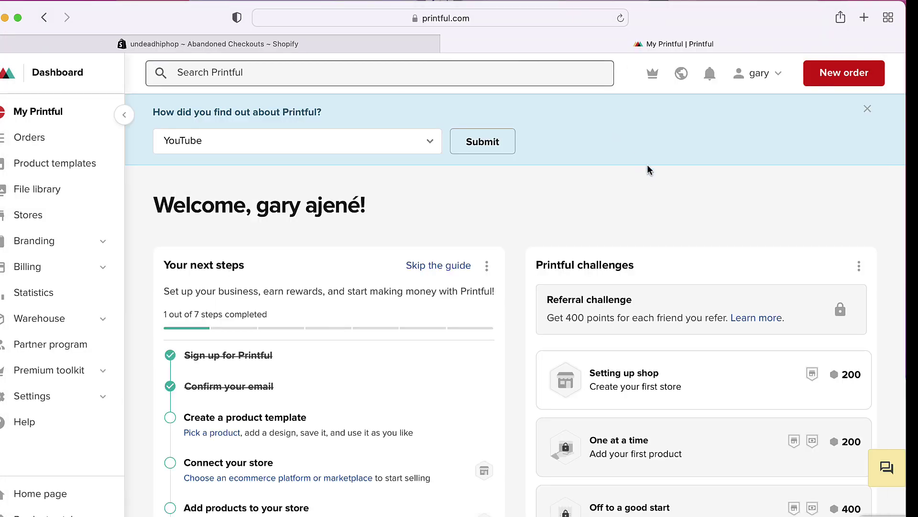
- Look over the next-steps guide and the challenges on the Printful dashboard
{"action": "scroll", "coordinate": [649, 167], "scroll_direction": "down", "scroll_amount": 1}
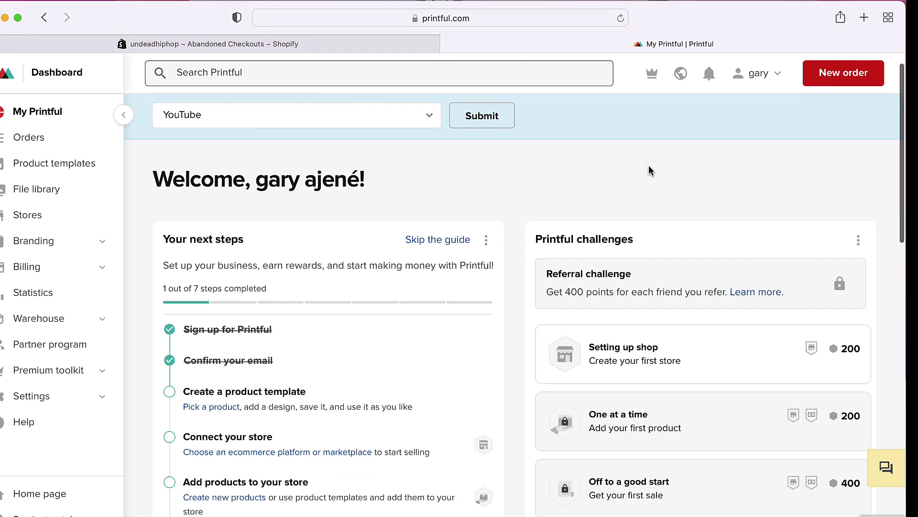
{"action": "scroll", "coordinate": [649, 170], "scroll_direction": "down", "scroll_amount": 3}
{"action": "scroll", "coordinate": [649, 170], "scroll_direction": "up", "scroll_amount": 2}
{"action": "scroll", "coordinate": [648, 170], "scroll_direction": "down", "scroll_amount": 1}
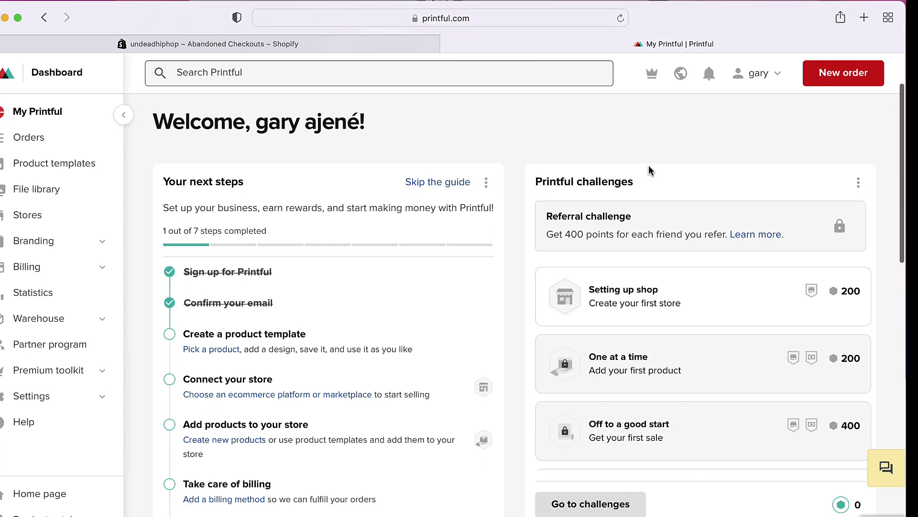
{"action": "scroll", "coordinate": [648, 170], "scroll_direction": "down", "scroll_amount": 2}
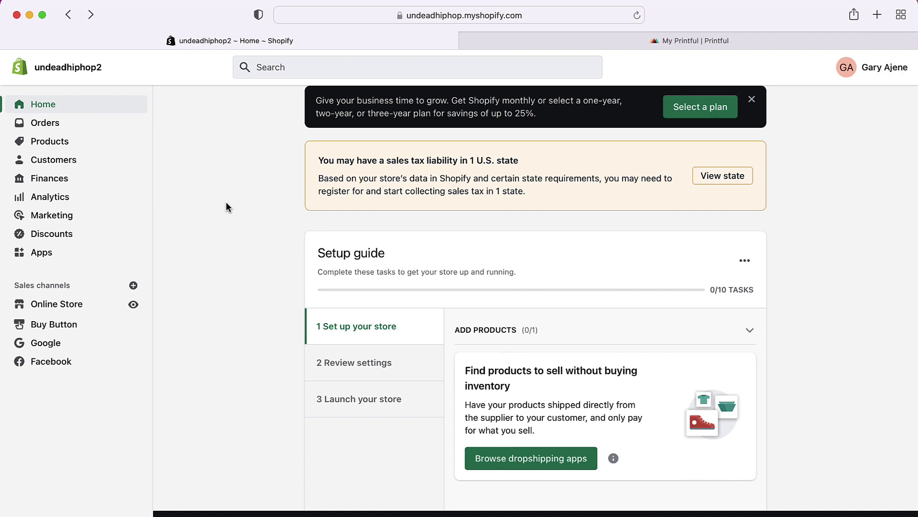
- Open the full "Pick your products" app collection in the Shopify App Store from the store's recommended apps for finding products
{"action": "scroll", "coordinate": [226, 202], "scroll_direction": "down", "scroll_amount": 1}
{"action": "scroll", "coordinate": [226, 202], "scroll_direction": "up", "scroll_amount": 2}
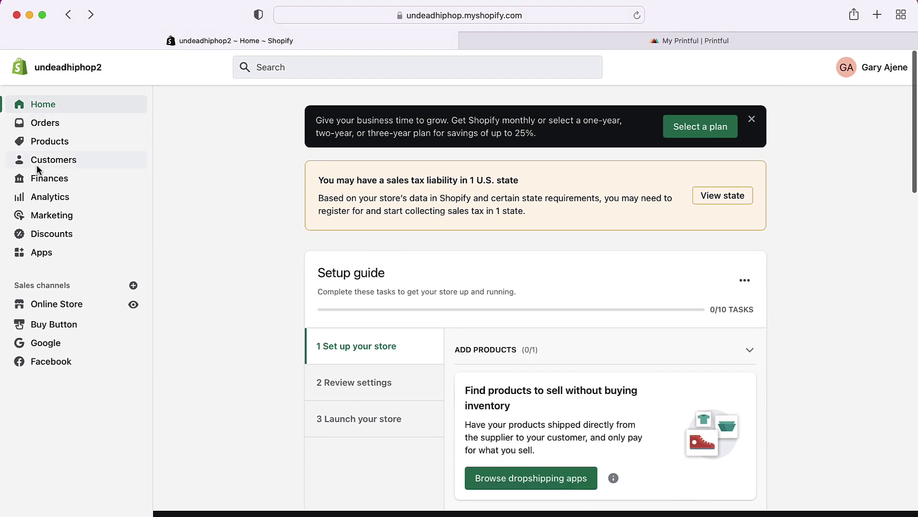
{"action": "left_click", "coordinate": [43, 251]}
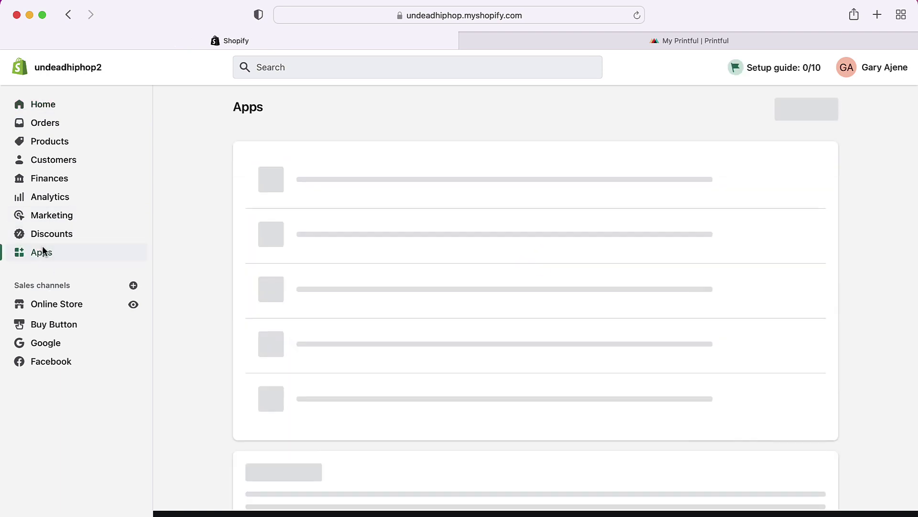
{"action": "scroll", "coordinate": [337, 285], "scroll_direction": "down", "scroll_amount": 3}
{"action": "scroll", "coordinate": [337, 285], "scroll_direction": "down", "scroll_amount": 1}
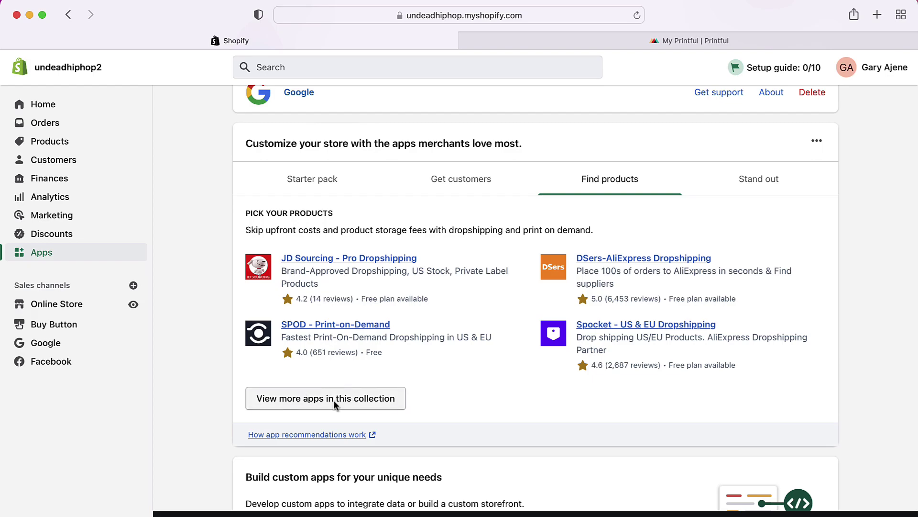
{"action": "left_click", "coordinate": [334, 402]}
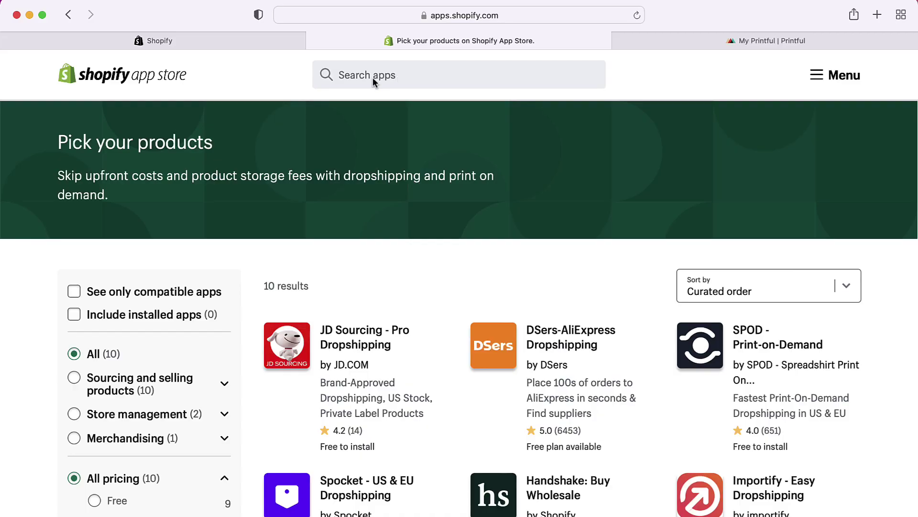
- Search the Shopify App Store for "printful" and install the Printful: Print on Demand app on the store
{"action": "left_click", "coordinate": [421, 78]}
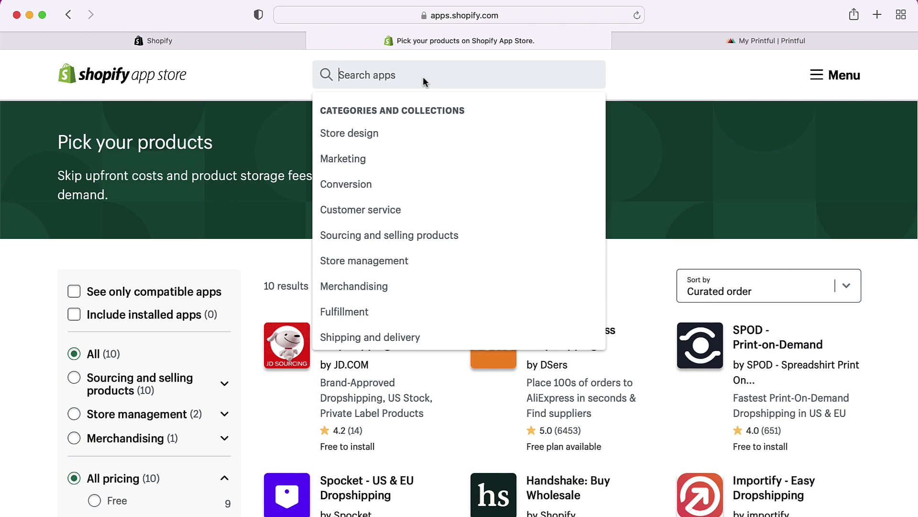
{"action": "type", "text": "printful"}
{"action": "key", "text": "Return"}
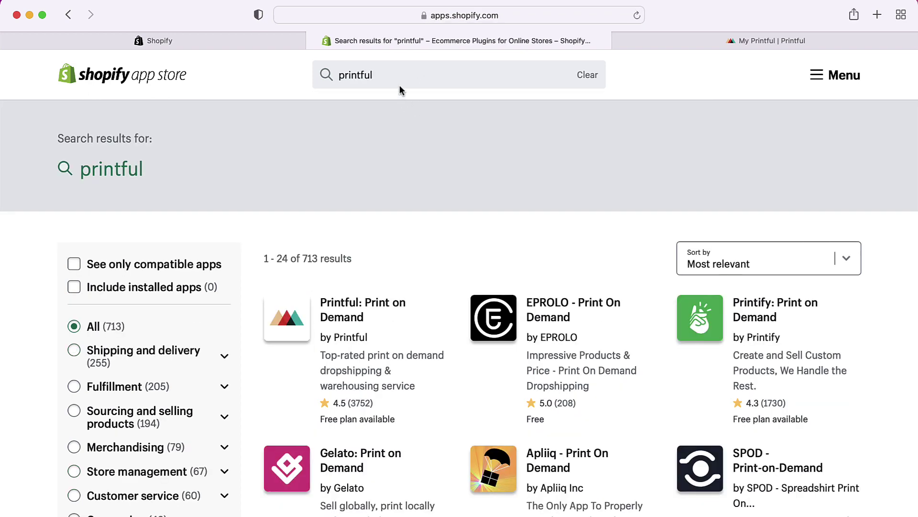
{"action": "left_click", "coordinate": [351, 302]}
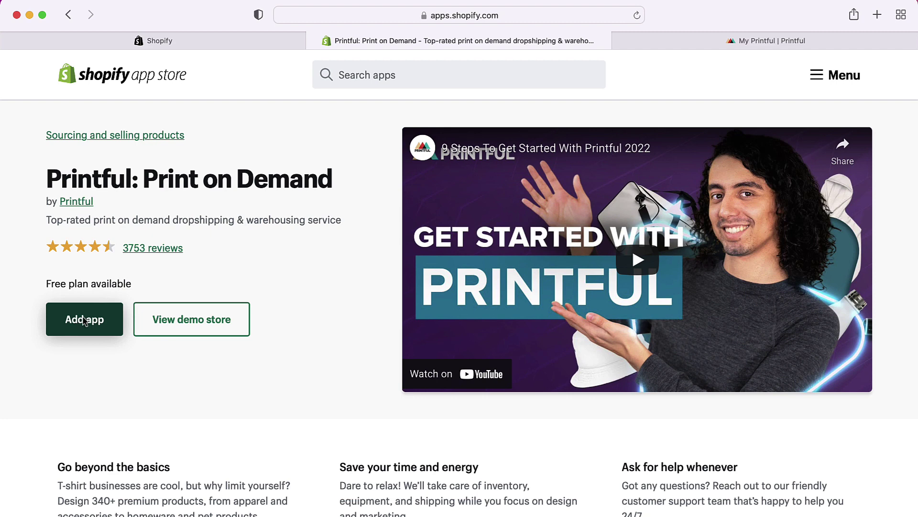
{"action": "left_click", "coordinate": [84, 320]}
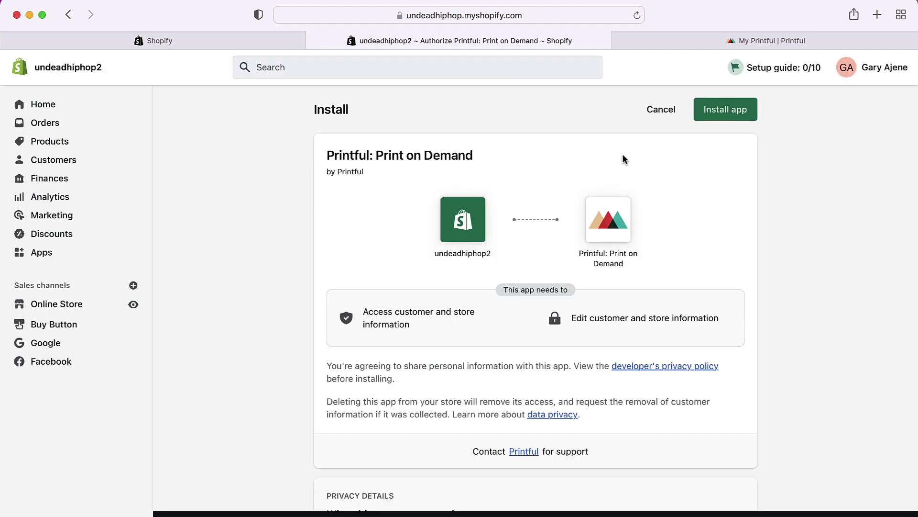
{"action": "left_click", "coordinate": [725, 110]}
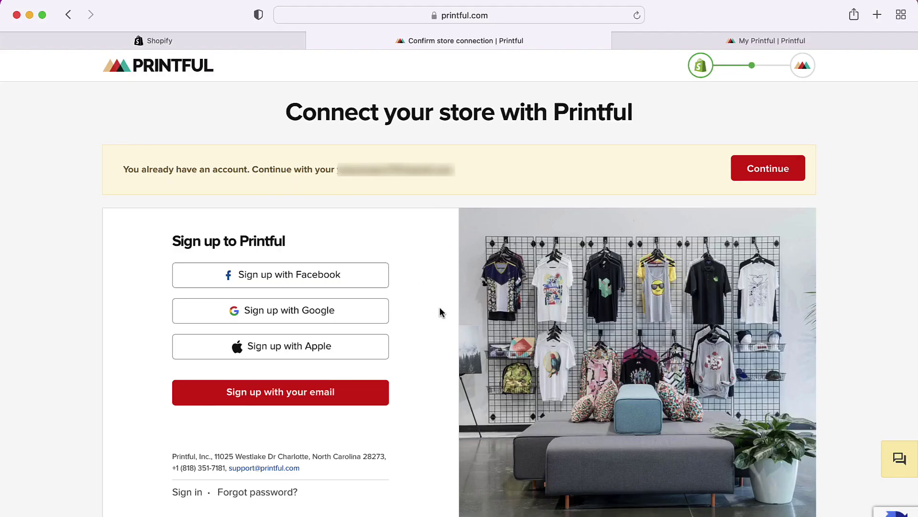
- Continue with the existing Printful account and confirm connecting the Shopify store to it
{"action": "scroll", "coordinate": [439, 308], "scroll_direction": "down", "scroll_amount": 1}
{"action": "scroll", "coordinate": [440, 307], "scroll_direction": "up", "scroll_amount": 1}
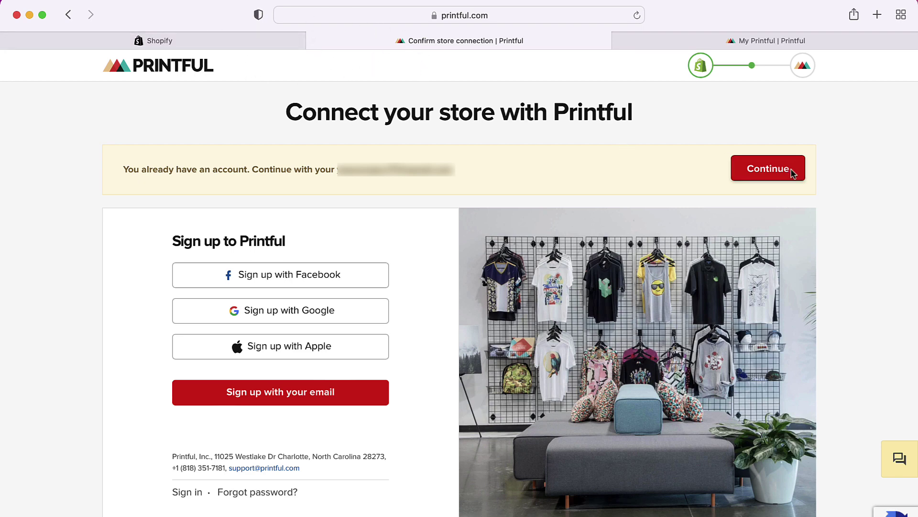
{"action": "left_click", "coordinate": [775, 175]}
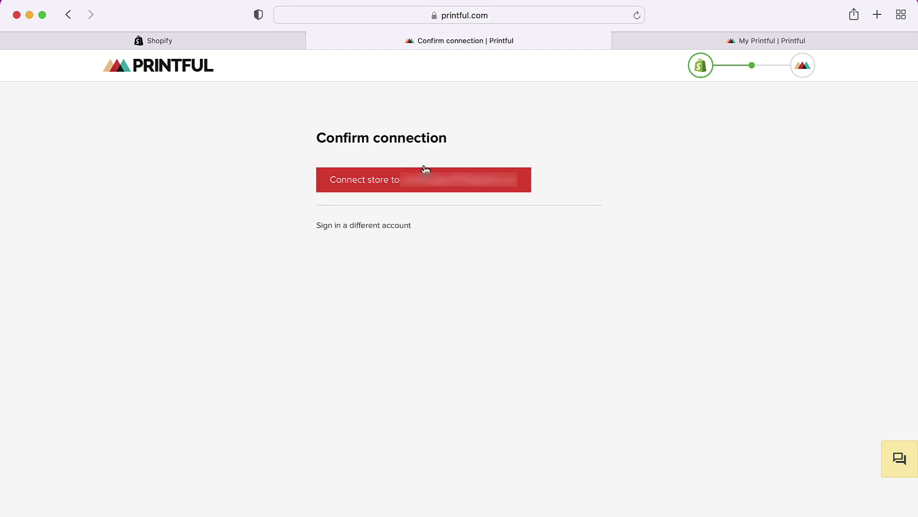
{"action": "left_click", "coordinate": [430, 186]}
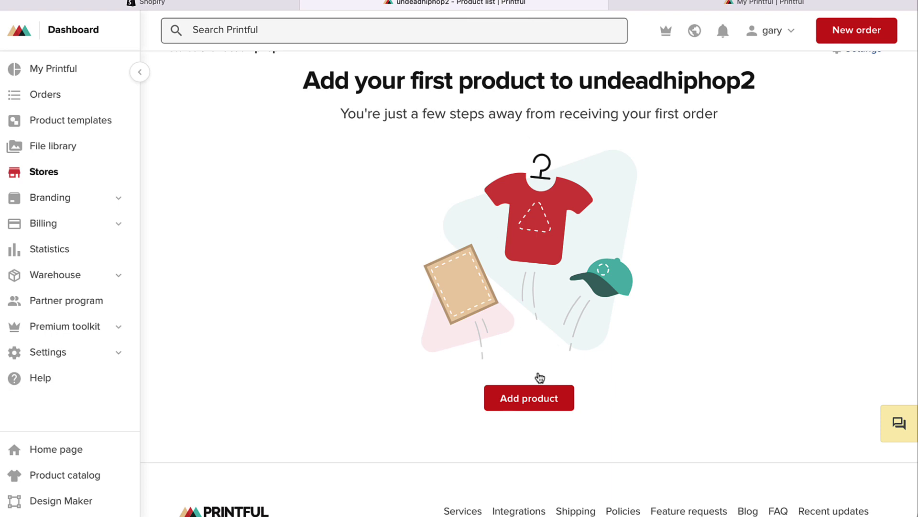
- Start adding the first product to the undeadhiphop2 store and browse the new products in the catalog
{"action": "left_click", "coordinate": [537, 403]}
{"action": "scroll", "coordinate": [537, 403], "scroll_direction": "down", "scroll_amount": 5}
{"action": "scroll", "coordinate": [537, 405], "scroll_direction": "down", "scroll_amount": 10}
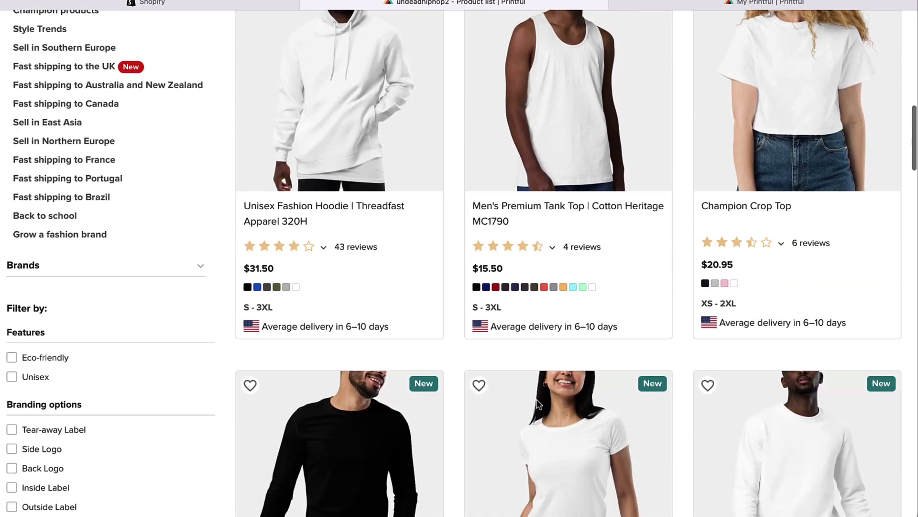
{"action": "scroll", "coordinate": [537, 404], "scroll_direction": "down", "scroll_amount": 15}
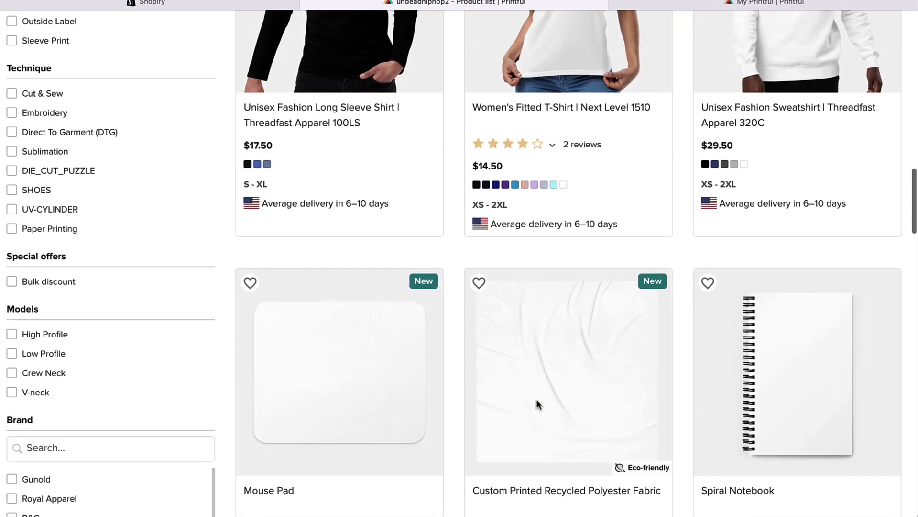
{"action": "scroll", "coordinate": [733, 349], "scroll_direction": "up", "scroll_amount": 7}
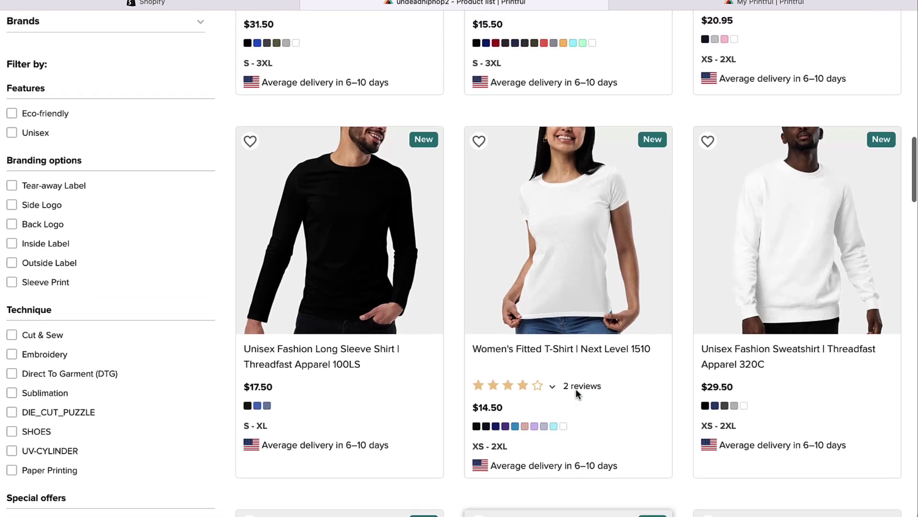
{"action": "scroll", "coordinate": [575, 389], "scroll_direction": "up", "scroll_amount": 9}
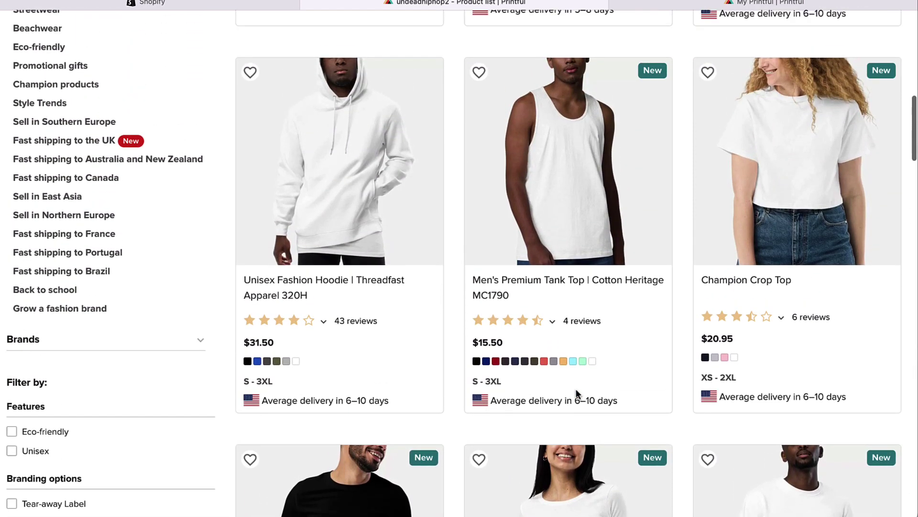
{"action": "scroll", "coordinate": [576, 390], "scroll_direction": "up", "scroll_amount": 6}
{"action": "scroll", "coordinate": [314, 277], "scroll_direction": "up", "scroll_amount": 1}
{"action": "scroll", "coordinate": [210, 231], "scroll_direction": "up", "scroll_amount": 3}
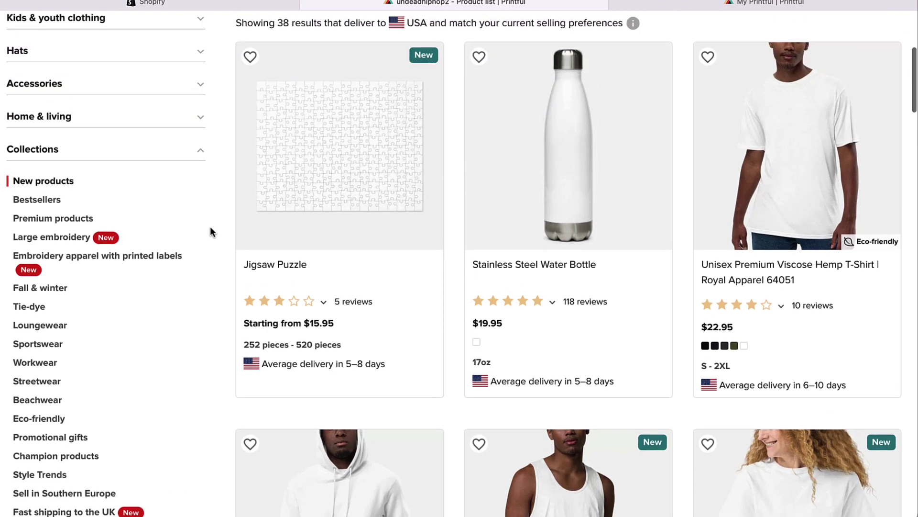
{"action": "scroll", "coordinate": [211, 232], "scroll_direction": "up", "scroll_amount": 6}
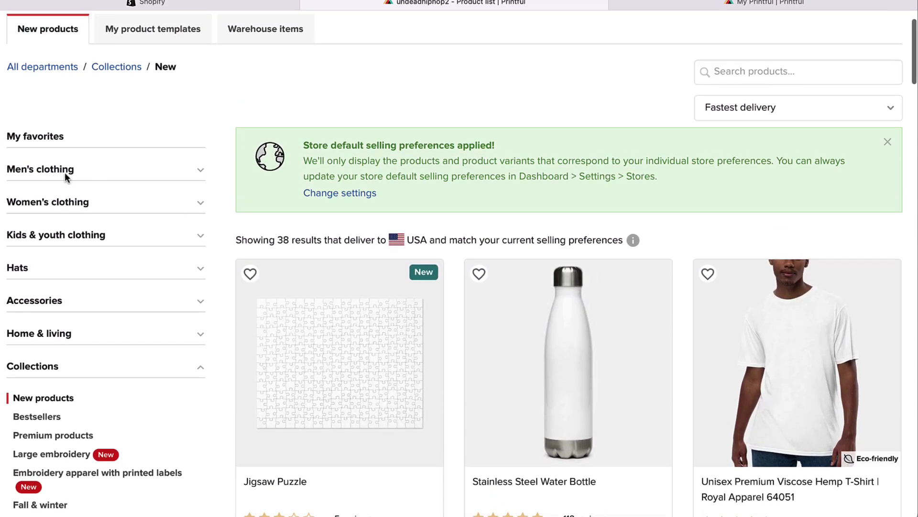
- Browse the men's T-shirts in the catalog and choose the Unisex Staple T-Shirt | Bella + Canvas 3001
{"action": "left_click", "coordinate": [199, 171]}
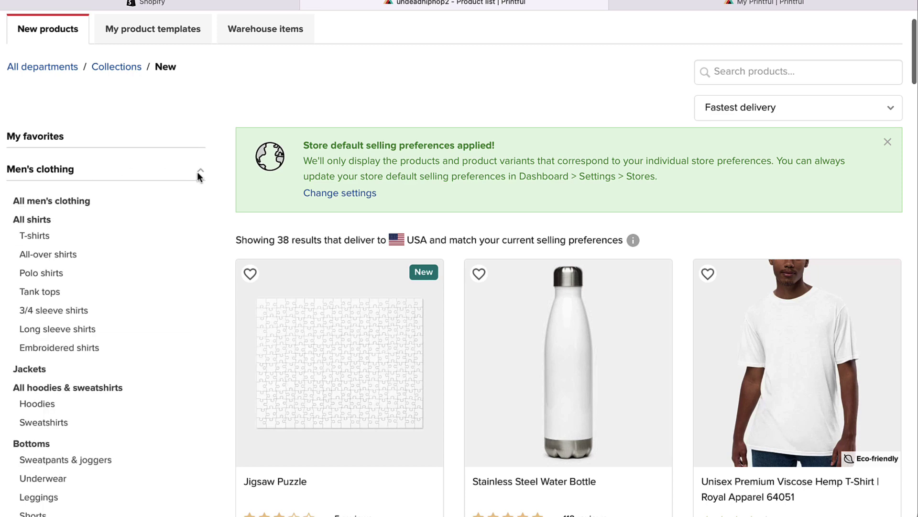
{"action": "left_click", "coordinate": [34, 235]}
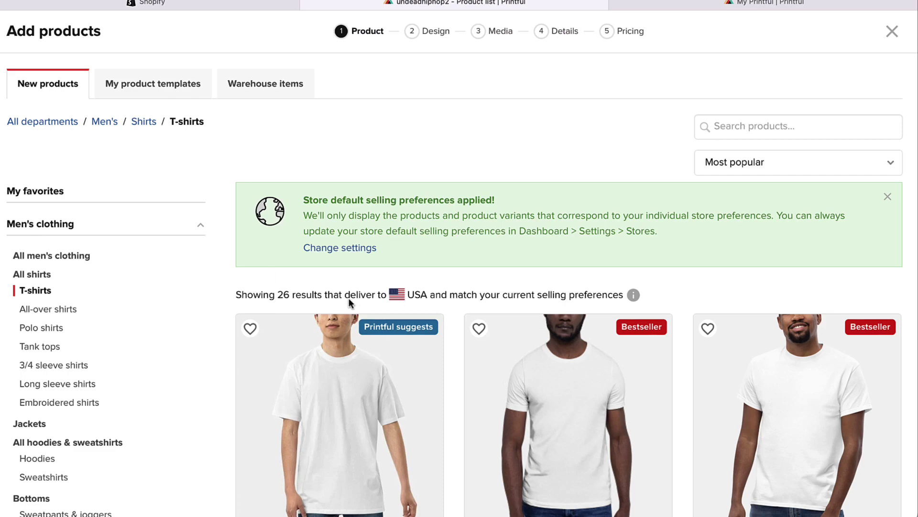
{"action": "scroll", "coordinate": [429, 319], "scroll_direction": "down", "scroll_amount": 12}
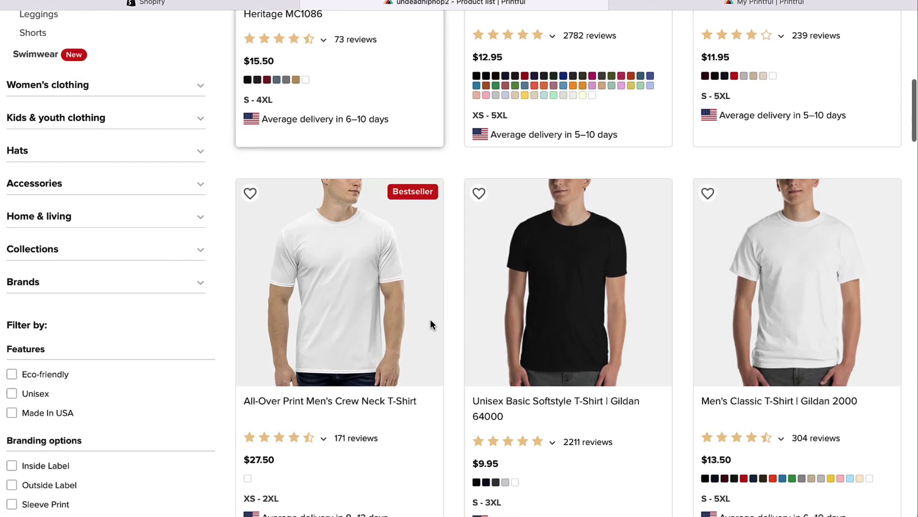
{"action": "scroll", "coordinate": [670, 362], "scroll_direction": "up", "scroll_amount": 5}
{"action": "scroll", "coordinate": [671, 363], "scroll_direction": "up", "scroll_amount": 3}
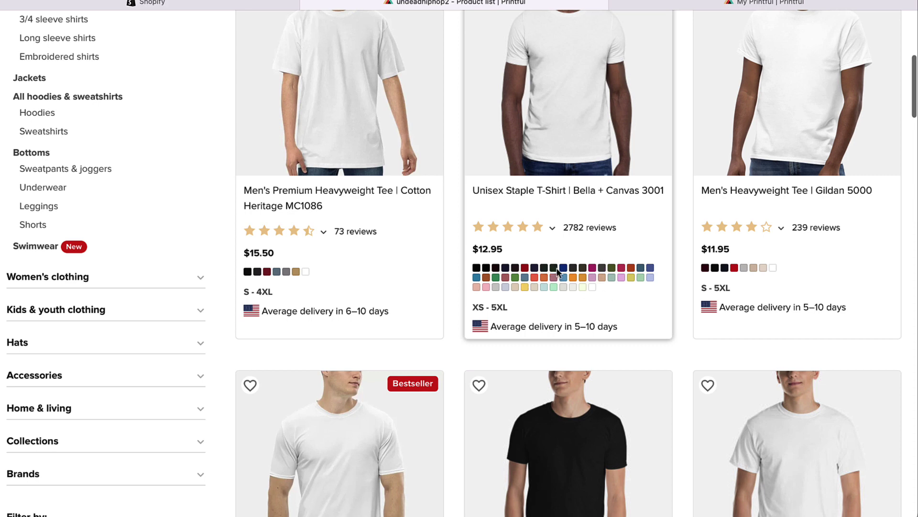
{"action": "scroll", "coordinate": [557, 272], "scroll_direction": "up", "scroll_amount": 2}
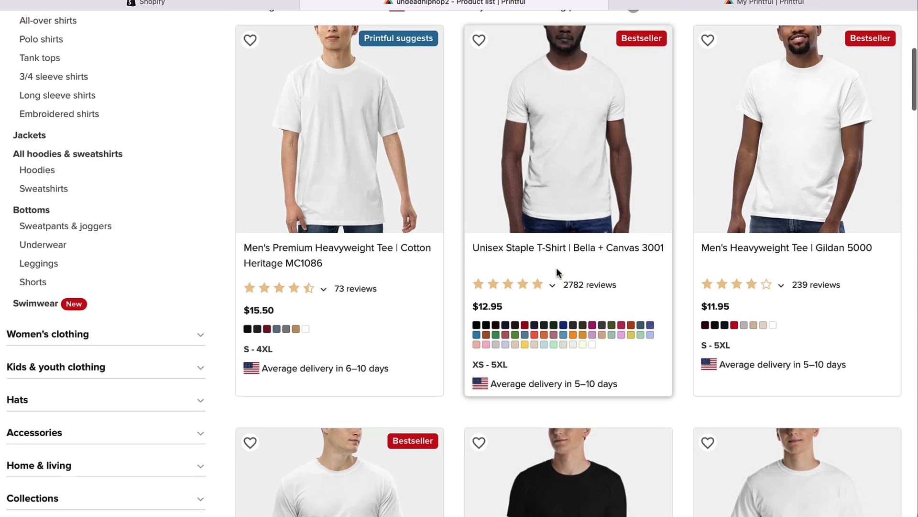
{"action": "left_click", "coordinate": [568, 165]}
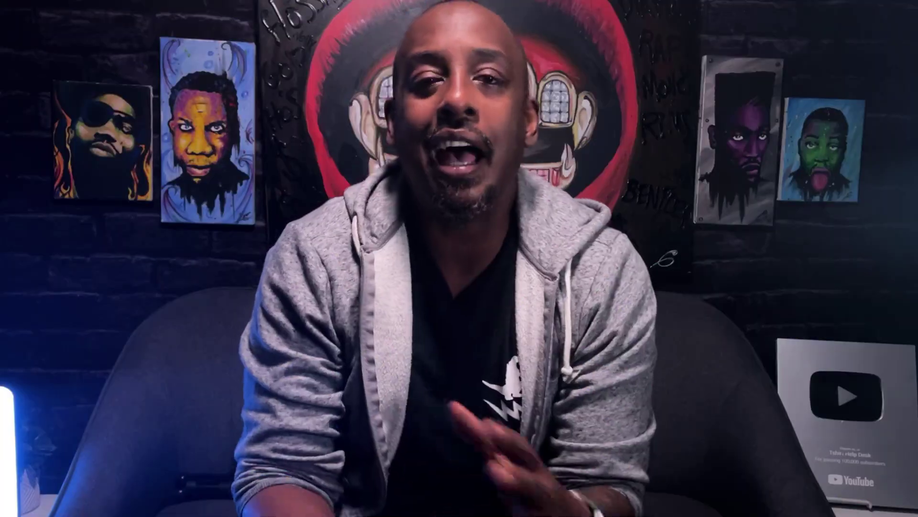
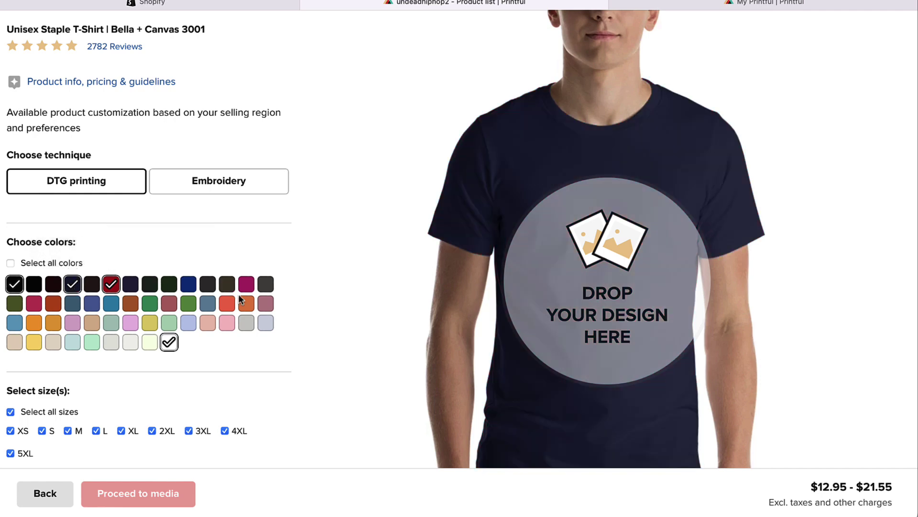
- Exclude sizes XS, 4XL and 5XL from the T-shirt's size selection
{"action": "scroll", "coordinate": [285, 315], "scroll_direction": "down", "scroll_amount": 3}
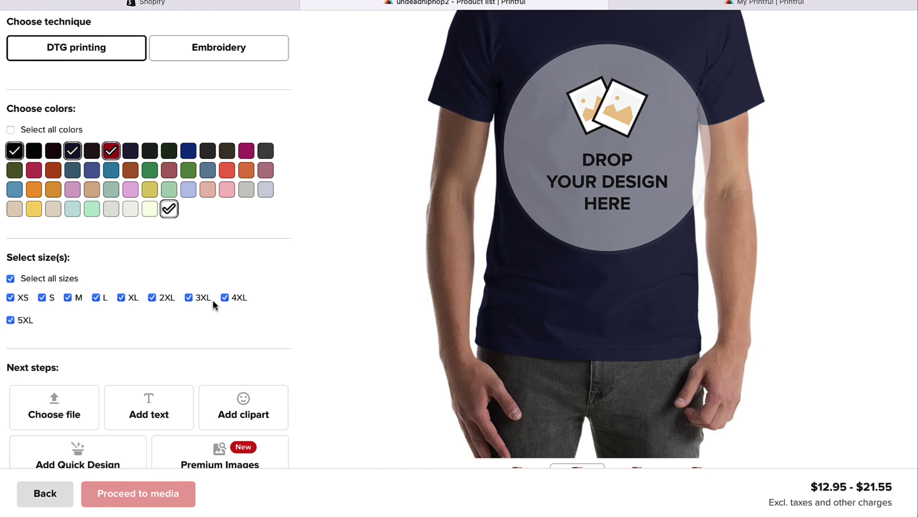
{"action": "left_click", "coordinate": [10, 298]}
{"action": "left_click", "coordinate": [11, 320]}
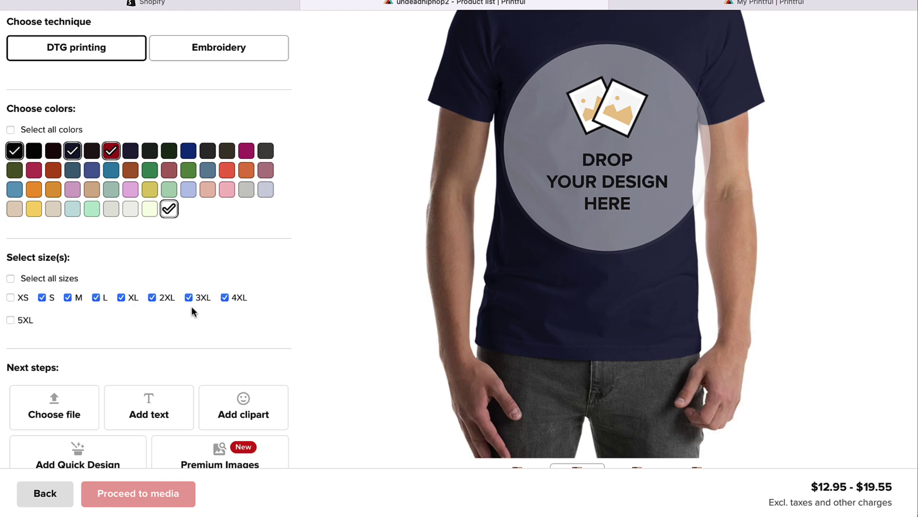
{"action": "left_click", "coordinate": [226, 297]}
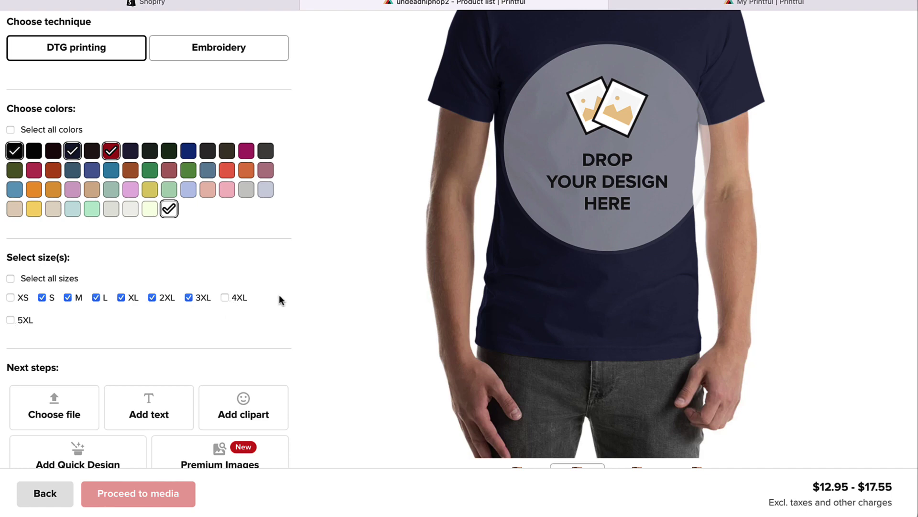
- Review the T-shirt's technique, color and size selections, the options for adding a design, and the color previews
{"action": "scroll", "coordinate": [279, 294], "scroll_direction": "down", "scroll_amount": 1}
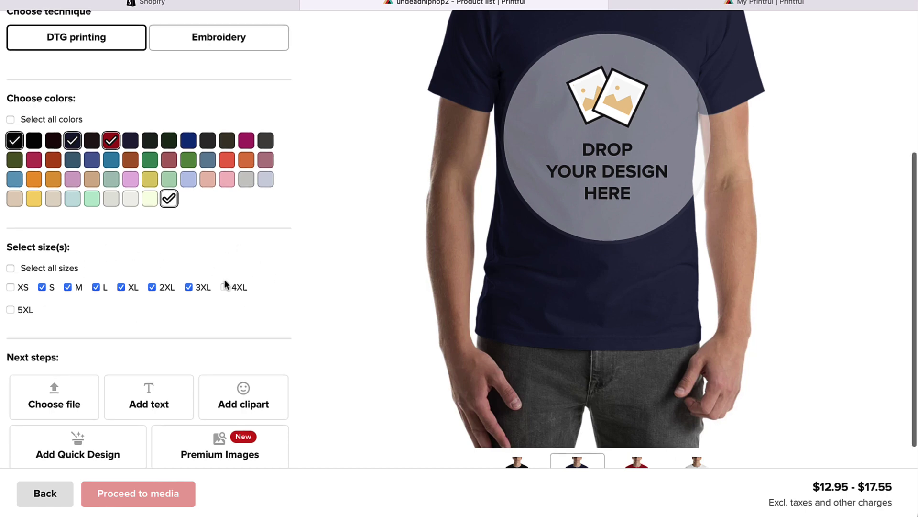
{"action": "scroll", "coordinate": [226, 284], "scroll_direction": "down", "scroll_amount": 3}
{"action": "scroll", "coordinate": [225, 282], "scroll_direction": "down", "scroll_amount": 1}
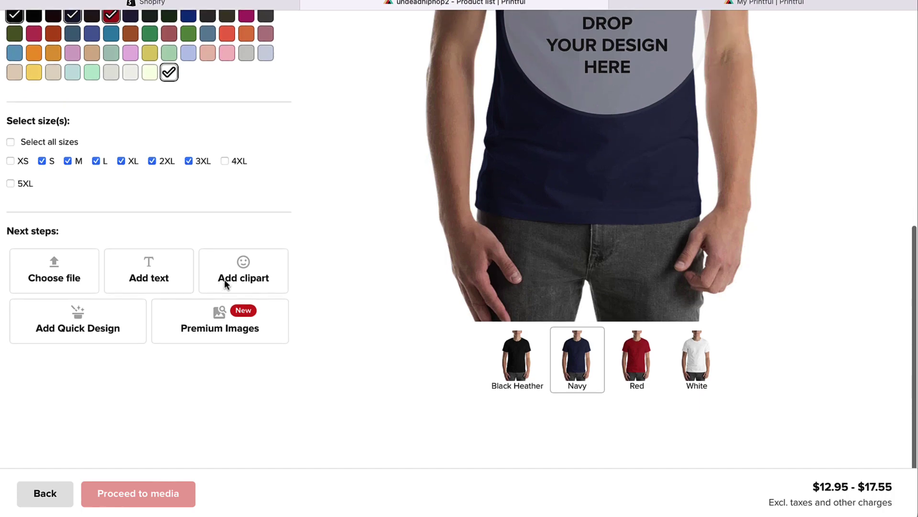
{"action": "scroll", "coordinate": [301, 231], "scroll_direction": "up", "scroll_amount": 10}
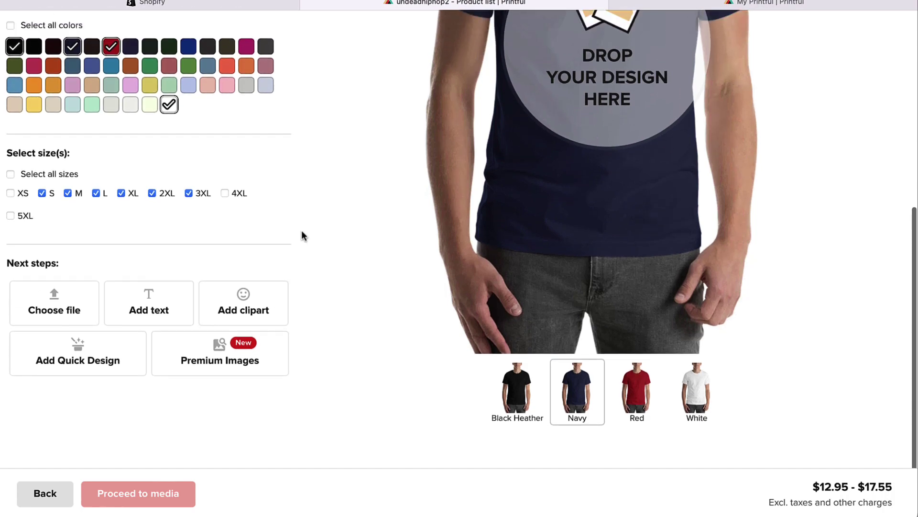
{"action": "scroll", "coordinate": [301, 230], "scroll_direction": "down", "scroll_amount": 1}
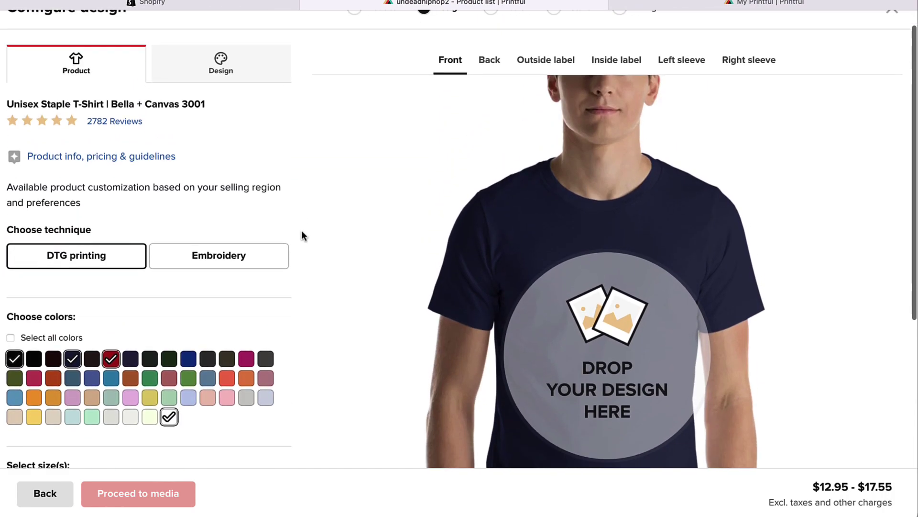
{"action": "scroll", "coordinate": [182, 397], "scroll_direction": "down", "scroll_amount": 3}
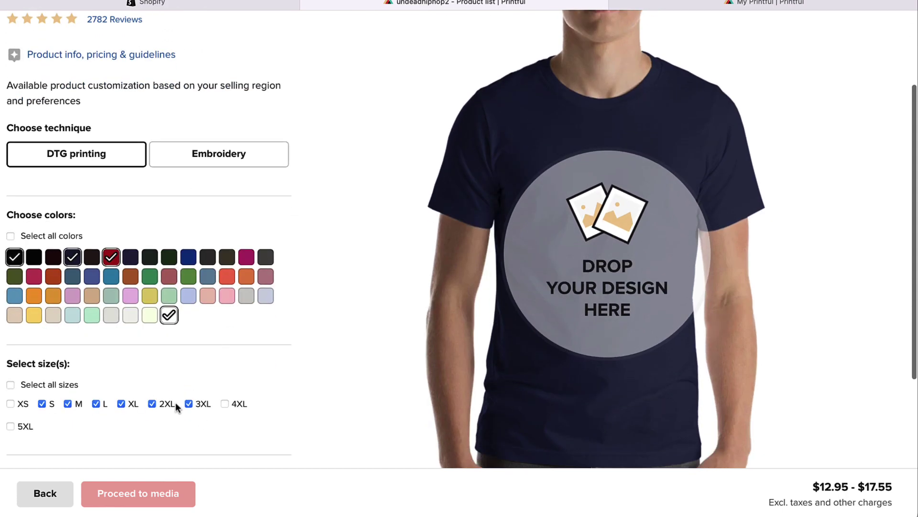
{"action": "scroll", "coordinate": [216, 388], "scroll_direction": "up", "scroll_amount": 2}
{"action": "scroll", "coordinate": [216, 388], "scroll_direction": "down", "scroll_amount": 6}
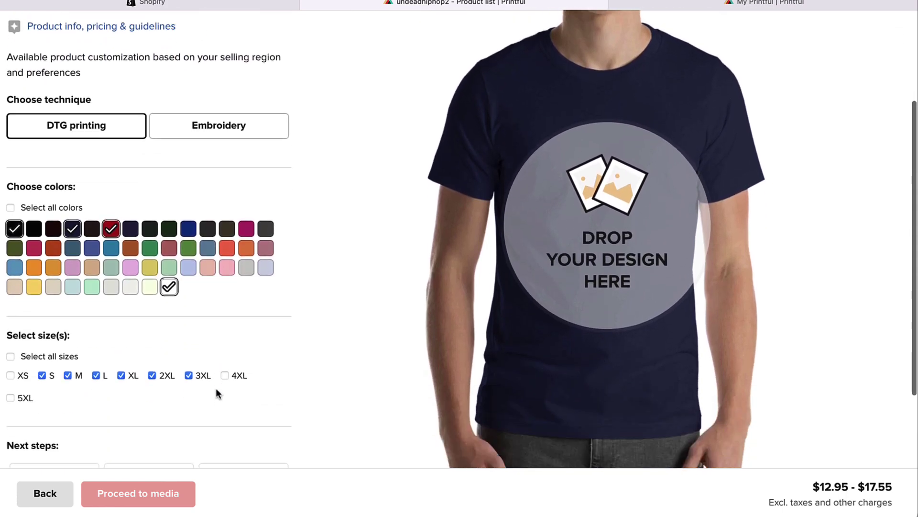
{"action": "scroll", "coordinate": [216, 389], "scroll_direction": "up", "scroll_amount": 5}
{"action": "scroll", "coordinate": [218, 392], "scroll_direction": "up", "scroll_amount": 2}
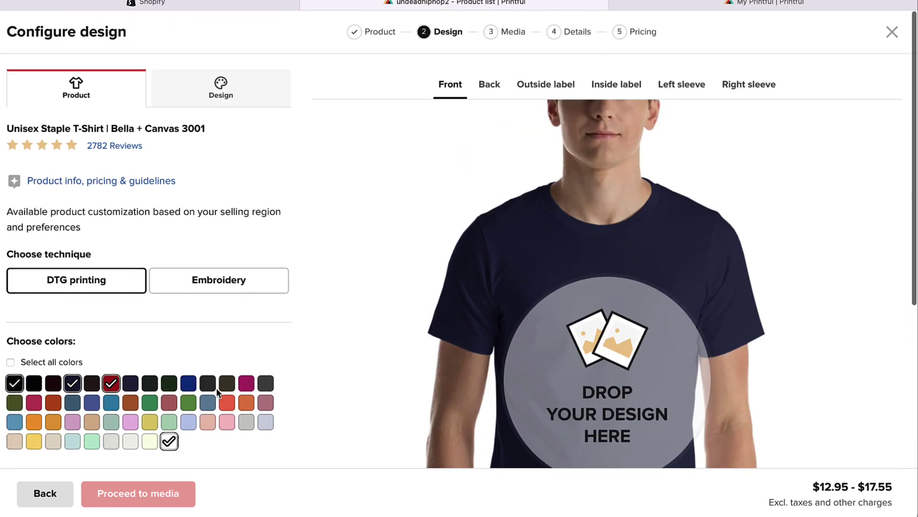
- Upload the image big.png from the Desktop to the store's file library as the T-shirt design
{"action": "scroll", "coordinate": [217, 392], "scroll_direction": "down", "scroll_amount": 9}
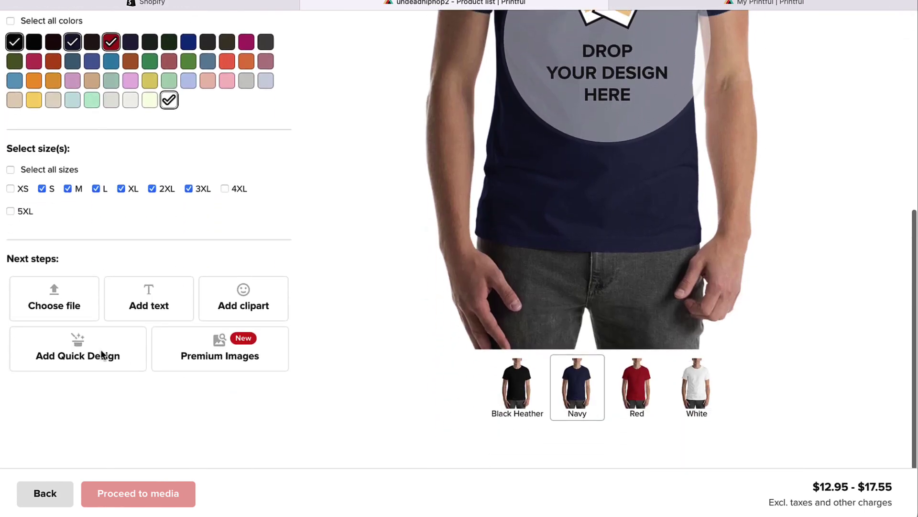
{"action": "left_click", "coordinate": [55, 300]}
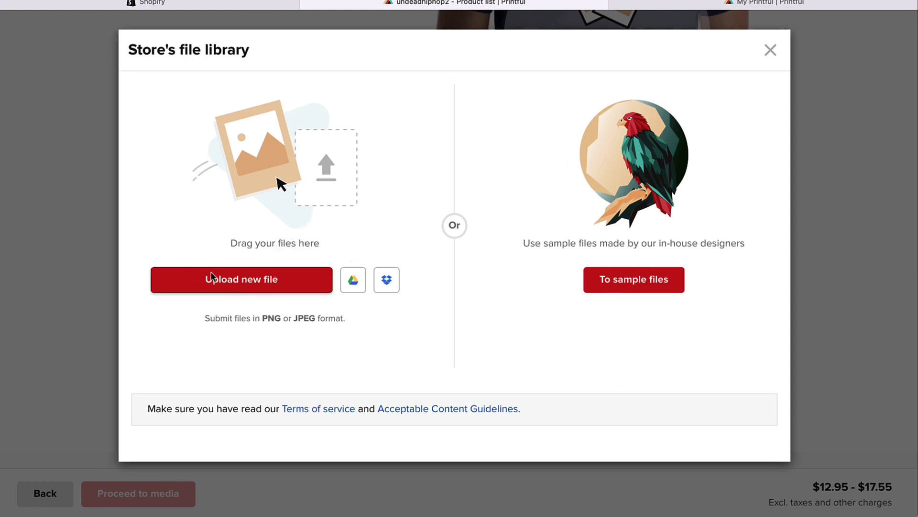
{"action": "left_click", "coordinate": [230, 281]}
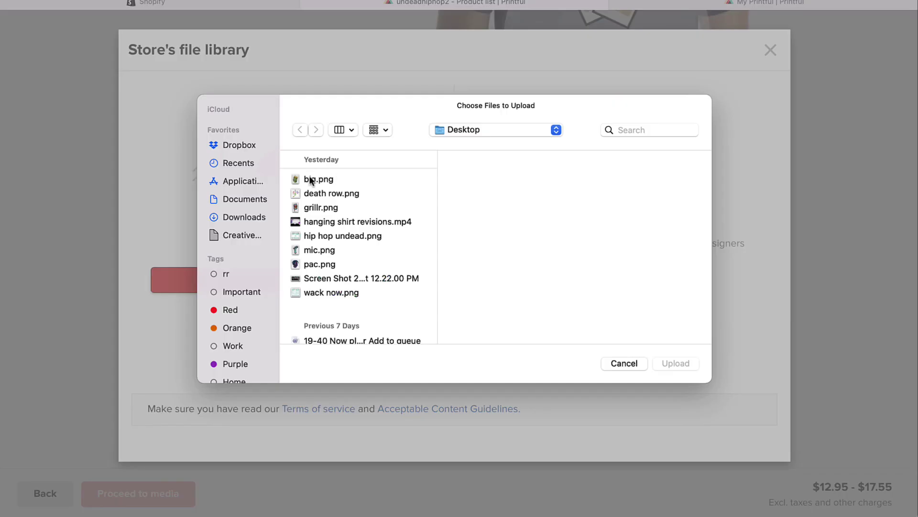
{"action": "left_click", "coordinate": [319, 179]}
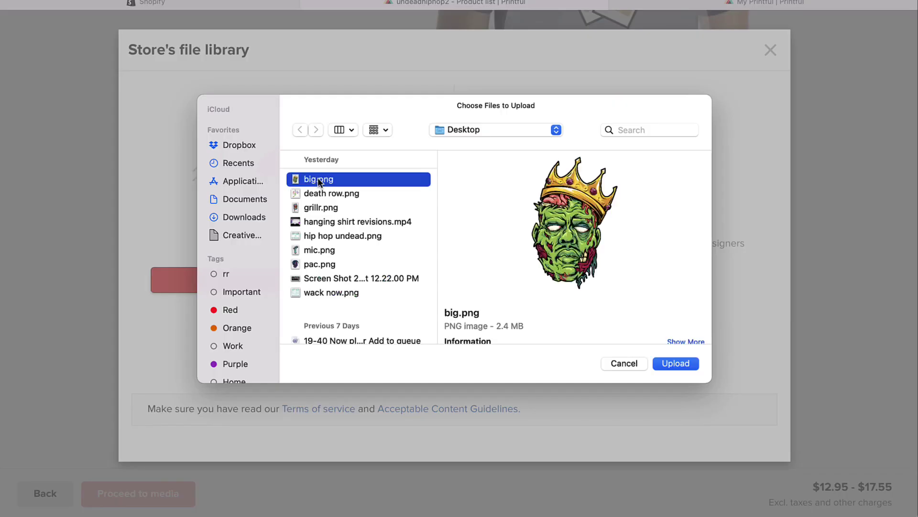
{"action": "left_click", "coordinate": [680, 359]}
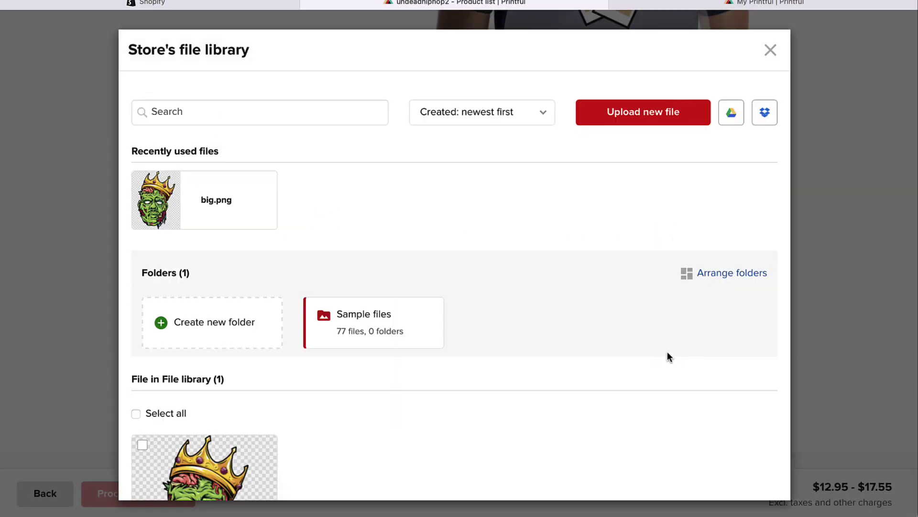
- Apply big.png from the file library to the front of the T-shirt
{"action": "scroll", "coordinate": [544, 263], "scroll_direction": "down", "scroll_amount": 5}
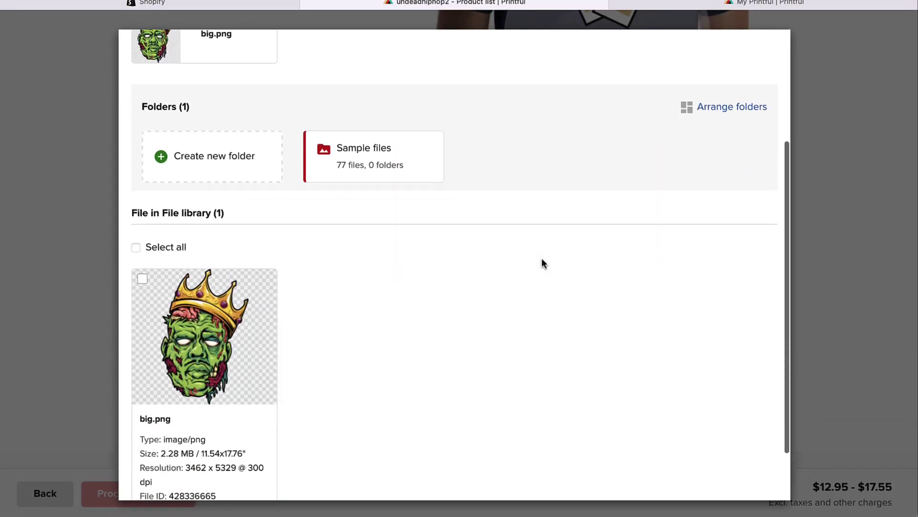
{"action": "mouse_move", "coordinate": [208, 264]}
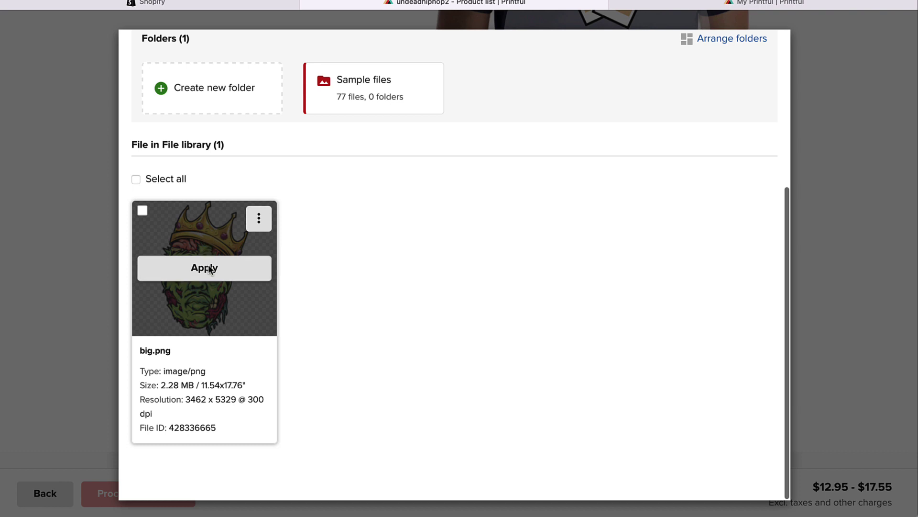
{"action": "left_click", "coordinate": [142, 211]}
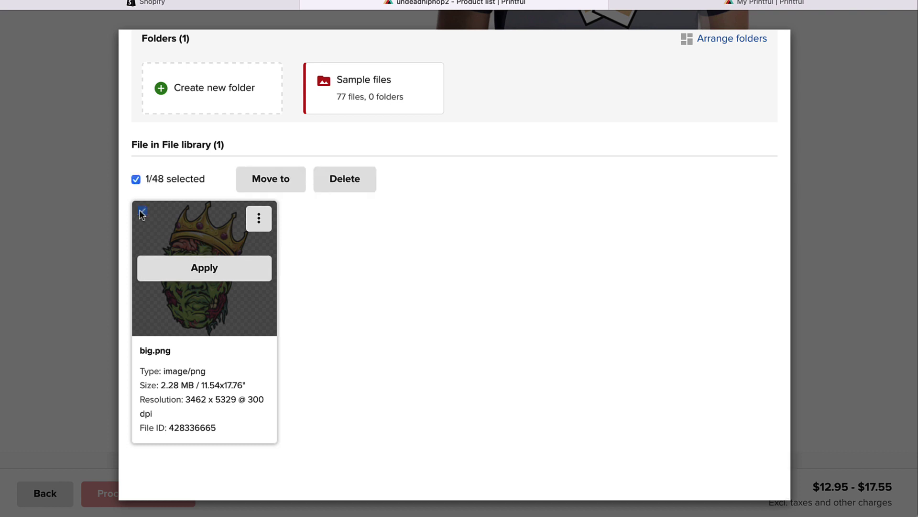
{"action": "left_click", "coordinate": [202, 266]}
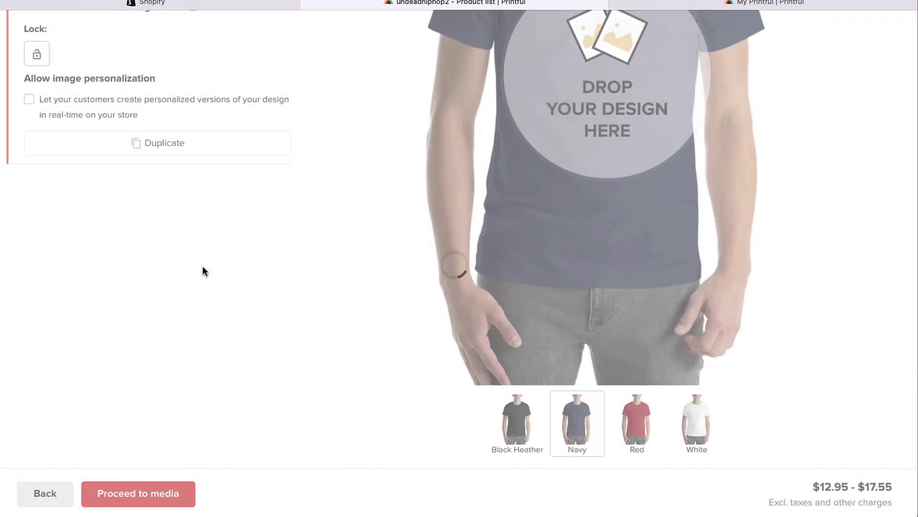
- Scale the front design down to about 9.87 wide by 15.22 high and position it centered on the chest
{"action": "scroll", "coordinate": [354, 170], "scroll_direction": "up", "scroll_amount": 3}
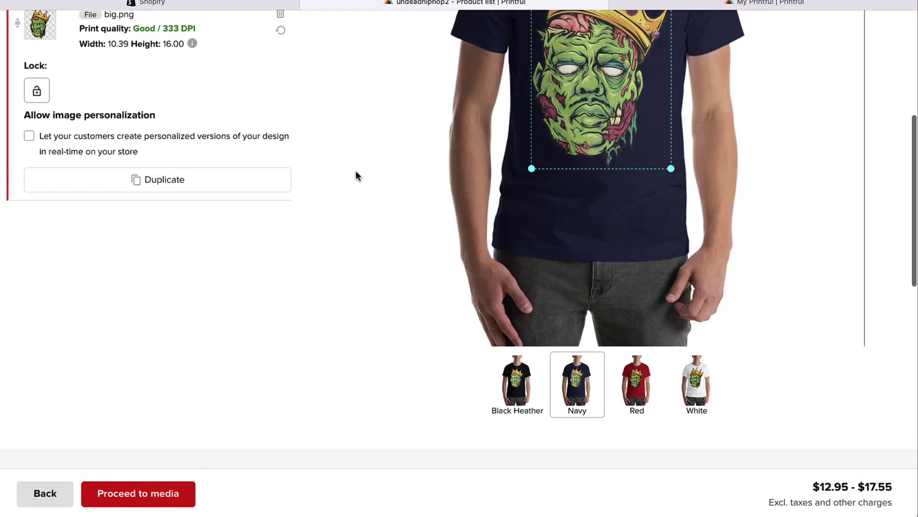
{"action": "scroll", "coordinate": [586, 163], "scroll_direction": "up", "scroll_amount": 1}
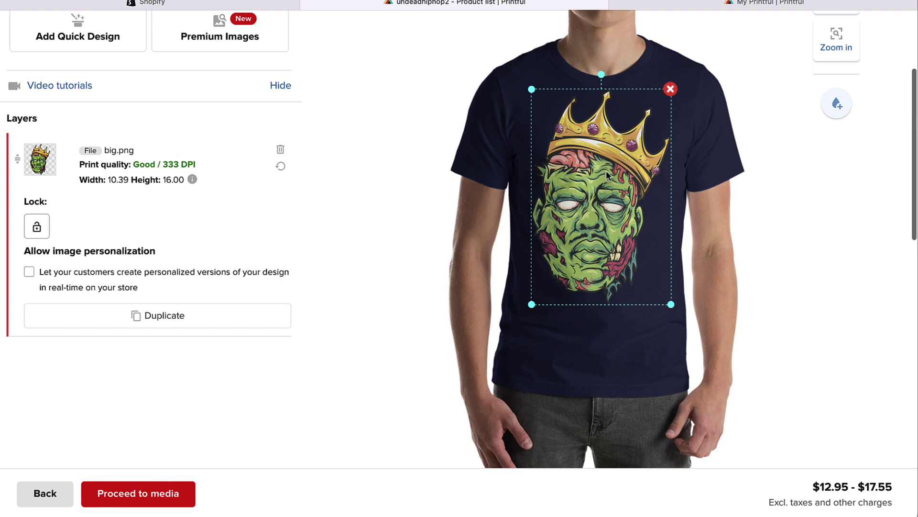
{"action": "left_click_drag", "start_coordinate": [606, 175], "coordinate": [602, 210]}
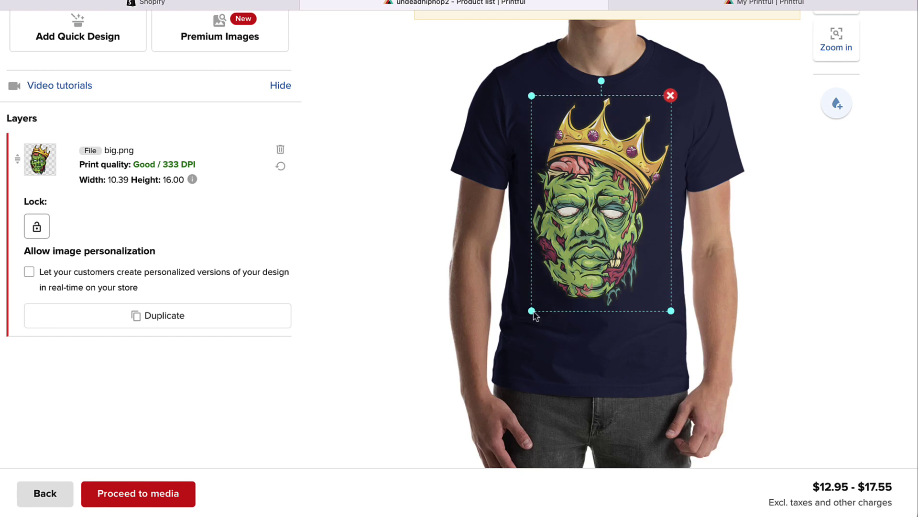
{"action": "left_click_drag", "start_coordinate": [532, 311], "coordinate": [536, 304]}
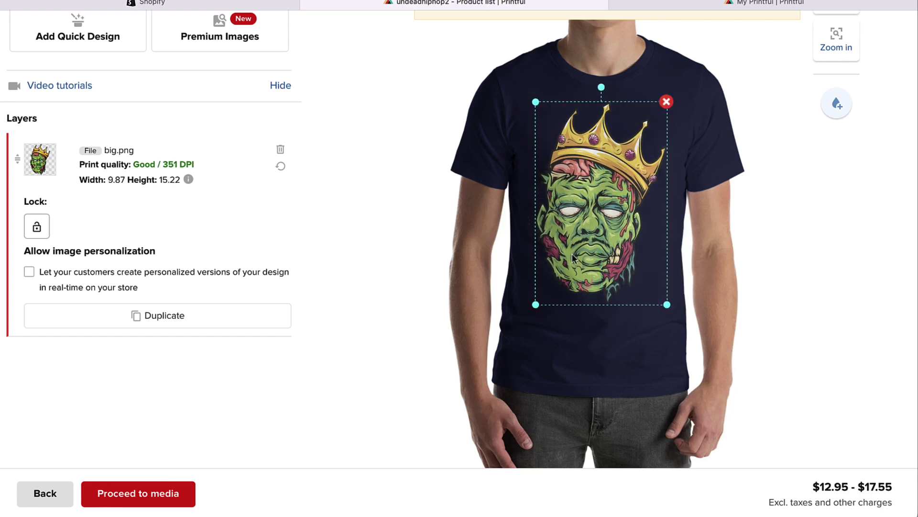
{"action": "left_click_drag", "start_coordinate": [573, 256], "coordinate": [580, 234]}
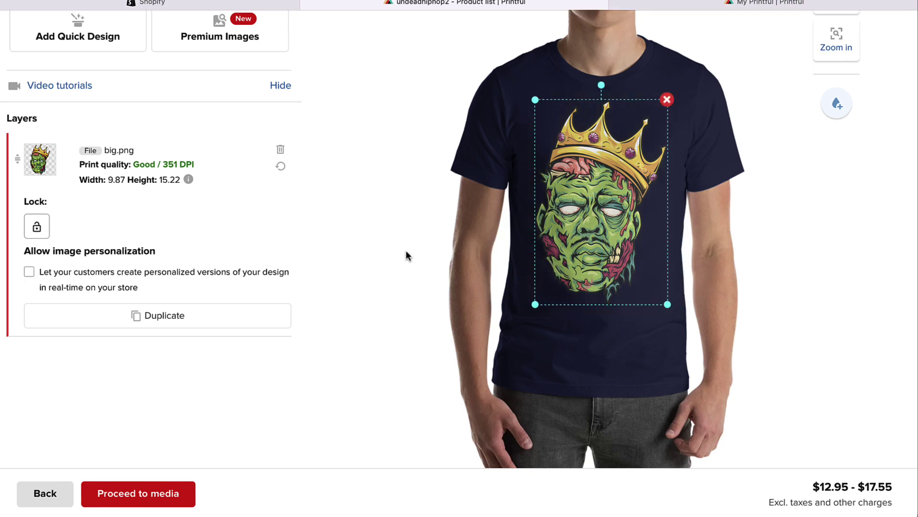
- Preview the design on the Red and Black Heather shirts and proceed to the media stage
{"action": "scroll", "coordinate": [374, 227], "scroll_direction": "up", "scroll_amount": 1}
{"action": "scroll", "coordinate": [374, 227], "scroll_direction": "down", "scroll_amount": 4}
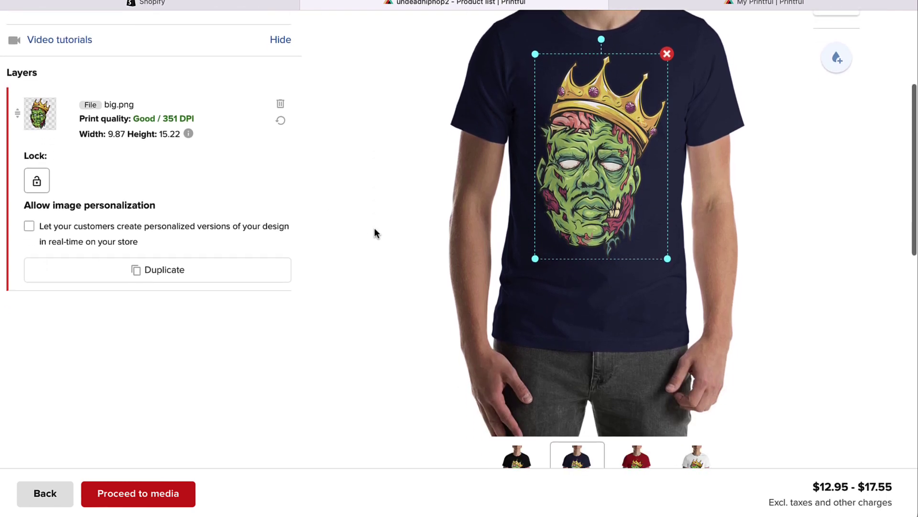
{"action": "scroll", "coordinate": [374, 227], "scroll_direction": "down", "scroll_amount": 2}
{"action": "mouse_move", "coordinate": [522, 319]}
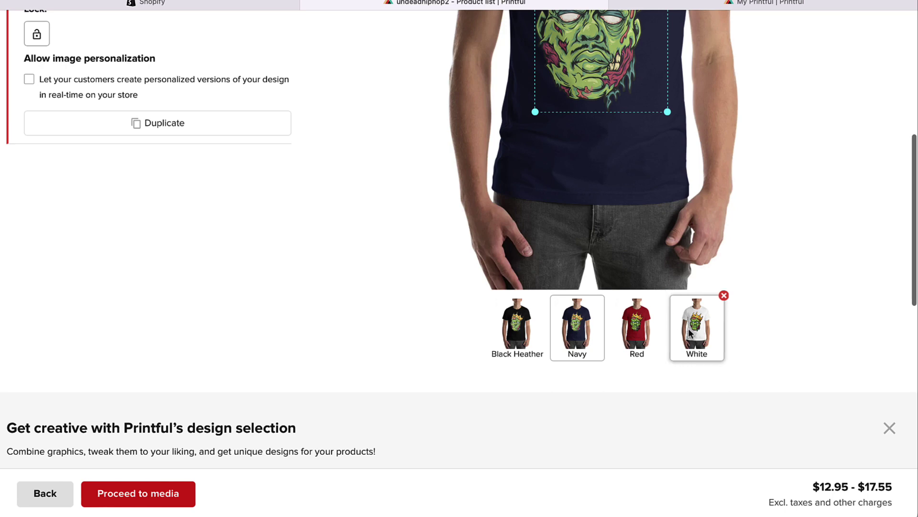
{"action": "mouse_move", "coordinate": [584, 311]}
{"action": "scroll", "coordinate": [584, 311], "scroll_direction": "down", "scroll_amount": 1}
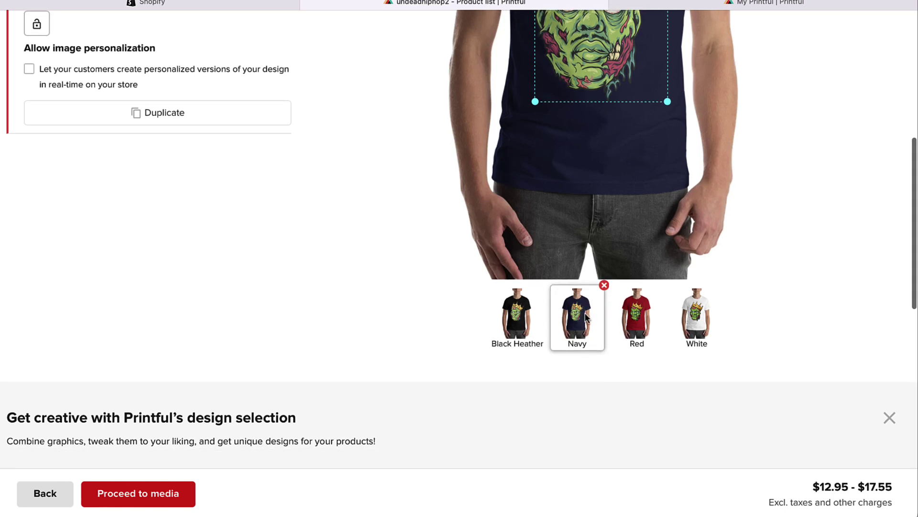
{"action": "left_click", "coordinate": [624, 320]}
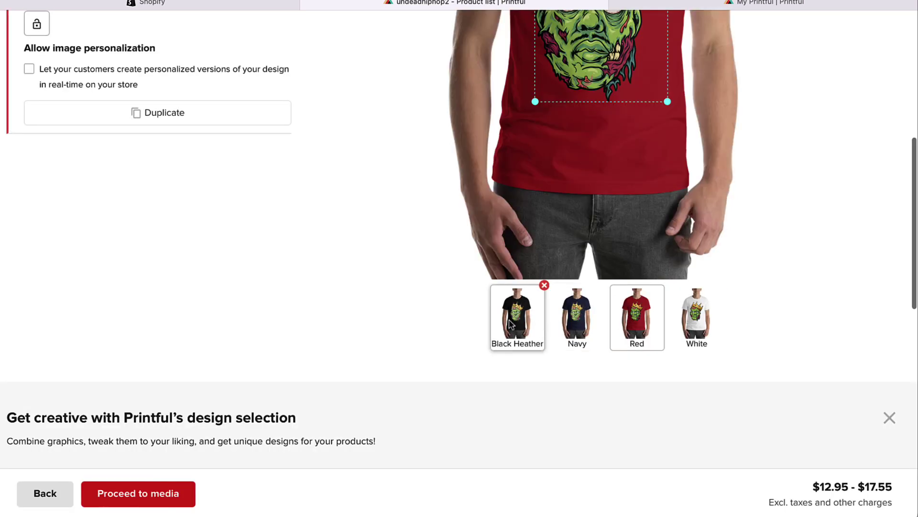
{"action": "left_click", "coordinate": [510, 323]}
{"action": "scroll", "coordinate": [402, 260], "scroll_direction": "down", "scroll_amount": 3}
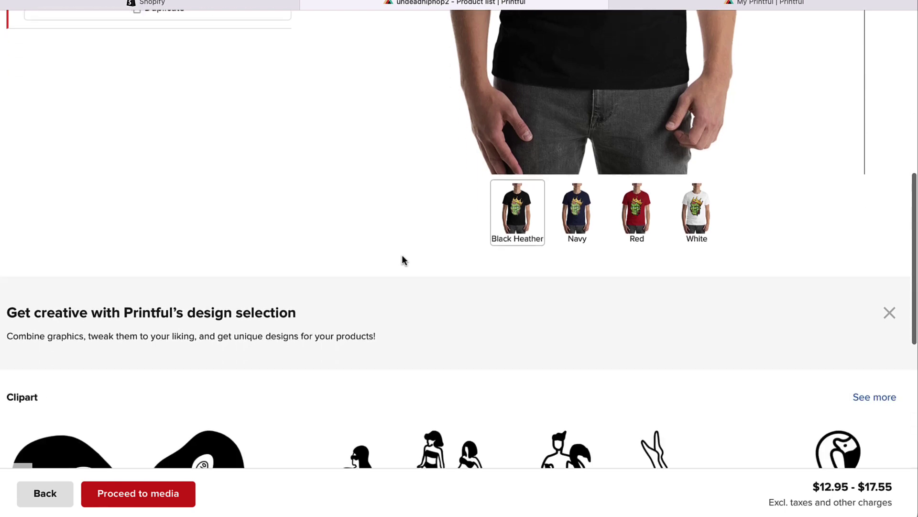
{"action": "scroll", "coordinate": [402, 260], "scroll_direction": "up", "scroll_amount": 1}
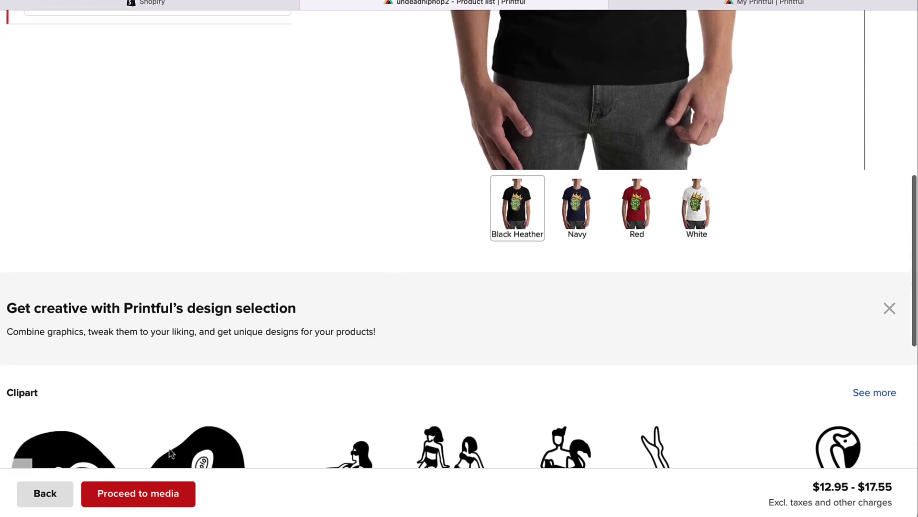
{"action": "left_click", "coordinate": [154, 496]}
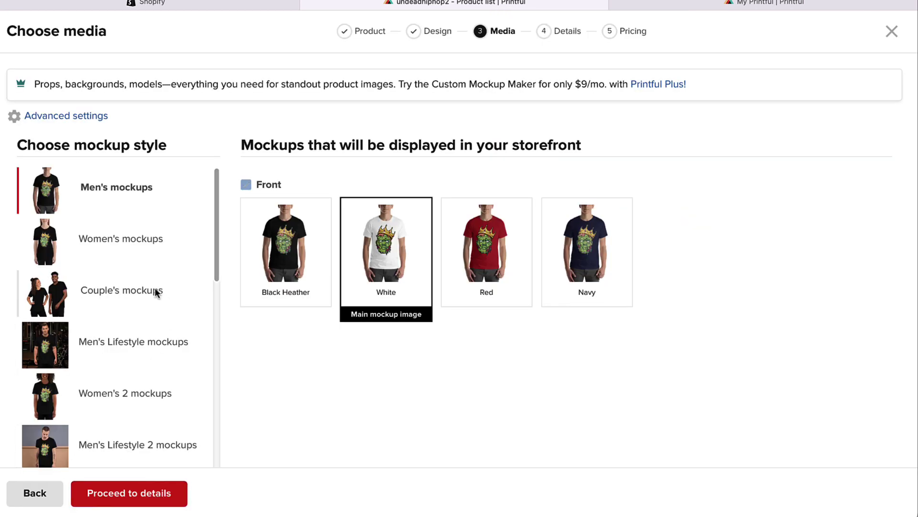
- Preview the Men's Lifestyle, Women's 2, Men's Lifestyle 2, Men's Lifestyle 3 and Flat Lifestyle mockup styles
{"action": "scroll", "coordinate": [154, 289], "scroll_direction": "down", "scroll_amount": 3}
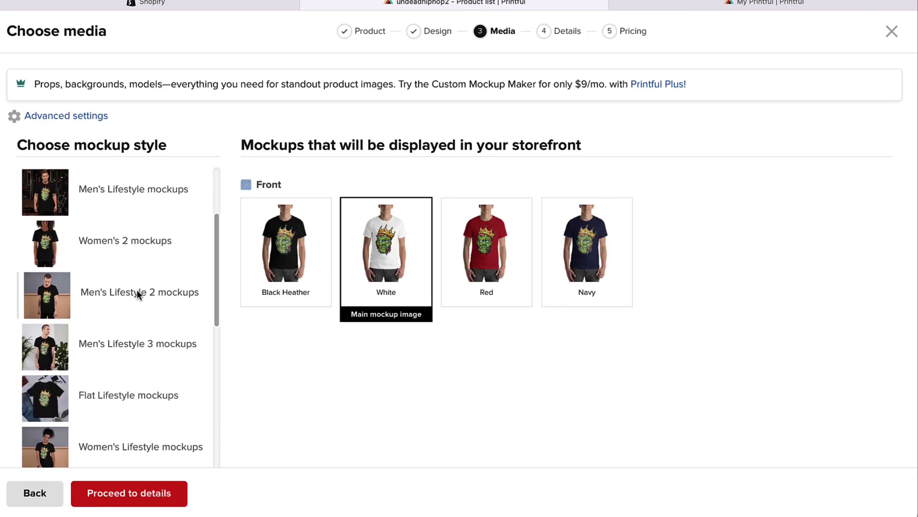
{"action": "scroll", "coordinate": [148, 300], "scroll_direction": "up", "scroll_amount": 2}
{"action": "left_click", "coordinate": [140, 295]}
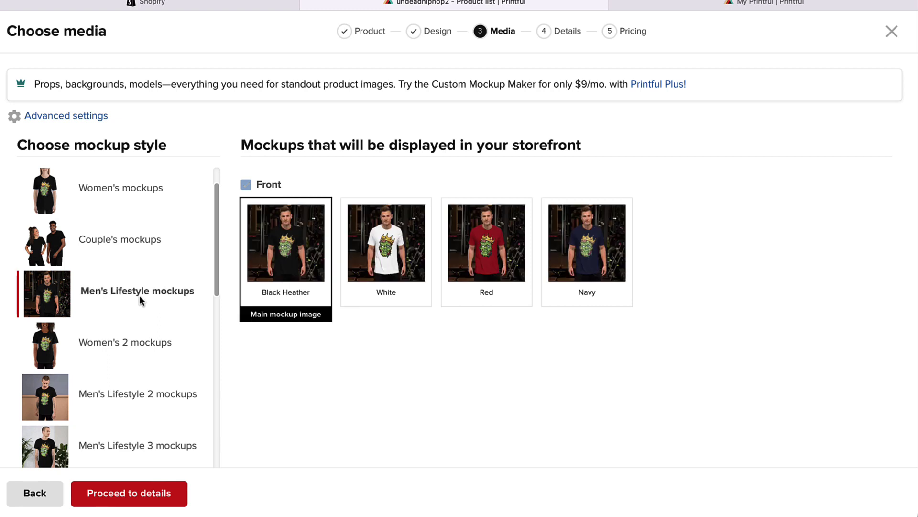
{"action": "left_click", "coordinate": [142, 343]}
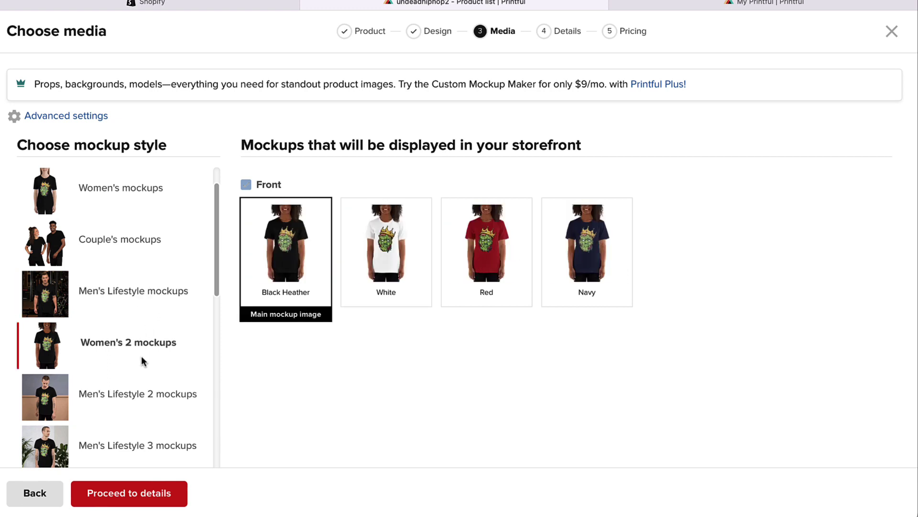
{"action": "left_click", "coordinate": [135, 391]}
{"action": "scroll", "coordinate": [135, 392], "scroll_direction": "down", "scroll_amount": 1}
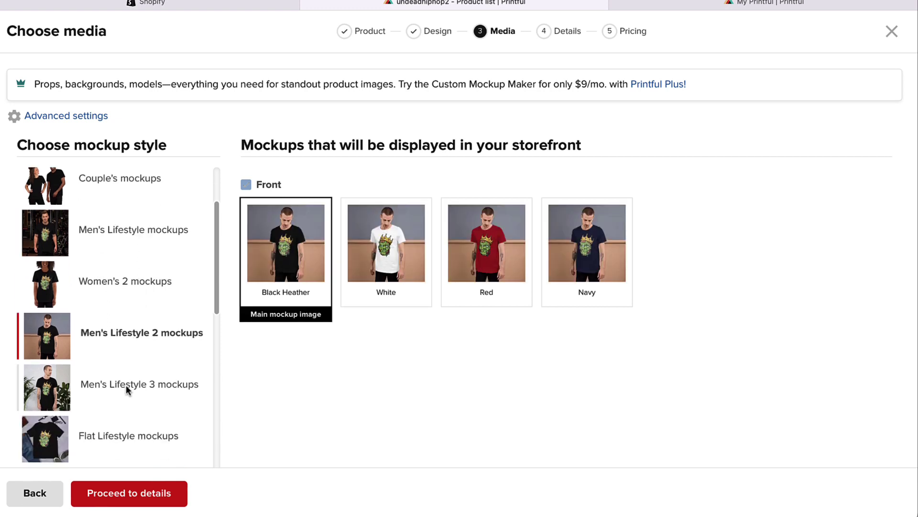
{"action": "left_click", "coordinate": [126, 385]}
{"action": "scroll", "coordinate": [125, 385], "scroll_direction": "down", "scroll_amount": 1}
{"action": "left_click", "coordinate": [125, 389]}
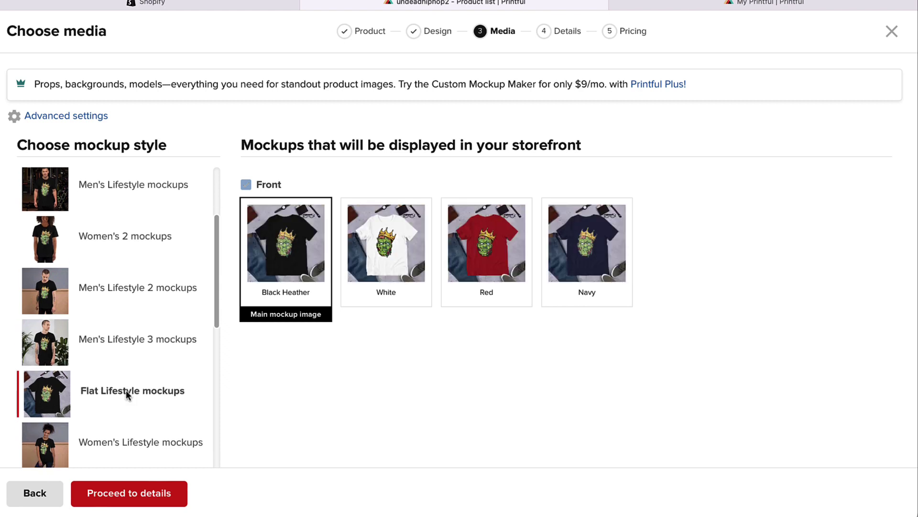
- Choose the Men's mockups style for the storefront images and proceed to the product details
{"action": "scroll", "coordinate": [126, 393], "scroll_direction": "up", "scroll_amount": 1}
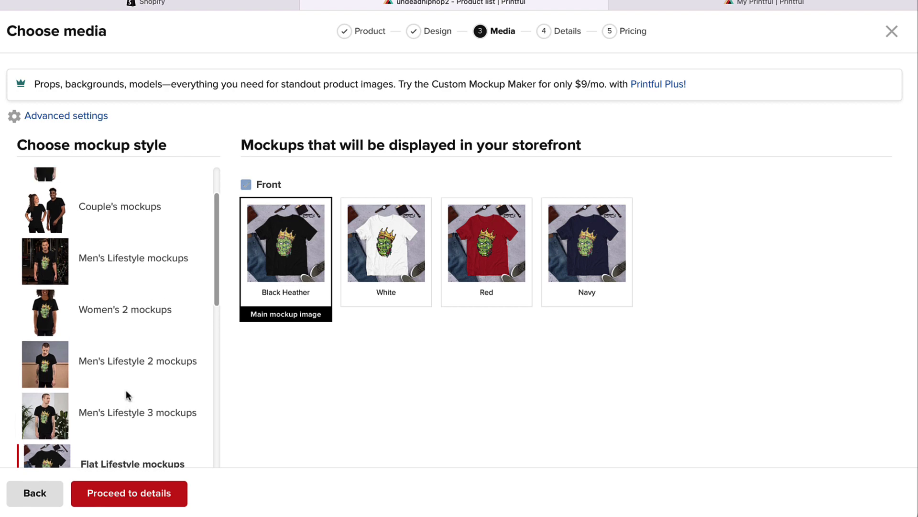
{"action": "scroll", "coordinate": [127, 395], "scroll_direction": "up", "scroll_amount": 1}
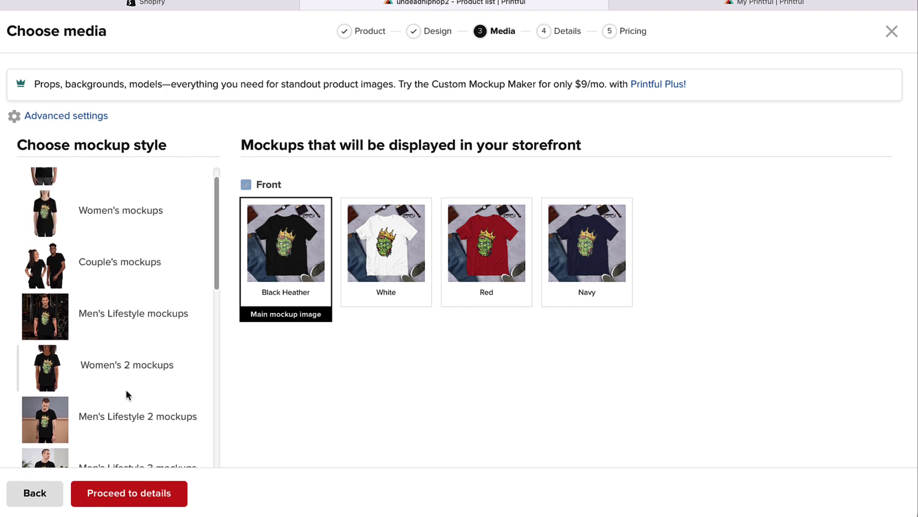
{"action": "scroll", "coordinate": [127, 395], "scroll_direction": "up", "scroll_amount": 1}
{"action": "left_click", "coordinate": [120, 197]}
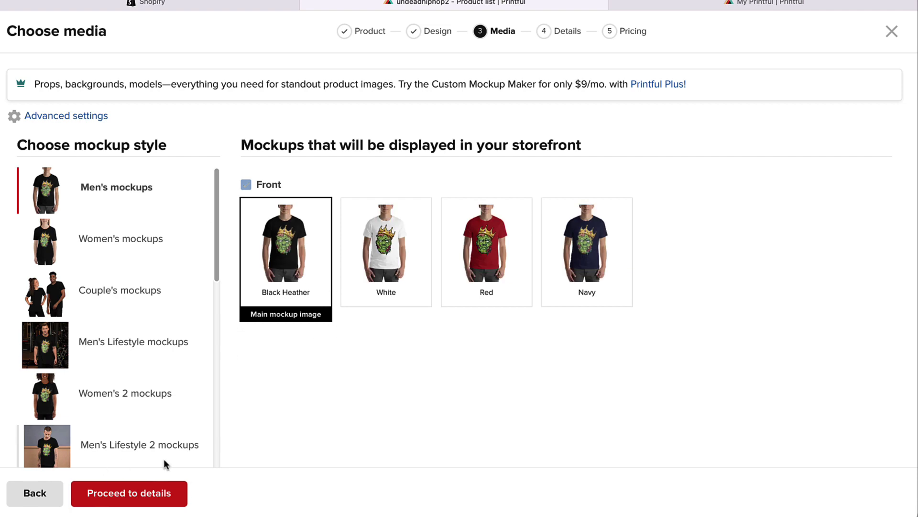
{"action": "left_click", "coordinate": [156, 493]}
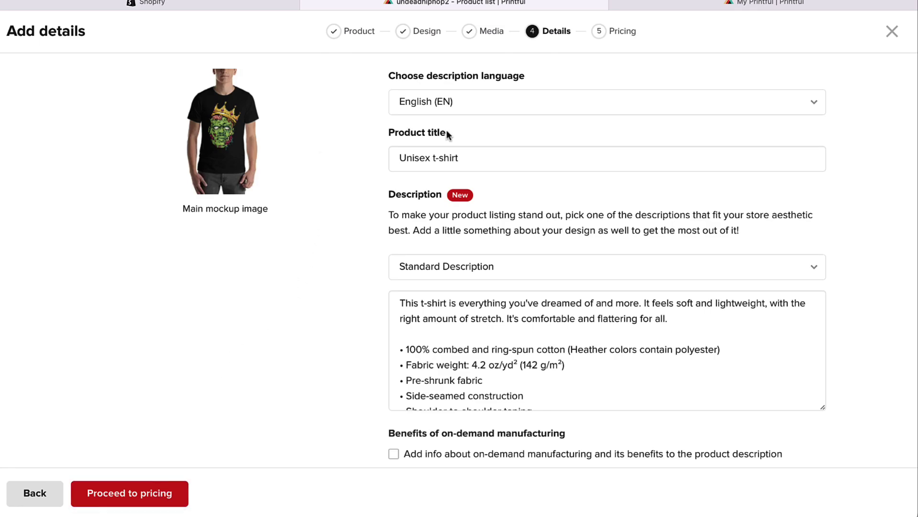
- Change the product title to "Biggie Zombie T-shirt"
{"action": "scroll", "coordinate": [535, 236], "scroll_direction": "down", "scroll_amount": 1}
{"action": "scroll", "coordinate": [536, 236], "scroll_direction": "up", "scroll_amount": 1}
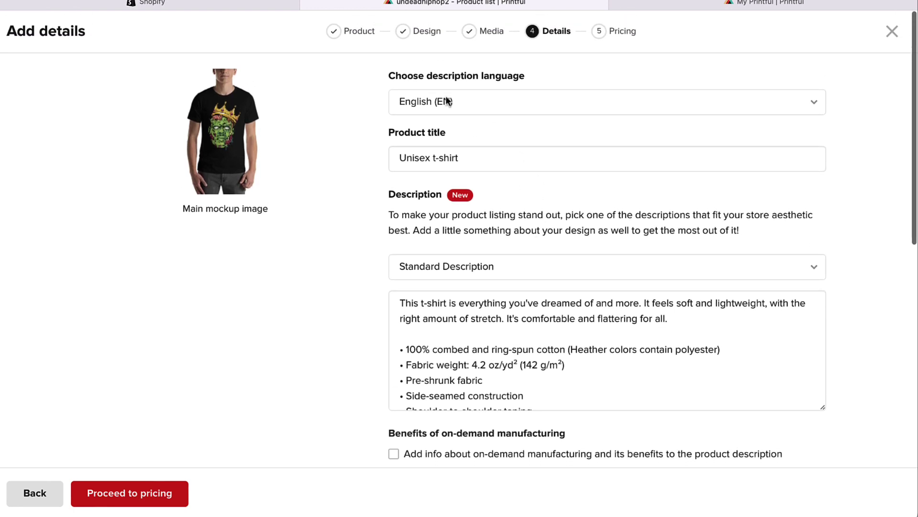
{"action": "left_click", "coordinate": [433, 156]}
{"action": "left_click_drag", "start_coordinate": [382, 154], "coordinate": [430, 160]}
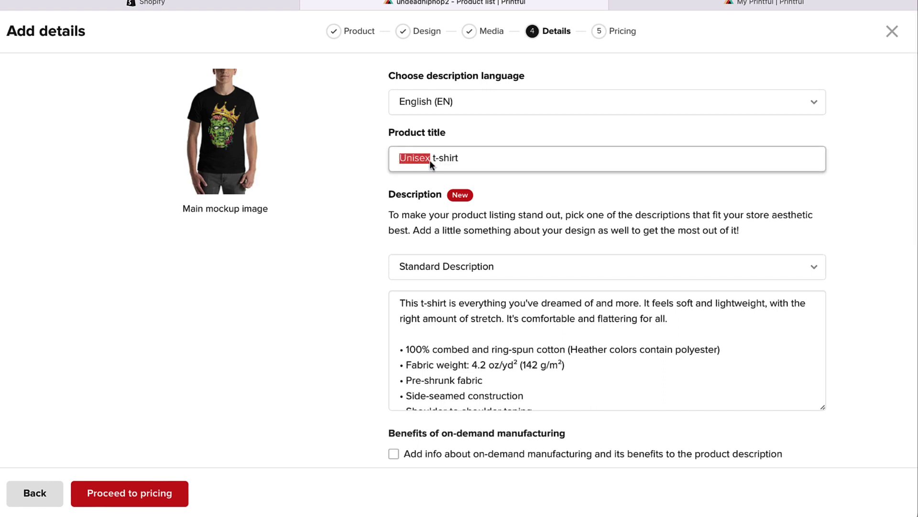
{"action": "type", "text": "Biggie Zombie"}
{"action": "key", "text": "Delete"}
{"action": "key", "text": "Delete"}
{"action": "type", "text": "T"}
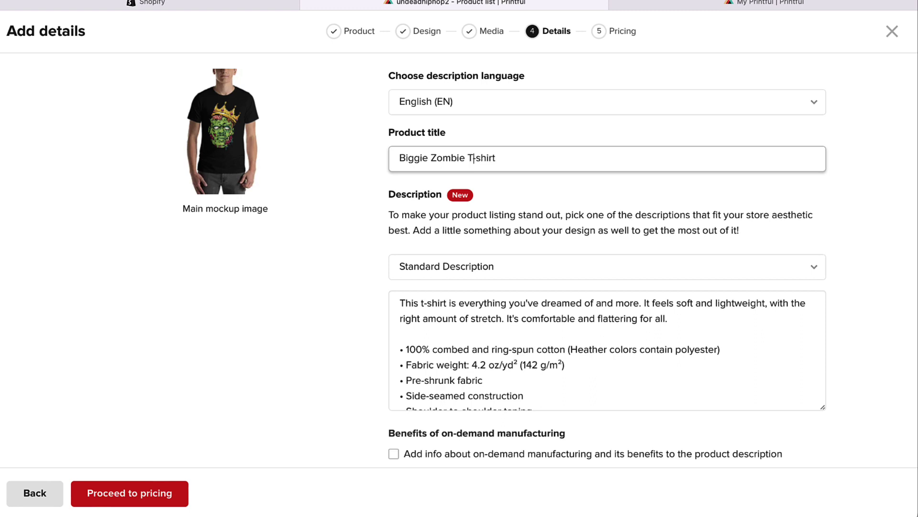
- Review the standard product description and the on-demand manufacturing and size guide options
{"action": "scroll", "coordinate": [569, 166], "scroll_direction": "down", "scroll_amount": 2}
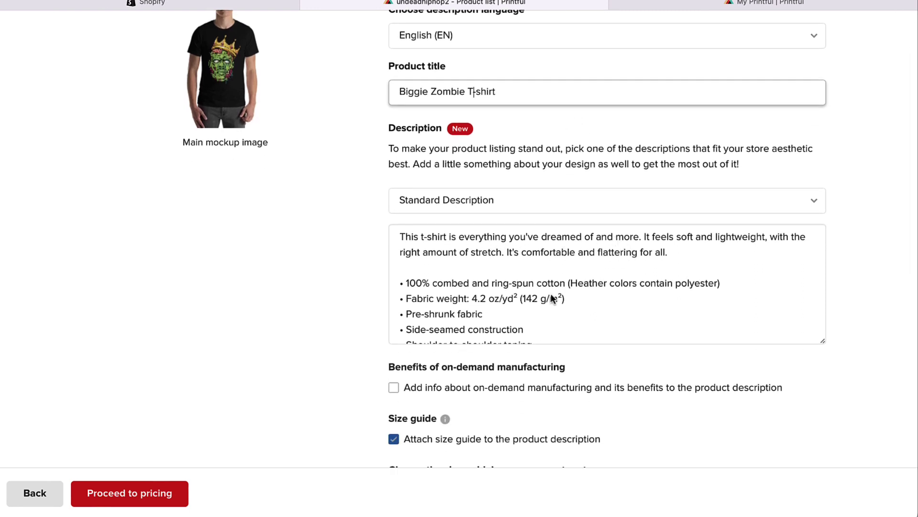
{"action": "scroll", "coordinate": [550, 293], "scroll_direction": "down", "scroll_amount": 2}
{"action": "scroll", "coordinate": [550, 293], "scroll_direction": "up", "scroll_amount": 1}
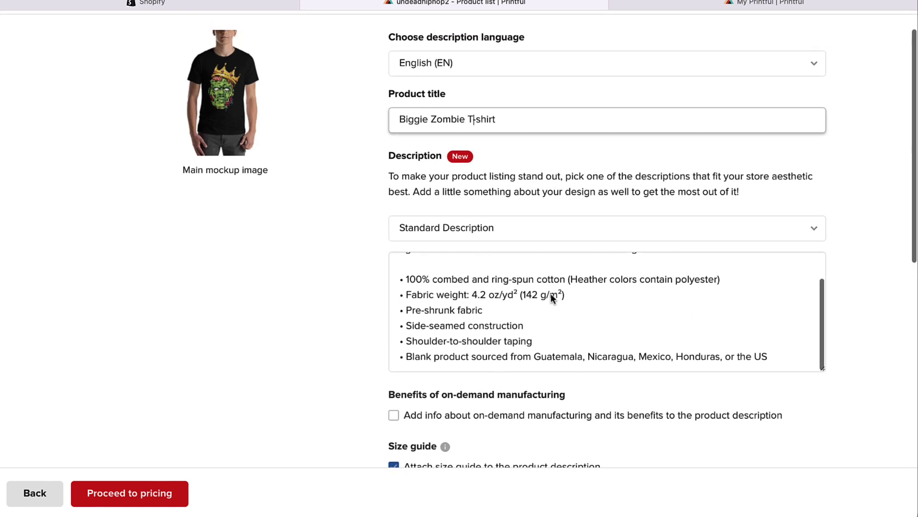
- Switch the size guide attachment off and back on, and switch its Imperial and Metric measurement systems off and back on
{"action": "scroll", "coordinate": [550, 293], "scroll_direction": "up", "scroll_amount": 3}
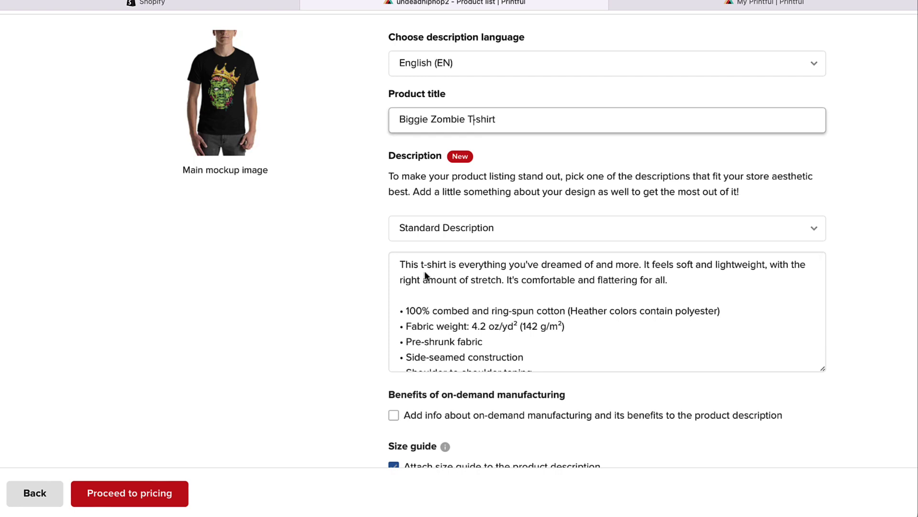
{"action": "scroll", "coordinate": [442, 291], "scroll_direction": "down", "scroll_amount": 5}
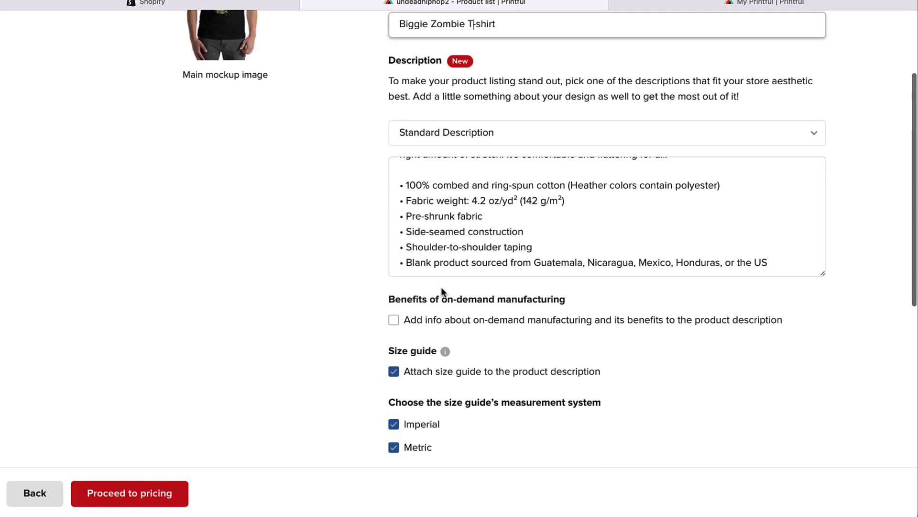
{"action": "scroll", "coordinate": [441, 290], "scroll_direction": "down", "scroll_amount": 2}
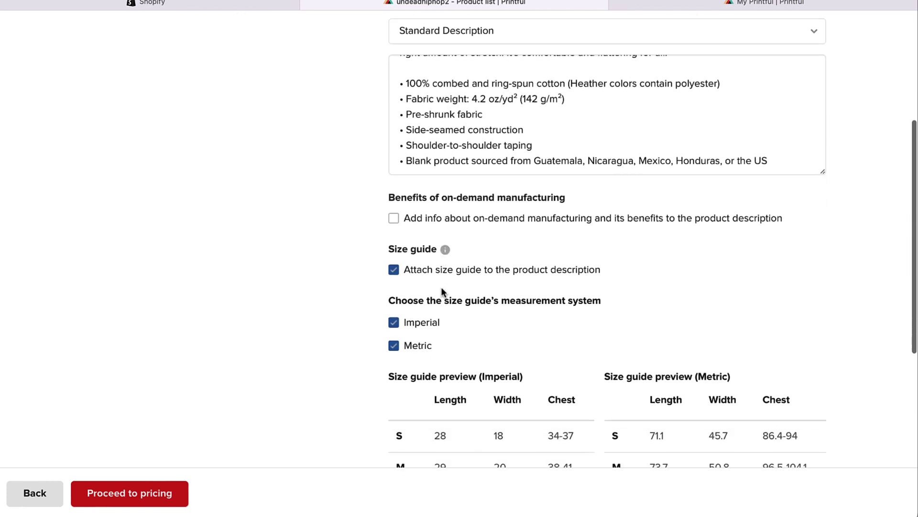
{"action": "left_click", "coordinate": [394, 270]}
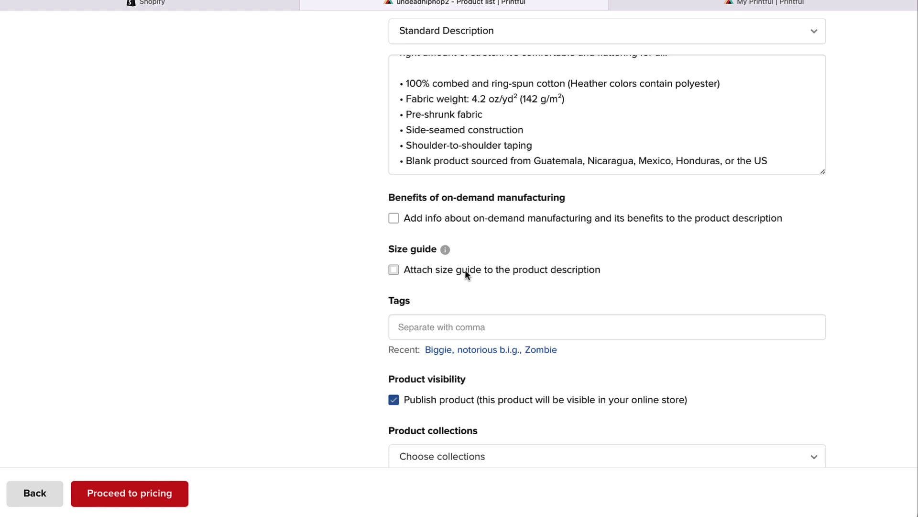
{"action": "left_click", "coordinate": [393, 270]}
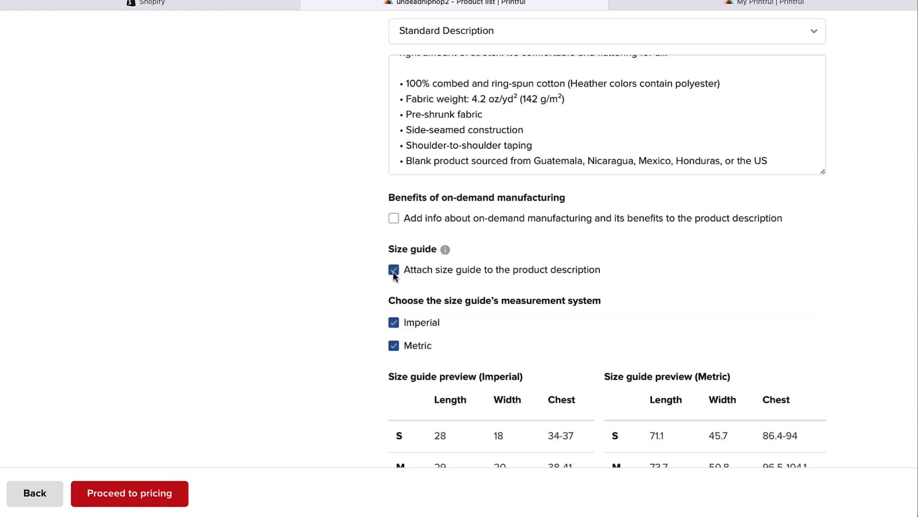
{"action": "left_click", "coordinate": [394, 323]}
{"action": "left_click", "coordinate": [394, 346]}
{"action": "scroll", "coordinate": [471, 340], "scroll_direction": "down", "scroll_amount": 3}
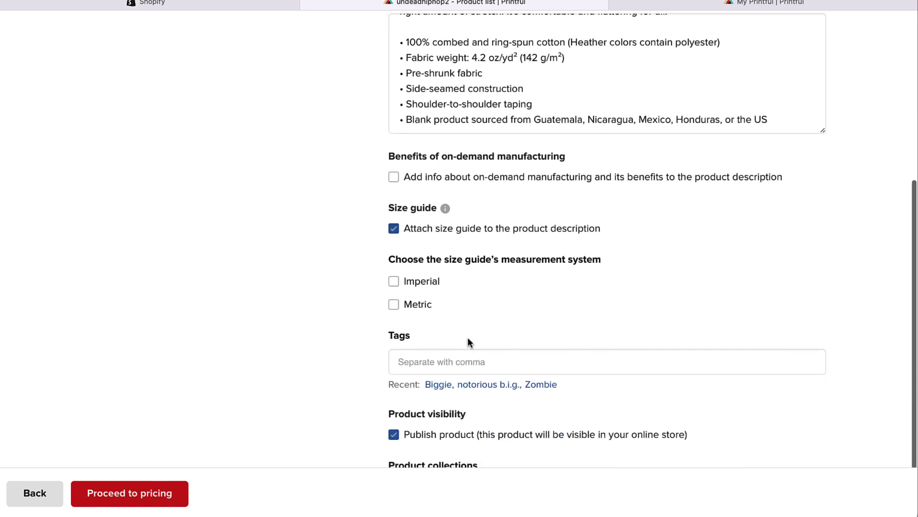
{"action": "left_click", "coordinate": [394, 236]}
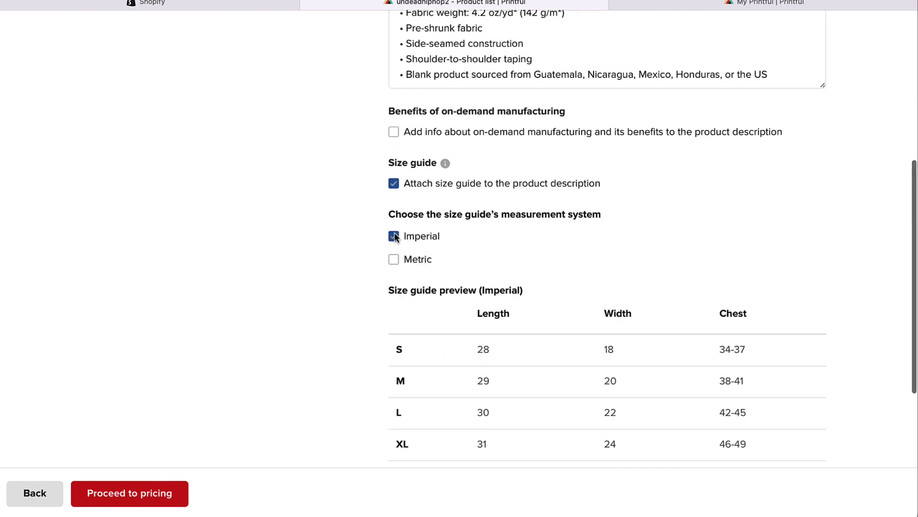
{"action": "left_click", "coordinate": [394, 259]}
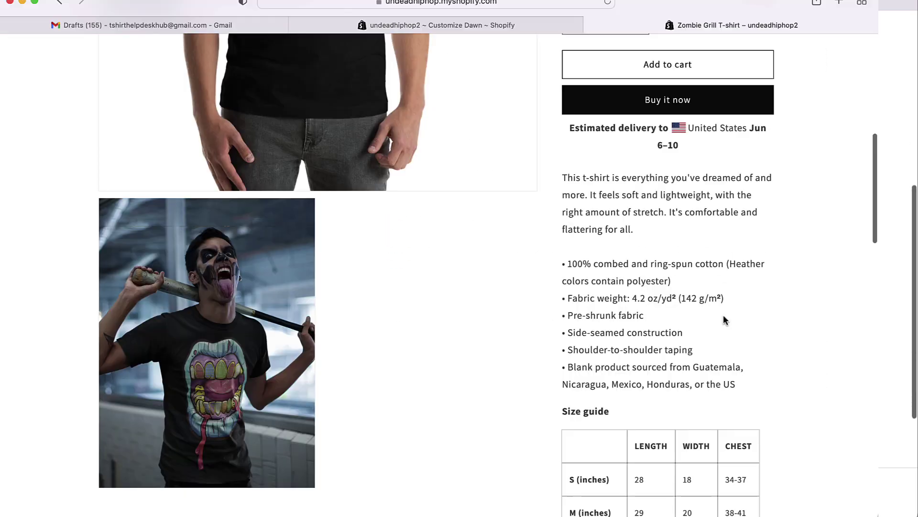
- Examine the product description and the inch and centimetre size guide tables on the Zombie Grill T-shirt storefront page
{"action": "scroll", "coordinate": [725, 319], "scroll_direction": "down", "scroll_amount": 6}
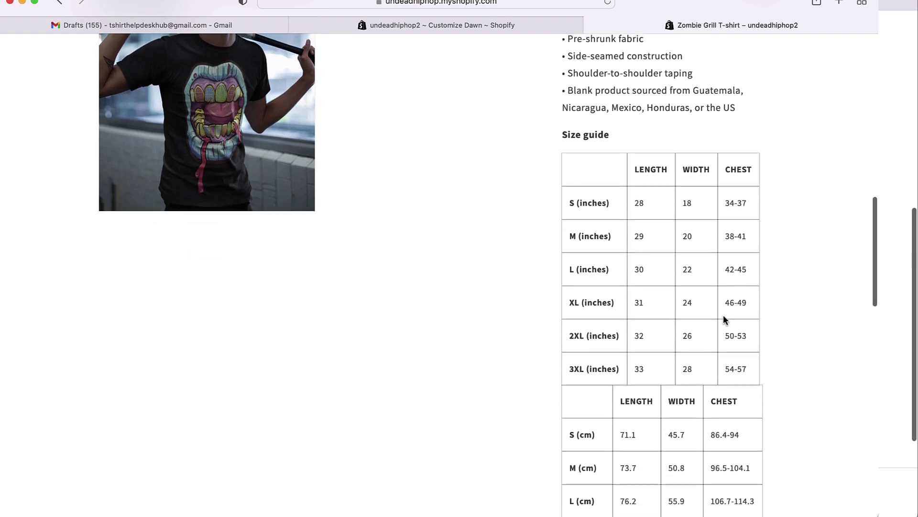
{"action": "scroll", "coordinate": [723, 319], "scroll_direction": "down", "scroll_amount": 1}
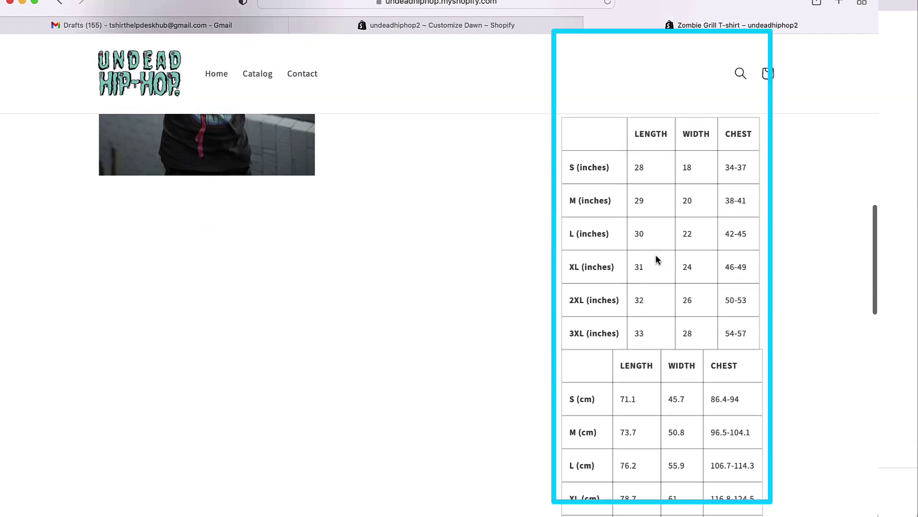
{"action": "scroll", "coordinate": [656, 259], "scroll_direction": "down", "scroll_amount": 4}
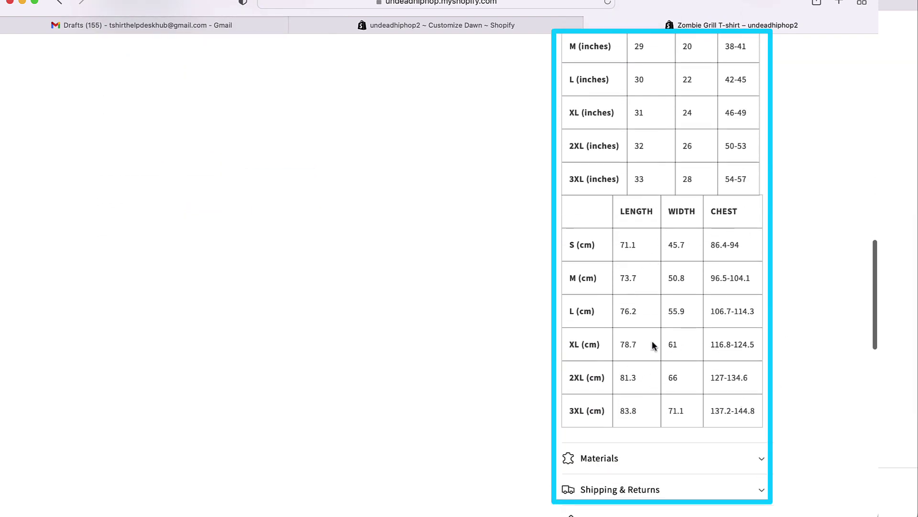
{"action": "scroll", "coordinate": [702, 270], "scroll_direction": "down", "scroll_amount": 2}
{"action": "scroll", "coordinate": [702, 270], "scroll_direction": "up", "scroll_amount": 2}
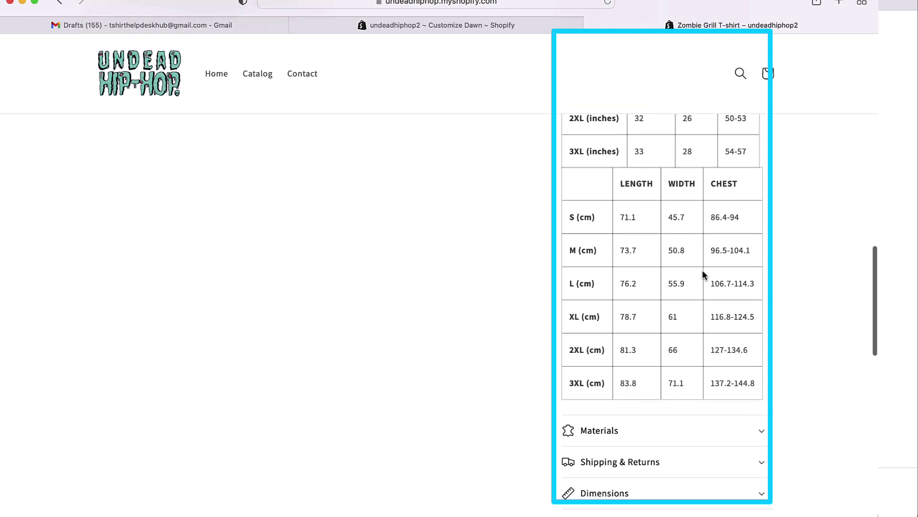
{"action": "scroll", "coordinate": [702, 271], "scroll_direction": "up", "scroll_amount": 5}
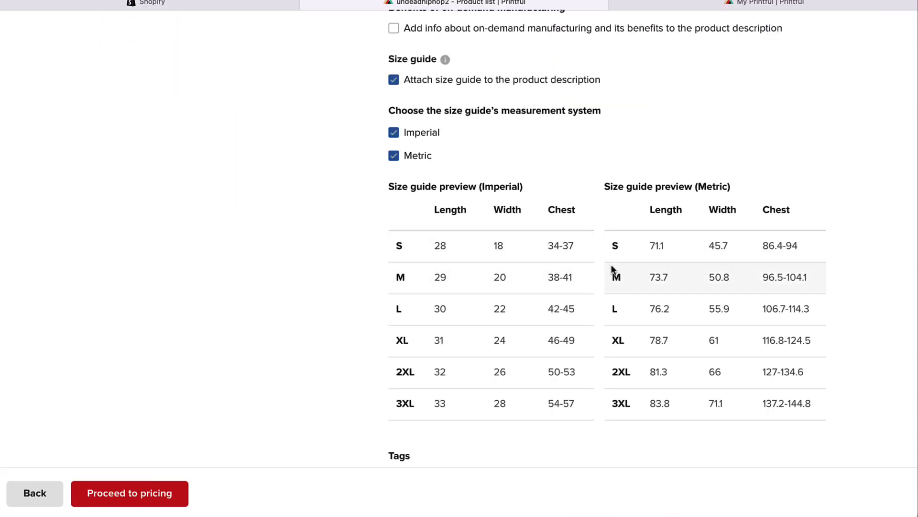
- Add the recent tags Biggie, notorious b.i.g. and Zombie to the product
{"action": "scroll", "coordinate": [612, 275], "scroll_direction": "down", "scroll_amount": 1}
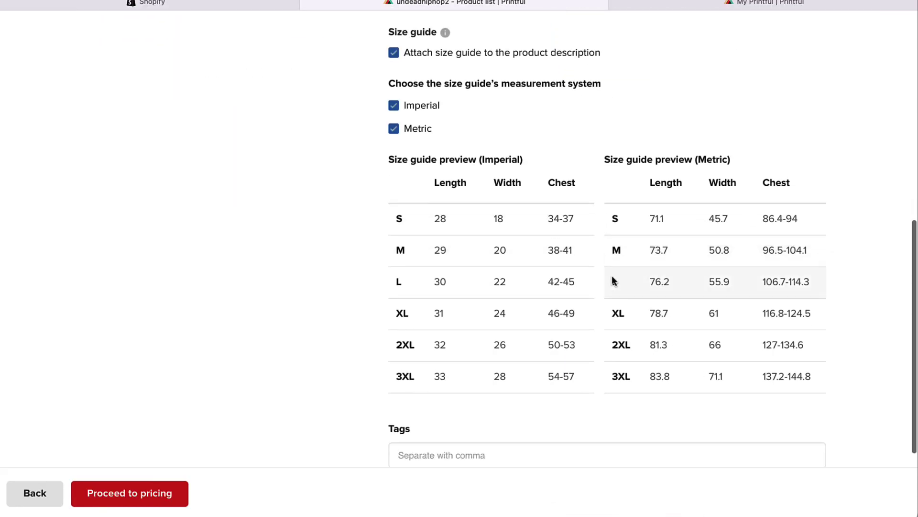
{"action": "scroll", "coordinate": [613, 279], "scroll_direction": "down", "scroll_amount": 2}
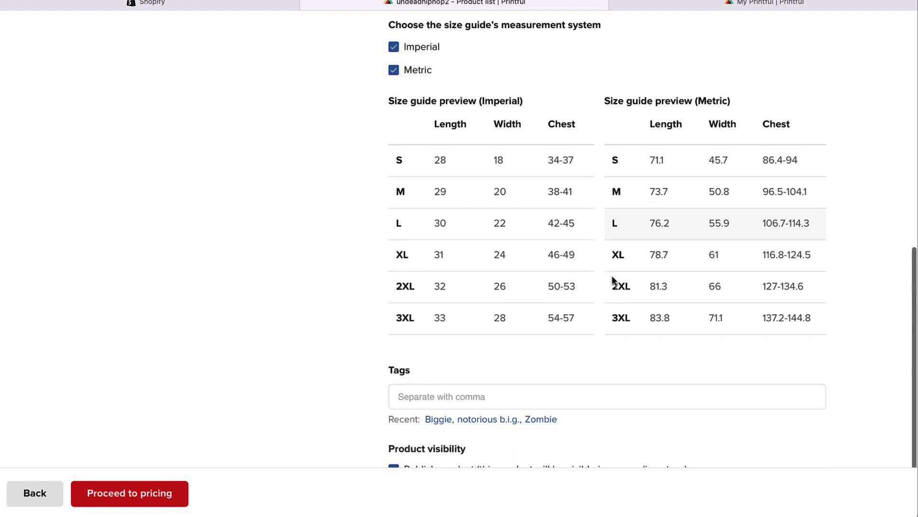
{"action": "scroll", "coordinate": [612, 279], "scroll_direction": "down", "scroll_amount": 2}
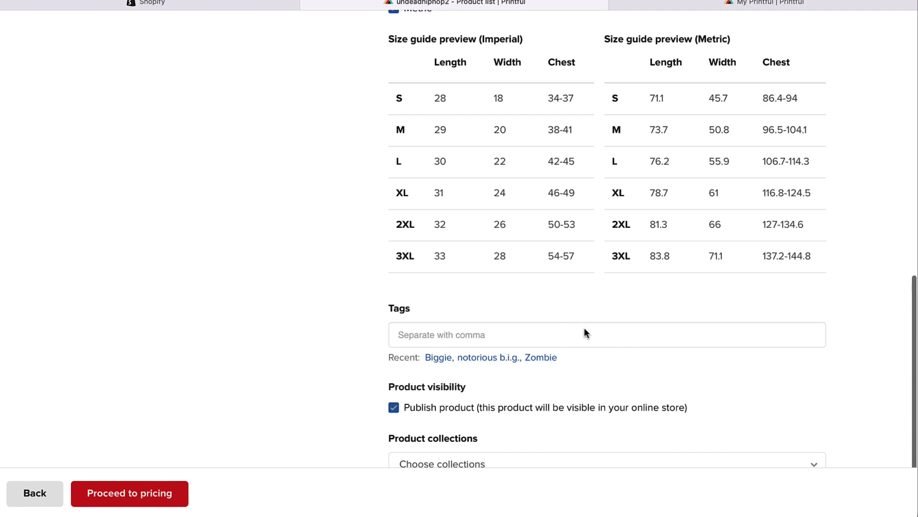
{"action": "left_click", "coordinate": [438, 357]}
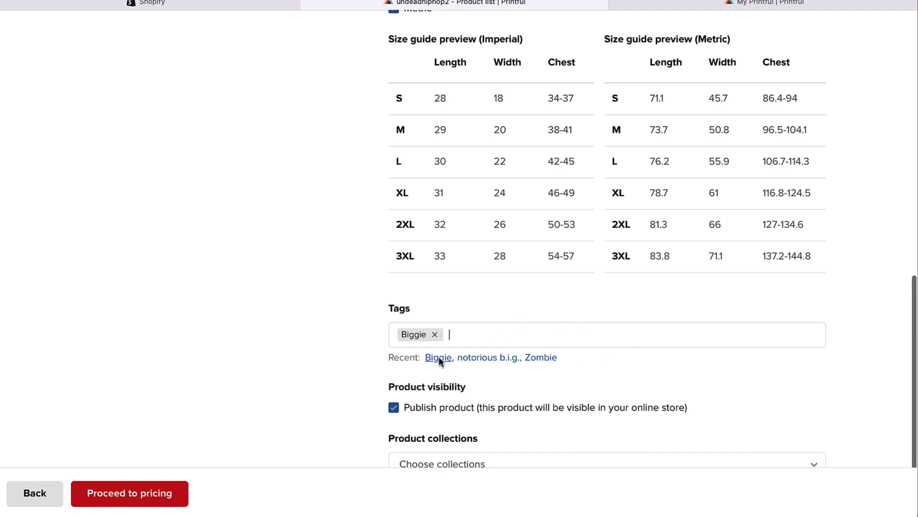
{"action": "left_click", "coordinate": [483, 359]}
{"action": "left_click", "coordinate": [541, 357]}
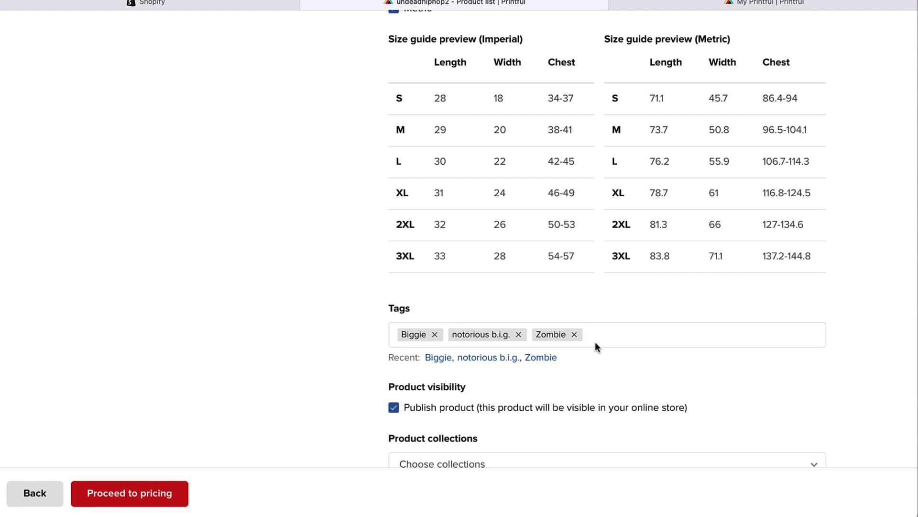
- Assign the product to the Home page collection and proceed to pricing
{"action": "scroll", "coordinate": [595, 342], "scroll_direction": "down", "scroll_amount": 1}
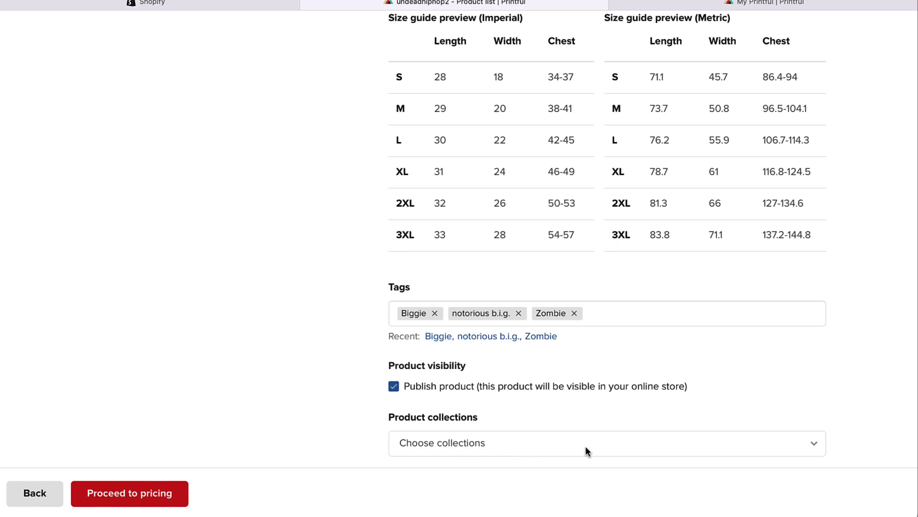
{"action": "left_click", "coordinate": [738, 443]}
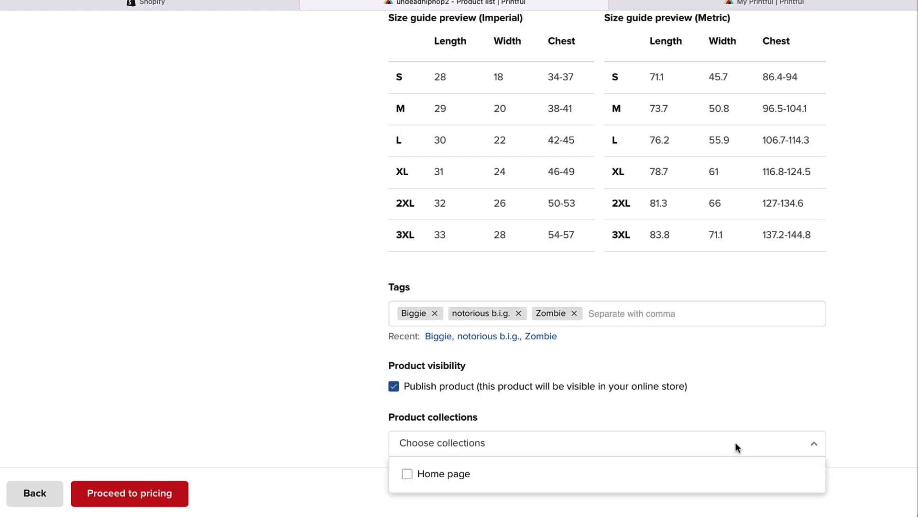
{"action": "left_click", "coordinate": [442, 473]}
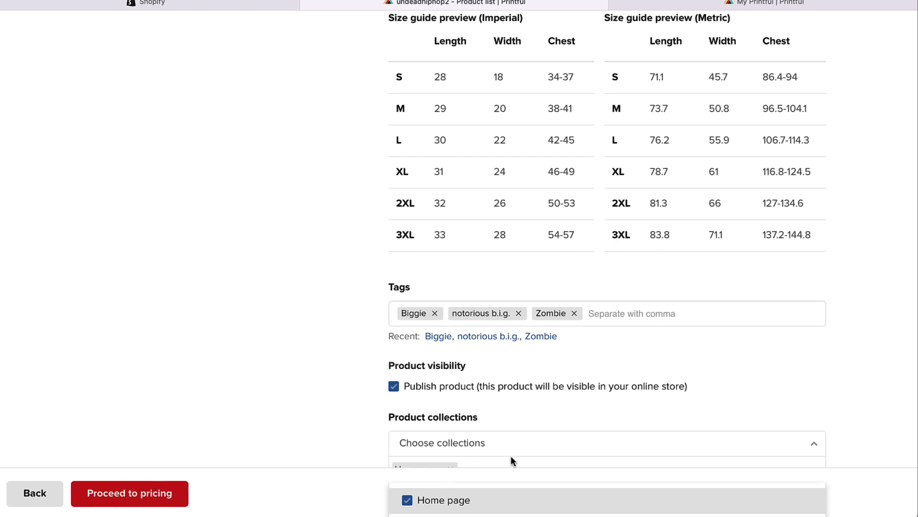
{"action": "scroll", "coordinate": [511, 461], "scroll_direction": "down", "scroll_amount": 1}
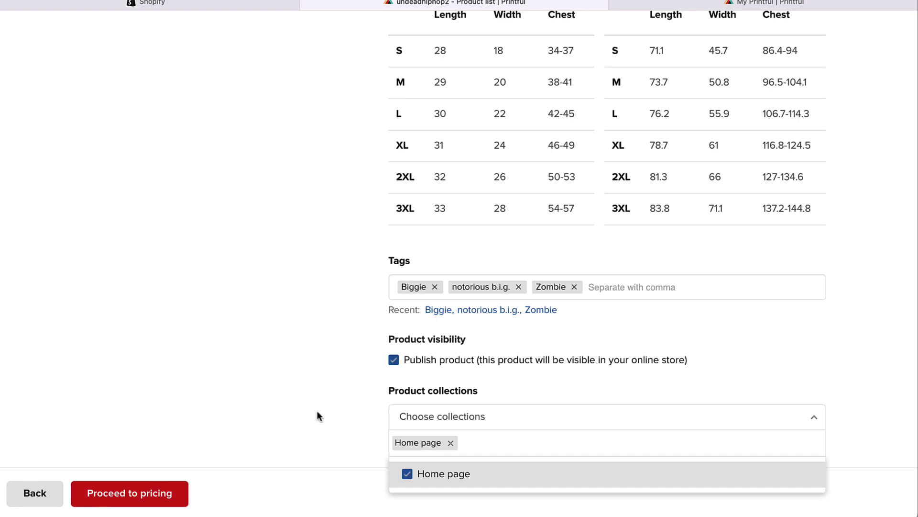
{"action": "left_click", "coordinate": [151, 498]}
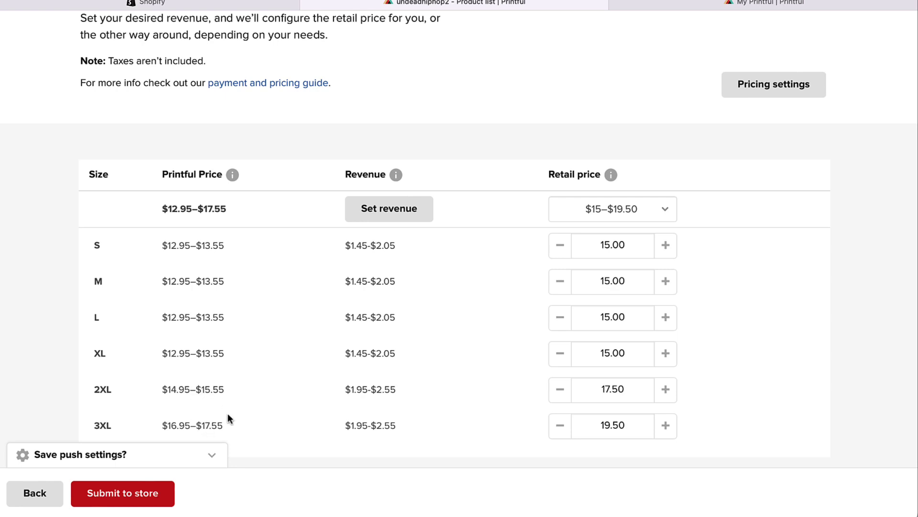
- Set the retail price to 29.99 for every T-shirt size from S to 3XL
{"action": "left_click", "coordinate": [627, 255]}
{"action": "type", "text": "29"}
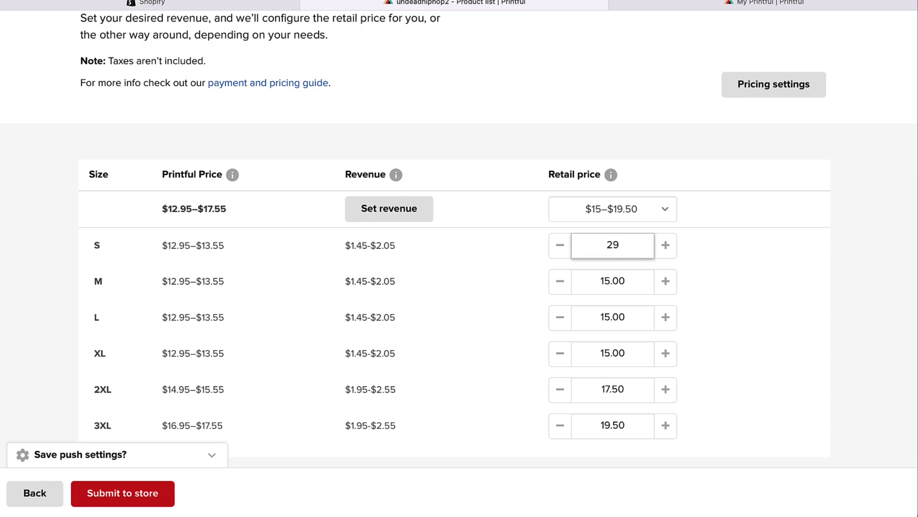
{"action": "type", "text": ".99"}
{"action": "left_click", "coordinate": [625, 282]}
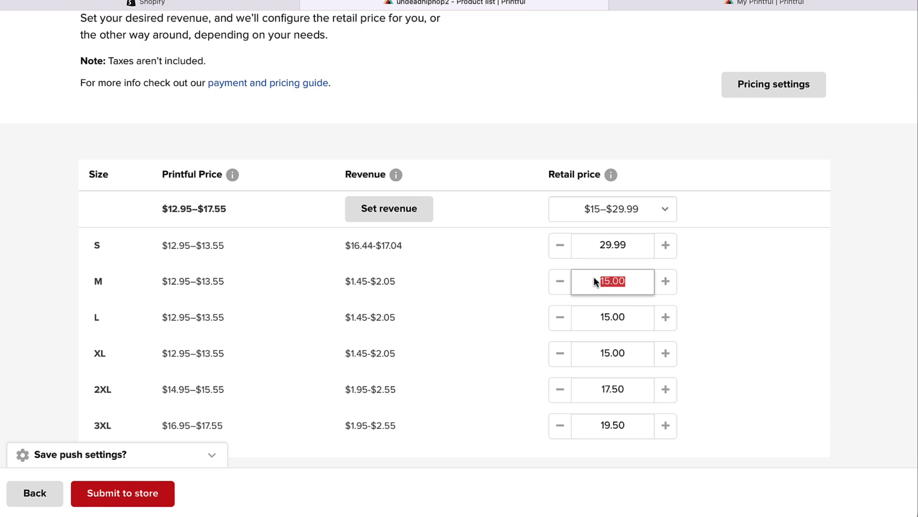
{"action": "type", "text": "29.99"}
{"action": "left_click", "coordinate": [592, 389]}
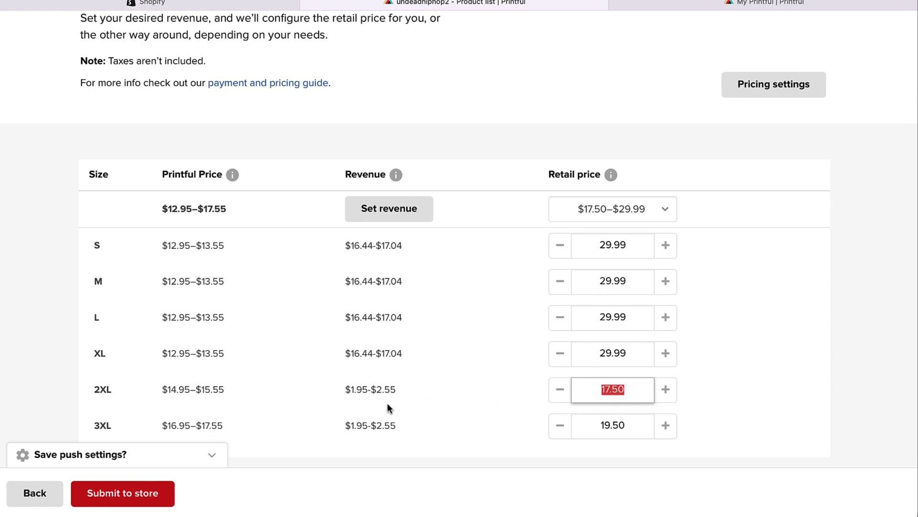
{"action": "type", "text": "29.99"}
{"action": "double_click", "coordinate": [625, 425]}
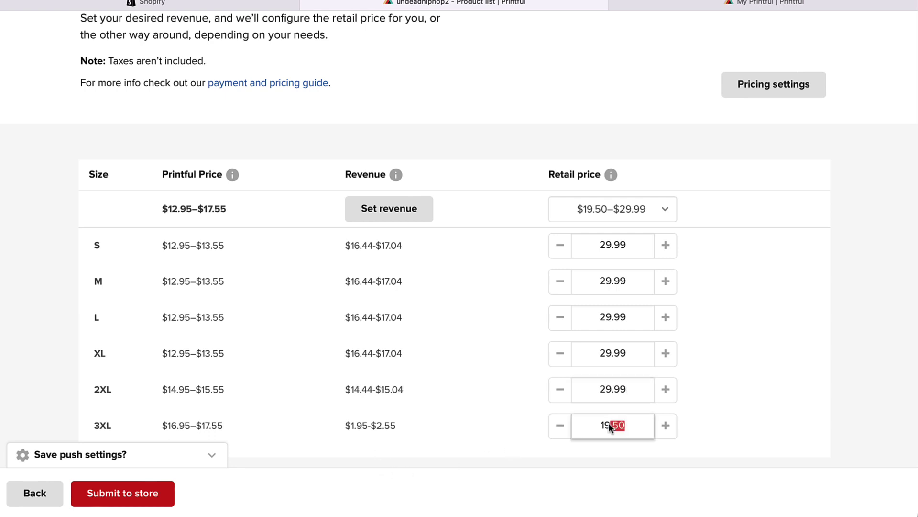
{"action": "type", "text": "29"}
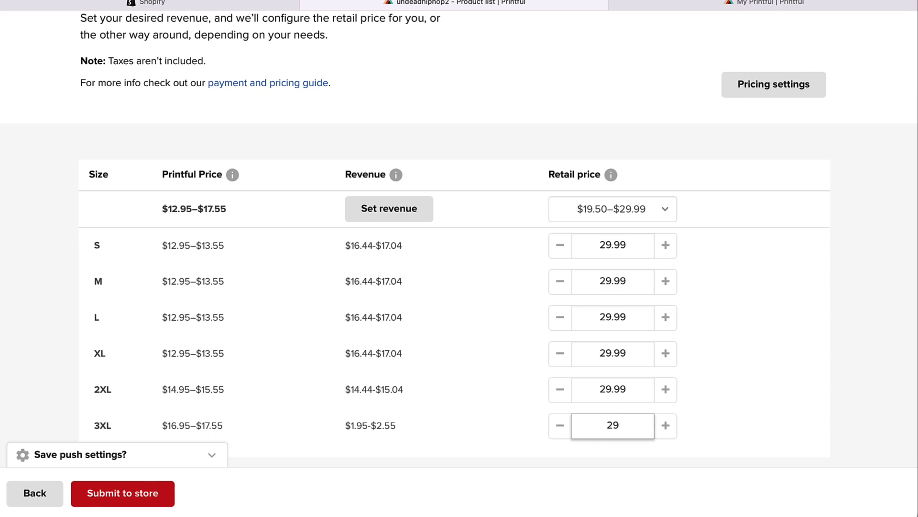
{"action": "type", "text": ".99"}
{"action": "left_click", "coordinate": [785, 371]}
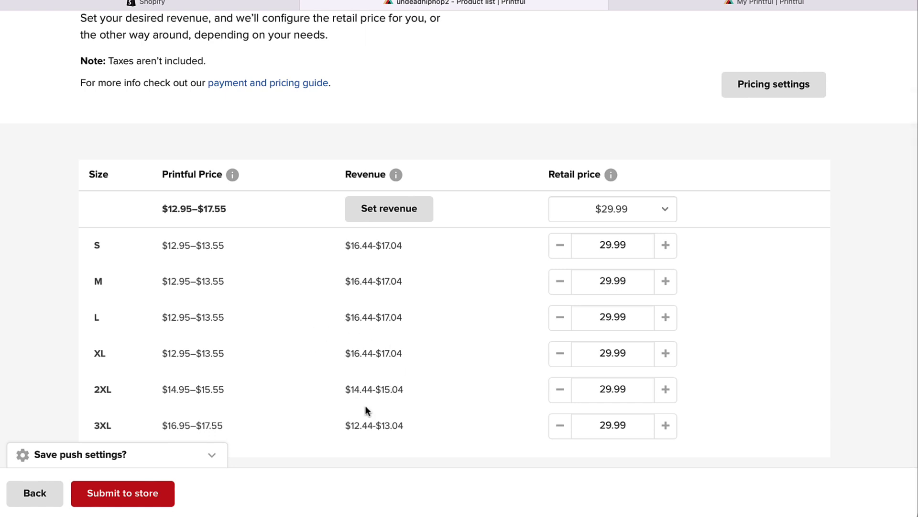
- Check the pricing table and submit the T-shirt product to the store
{"action": "scroll", "coordinate": [365, 410], "scroll_direction": "up", "scroll_amount": 2}
{"action": "scroll", "coordinate": [365, 410], "scroll_direction": "down", "scroll_amount": 2}
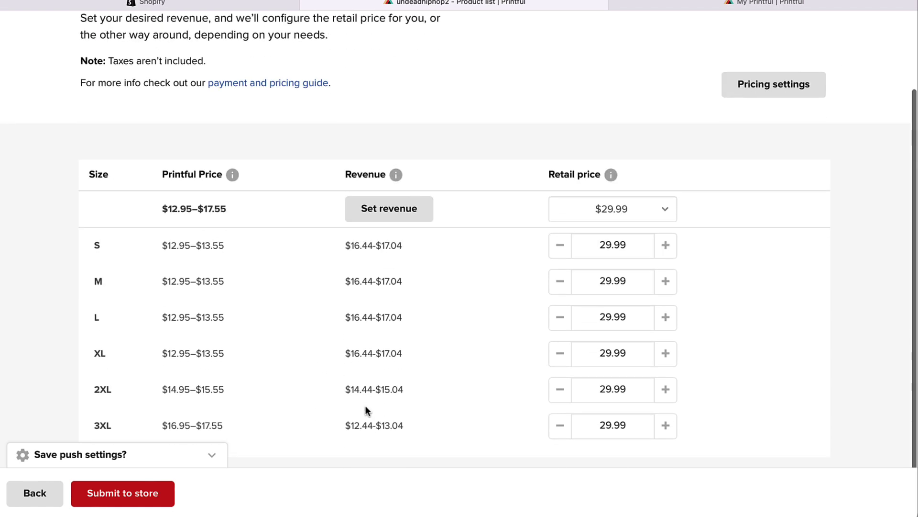
{"action": "left_click", "coordinate": [153, 494]}
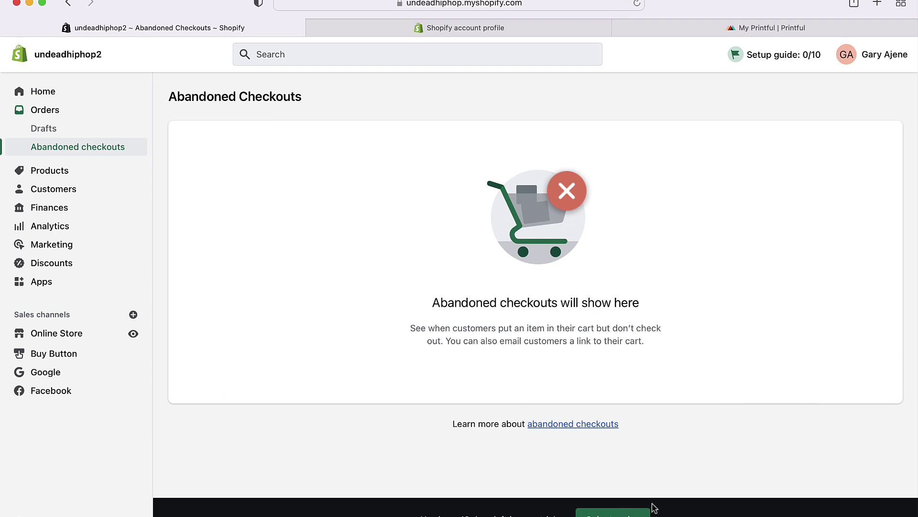
- Open the plan selection in the Shopify admin and compare the features and fees of the Basic Shopify, Shopify and Advanced Shopify plans
{"action": "left_click", "coordinate": [617, 513]}
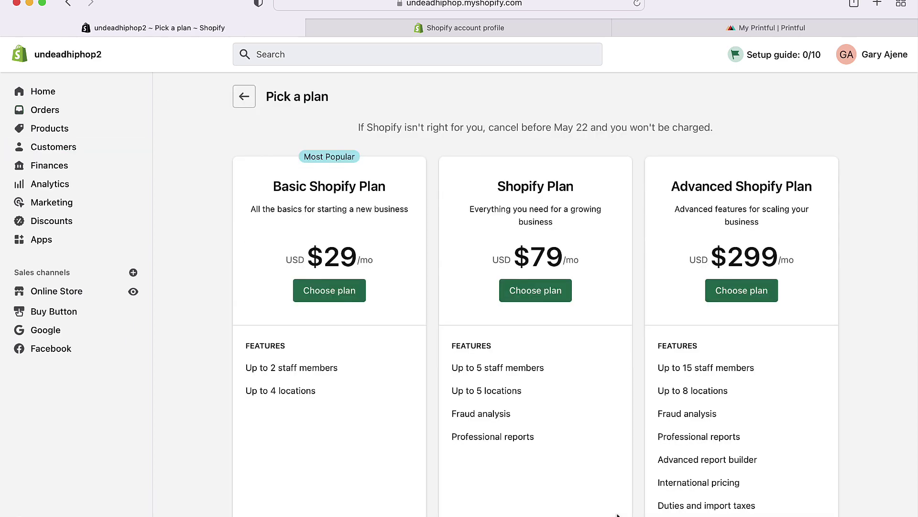
{"action": "scroll", "coordinate": [617, 511], "scroll_direction": "down", "scroll_amount": 2}
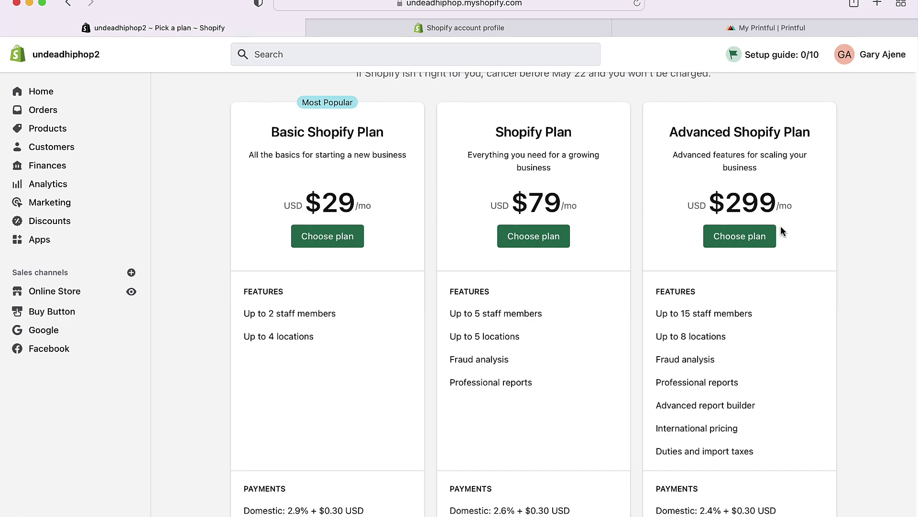
{"action": "scroll", "coordinate": [831, 268], "scroll_direction": "down", "scroll_amount": 2}
{"action": "scroll", "coordinate": [831, 264], "scroll_direction": "down", "scroll_amount": 2}
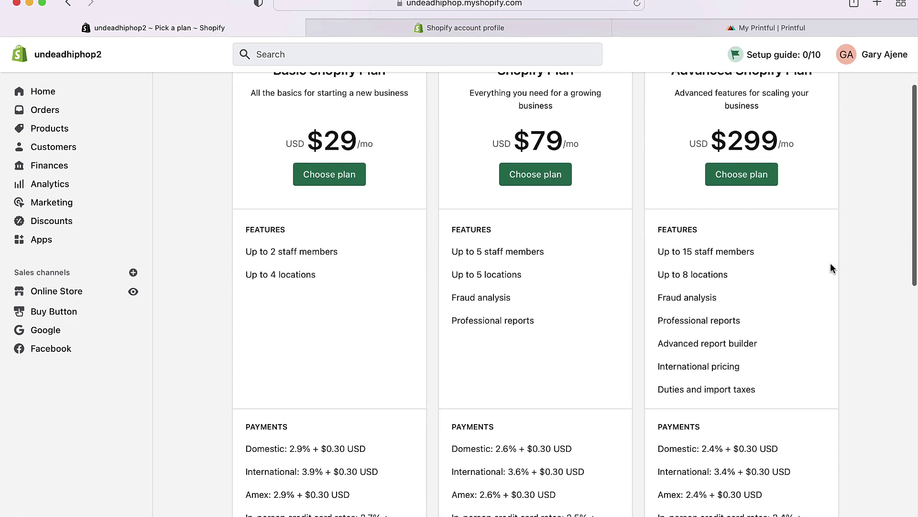
{"action": "scroll", "coordinate": [831, 264], "scroll_direction": "up", "scroll_amount": 3}
{"action": "scroll", "coordinate": [831, 264], "scroll_direction": "up", "scroll_amount": 1}
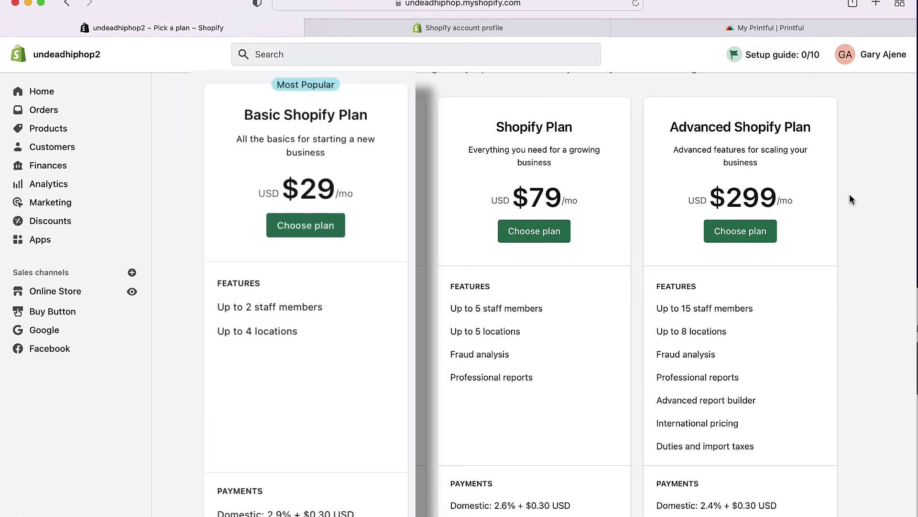
- Review the features and payment fees of the Shopify Plan and Advanced Shopify Plan against the Basic Shopify Plan
{"action": "scroll", "coordinate": [868, 212], "scroll_direction": "down", "scroll_amount": 1}
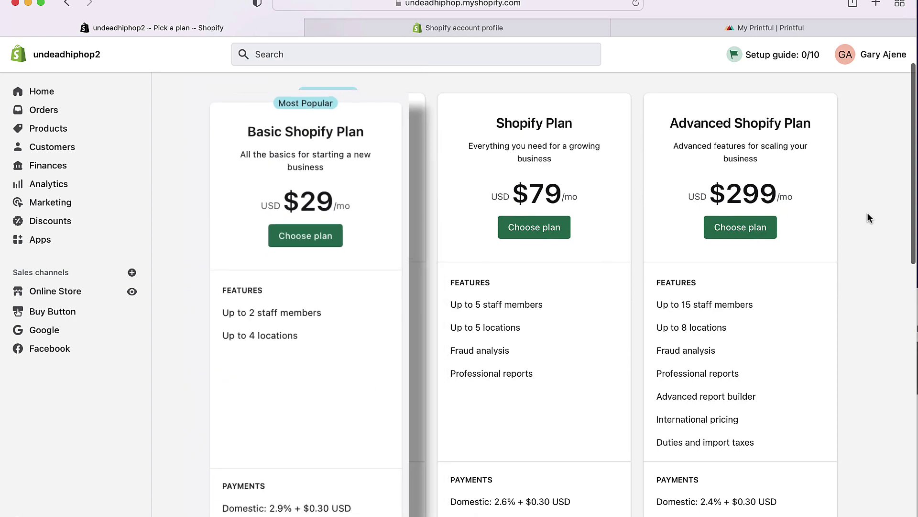
{"action": "scroll", "coordinate": [867, 212], "scroll_direction": "down", "scroll_amount": 2}
{"action": "scroll", "coordinate": [868, 214], "scroll_direction": "down", "scroll_amount": 4}
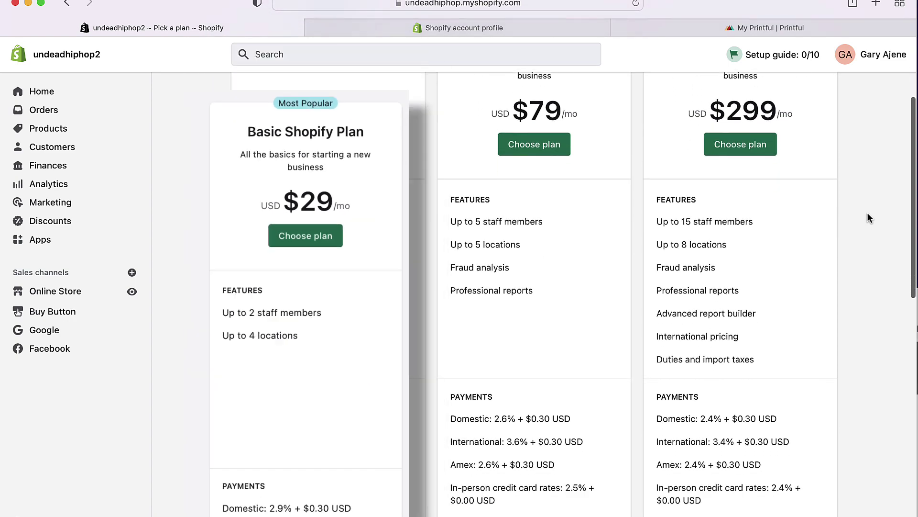
{"action": "scroll", "coordinate": [868, 216], "scroll_direction": "up", "scroll_amount": 3}
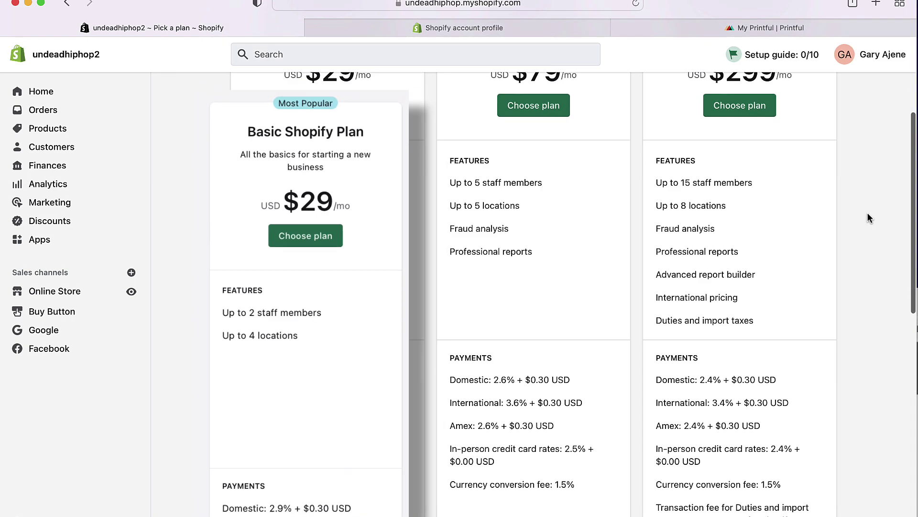
{"action": "scroll", "coordinate": [868, 213], "scroll_direction": "up", "scroll_amount": 3}
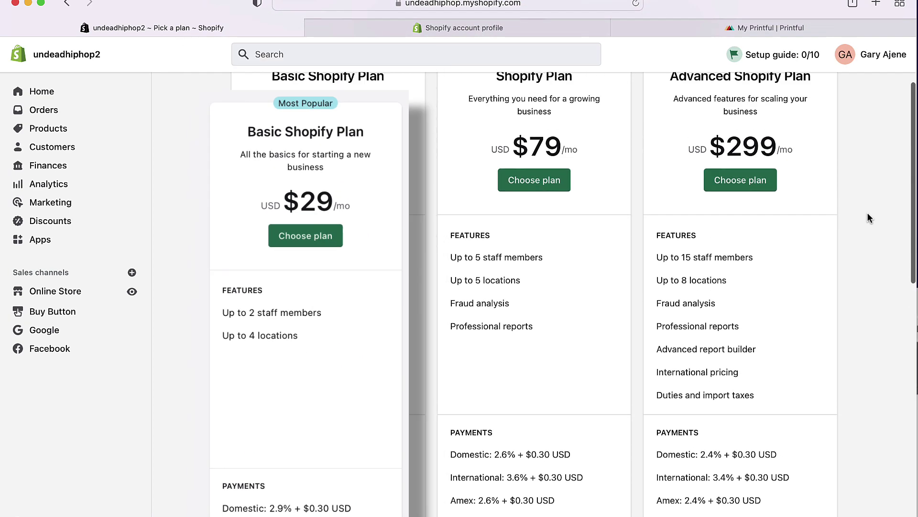
{"action": "scroll", "coordinate": [868, 213], "scroll_direction": "down", "scroll_amount": 1}
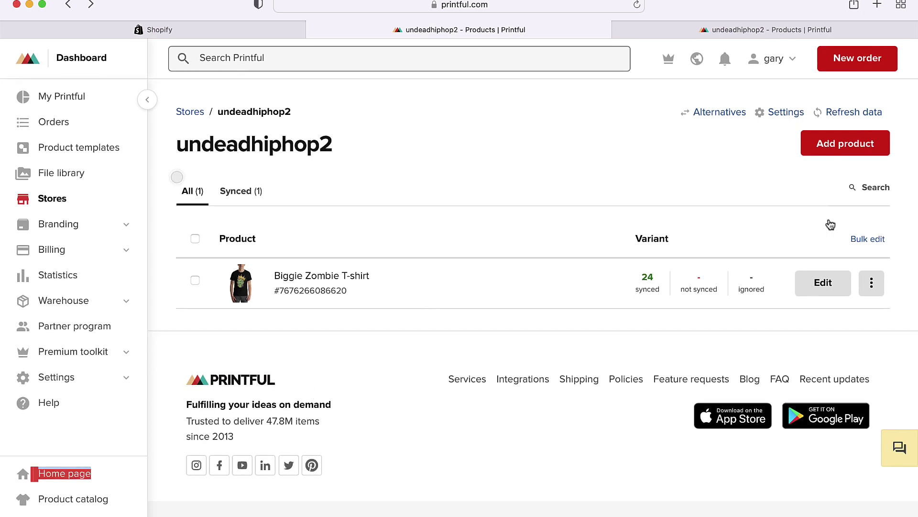
- Look up Printful's shipping rates for shirts by region, and return to the store's product list
{"action": "left_click", "coordinate": [579, 383]}
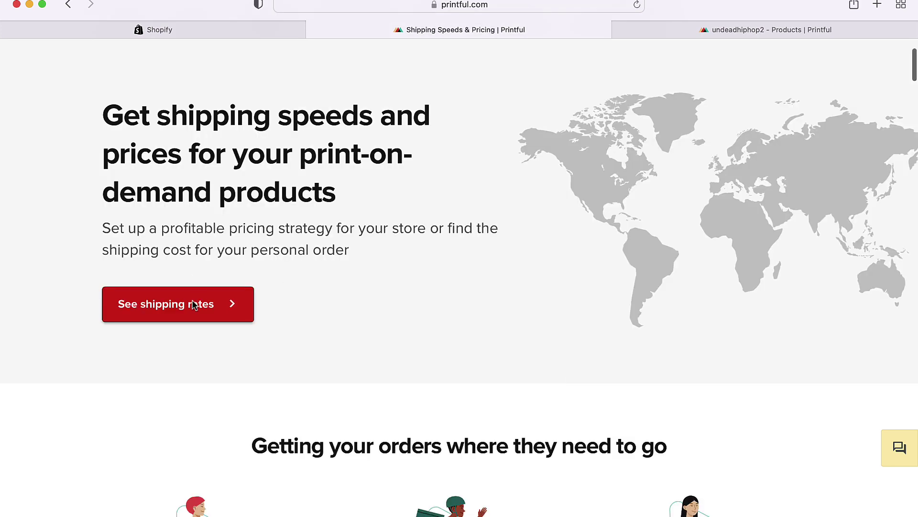
{"action": "left_click", "coordinate": [193, 305]}
{"action": "scroll", "coordinate": [351, 334], "scroll_direction": "down", "scroll_amount": 3}
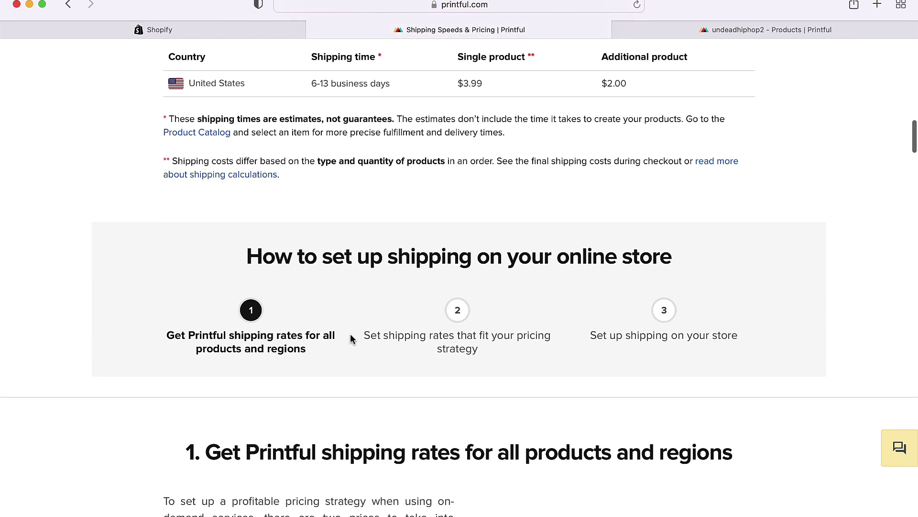
{"action": "scroll", "coordinate": [350, 338], "scroll_direction": "down", "scroll_amount": 10}
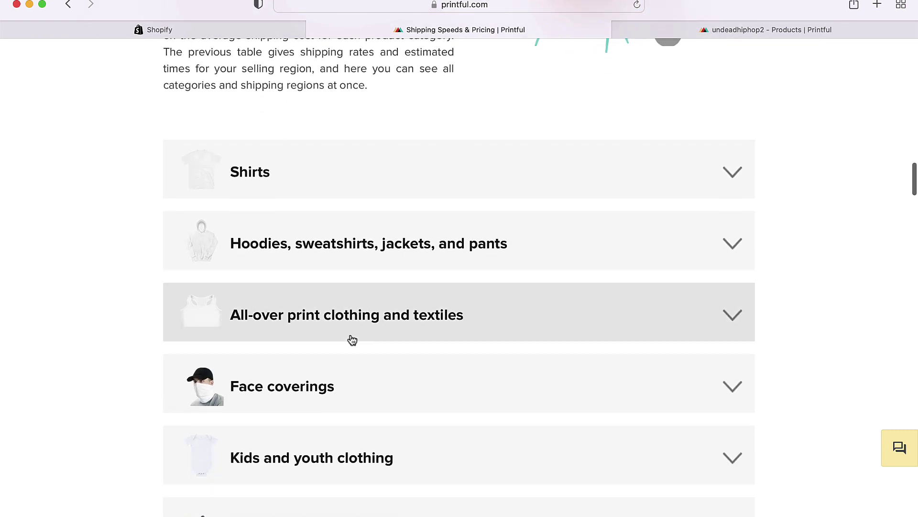
{"action": "scroll", "coordinate": [352, 338], "scroll_direction": "up", "scroll_amount": 1}
{"action": "left_click", "coordinate": [372, 196]}
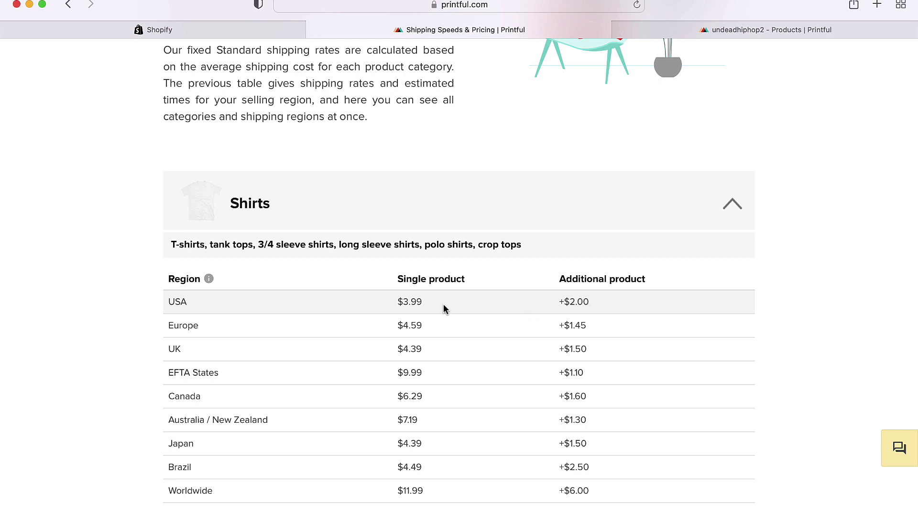
{"action": "scroll", "coordinate": [444, 309], "scroll_direction": "down", "scroll_amount": 1}
{"action": "scroll", "coordinate": [443, 309], "scroll_direction": "up", "scroll_amount": 1}
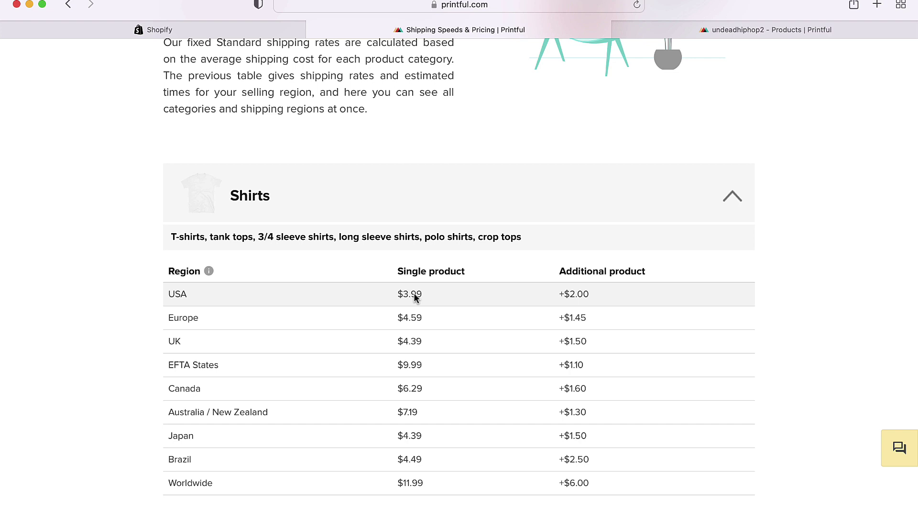
{"action": "scroll", "coordinate": [379, 285], "scroll_direction": "up", "scroll_amount": 3}
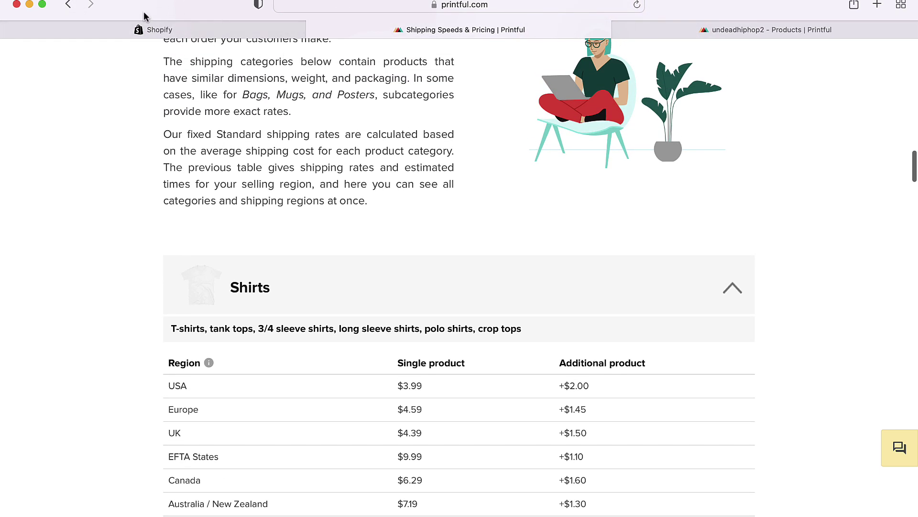
{"action": "left_click", "coordinate": [68, 5]}
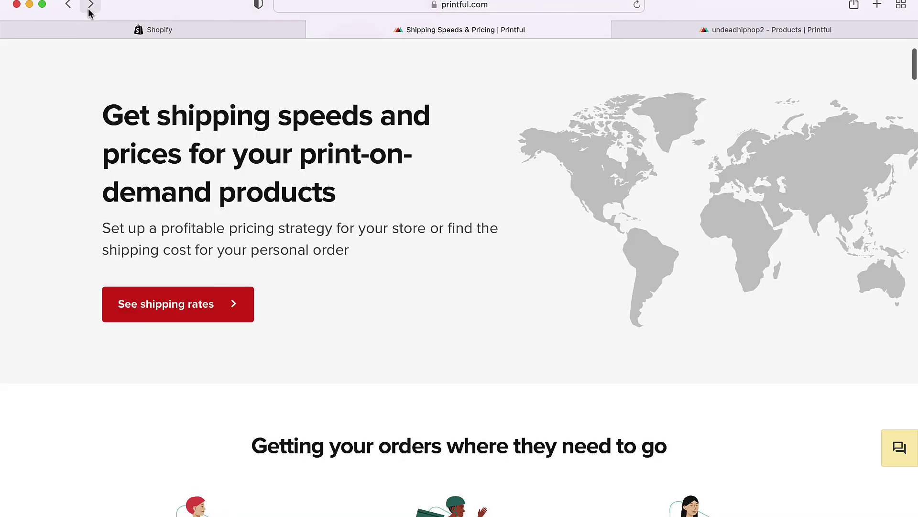
{"action": "left_click", "coordinate": [69, 5]}
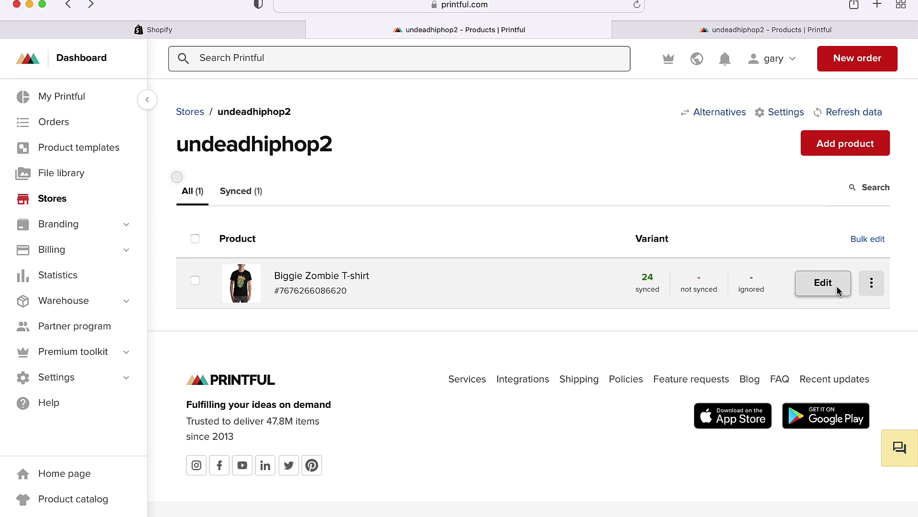
- Open the Biggie Zombie T-shirt for editing and review the retail prices of its variants
{"action": "left_click", "coordinate": [819, 283]}
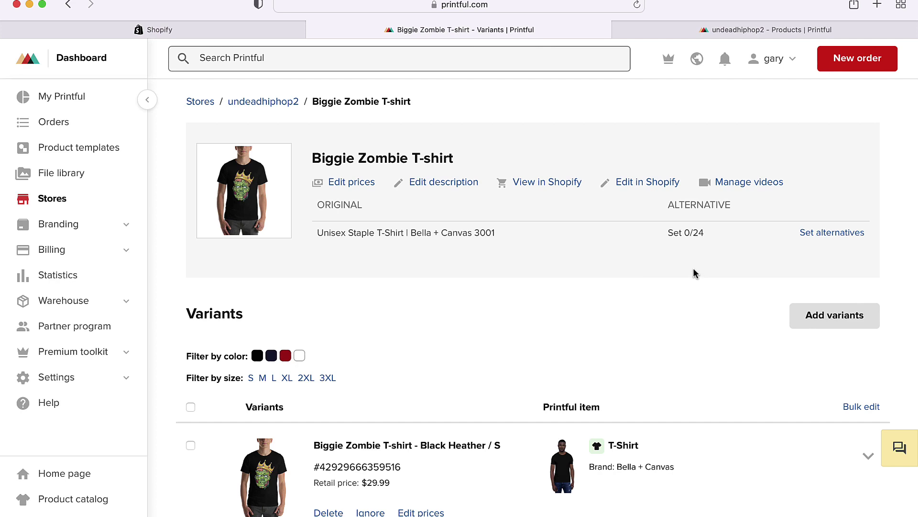
{"action": "scroll", "coordinate": [695, 273], "scroll_direction": "down", "scroll_amount": 5}
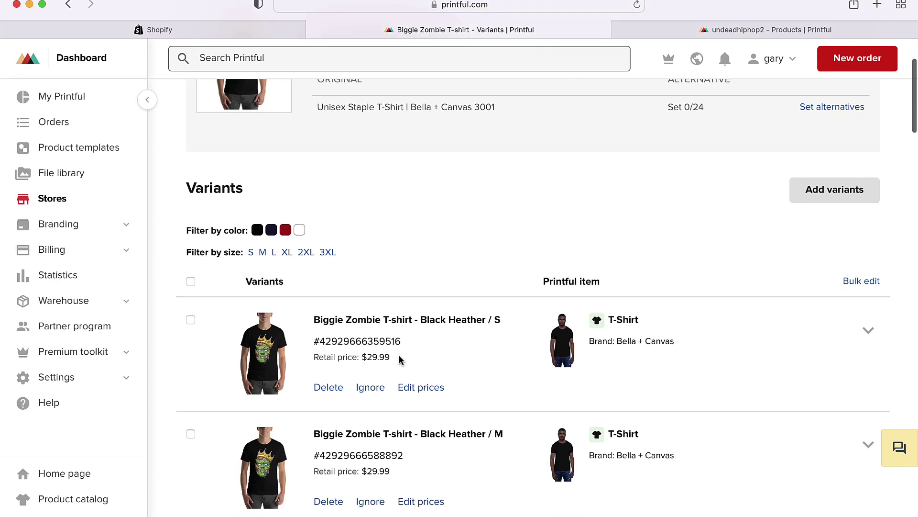
{"action": "scroll", "coordinate": [385, 367], "scroll_direction": "down", "scroll_amount": 1}
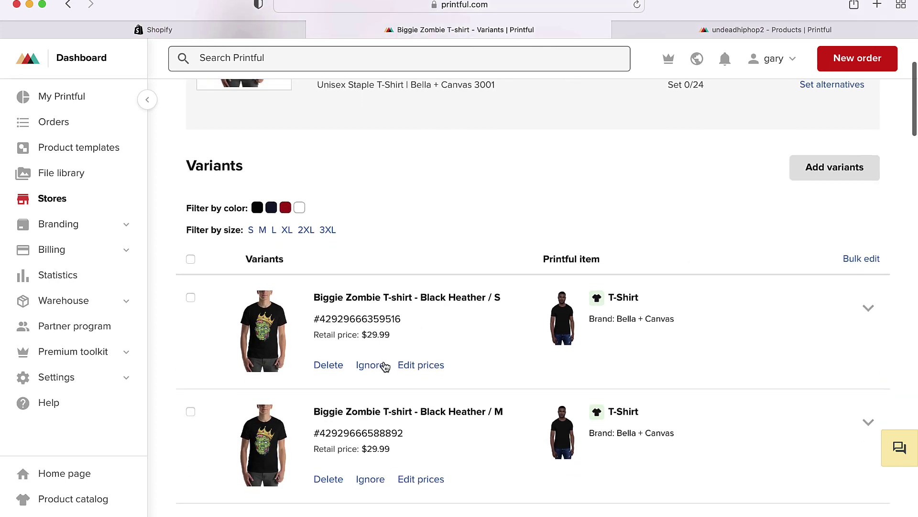
{"action": "scroll", "coordinate": [378, 400], "scroll_direction": "down", "scroll_amount": 3}
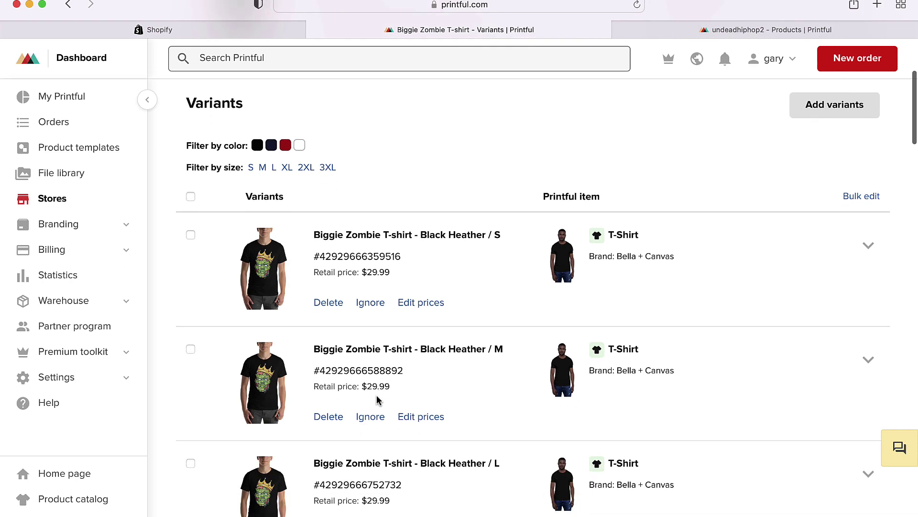
{"action": "scroll", "coordinate": [377, 400], "scroll_direction": "down", "scroll_amount": 4}
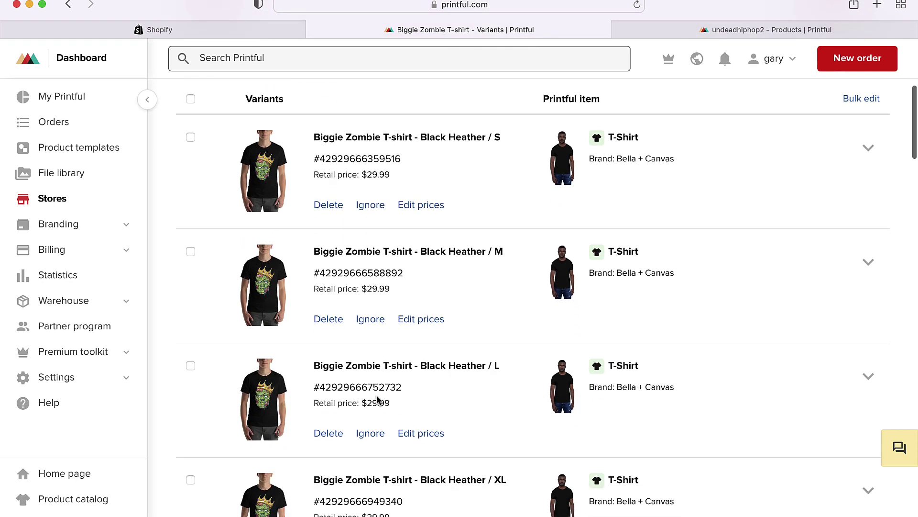
- Switch to the open product pricing table and raise the retail price of size S to 29.99
{"action": "left_click", "coordinate": [771, 30]}
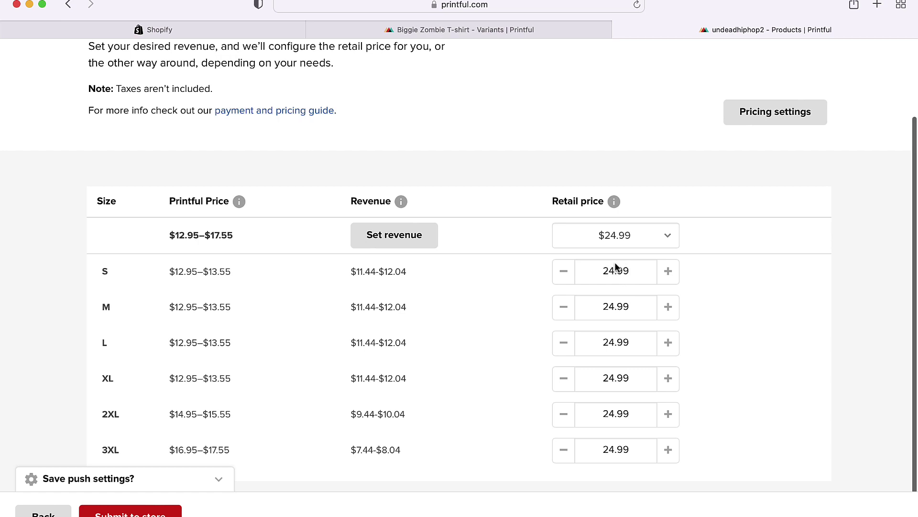
{"action": "left_click", "coordinate": [667, 272]}
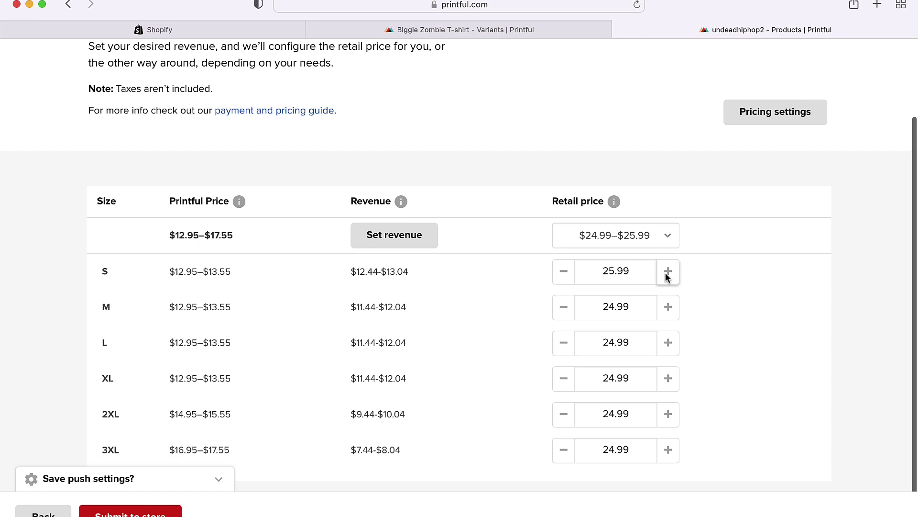
{"action": "left_click", "coordinate": [668, 273]}
{"action": "left_click", "coordinate": [667, 273]}
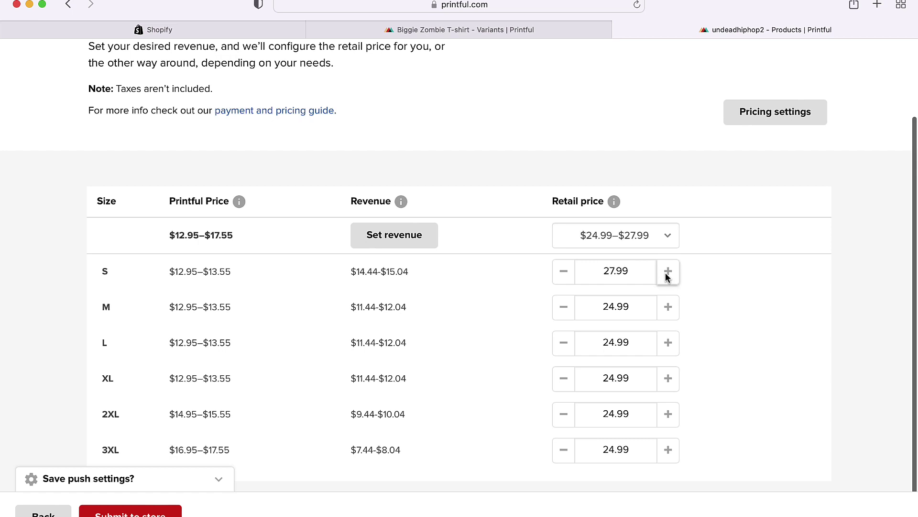
{"action": "left_click", "coordinate": [668, 272]}
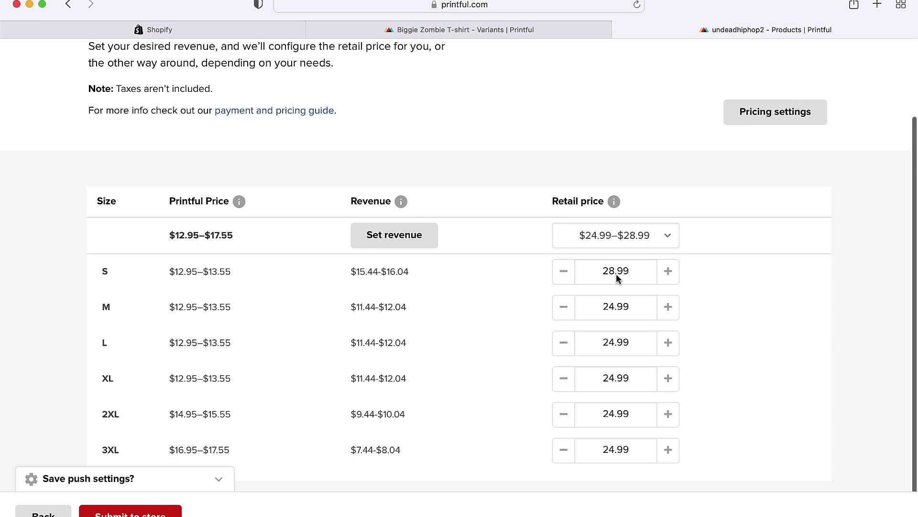
{"action": "left_click", "coordinate": [669, 272]}
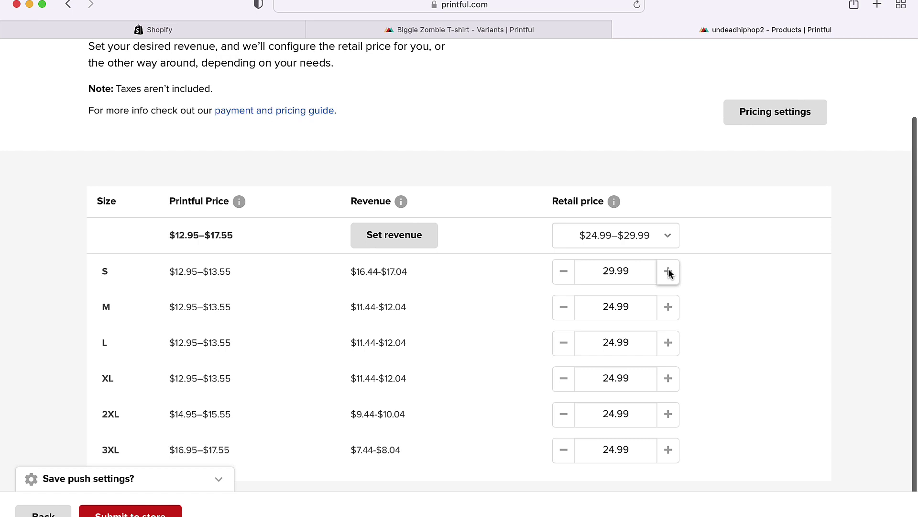
- Enable free shipping on the storefront in the product's pricing settings
{"action": "left_click", "coordinate": [782, 120]}
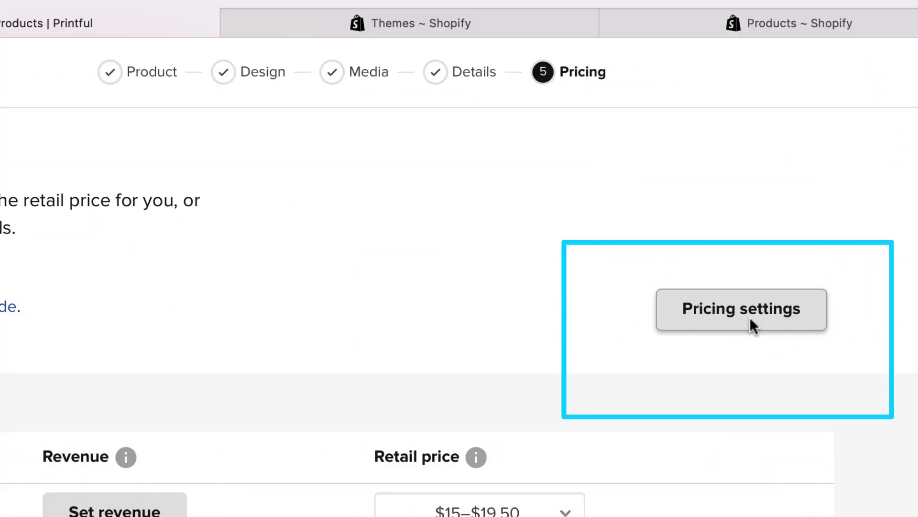
{"action": "left_click", "coordinate": [751, 319]}
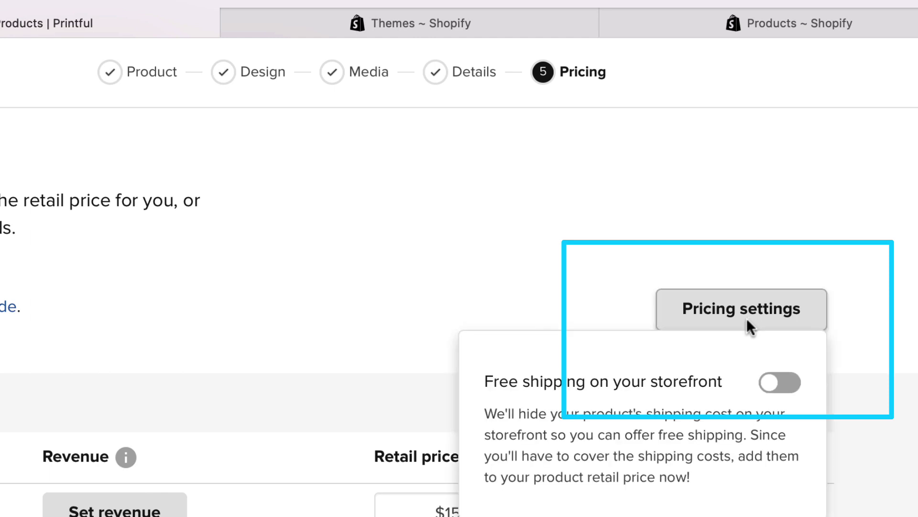
{"action": "left_click", "coordinate": [784, 383]}
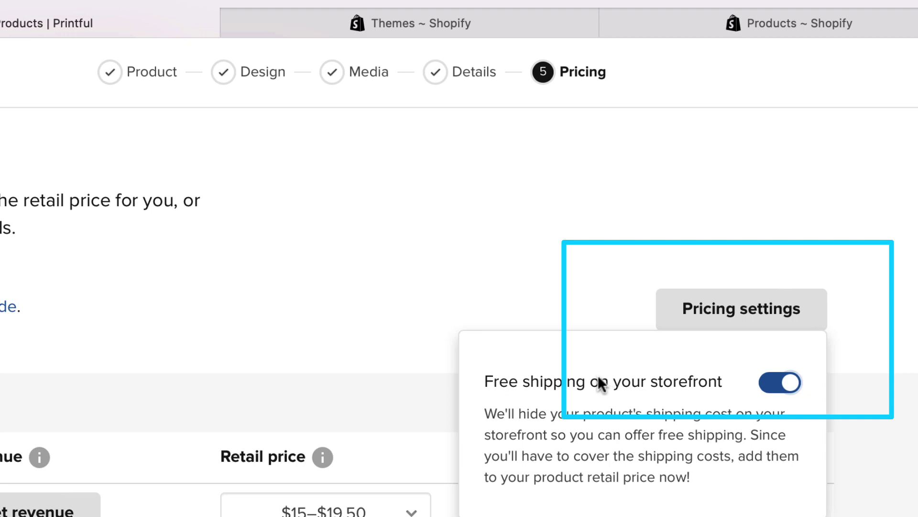
{"action": "left_click", "coordinate": [437, 328]}
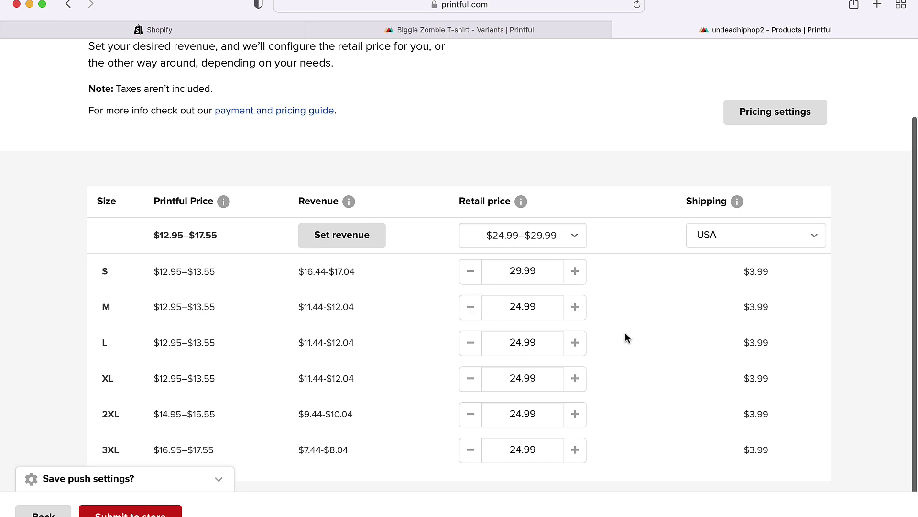
- Set the retail price of sizes M, L, XL, 2XL and 3XL to 29.99
{"action": "left_click", "coordinate": [521, 310]}
{"action": "key", "text": "BackSpace"}
{"action": "type", "text": "9"}
{"action": "left_click", "coordinate": [521, 345]}
{"action": "key", "text": "BackSpace"}
{"action": "type", "text": "9"}
{"action": "left_click", "coordinate": [525, 379]}
{"action": "key", "text": "BackSpace"}
{"action": "type", "text": "9"}
{"action": "left_click", "coordinate": [525, 415]}
{"action": "key", "text": "BackSpace"}
{"action": "type", "text": "9"}
{"action": "left_click", "coordinate": [523, 451]}
{"action": "type", "text": "9"}
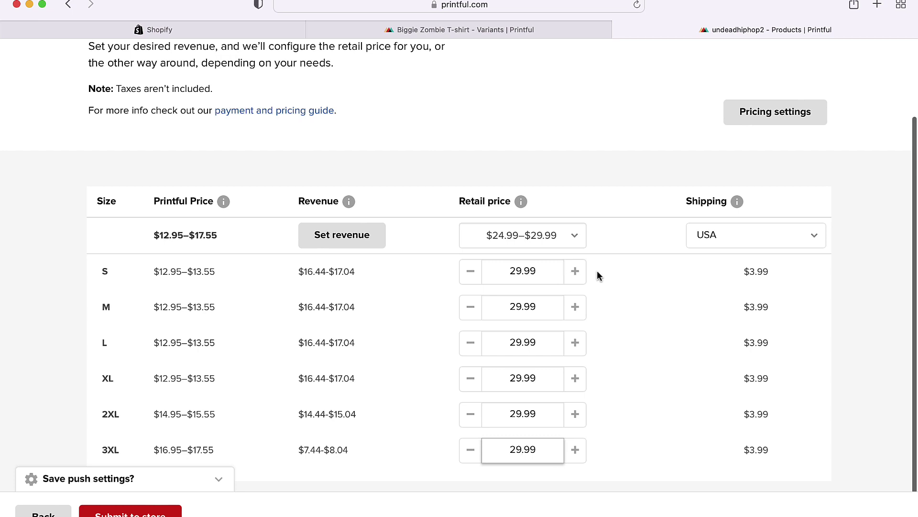
- Set the retail price of size S to 34.00 and of size M to 34.99
{"action": "left_click", "coordinate": [580, 280]}
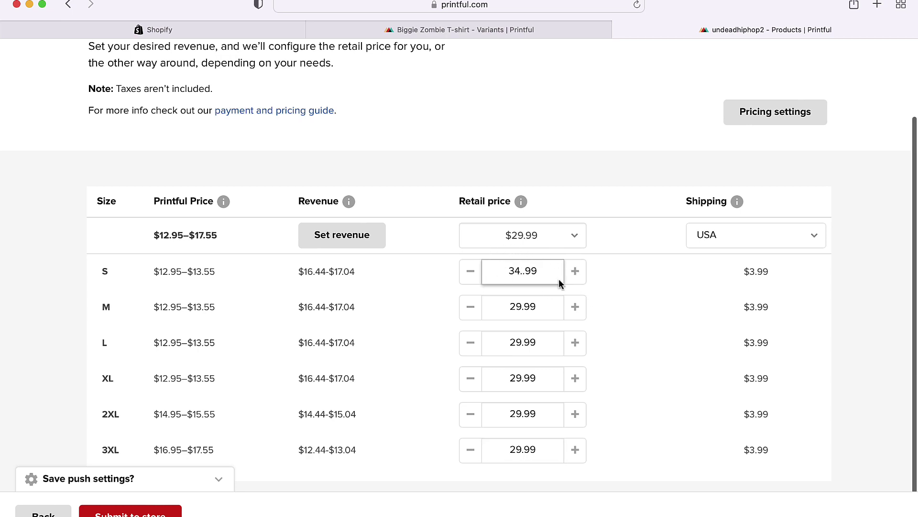
{"action": "double_click", "coordinate": [511, 309]}
{"action": "type", "text": "35"}
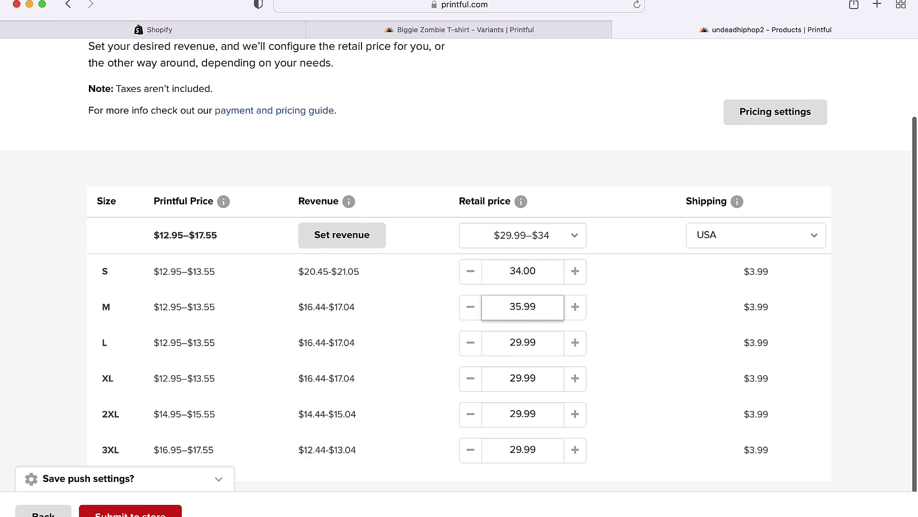
{"action": "key", "text": "BackSpace"}
{"action": "type", "text": "4"}
{"action": "double_click", "coordinate": [512, 343]}
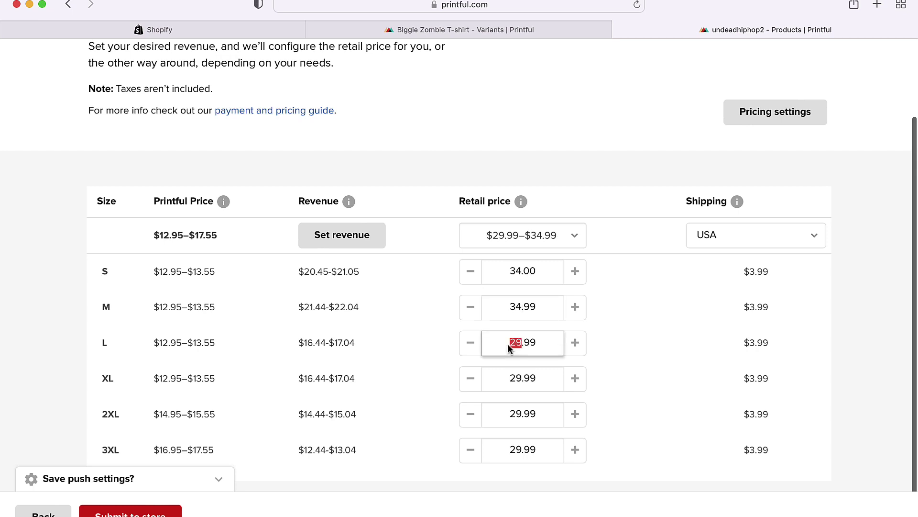
{"action": "type", "text": "48"}
{"action": "key", "text": "BackSpace"}
{"action": "key", "text": "BackSpace"}
{"action": "type", "text": "29"}
{"action": "left_click_drag", "start_coordinate": [521, 378], "coordinate": [510, 378]}
{"action": "key", "text": "BackSpace"}
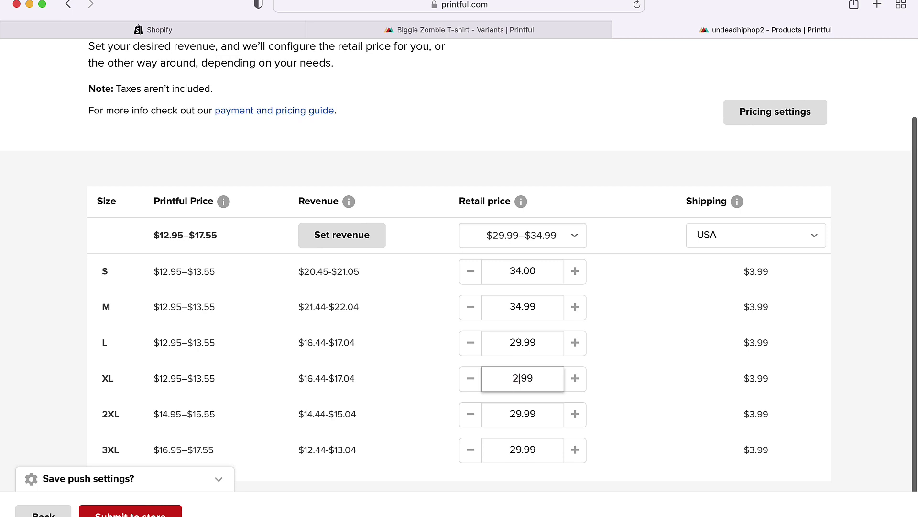
{"action": "type", "text": "29"}
- Set the retail price of sizes L, XL and 2XL to 34.99, and open the 3XL price for editing
{"action": "double_click", "coordinate": [516, 342]}
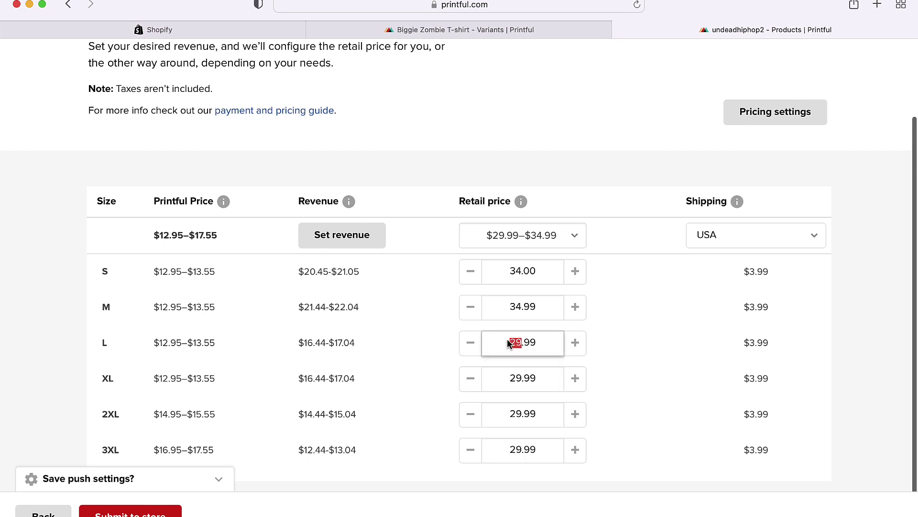
{"action": "type", "text": "34"}
{"action": "double_click", "coordinate": [508, 374]}
{"action": "type", "text": "3"}
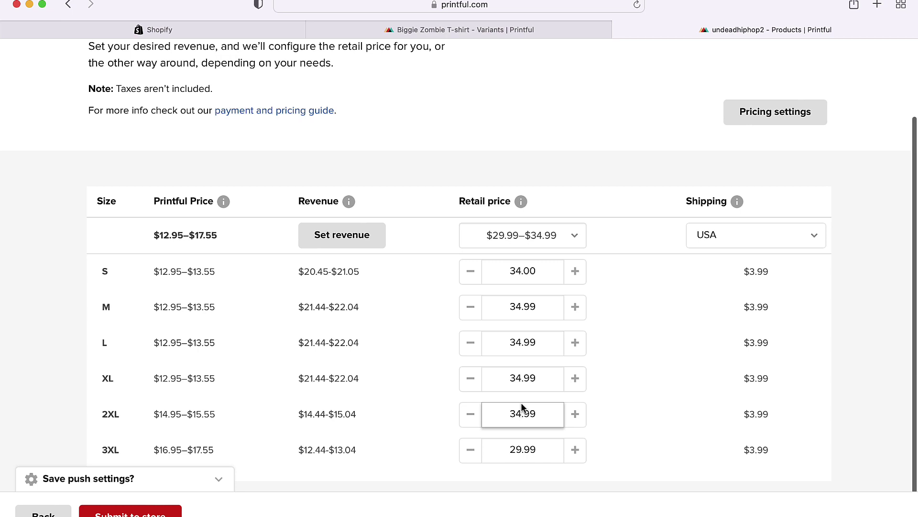
{"action": "left_click", "coordinate": [519, 447]}
{"action": "left_click_drag", "start_coordinate": [520, 449], "coordinate": [511, 449]}
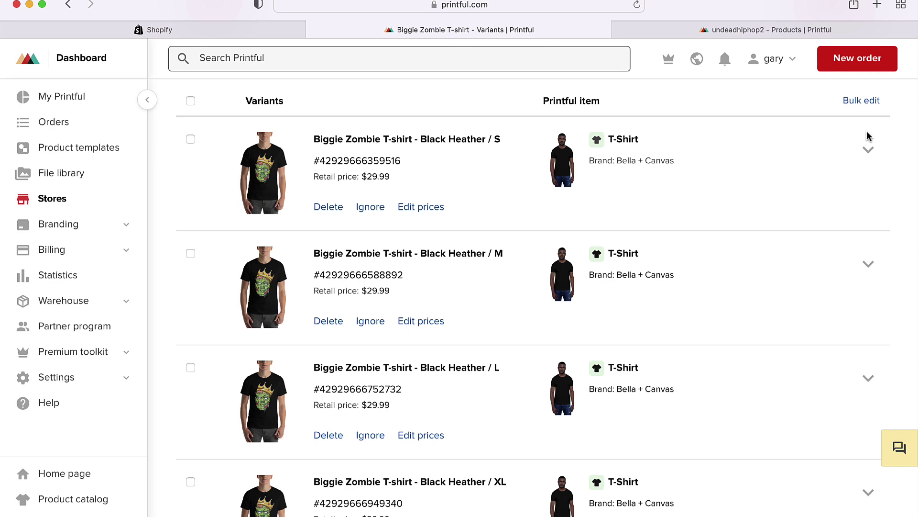
- Bulk-edit the prices of all Biggie Zombie T-shirt variants, applying a retail price of 34.99 USD to every one
{"action": "left_click", "coordinate": [857, 101]}
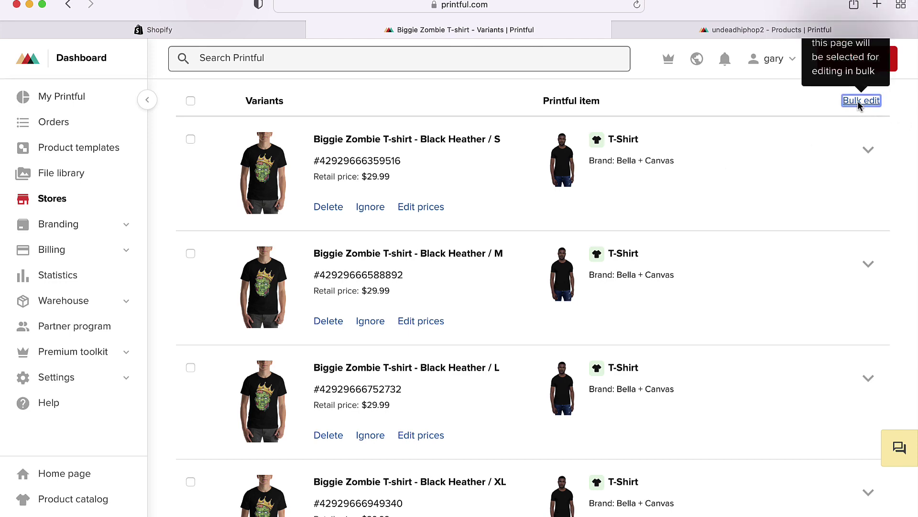
{"action": "left_click", "coordinate": [502, 107]}
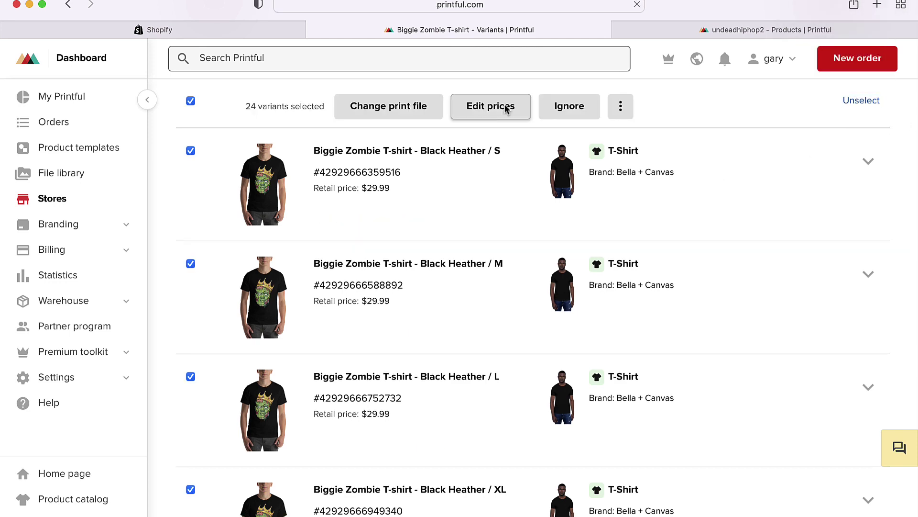
{"action": "left_click", "coordinate": [685, 230]}
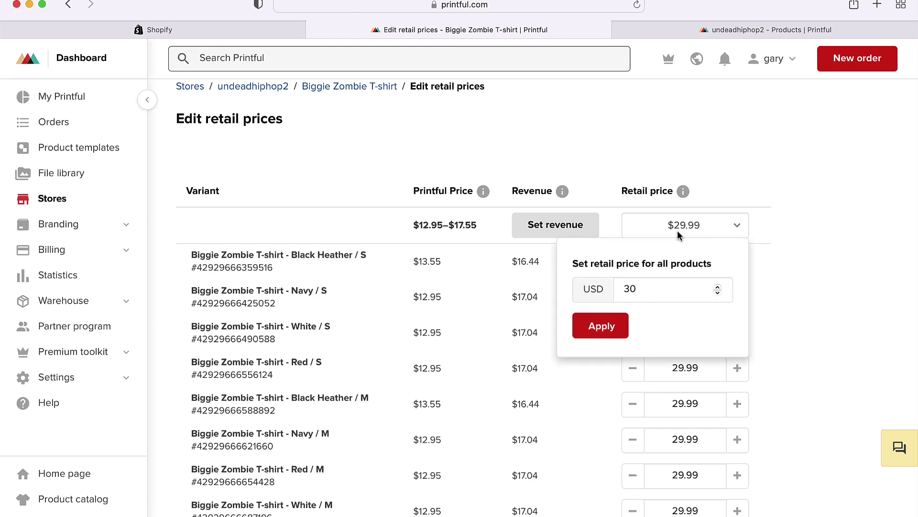
{"action": "left_click", "coordinate": [685, 294]}
{"action": "key", "text": "BackSpace"}
{"action": "key", "text": "BackSpace"}
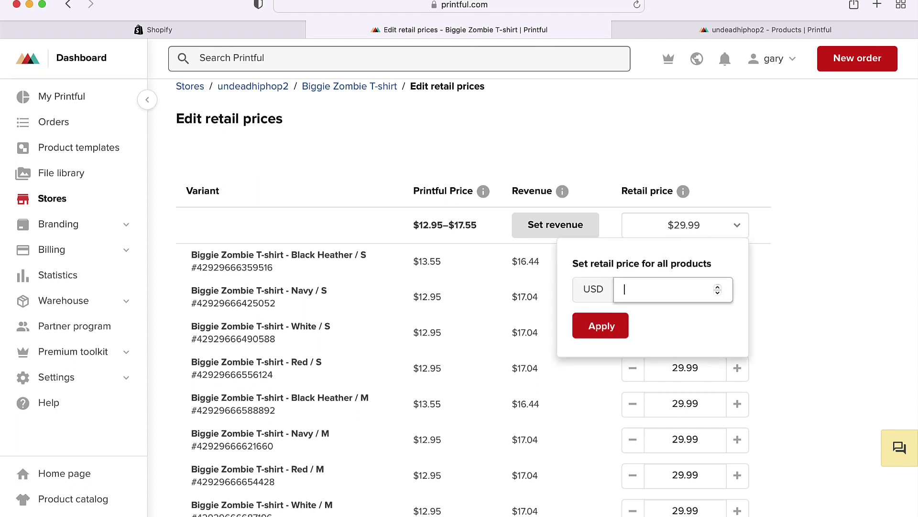
{"action": "type", "text": "34.99"}
{"action": "left_click", "coordinate": [618, 325]}
{"action": "scroll", "coordinate": [699, 304], "scroll_direction": "down", "scroll_amount": 2}
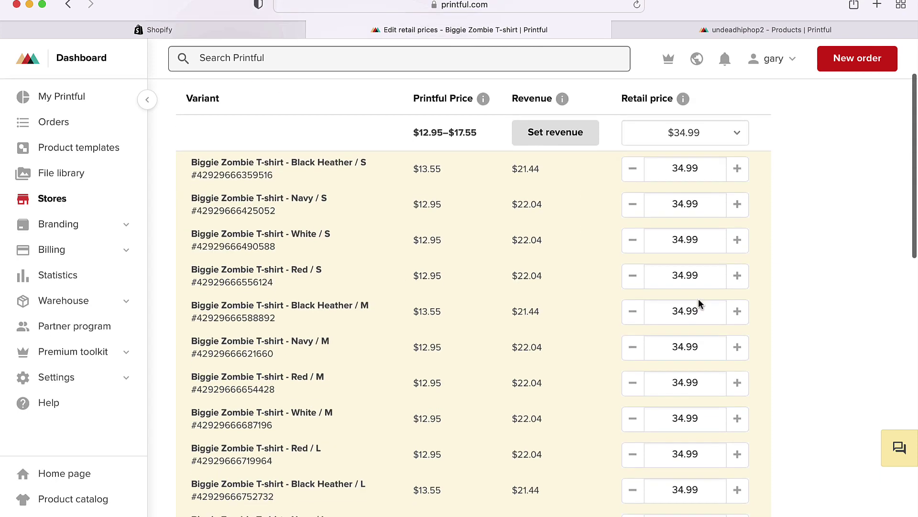
{"action": "scroll", "coordinate": [699, 304], "scroll_direction": "down", "scroll_amount": 3}
{"action": "scroll", "coordinate": [699, 303], "scroll_direction": "up", "scroll_amount": 5}
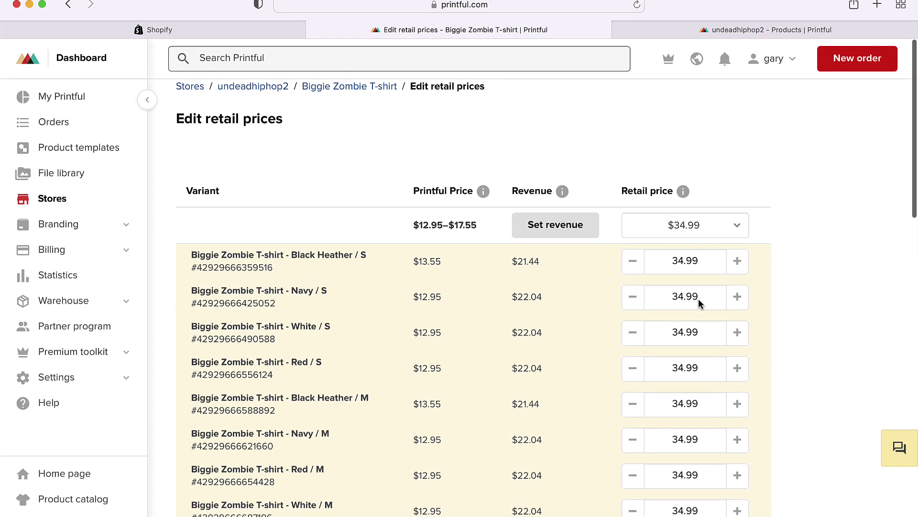
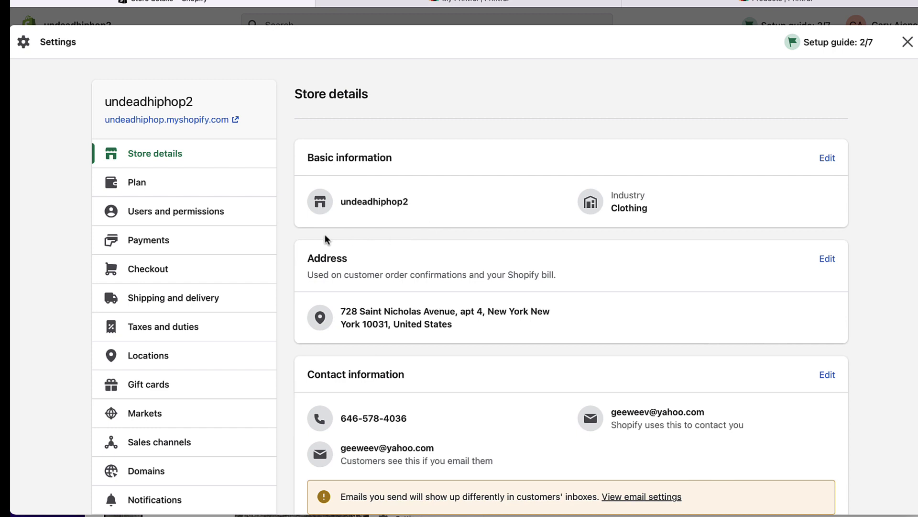
- Open the form for buying a new domain from the store's domain settings
{"action": "scroll", "coordinate": [181, 277], "scroll_direction": "down", "scroll_amount": 3}
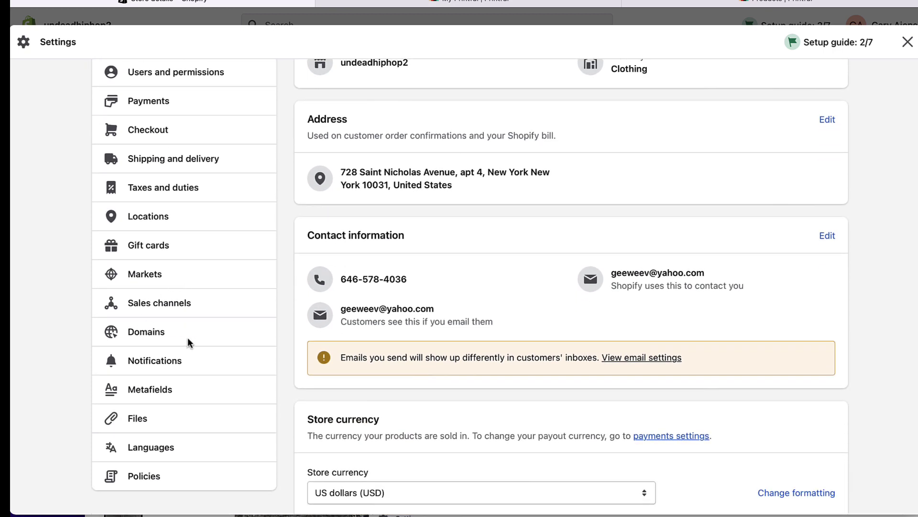
{"action": "left_click", "coordinate": [156, 334]}
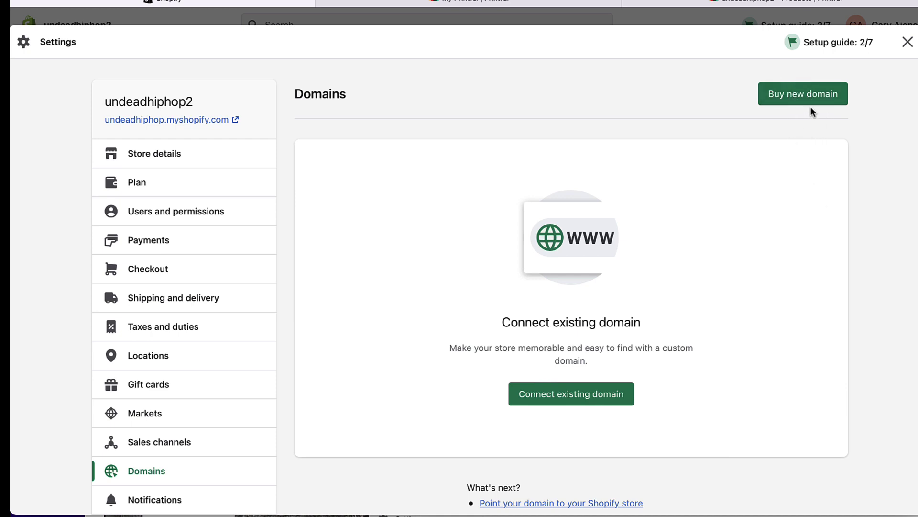
{"action": "left_click", "coordinate": [803, 96]}
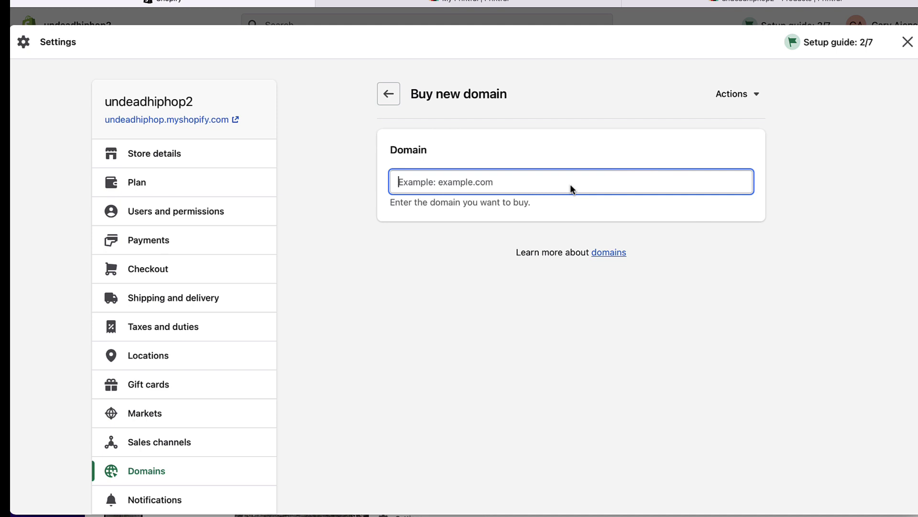
{"action": "type", "text": "a"}
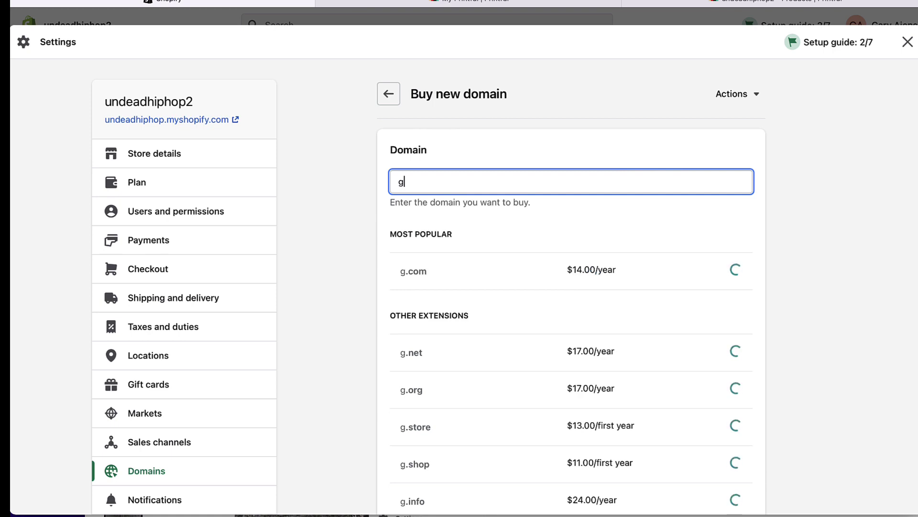
{"action": "key", "text": "BackSpace"}
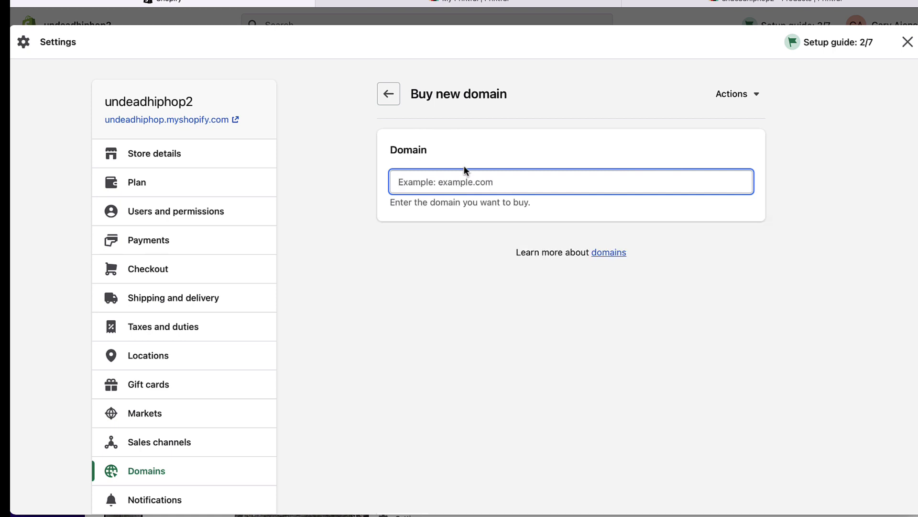
- Search for the domain name "dopetees", list ten more extensions and look through their availability and prices
{"action": "type", "text": "dope"}
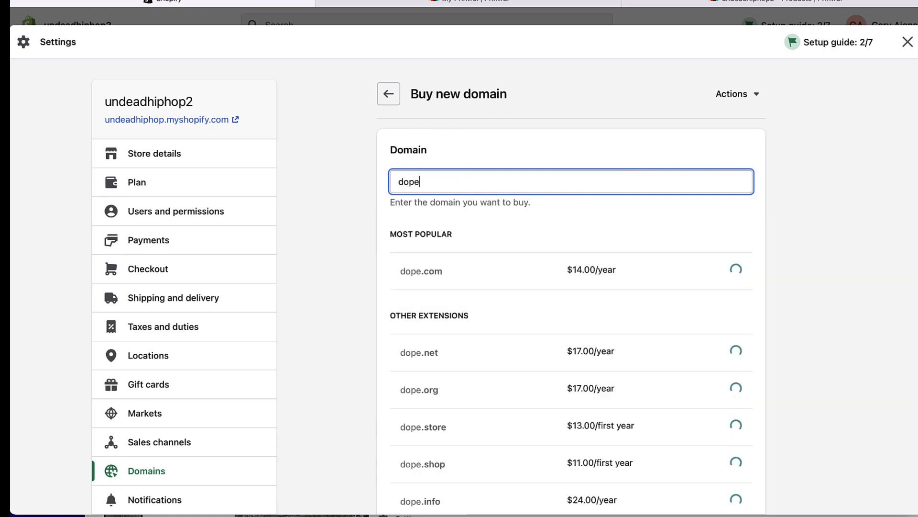
{"action": "type", "text": "tees"}
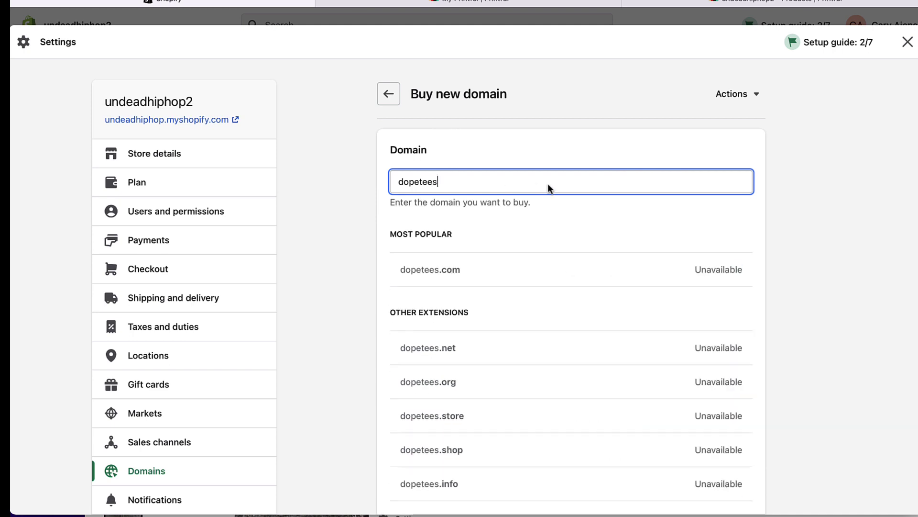
{"action": "scroll", "coordinate": [721, 306], "scroll_direction": "down", "scroll_amount": 2}
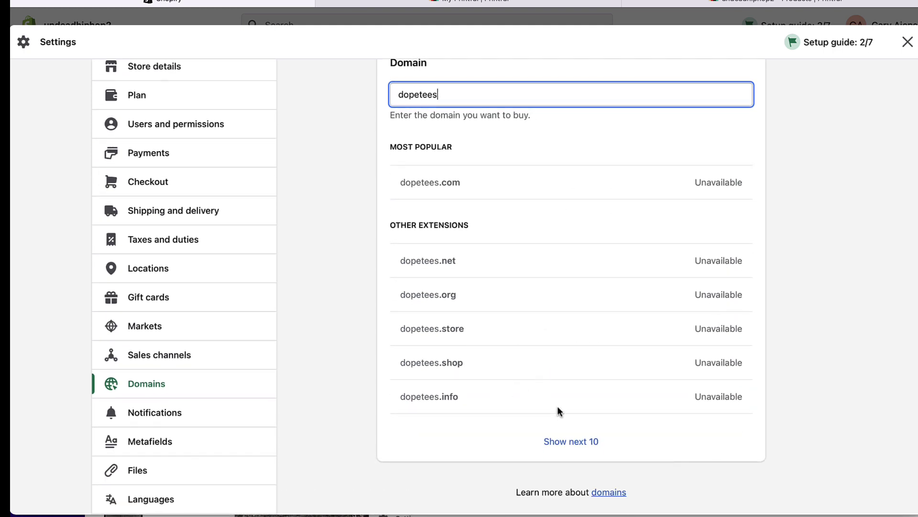
{"action": "left_click", "coordinate": [570, 443]}
{"action": "scroll", "coordinate": [558, 433], "scroll_direction": "down", "scroll_amount": 2}
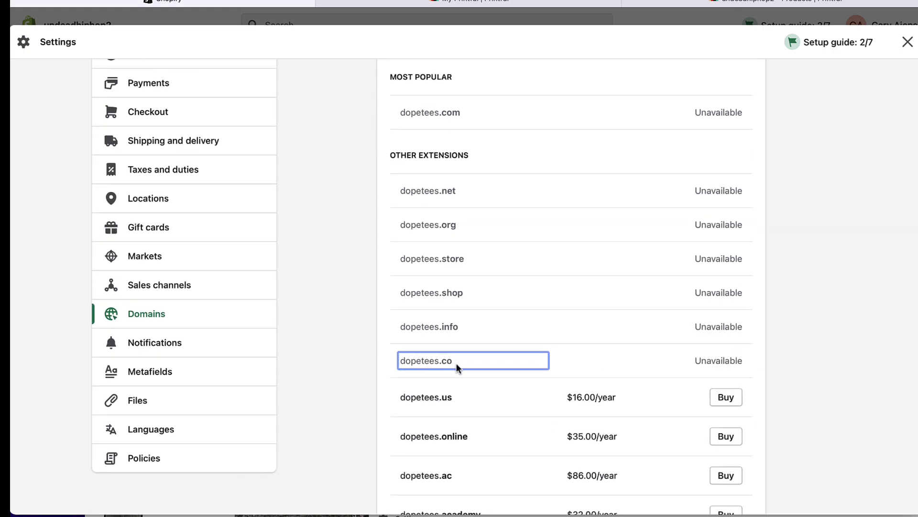
{"action": "scroll", "coordinate": [490, 383], "scroll_direction": "down", "scroll_amount": 1}
{"action": "scroll", "coordinate": [478, 344], "scroll_direction": "down", "scroll_amount": 1}
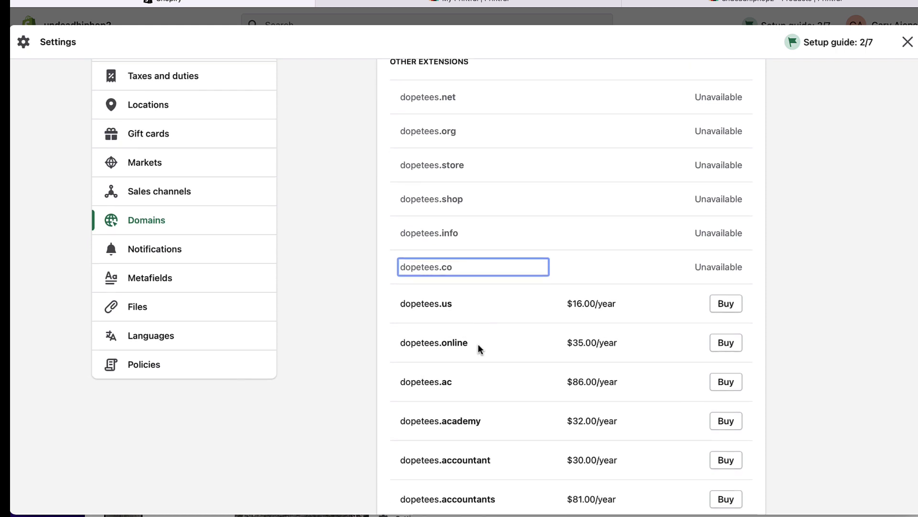
{"action": "scroll", "coordinate": [480, 428], "scroll_direction": "up", "scroll_amount": 4}
{"action": "scroll", "coordinate": [480, 433], "scroll_direction": "up", "scroll_amount": 1}
{"action": "scroll", "coordinate": [422, 432], "scroll_direction": "down", "scroll_amount": 3}
{"action": "scroll", "coordinate": [416, 412], "scroll_direction": "up", "scroll_amount": 3}
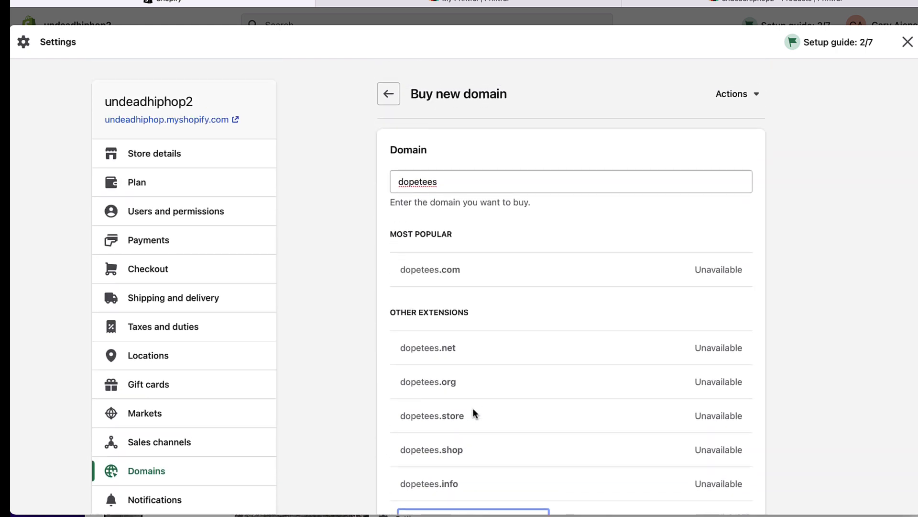
- Extend the domain search to "dopeteesonline" to check its availability
{"action": "left_click", "coordinate": [446, 184]}
{"action": "type", "text": "online"}
{"action": "left_click", "coordinate": [604, 151]}
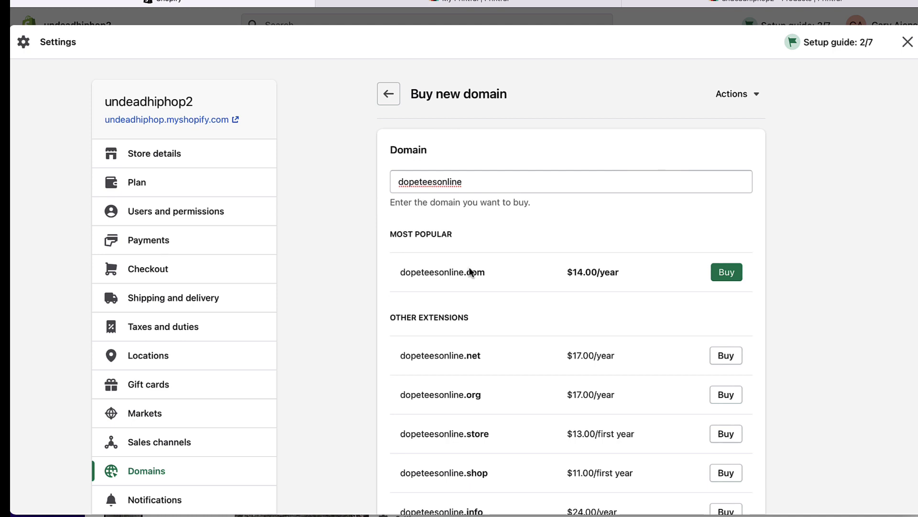
- Replace the domain search with "undeadhiphop" and choose to buy undeadhiphop.com
{"action": "left_click_drag", "start_coordinate": [484, 182], "coordinate": [381, 177]}
{"action": "type", "text": "undead"}
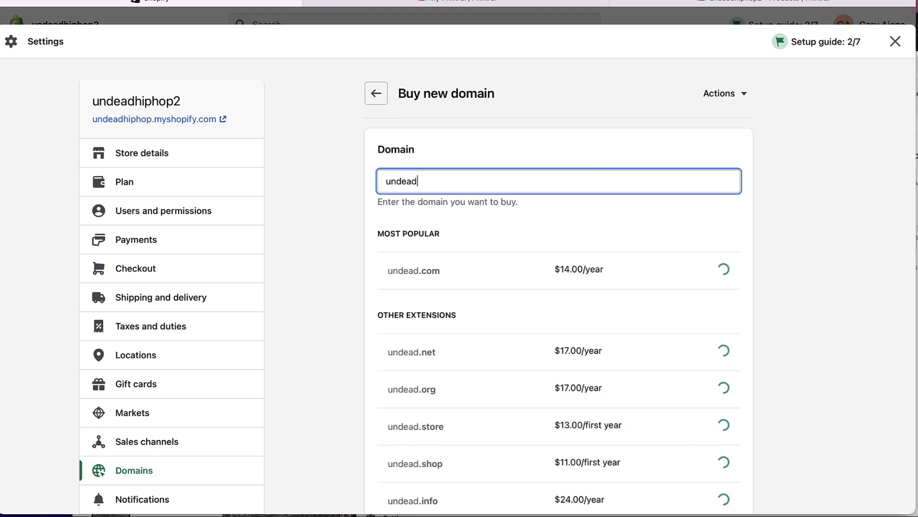
{"action": "type", "text": "hiphop"}
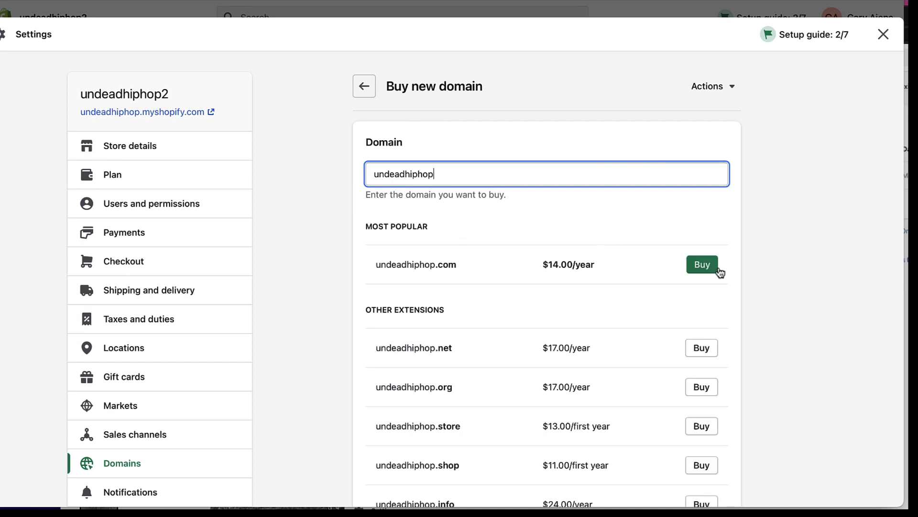
{"action": "left_click", "coordinate": [705, 264]}
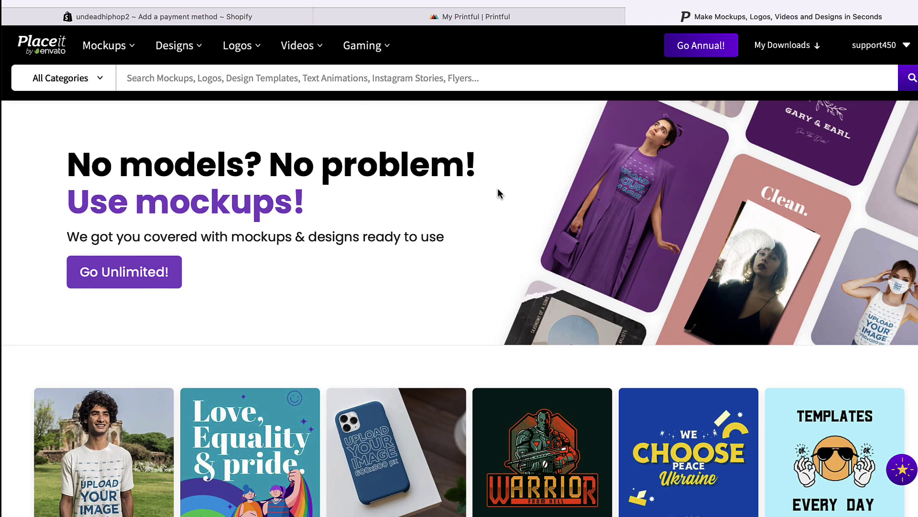
- Look over the template categories on the Placeit home page and open its T-shirt mockups
{"action": "scroll", "coordinate": [497, 188], "scroll_direction": "down", "scroll_amount": 10}
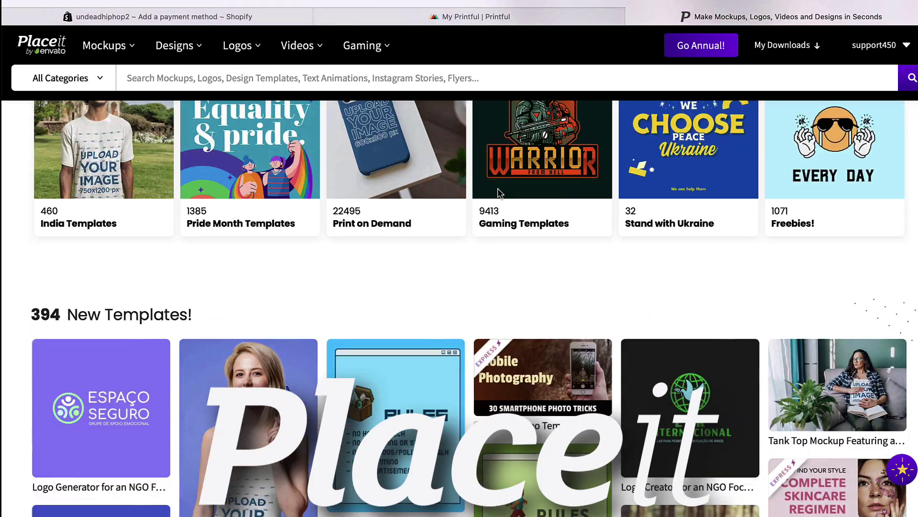
{"action": "scroll", "coordinate": [498, 191], "scroll_direction": "up", "scroll_amount": 10}
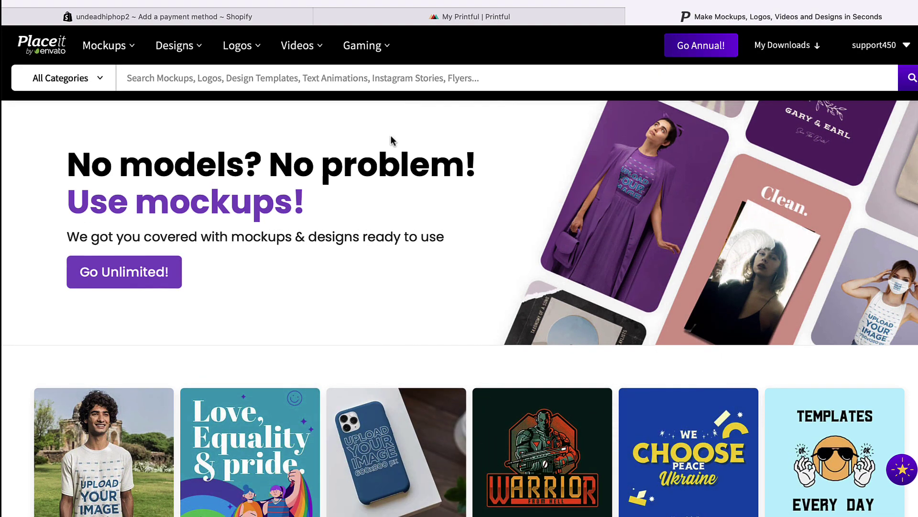
{"action": "scroll", "coordinate": [391, 143], "scroll_direction": "down", "scroll_amount": 1}
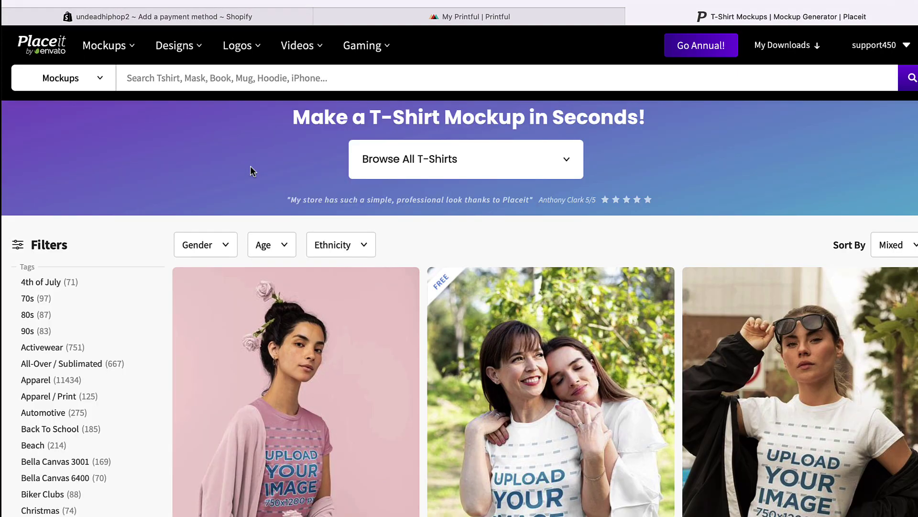
- Examine the T-shirt mockup gallery, previewing sample designs on several of the mockups
{"action": "mouse_move", "coordinate": [311, 283]}
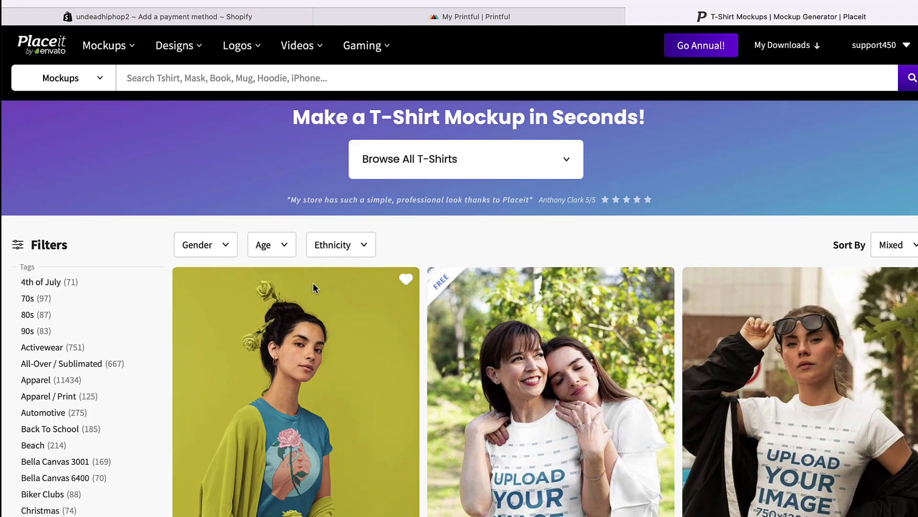
{"action": "scroll", "coordinate": [318, 339], "scroll_direction": "down", "scroll_amount": 3}
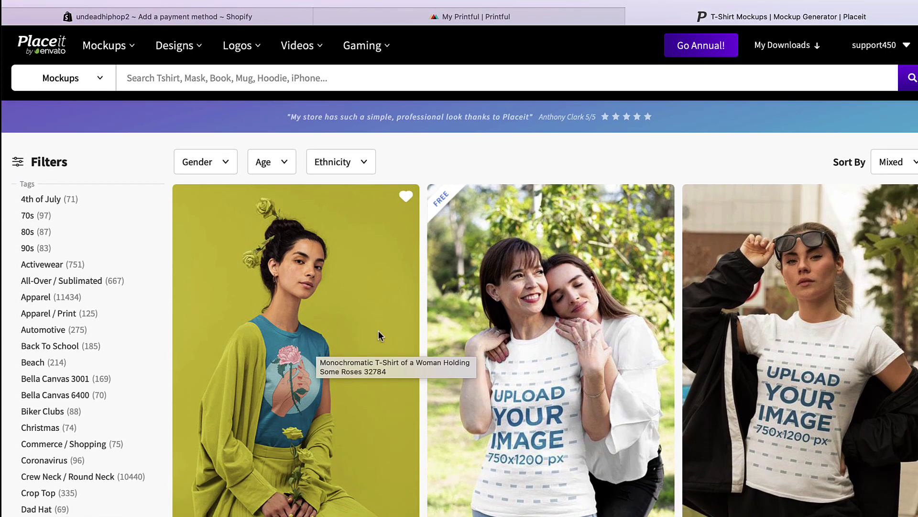
{"action": "mouse_move", "coordinate": [417, 326]}
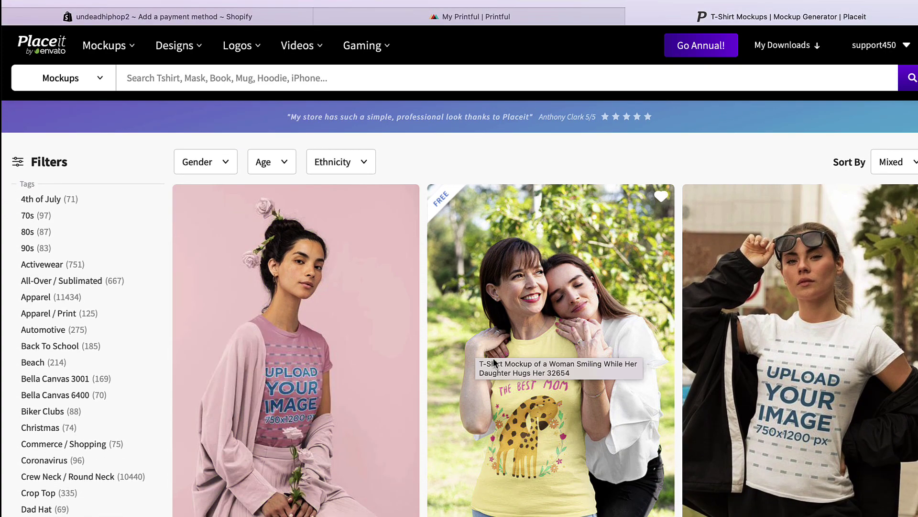
{"action": "scroll", "coordinate": [508, 390], "scroll_direction": "down", "scroll_amount": 1}
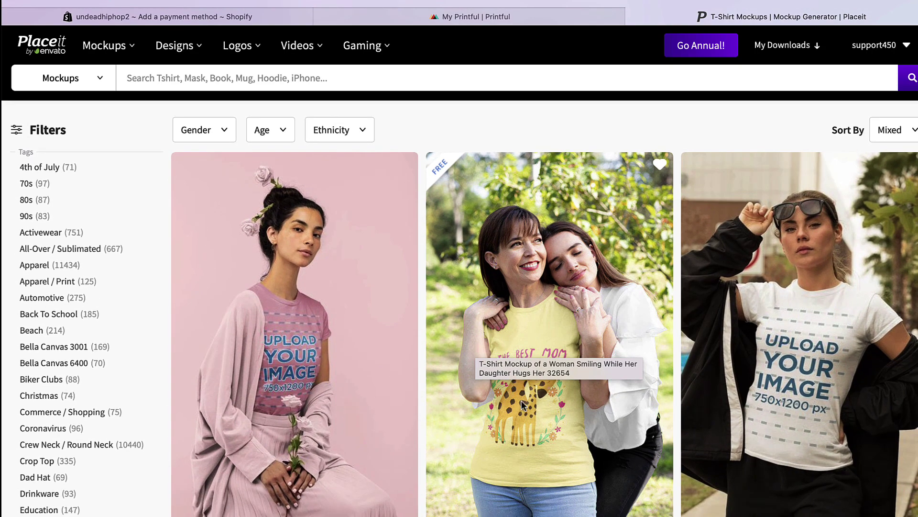
{"action": "mouse_move", "coordinate": [782, 384]}
{"action": "scroll", "coordinate": [781, 383], "scroll_direction": "down", "scroll_amount": 3}
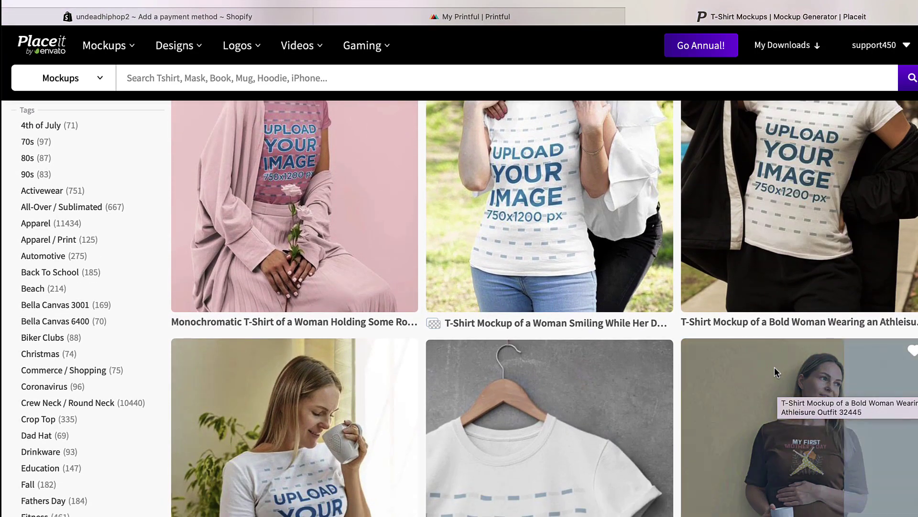
{"action": "mouse_move", "coordinate": [785, 446]}
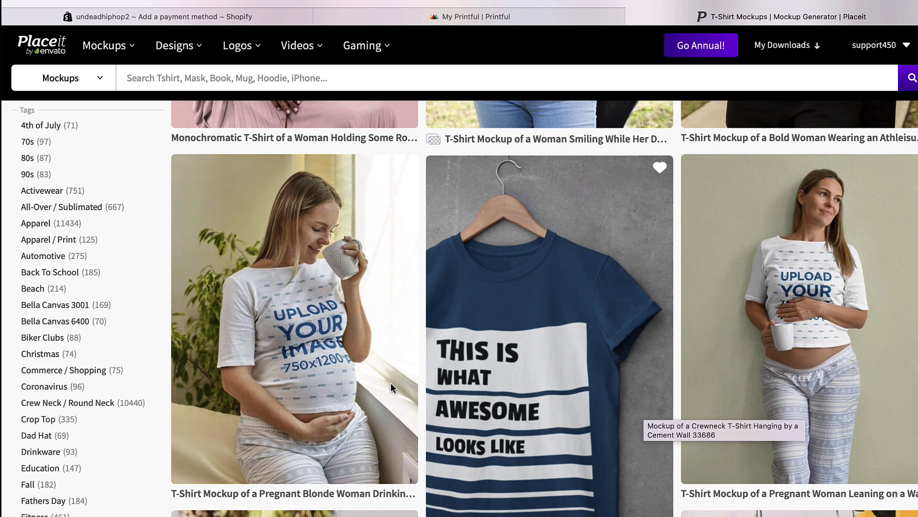
{"action": "mouse_move", "coordinate": [312, 376]}
{"action": "scroll", "coordinate": [312, 377], "scroll_direction": "down", "scroll_amount": 5}
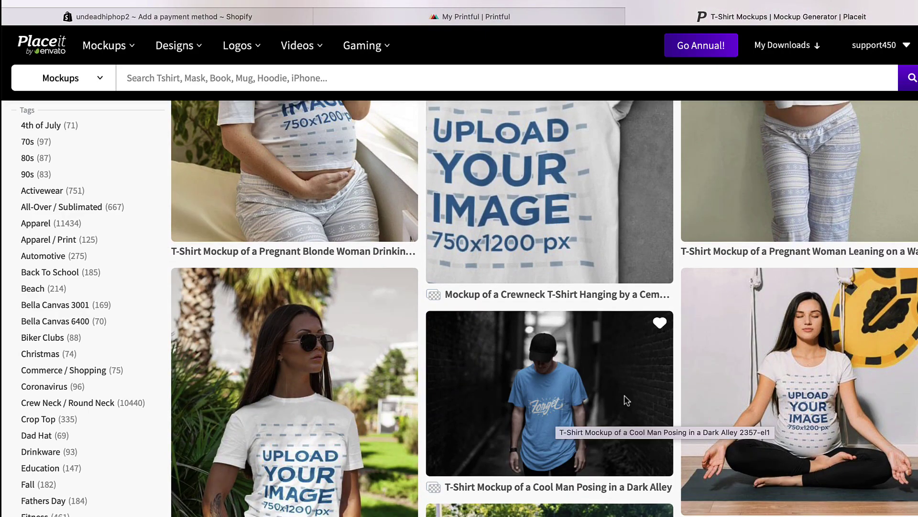
{"action": "scroll", "coordinate": [625, 400], "scroll_direction": "up", "scroll_amount": 6}
{"action": "scroll", "coordinate": [624, 394], "scroll_direction": "up", "scroll_amount": 7}
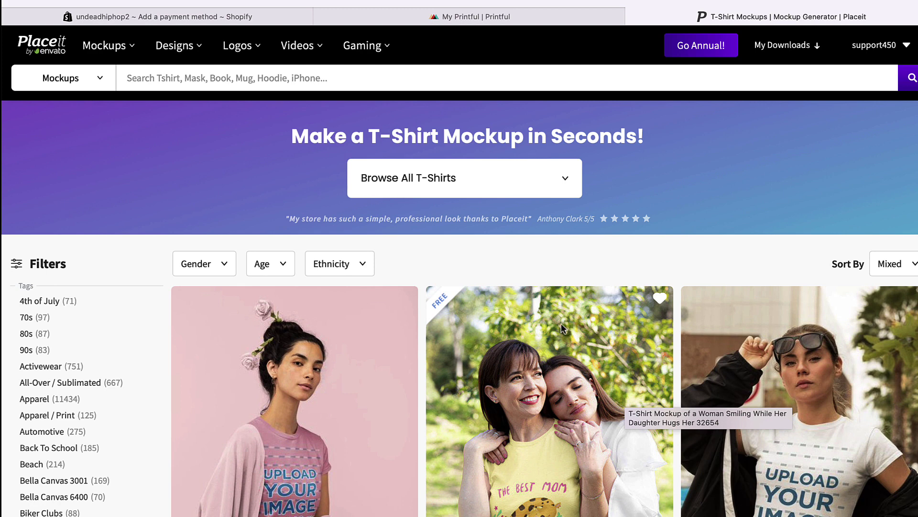
- Review the options of the gender, age and ethnicity filters for the T-shirt mockups
{"action": "left_click", "coordinate": [226, 259]}
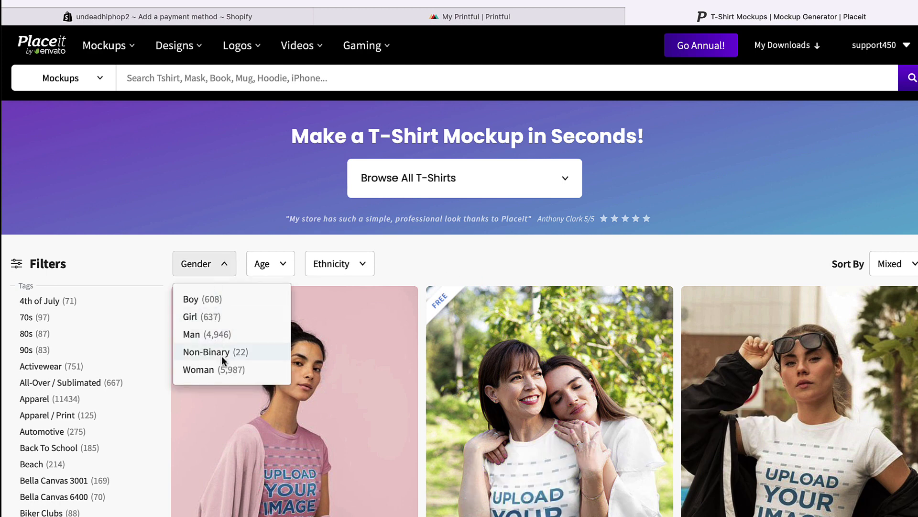
{"action": "left_click", "coordinate": [287, 265]}
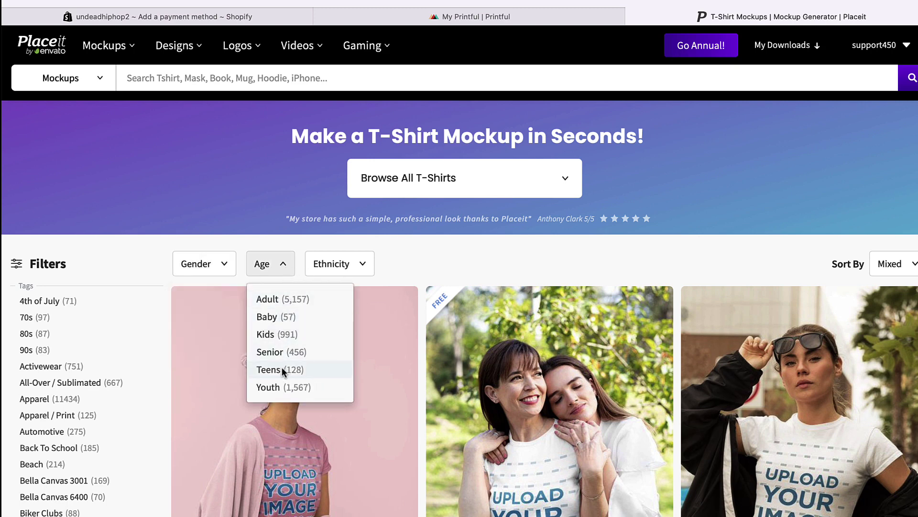
{"action": "left_click", "coordinate": [367, 267]}
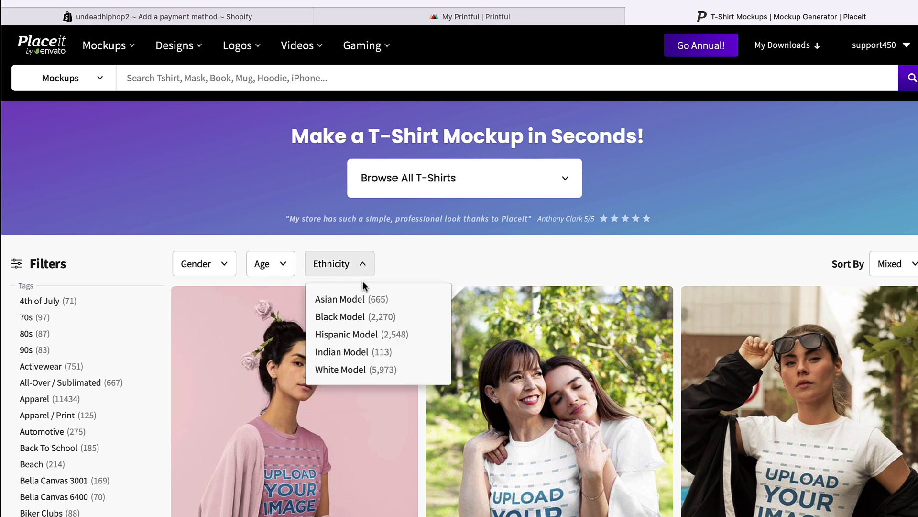
{"action": "left_click", "coordinate": [486, 263]}
- Look through the range of T-shirt mockups further down the gallery, comparing models, settings and sample designs
{"action": "scroll", "coordinate": [487, 260], "scroll_direction": "down", "scroll_amount": 2}
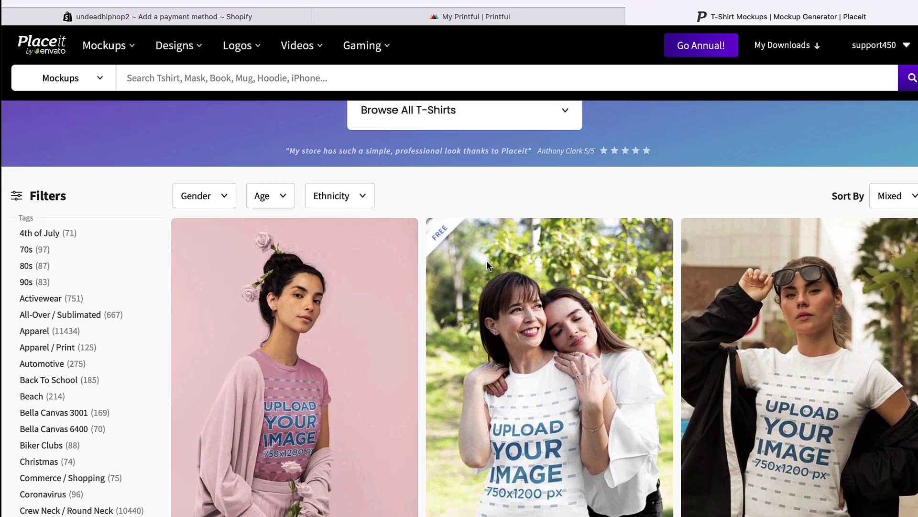
{"action": "mouse_move", "coordinate": [489, 266]}
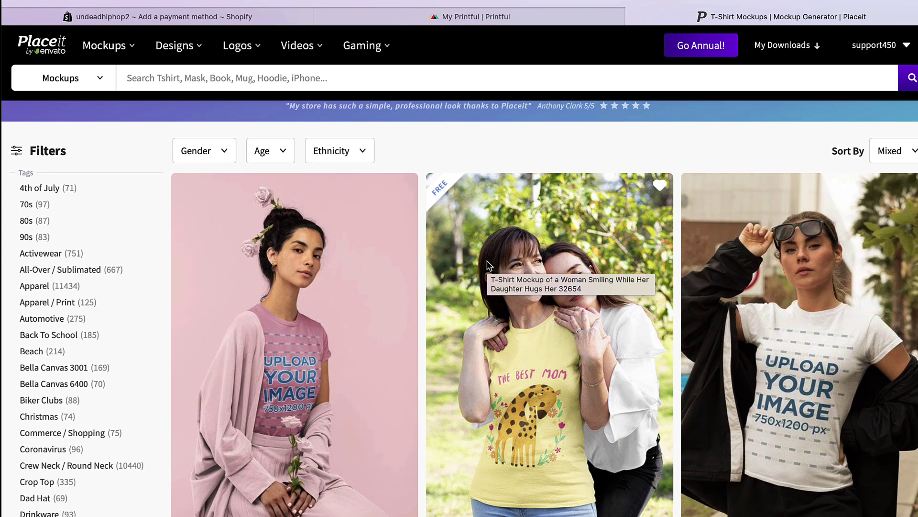
{"action": "scroll", "coordinate": [487, 263], "scroll_direction": "up", "scroll_amount": 2}
{"action": "scroll", "coordinate": [488, 263], "scroll_direction": "down", "scroll_amount": 3}
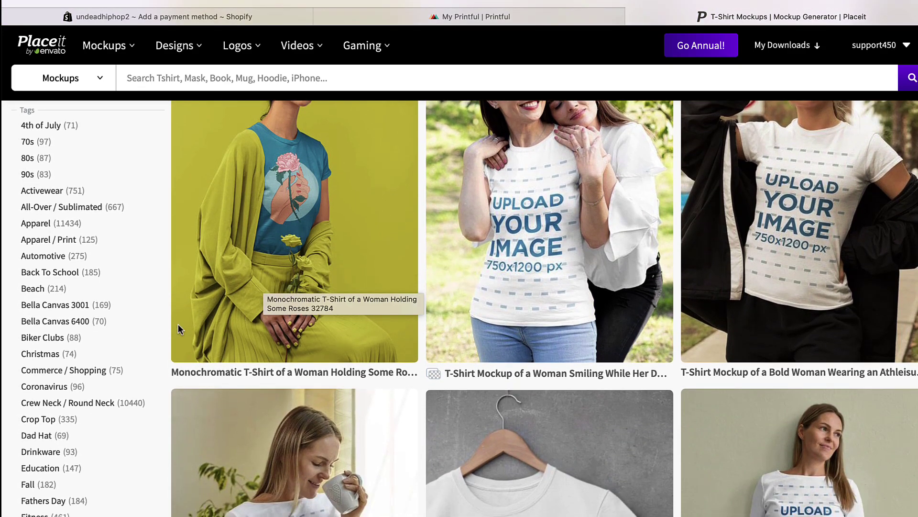
{"action": "scroll", "coordinate": [263, 284], "scroll_direction": "down", "scroll_amount": 3}
{"action": "scroll", "coordinate": [276, 371], "scroll_direction": "down", "scroll_amount": 6}
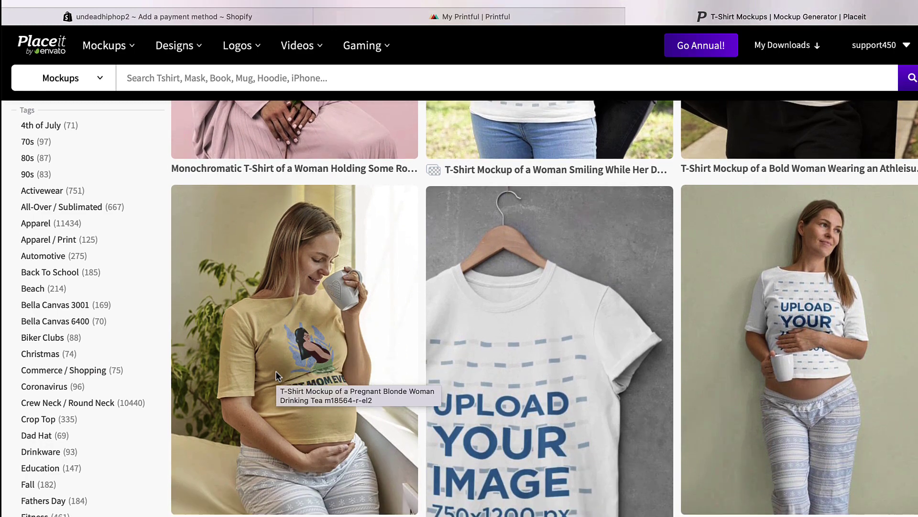
{"action": "scroll", "coordinate": [263, 392], "scroll_direction": "up", "scroll_amount": 11}
{"action": "scroll", "coordinate": [258, 405], "scroll_direction": "down", "scroll_amount": 1}
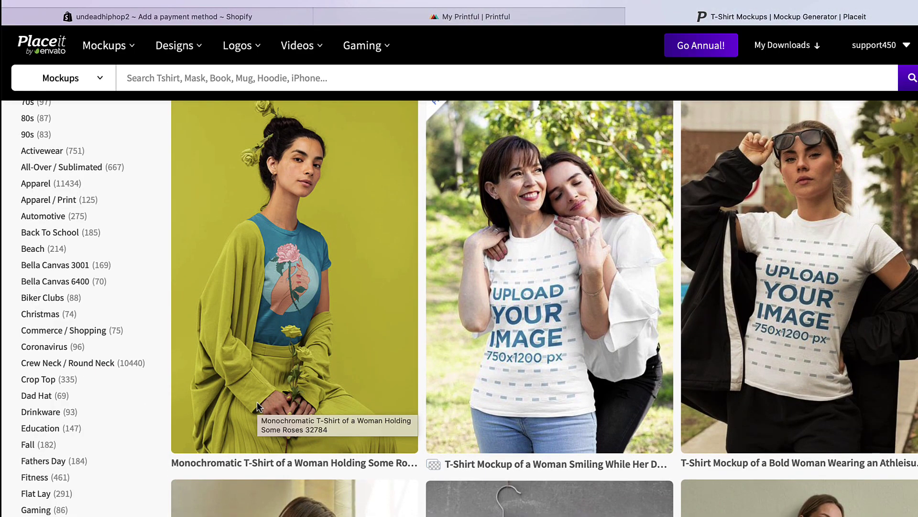
{"action": "scroll", "coordinate": [404, 359], "scroll_direction": "down", "scroll_amount": 1}
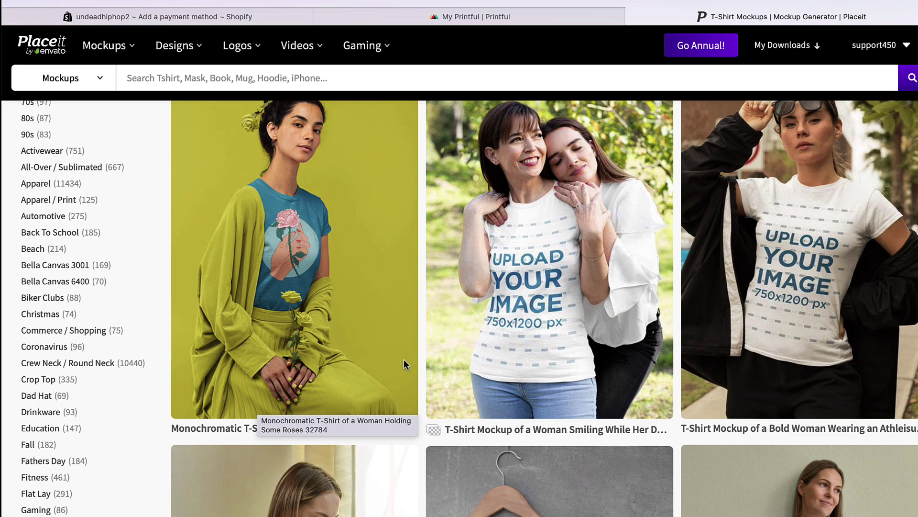
{"action": "scroll", "coordinate": [404, 360], "scroll_direction": "down", "scroll_amount": 7}
{"action": "scroll", "coordinate": [404, 362], "scroll_direction": "down", "scroll_amount": 2}
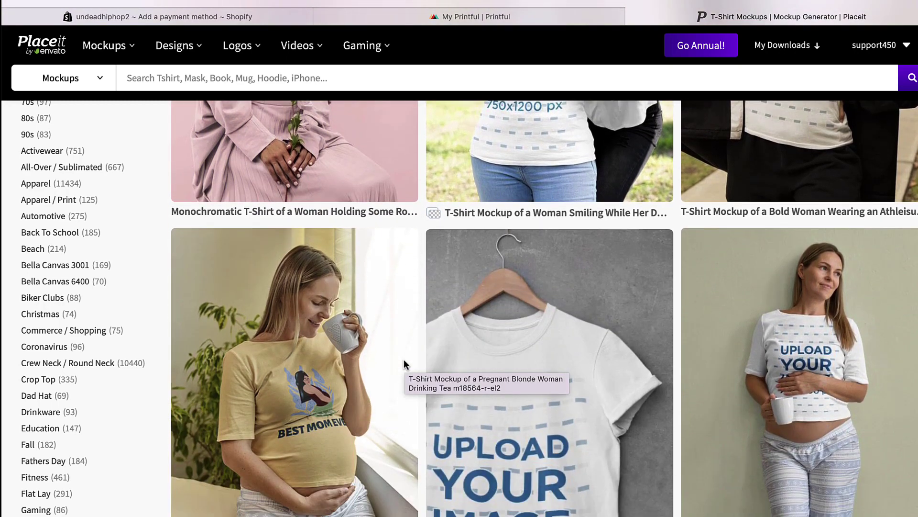
{"action": "scroll", "coordinate": [580, 394], "scroll_direction": "down", "scroll_amount": 1}
{"action": "scroll", "coordinate": [581, 390], "scroll_direction": "down", "scroll_amount": 3}
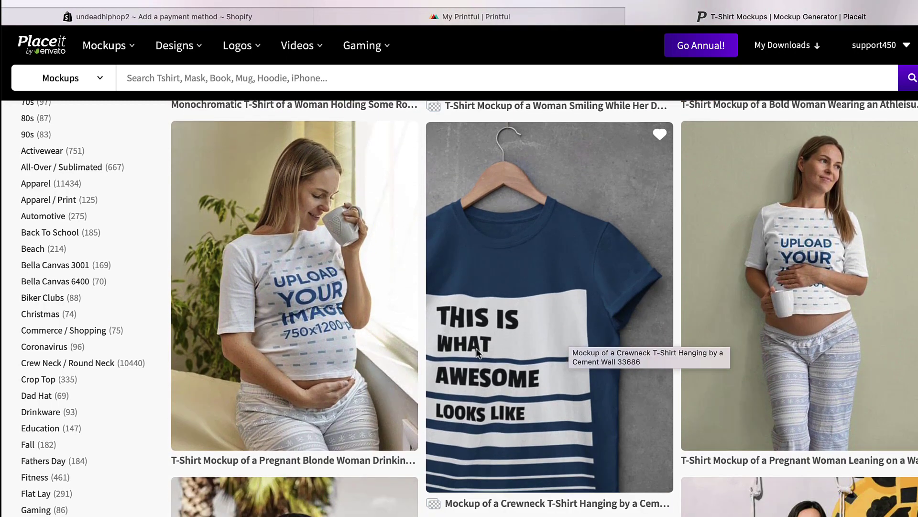
{"action": "scroll", "coordinate": [504, 405], "scroll_direction": "down", "scroll_amount": 12}
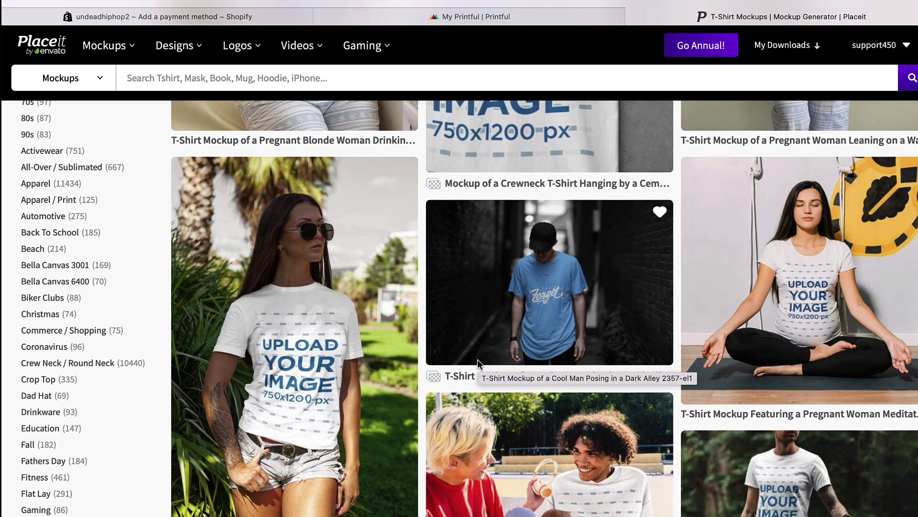
{"action": "scroll", "coordinate": [347, 370], "scroll_direction": "down", "scroll_amount": 5}
{"action": "scroll", "coordinate": [556, 324], "scroll_direction": "down", "scroll_amount": 8}
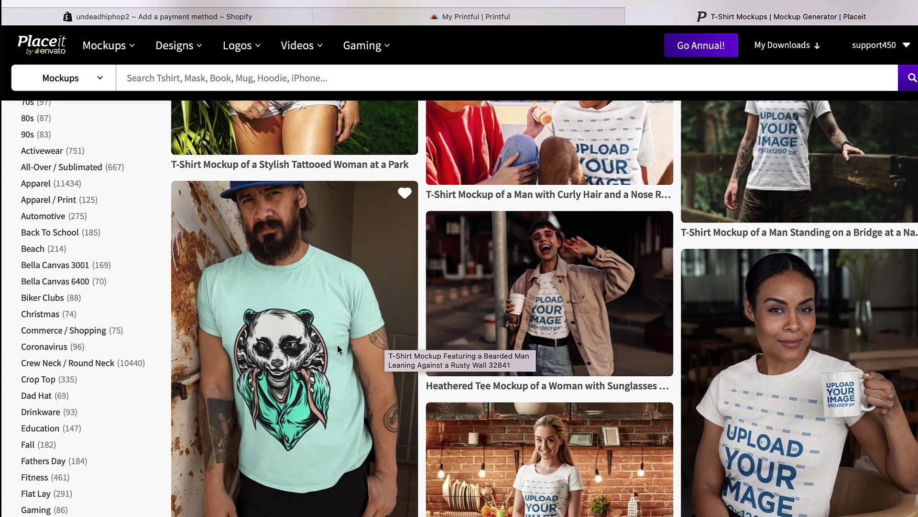
{"action": "scroll", "coordinate": [536, 336], "scroll_direction": "down", "scroll_amount": 1}
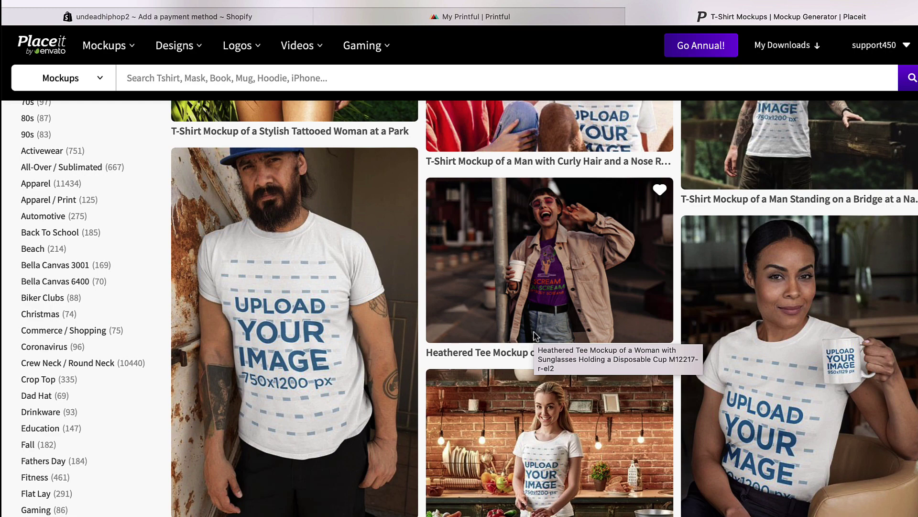
{"action": "scroll", "coordinate": [535, 336], "scroll_direction": "down", "scroll_amount": 1}
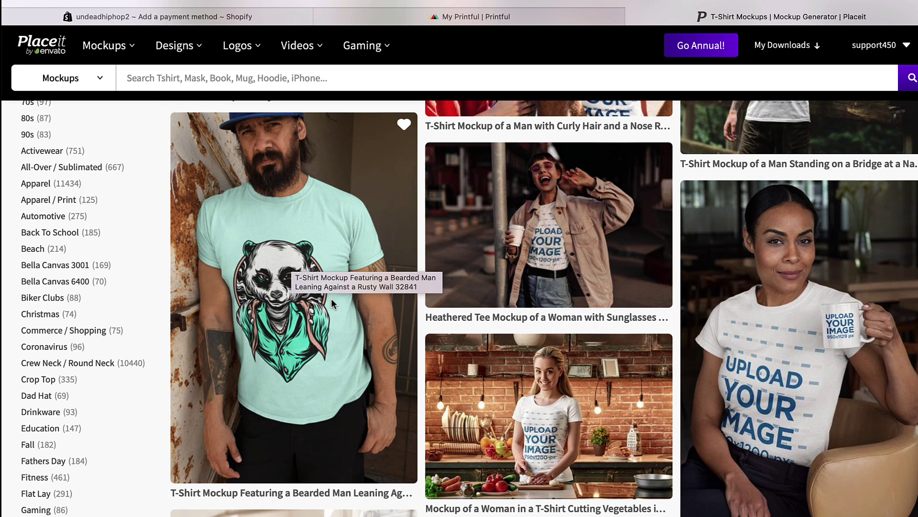
{"action": "scroll", "coordinate": [331, 297], "scroll_direction": "down", "scroll_amount": 8}
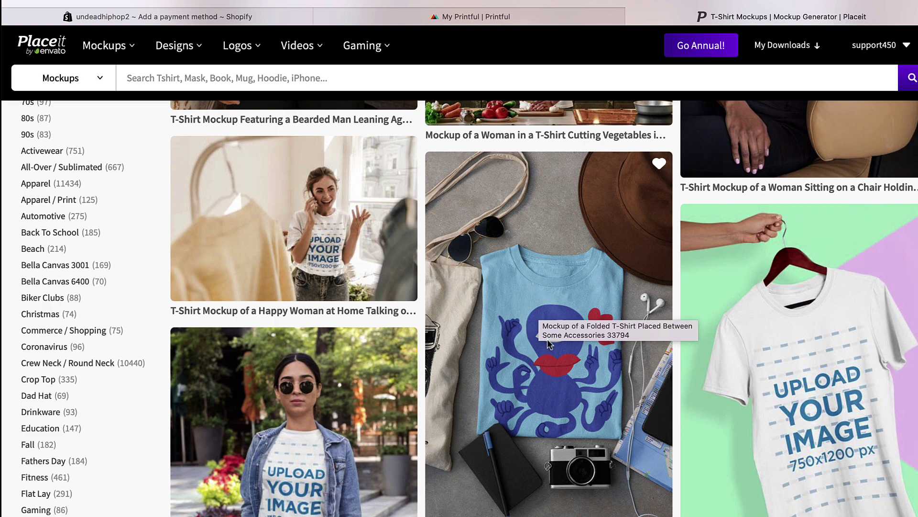
{"action": "scroll", "coordinate": [547, 344], "scroll_direction": "down", "scroll_amount": 2}
{"action": "scroll", "coordinate": [547, 343], "scroll_direction": "down", "scroll_amount": 2}
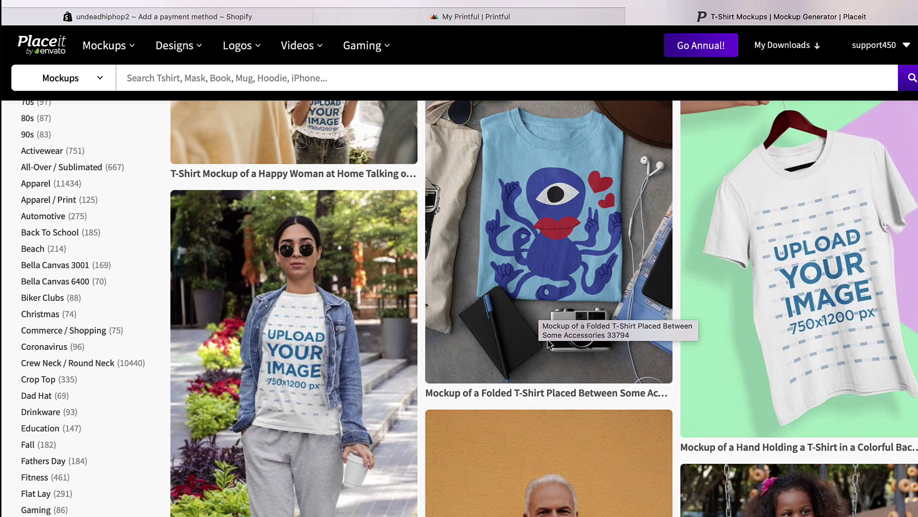
{"action": "scroll", "coordinate": [547, 343], "scroll_direction": "down", "scroll_amount": 2}
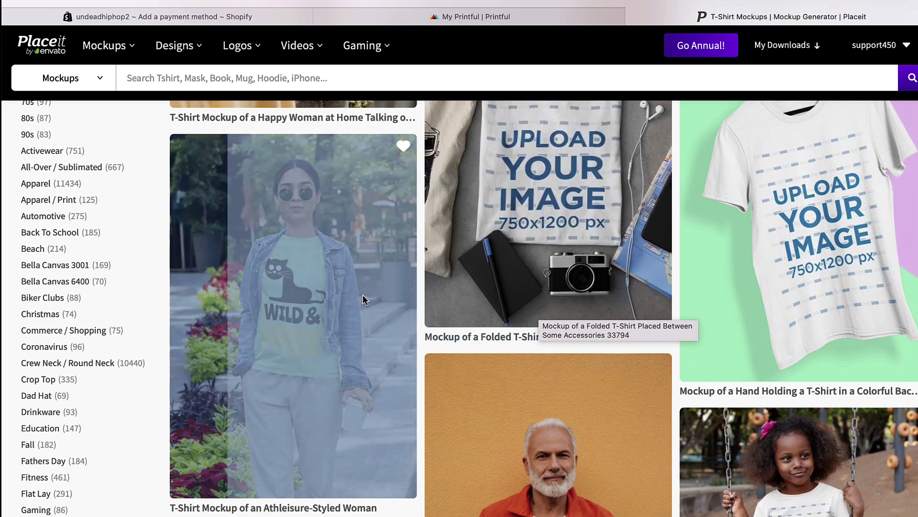
{"action": "scroll", "coordinate": [352, 297], "scroll_direction": "up", "scroll_amount": 1}
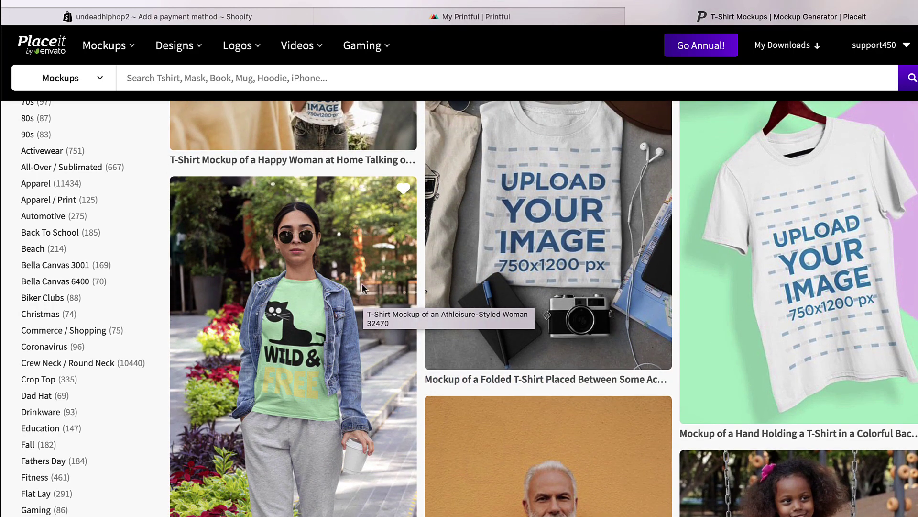
{"action": "scroll", "coordinate": [488, 228], "scroll_direction": "down", "scroll_amount": 4}
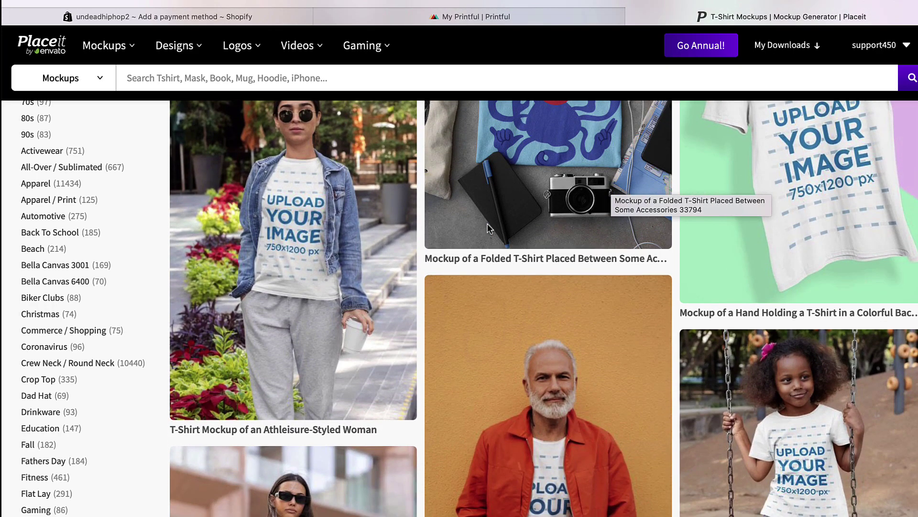
{"action": "scroll", "coordinate": [487, 225], "scroll_direction": "down", "scroll_amount": 5}
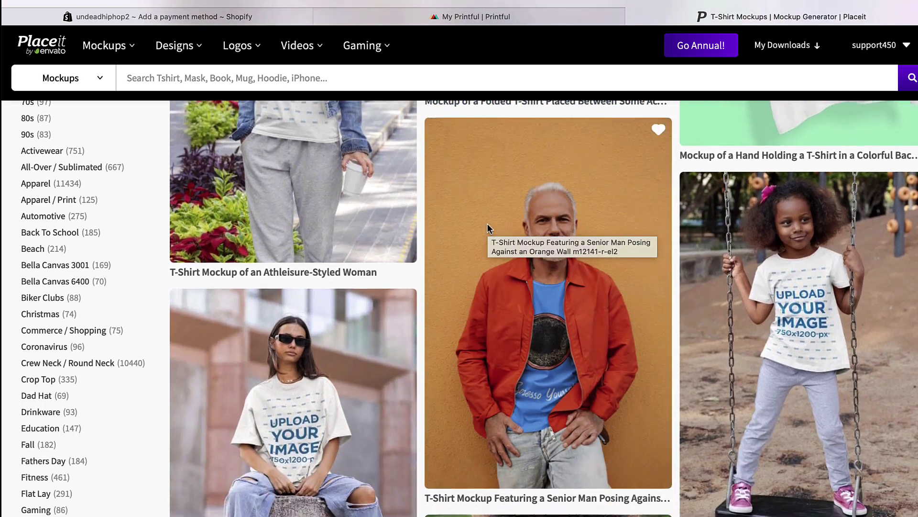
{"action": "scroll", "coordinate": [487, 224], "scroll_direction": "down", "scroll_amount": 2}
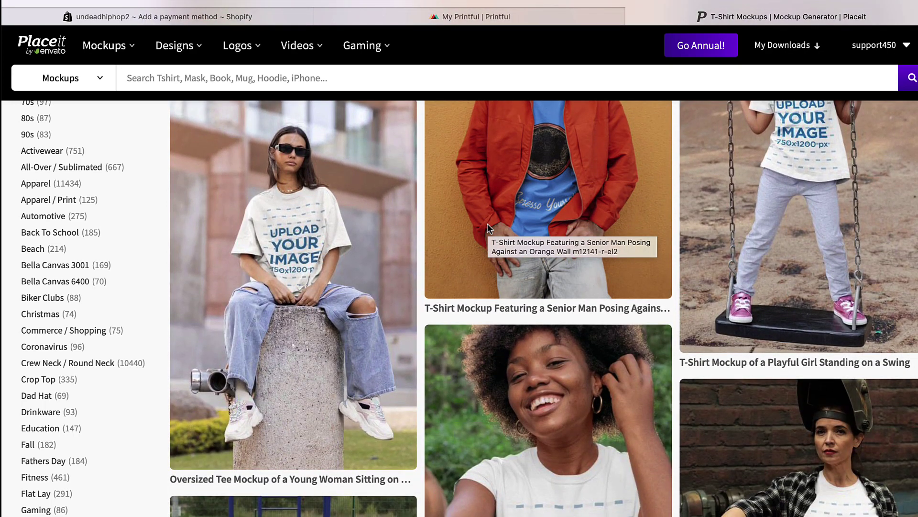
{"action": "scroll", "coordinate": [487, 223], "scroll_direction": "down", "scroll_amount": 6}
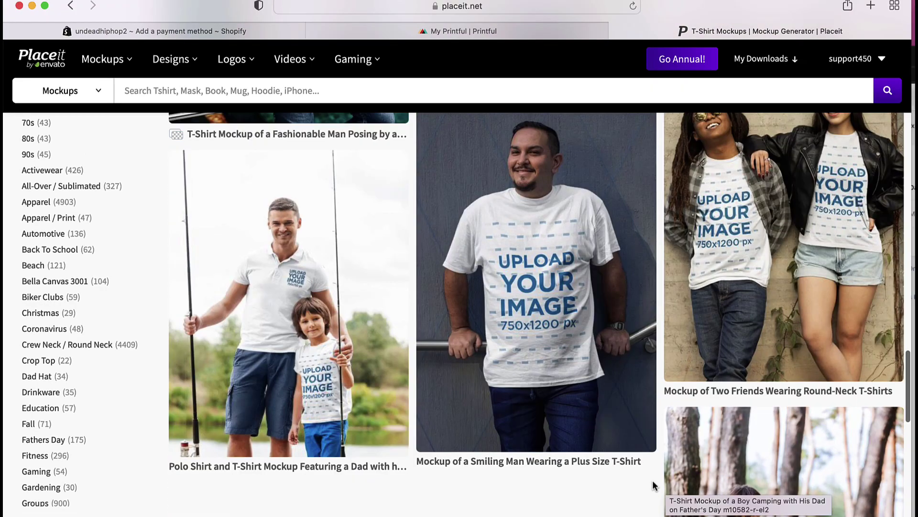
- Open the mockup of a smiling man wearing a plus size T-shirt for editing
{"action": "scroll", "coordinate": [592, 248], "scroll_direction": "up", "scroll_amount": 1}
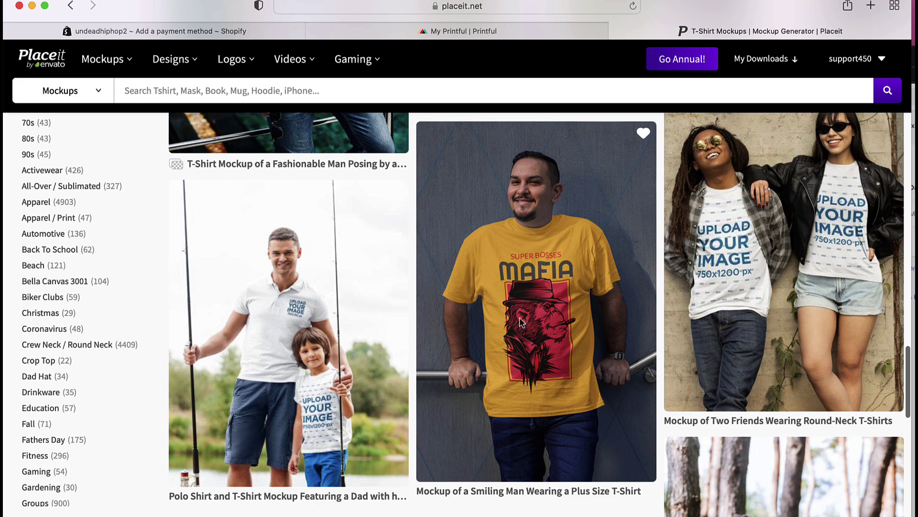
{"action": "scroll", "coordinate": [506, 270], "scroll_direction": "down", "scroll_amount": 1}
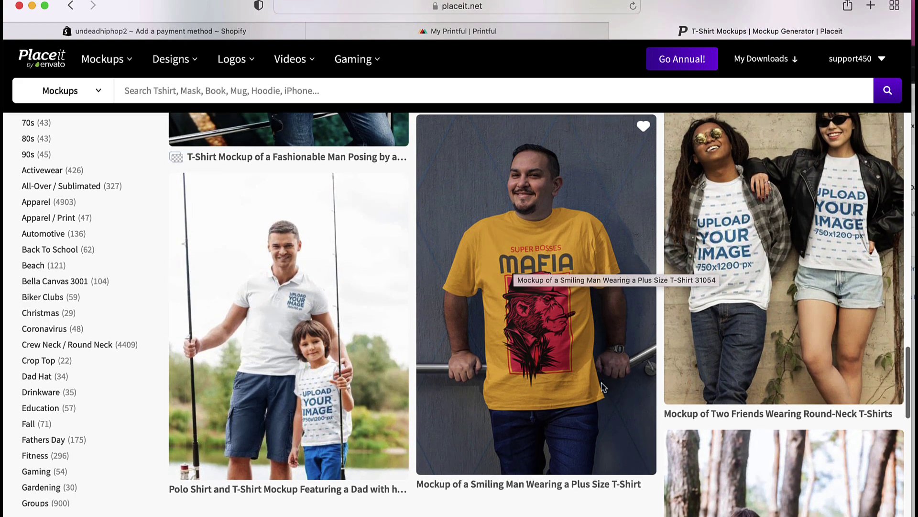
{"action": "left_click", "coordinate": [531, 259]}
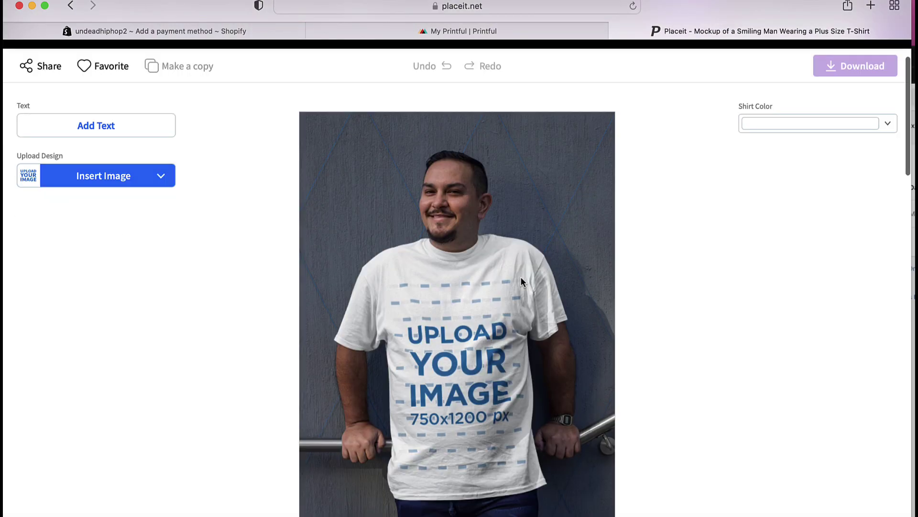
- Try several recent colors on the shirt, including dark navy and dark teal
{"action": "left_click", "coordinate": [887, 119]}
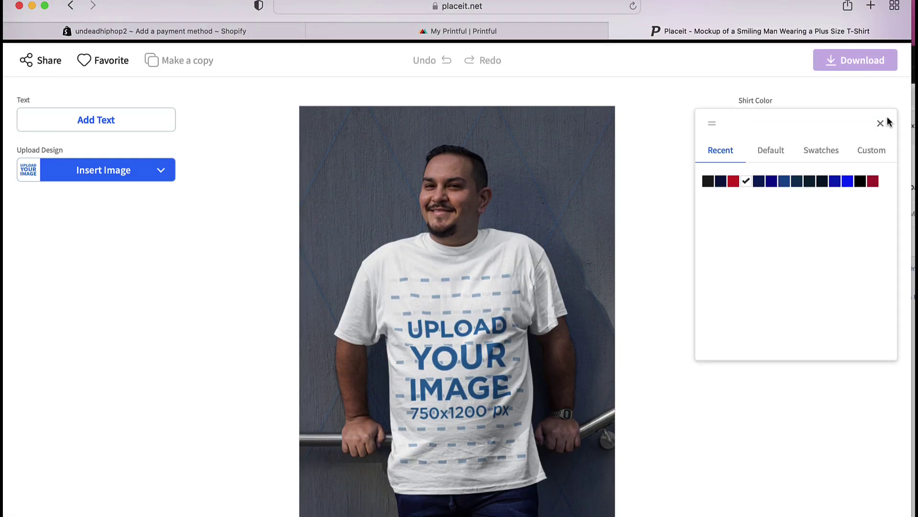
{"action": "left_click", "coordinate": [709, 181]}
{"action": "left_click", "coordinate": [722, 182]}
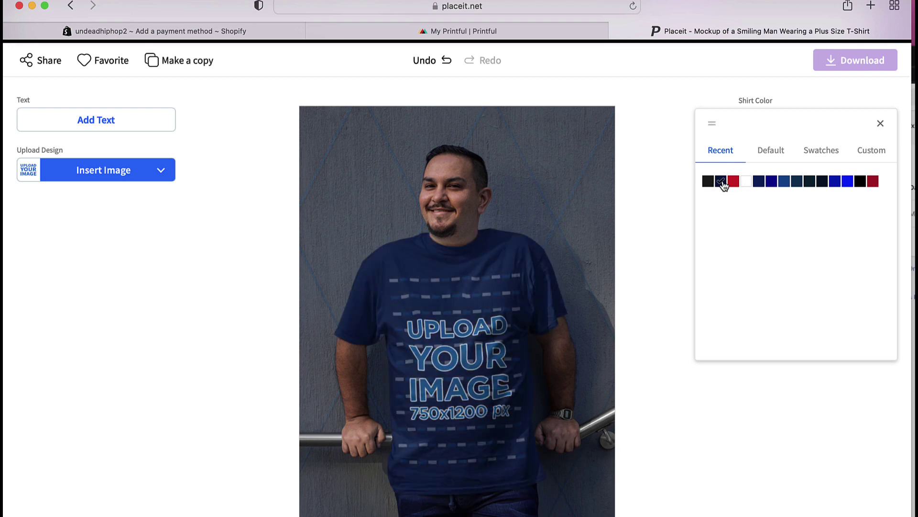
{"action": "left_click", "coordinate": [797, 181]}
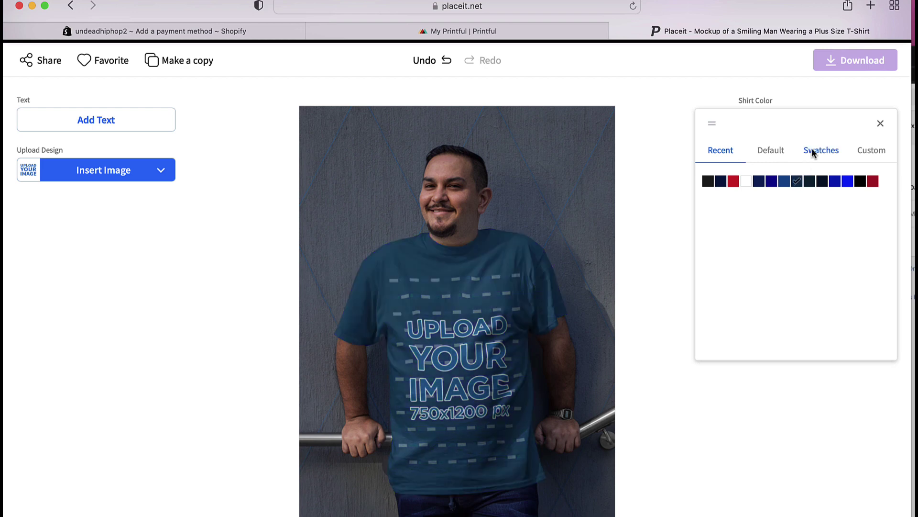
- Compare the darkest swatches on the shirt and set its color to the near-black swatch beside pure black
{"action": "left_click", "coordinate": [822, 151]}
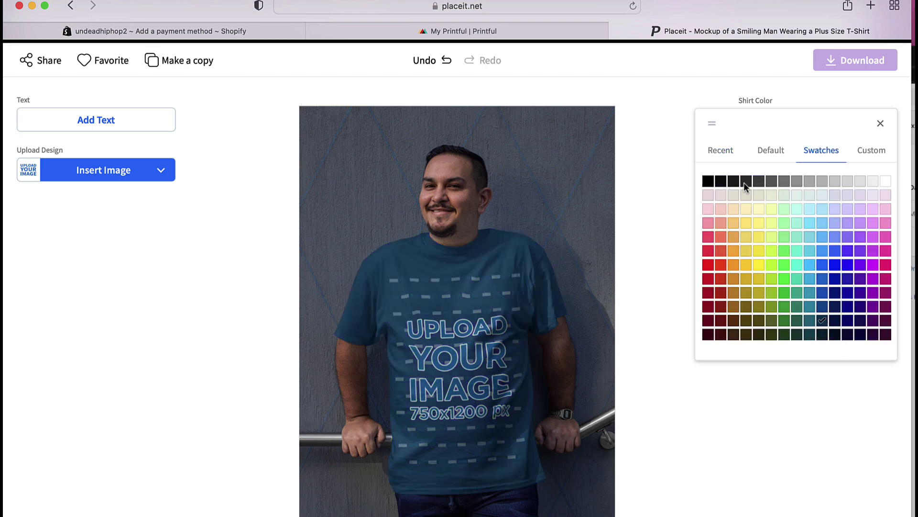
{"action": "left_click", "coordinate": [731, 183]}
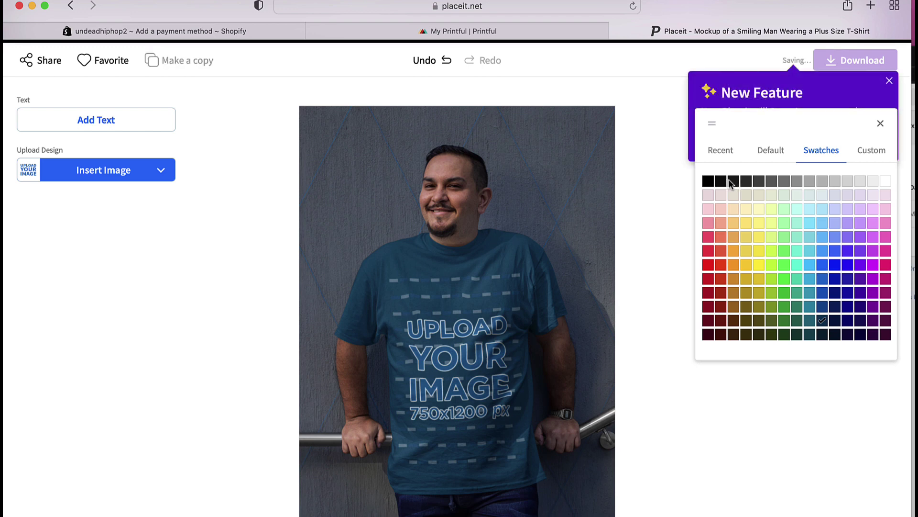
{"action": "left_click", "coordinate": [721, 181]}
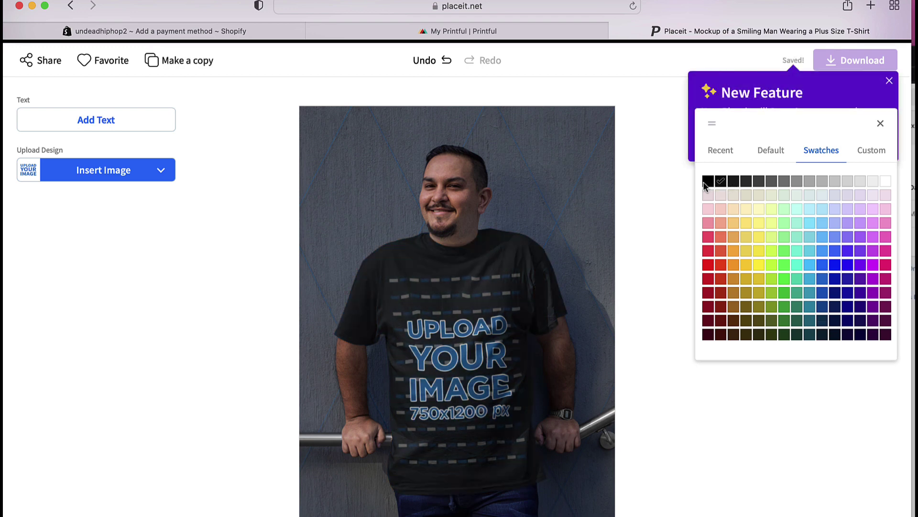
{"action": "left_click", "coordinate": [707, 182]}
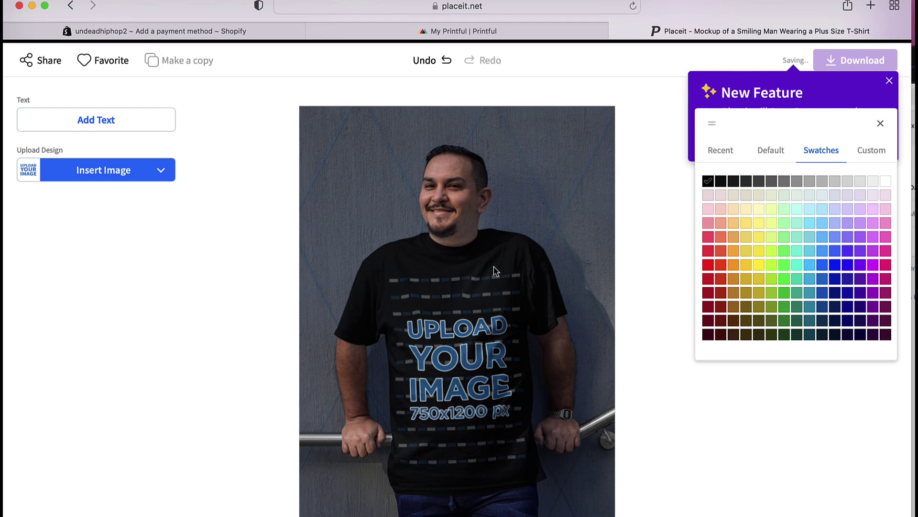
{"action": "left_click", "coordinate": [721, 183]}
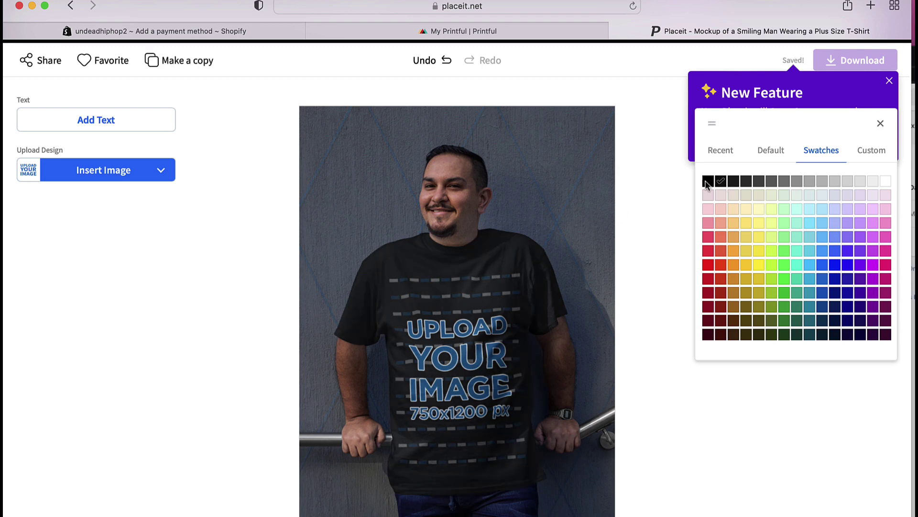
{"action": "left_click", "coordinate": [707, 183]}
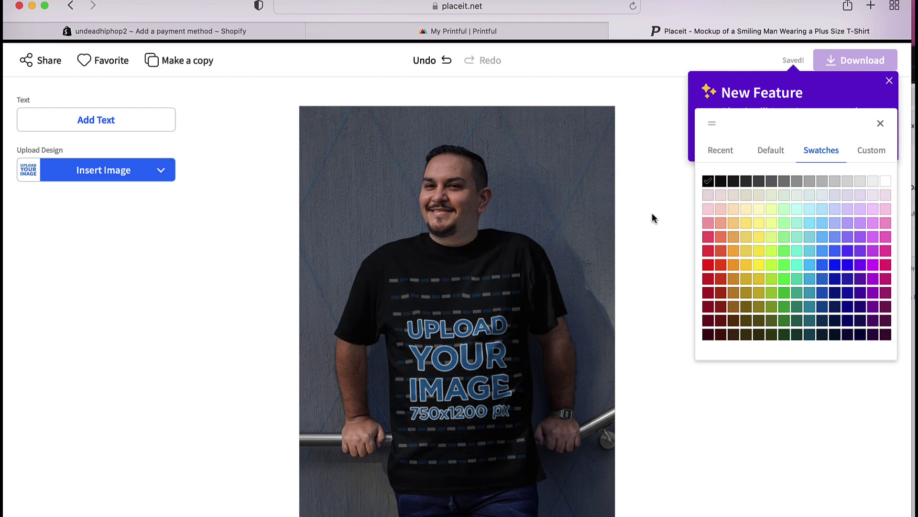
{"action": "left_click", "coordinate": [721, 183]}
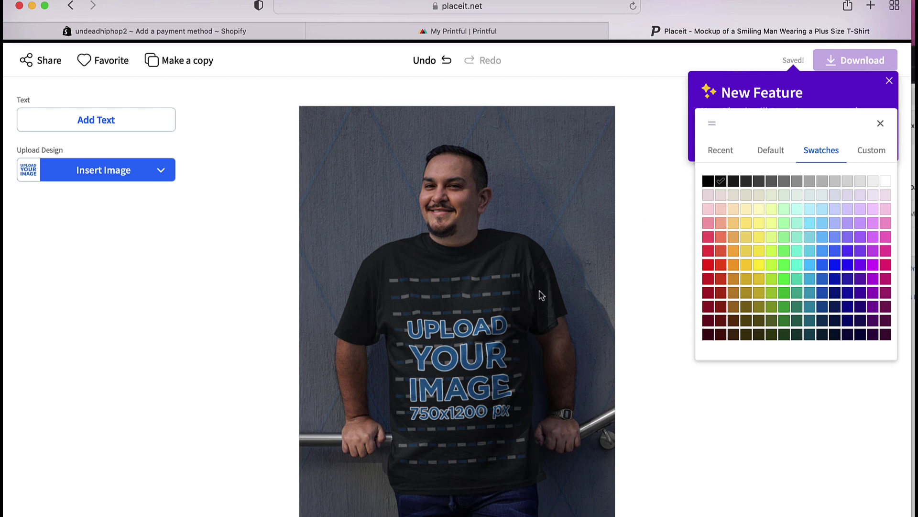
- Upload the design file big.png from the device's Desktop folder as the shirt image
{"action": "left_click", "coordinate": [101, 170]}
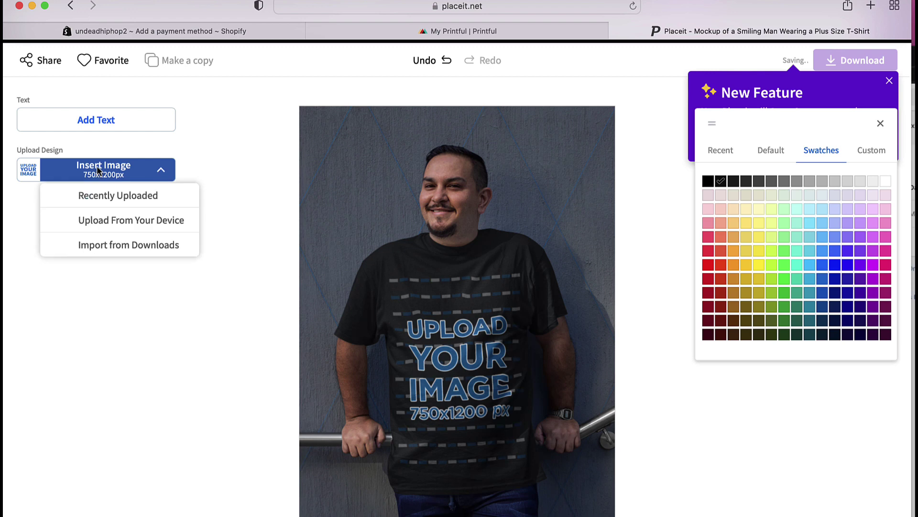
{"action": "left_click", "coordinate": [119, 221]}
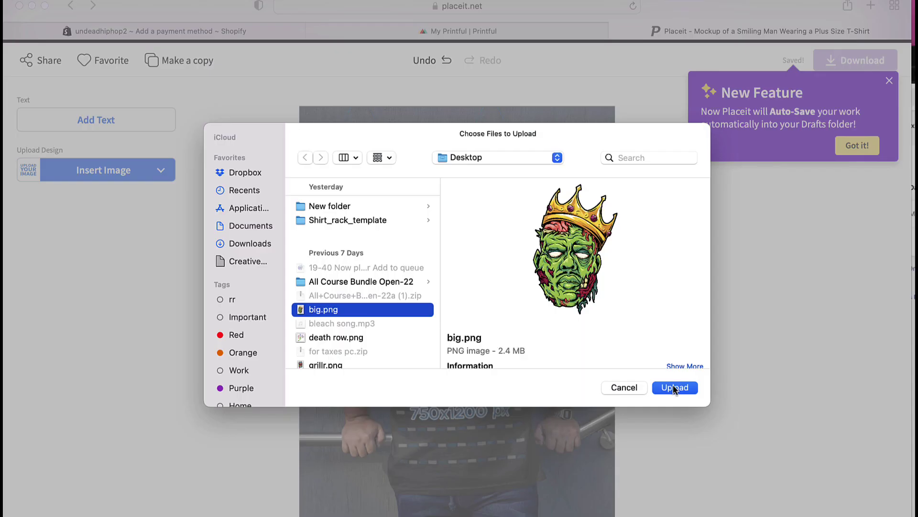
- Upload big.png as the shirt design, shrink it slightly, shift it up within the print area, and apply the crop
{"action": "left_click", "coordinate": [673, 386]}
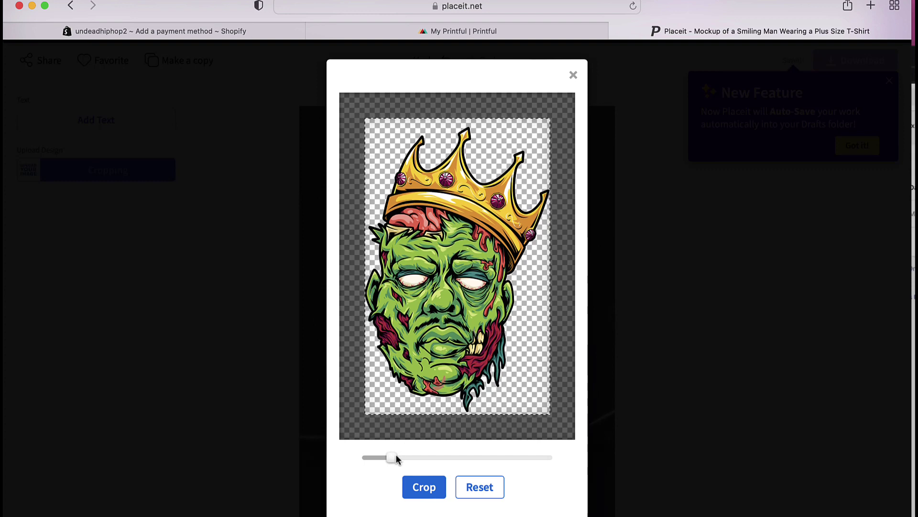
{"action": "mouse_move", "coordinate": [396, 456]}
{"action": "left_mouse_down"}
{"action": "mouse_move", "coordinate": [408, 456]}
{"action": "mouse_move", "coordinate": [379, 453]}
{"action": "mouse_move", "coordinate": [423, 460]}
{"action": "mouse_move", "coordinate": [391, 448]}
{"action": "left_mouse_up"}
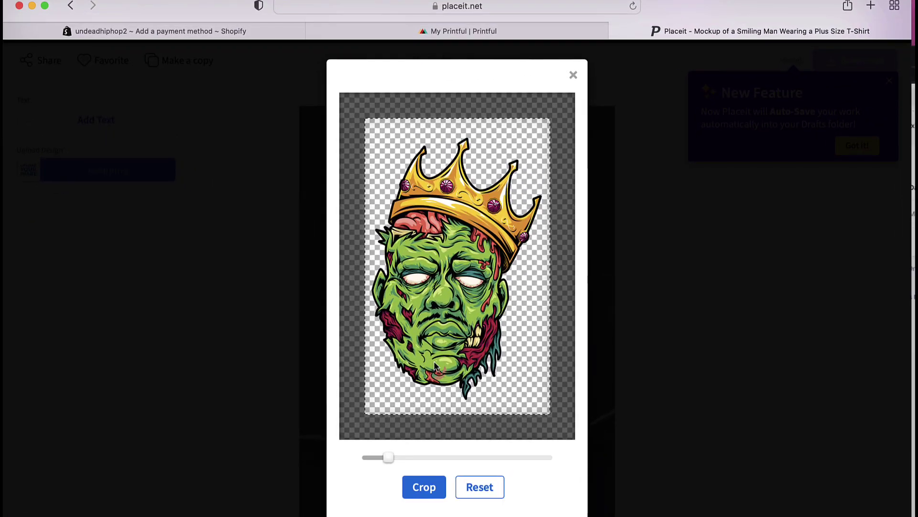
{"action": "left_click_drag", "start_coordinate": [397, 388], "coordinate": [402, 377]}
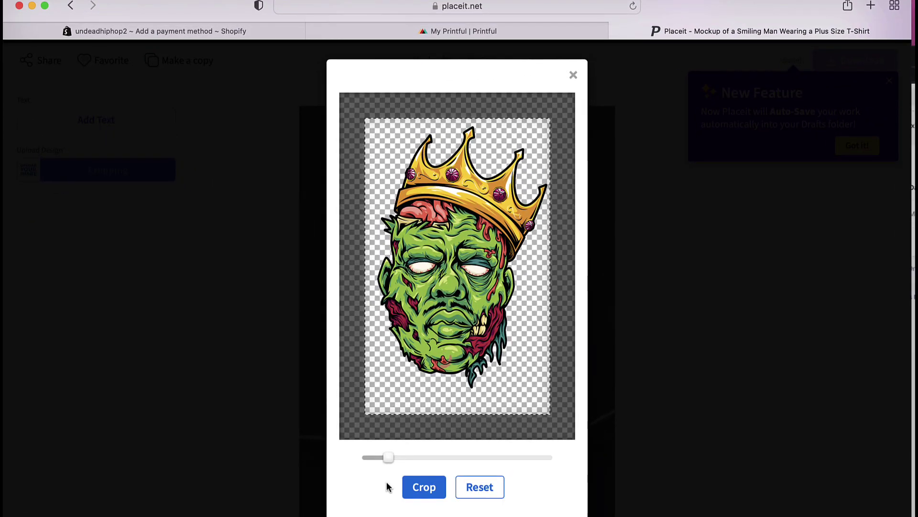
{"action": "left_click", "coordinate": [421, 487]}
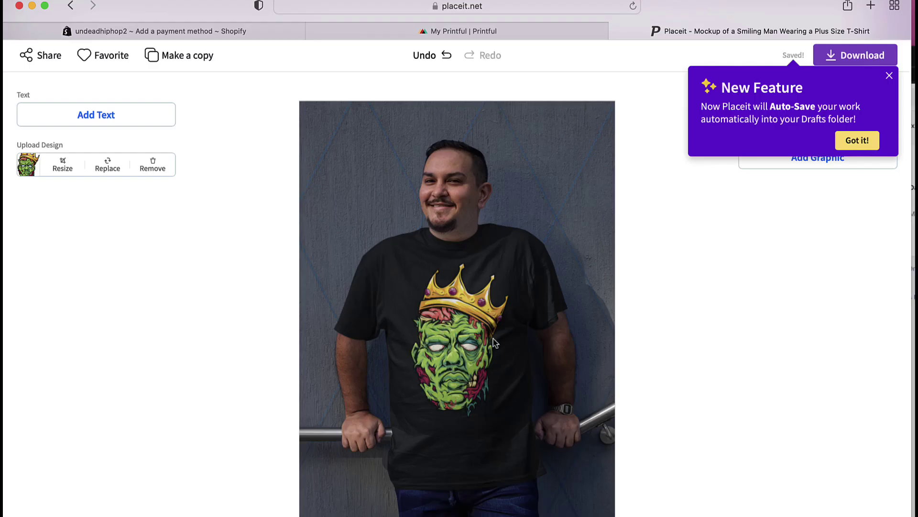
- Dismiss the new-feature notice, download the finished plus-size T-shirt mockup, and close the promotional overlay on the preview
{"action": "scroll", "coordinate": [591, 321], "scroll_direction": "up", "scroll_amount": 2}
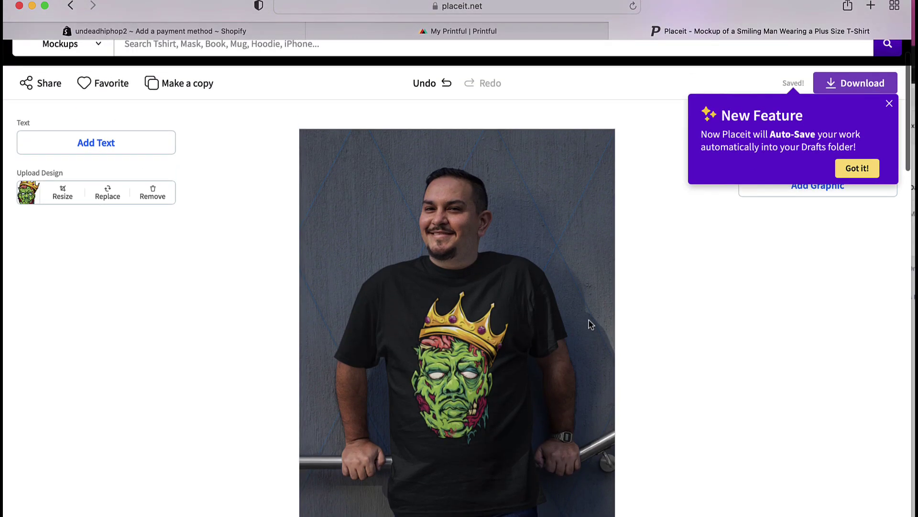
{"action": "left_click", "coordinate": [889, 104]}
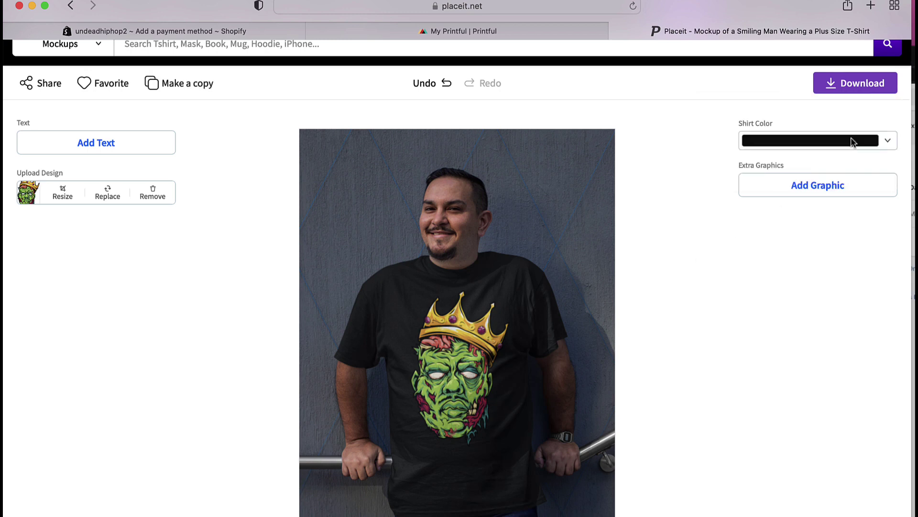
{"action": "left_click", "coordinate": [856, 84]}
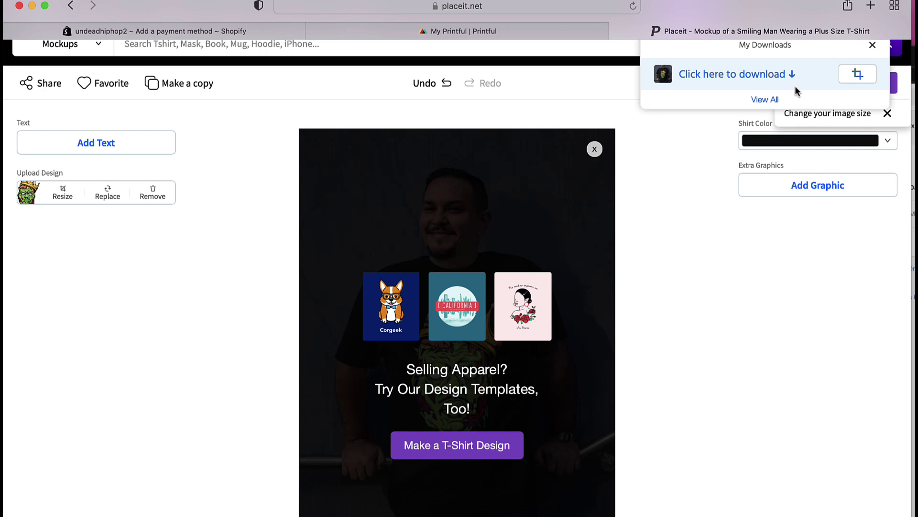
{"action": "left_click", "coordinate": [750, 78]}
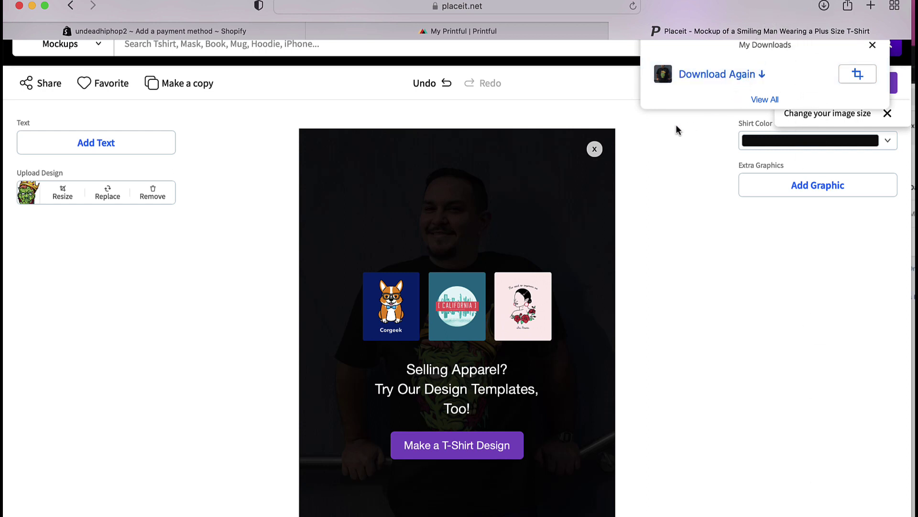
{"action": "left_click", "coordinate": [595, 150]}
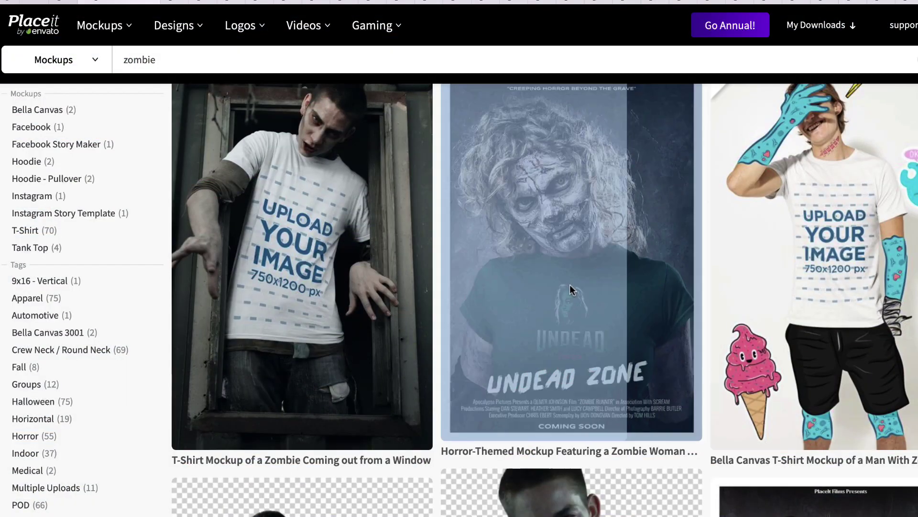
- Open the horror-themed zombie woman T-shirt mockup from the zombie results in a new tab
{"action": "scroll", "coordinate": [569, 286], "scroll_direction": "down", "scroll_amount": 2}
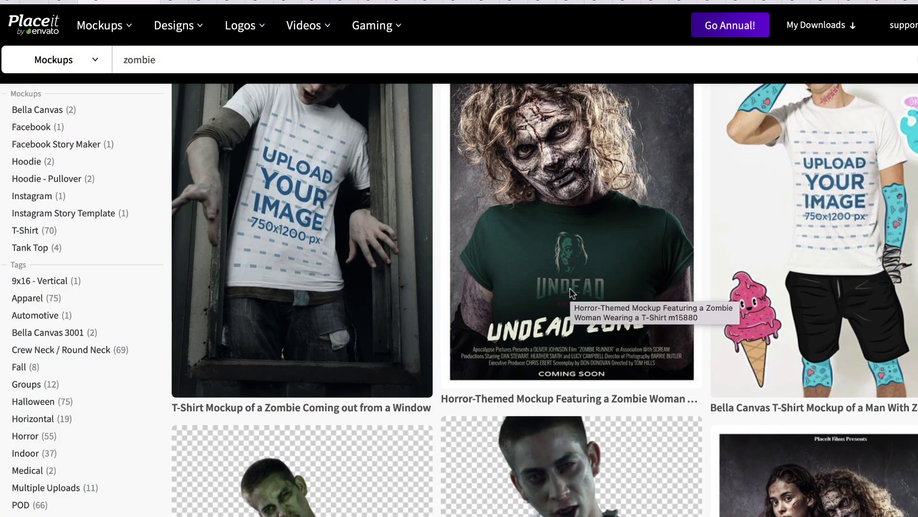
{"action": "right_click", "coordinate": [569, 288]}
{"action": "left_click", "coordinate": [595, 240]}
{"action": "scroll", "coordinate": [619, 230], "scroll_direction": "down", "scroll_amount": 1}
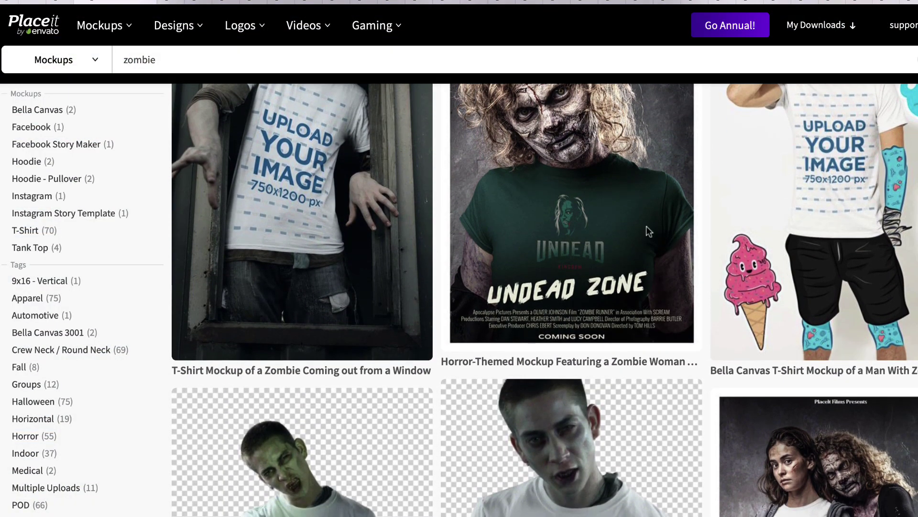
- Browse the zombie mockup results for more T-shirt scenes that suit the brand
{"action": "scroll", "coordinate": [687, 218], "scroll_direction": "down", "scroll_amount": 2}
{"action": "scroll", "coordinate": [687, 218], "scroll_direction": "up", "scroll_amount": 5}
{"action": "scroll", "coordinate": [687, 218], "scroll_direction": "down", "scroll_amount": 5}
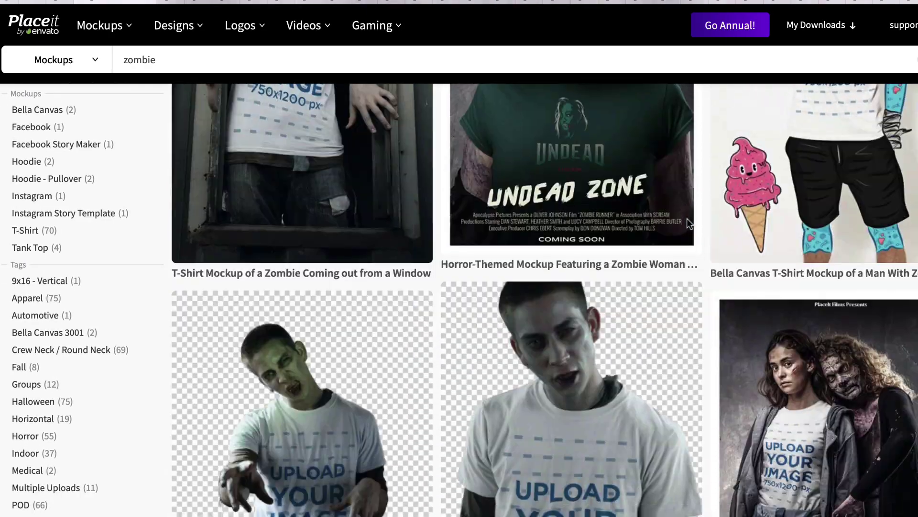
{"action": "scroll", "coordinate": [687, 218], "scroll_direction": "down", "scroll_amount": 10}
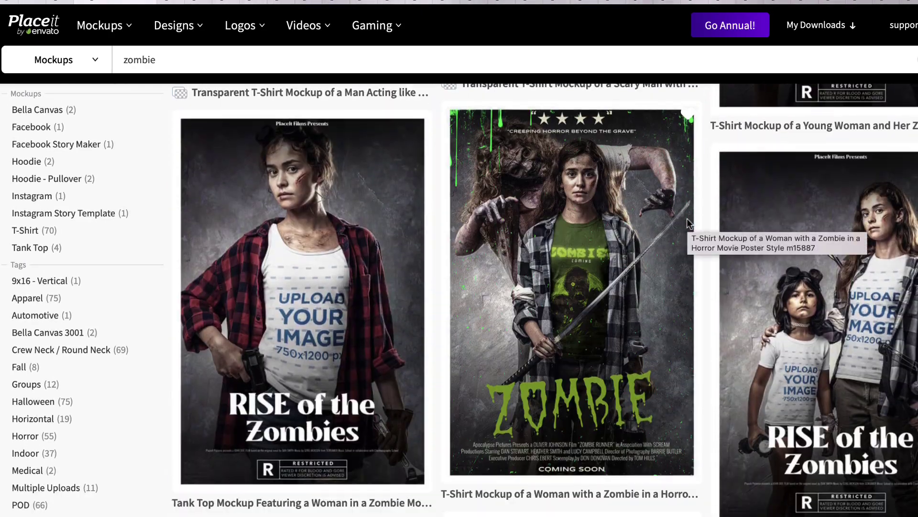
{"action": "scroll", "coordinate": [686, 218], "scroll_direction": "down", "scroll_amount": 3}
{"action": "scroll", "coordinate": [688, 223], "scroll_direction": "down", "scroll_amount": 9}
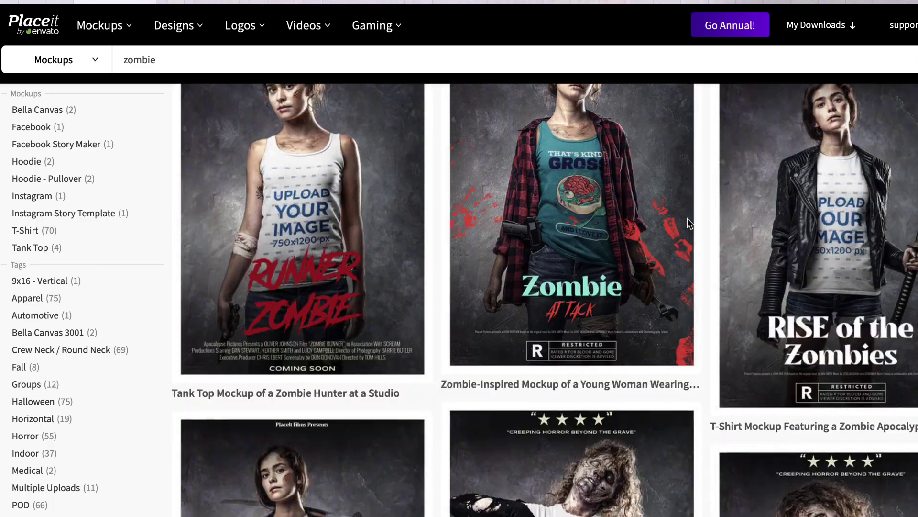
{"action": "scroll", "coordinate": [688, 223], "scroll_direction": "down", "scroll_amount": 13}
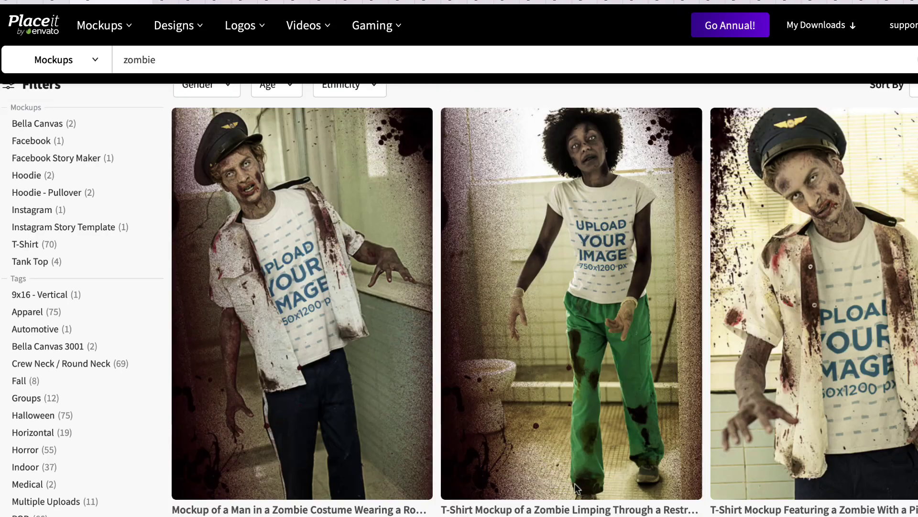
- Open the Halloween-themed mockup of a zombie in a hospital hallway in a new tab, keeping the results page open
{"action": "scroll", "coordinate": [576, 487], "scroll_direction": "down", "scroll_amount": 2}
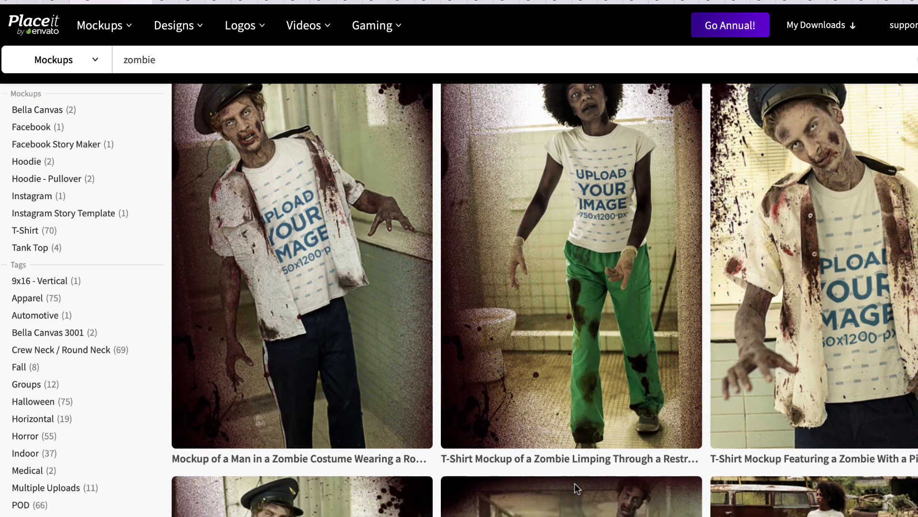
{"action": "scroll", "coordinate": [575, 483], "scroll_direction": "down", "scroll_amount": 5}
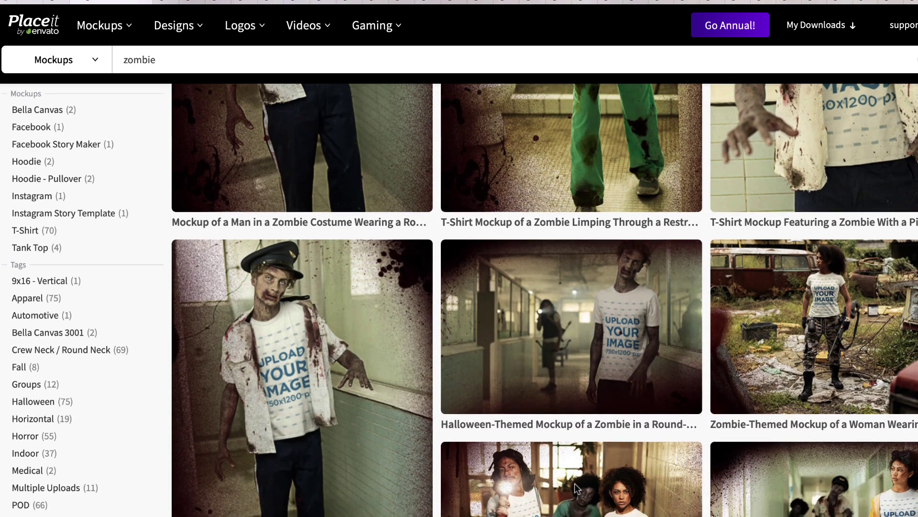
{"action": "right_click", "coordinate": [625, 384]}
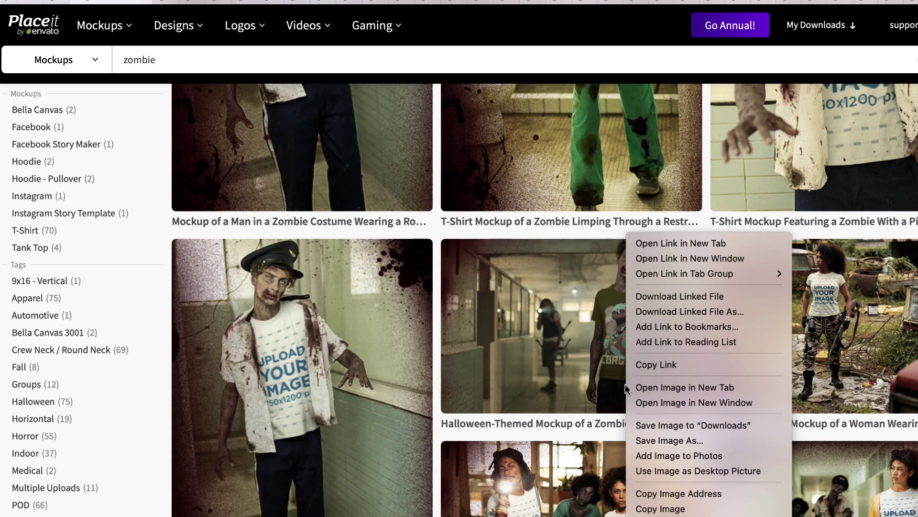
{"action": "left_click", "coordinate": [653, 247]}
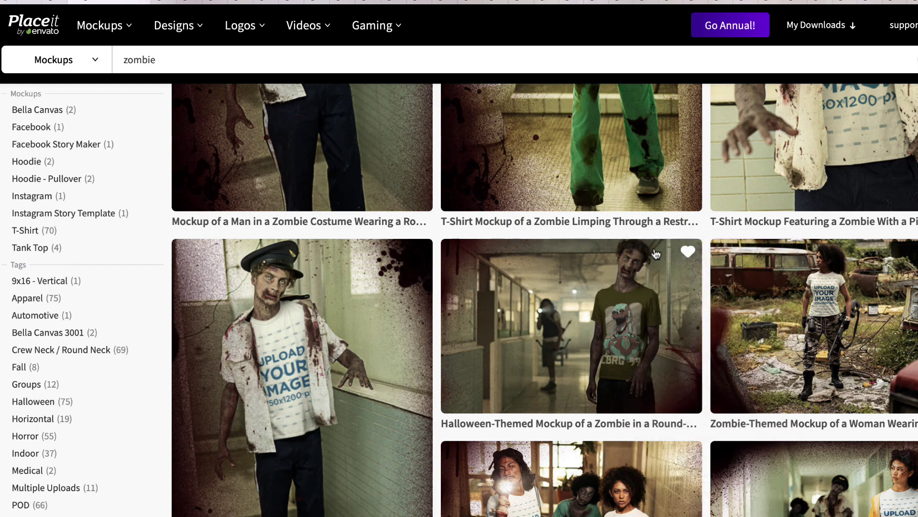
{"action": "scroll", "coordinate": [802, 372], "scroll_direction": "down", "scroll_amount": 3}
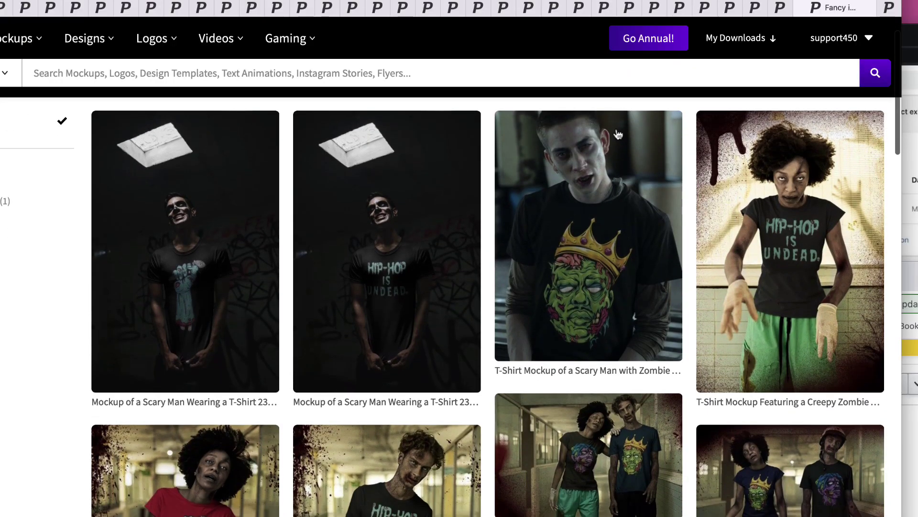
- Review the gallery of finished zombie T-shirt mockups, checking how each design looks on the models and flat shirts
{"action": "mouse_move", "coordinate": [613, 249]}
{"action": "scroll", "coordinate": [615, 254], "scroll_direction": "down", "scroll_amount": 2}
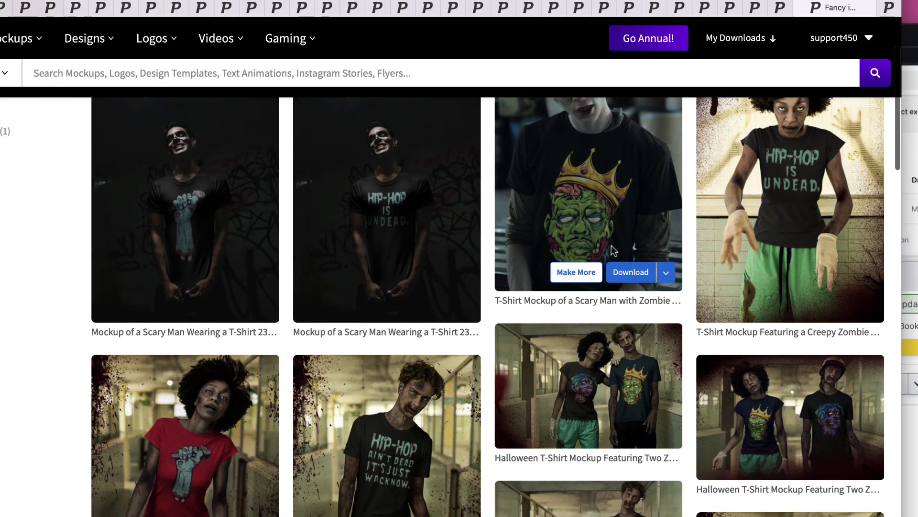
{"action": "scroll", "coordinate": [628, 314], "scroll_direction": "down", "scroll_amount": 2}
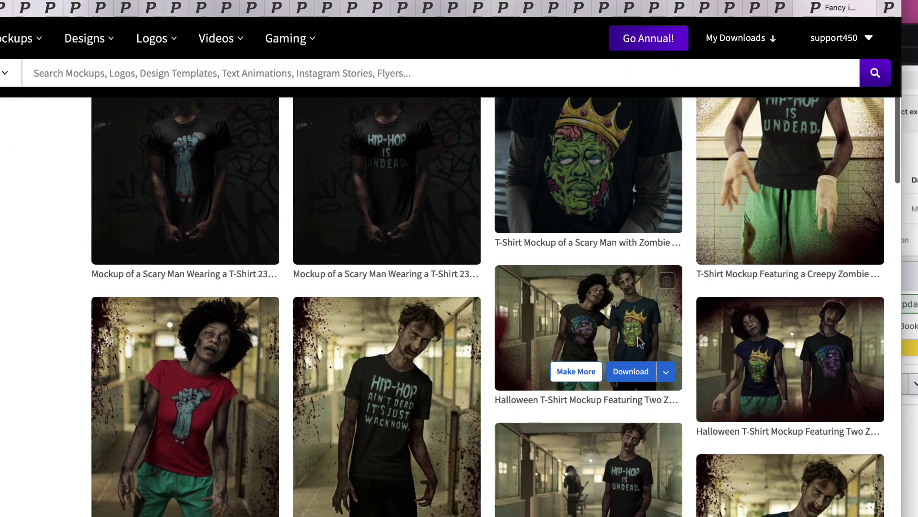
{"action": "scroll", "coordinate": [635, 340], "scroll_direction": "down", "scroll_amount": 2}
{"action": "scroll", "coordinate": [635, 344], "scroll_direction": "down", "scroll_amount": 1}
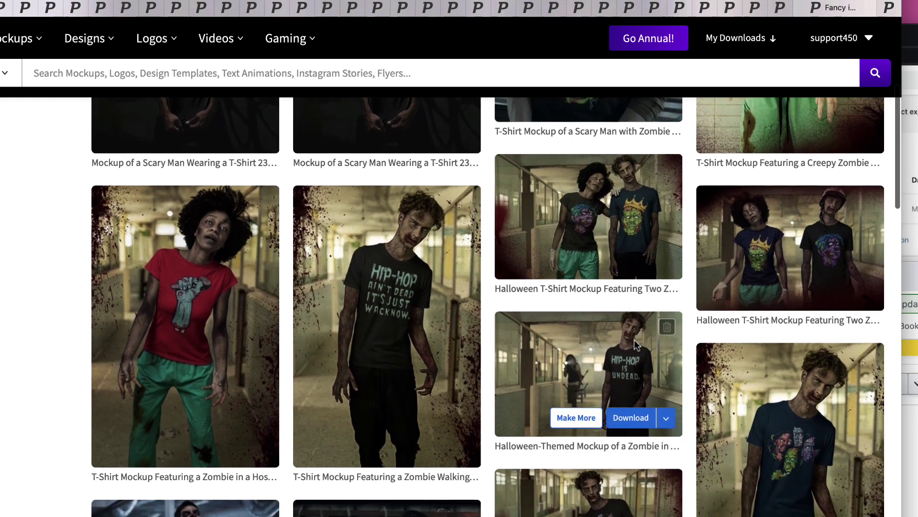
{"action": "scroll", "coordinate": [716, 392], "scroll_direction": "down", "scroll_amount": 4}
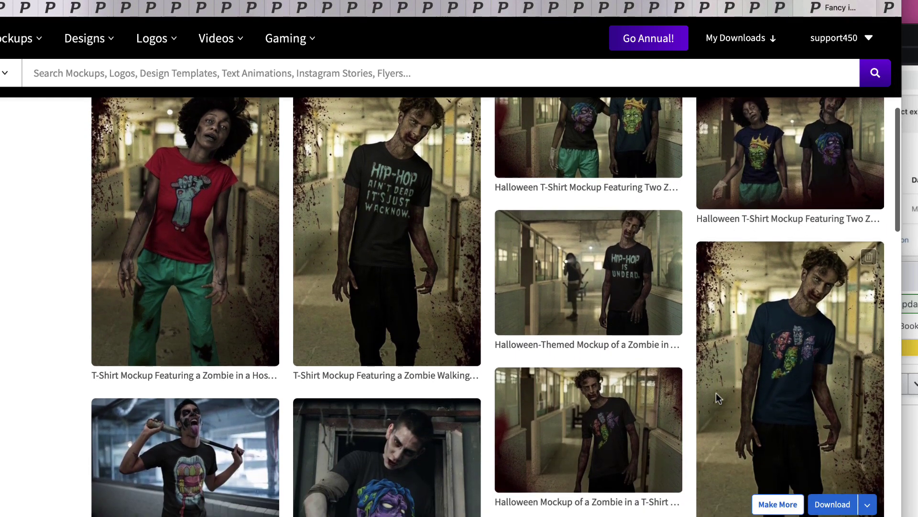
{"action": "scroll", "coordinate": [716, 392], "scroll_direction": "down", "scroll_amount": 5}
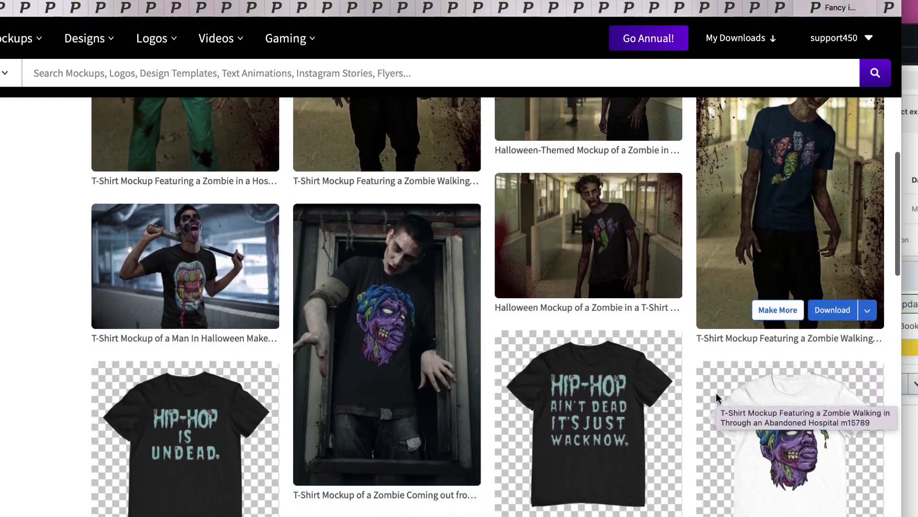
{"action": "scroll", "coordinate": [716, 392], "scroll_direction": "down", "scroll_amount": 2}
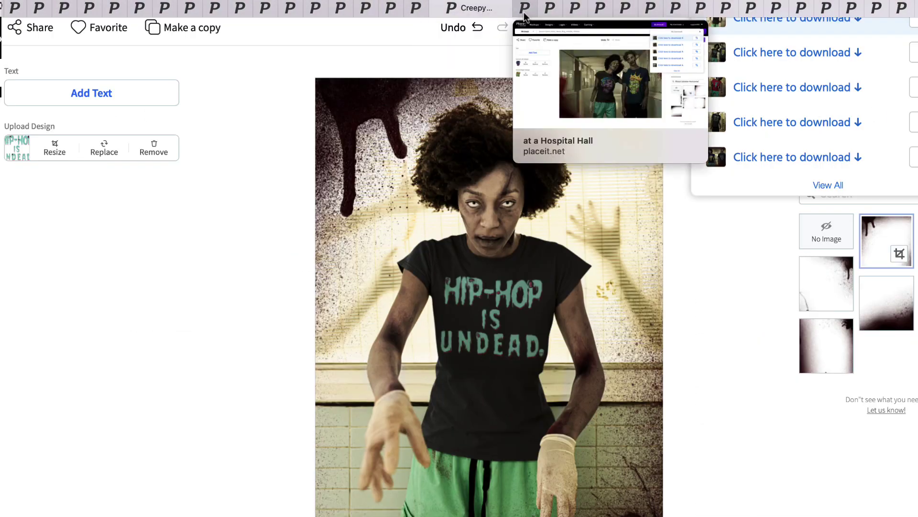
- Look through the zombie mockups open in the other tabs, and view the finished mockup gallery again
{"action": "left_click", "coordinate": [524, 12]}
{"action": "left_click", "coordinate": [543, 14]}
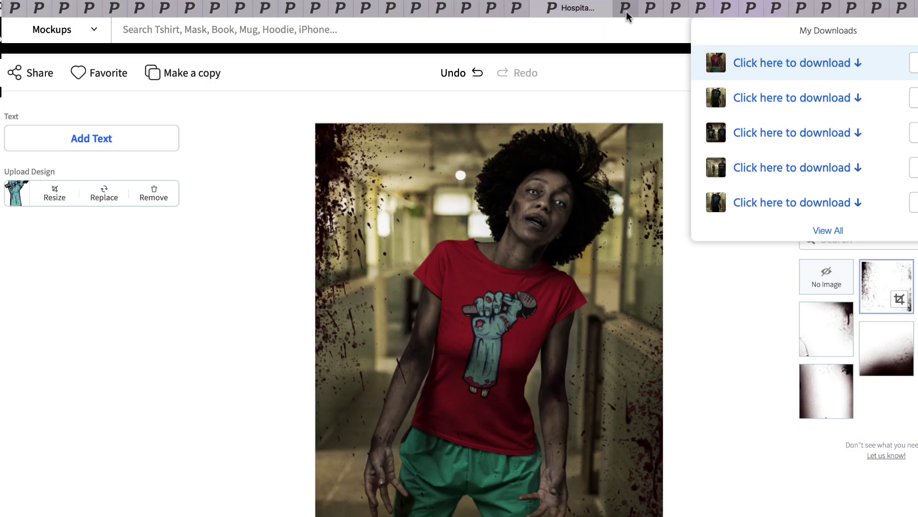
{"action": "left_click", "coordinate": [626, 11]}
{"action": "left_click", "coordinate": [651, 10]}
{"action": "left_click", "coordinate": [675, 11]}
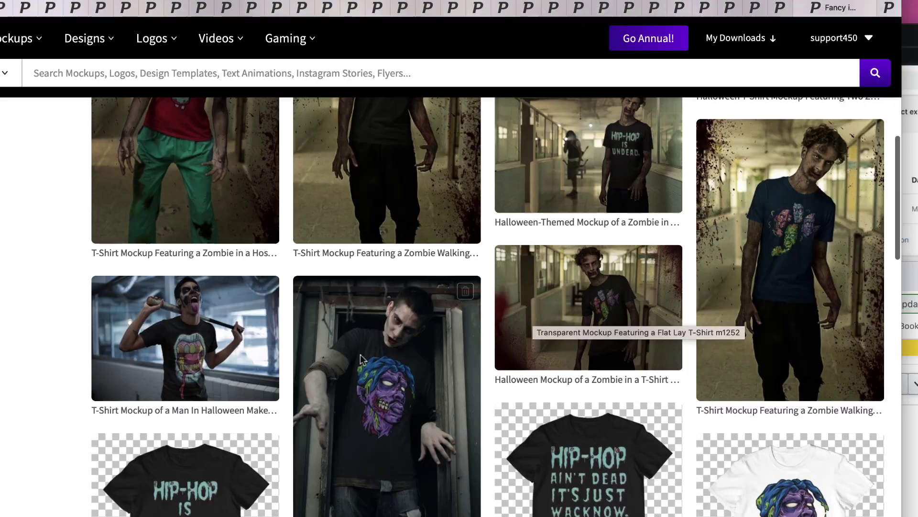
{"action": "scroll", "coordinate": [245, 352], "scroll_direction": "up", "scroll_amount": 3}
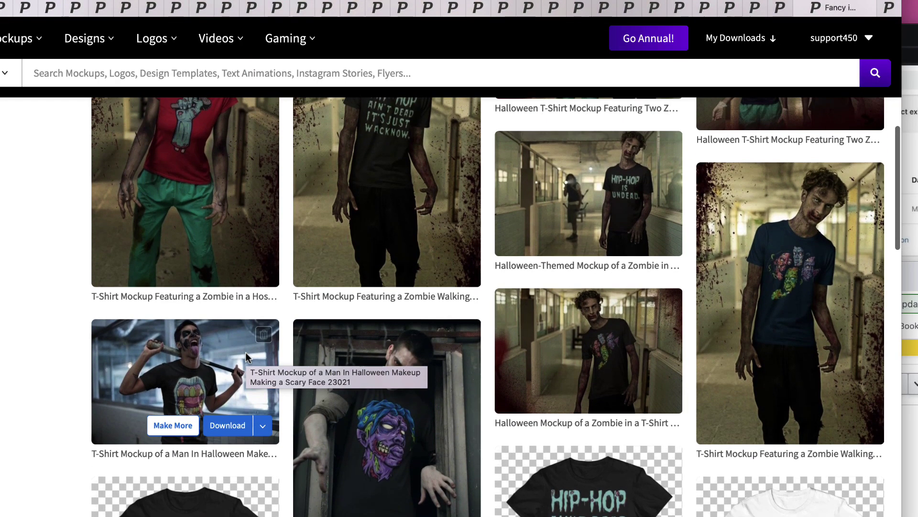
{"action": "scroll", "coordinate": [343, 302], "scroll_direction": "up", "scroll_amount": 2}
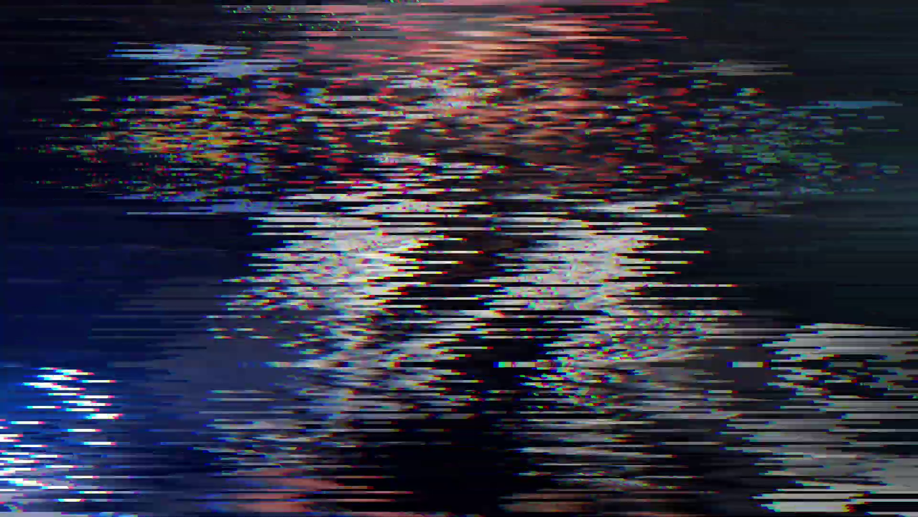
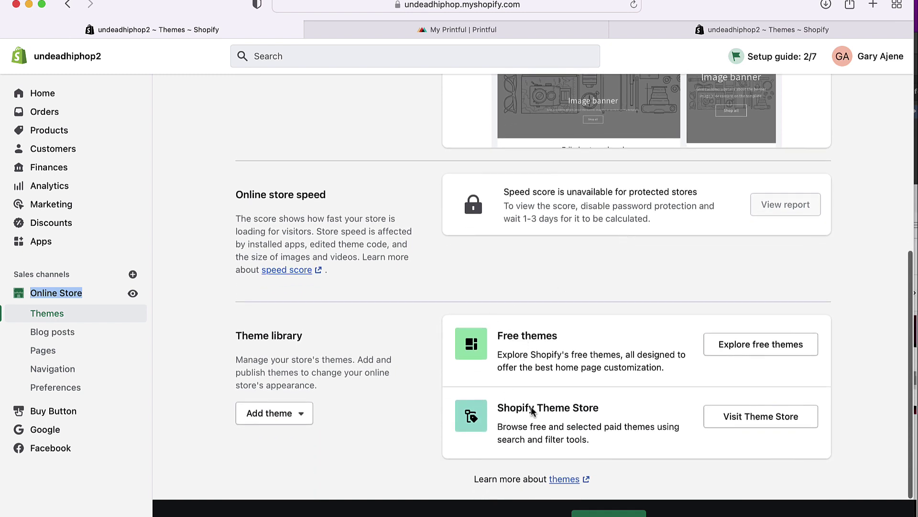
- Open the free themes collection for the Shopify online store and browse the available themes
{"action": "left_click", "coordinate": [778, 345]}
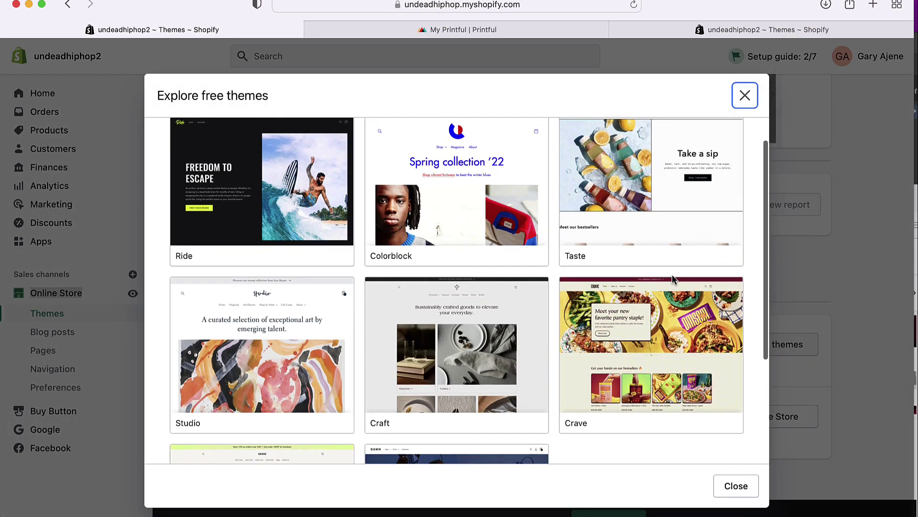
{"action": "scroll", "coordinate": [673, 278], "scroll_direction": "down", "scroll_amount": 5}
{"action": "scroll", "coordinate": [673, 278], "scroll_direction": "up", "scroll_amount": 3}
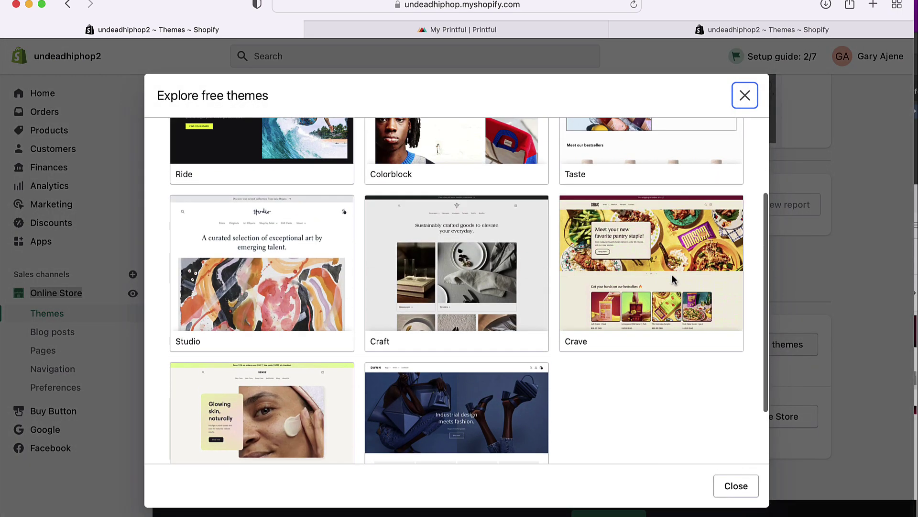
{"action": "scroll", "coordinate": [672, 279], "scroll_direction": "up", "scroll_amount": 2}
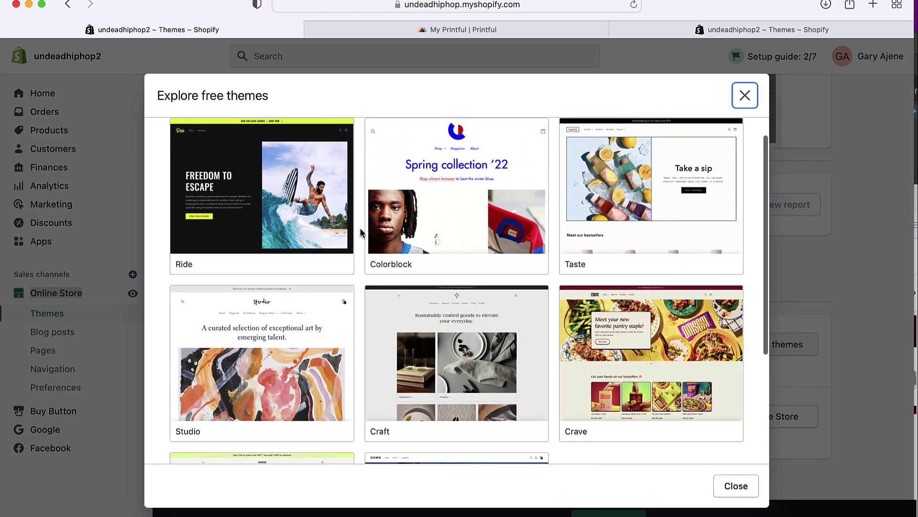
{"action": "scroll", "coordinate": [508, 217], "scroll_direction": "down", "scroll_amount": 5}
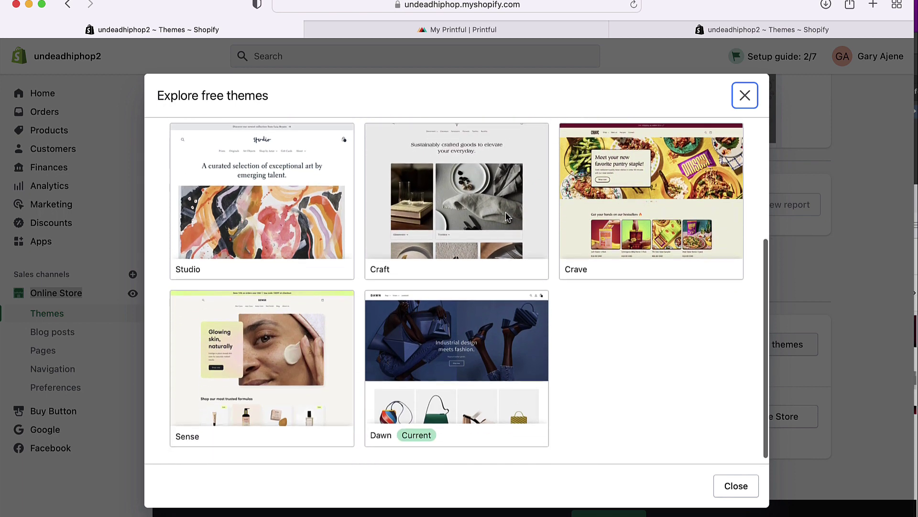
- Close the free themes collection, open the Shopify Theme Store, and browse the paid themes with their styles and prices
{"action": "left_click", "coordinate": [744, 95]}
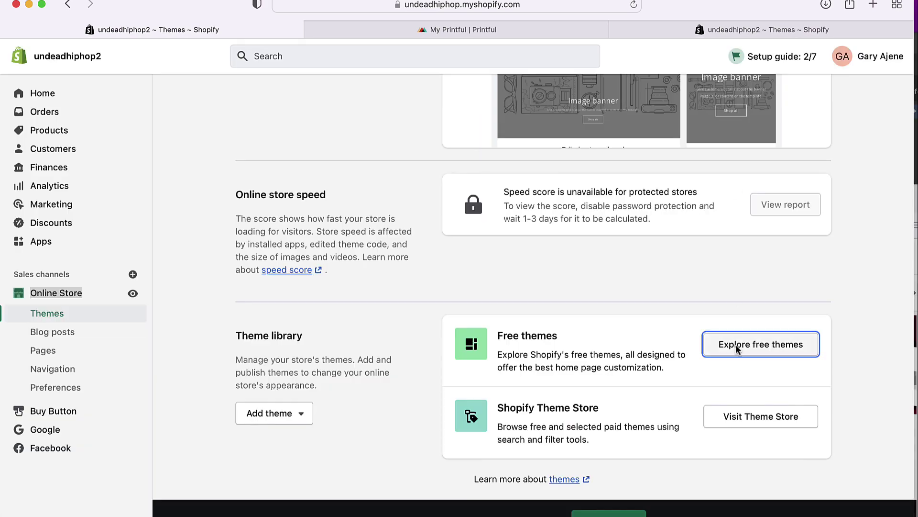
{"action": "left_click", "coordinate": [761, 414]}
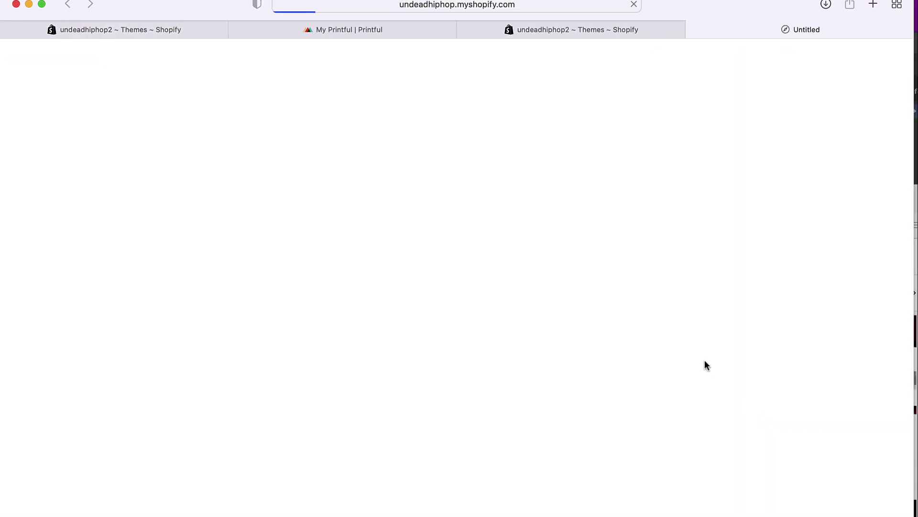
{"action": "scroll", "coordinate": [679, 344], "scroll_direction": "down", "scroll_amount": 6}
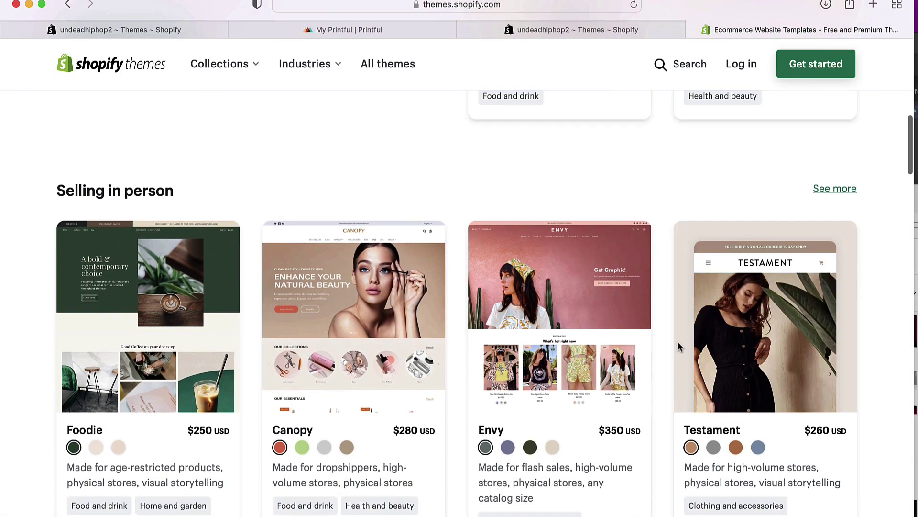
{"action": "scroll", "coordinate": [678, 341], "scroll_direction": "down", "scroll_amount": 3}
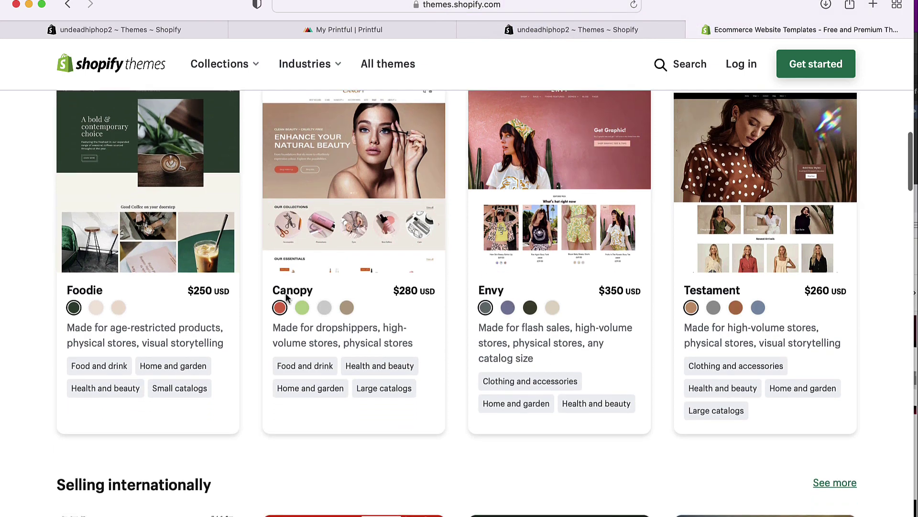
{"action": "scroll", "coordinate": [463, 341], "scroll_direction": "down", "scroll_amount": 6}
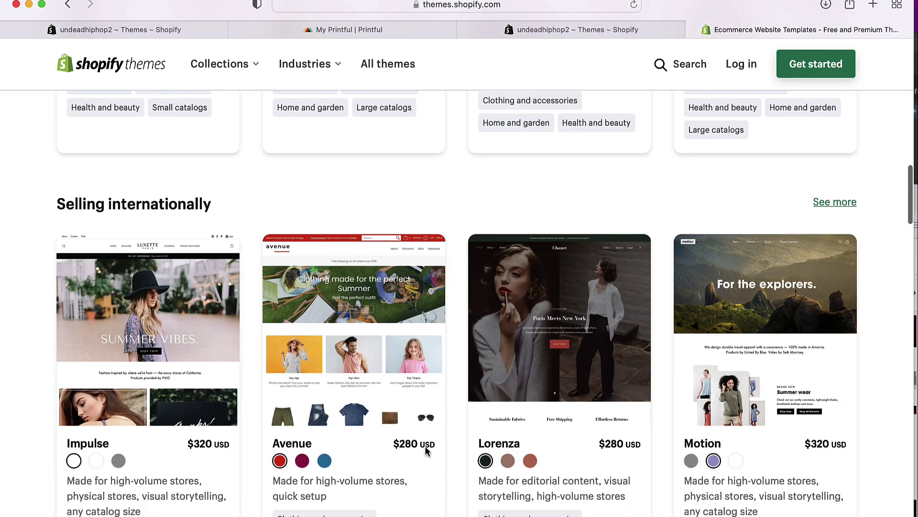
{"action": "scroll", "coordinate": [428, 368], "scroll_direction": "up", "scroll_amount": 10}
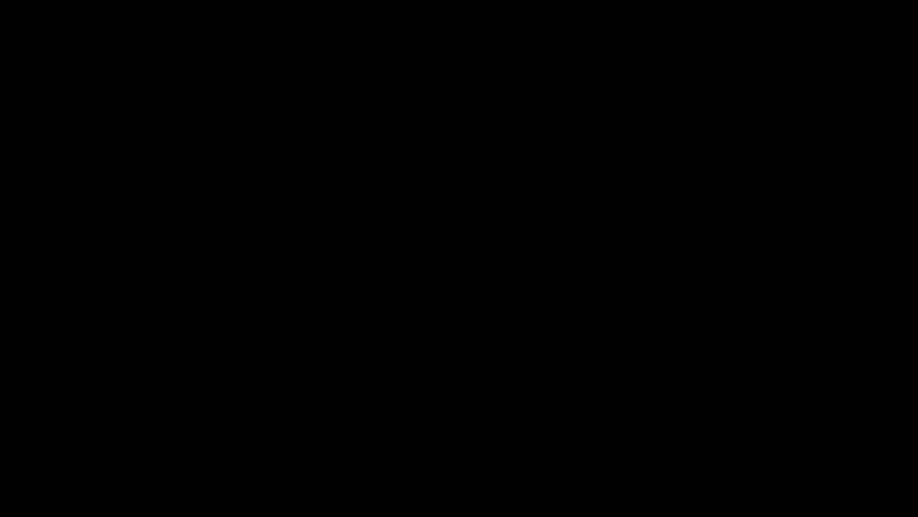
- Open the current Dawn theme for customization and look over the home page preview from the image banner downward
{"action": "scroll", "coordinate": [388, 148], "scroll_direction": "up", "scroll_amount": 2}
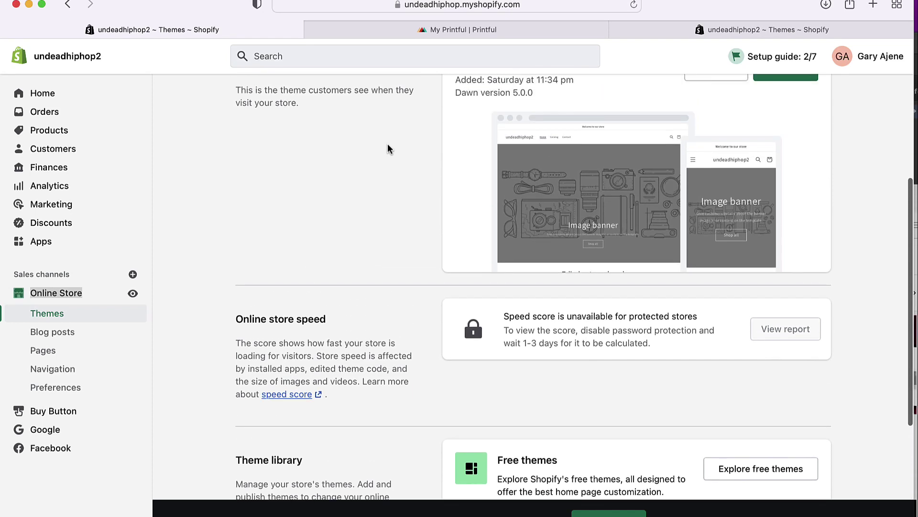
{"action": "scroll", "coordinate": [387, 148], "scroll_direction": "down", "scroll_amount": 1}
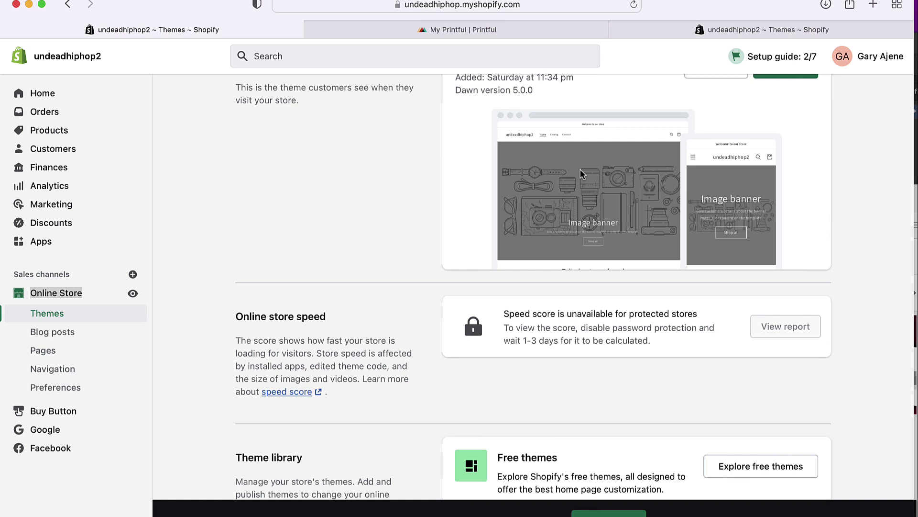
{"action": "scroll", "coordinate": [581, 170], "scroll_direction": "down", "scroll_amount": 1}
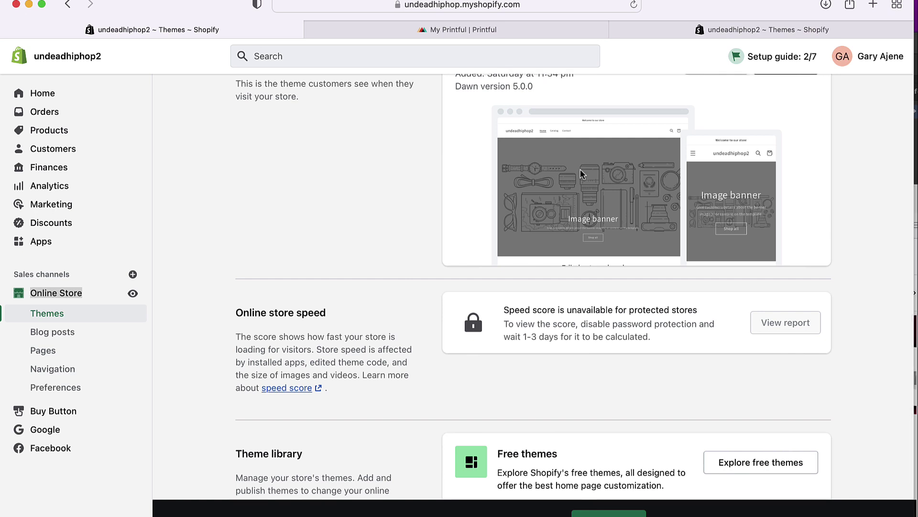
{"action": "scroll", "coordinate": [785, 199], "scroll_direction": "up", "scroll_amount": 4}
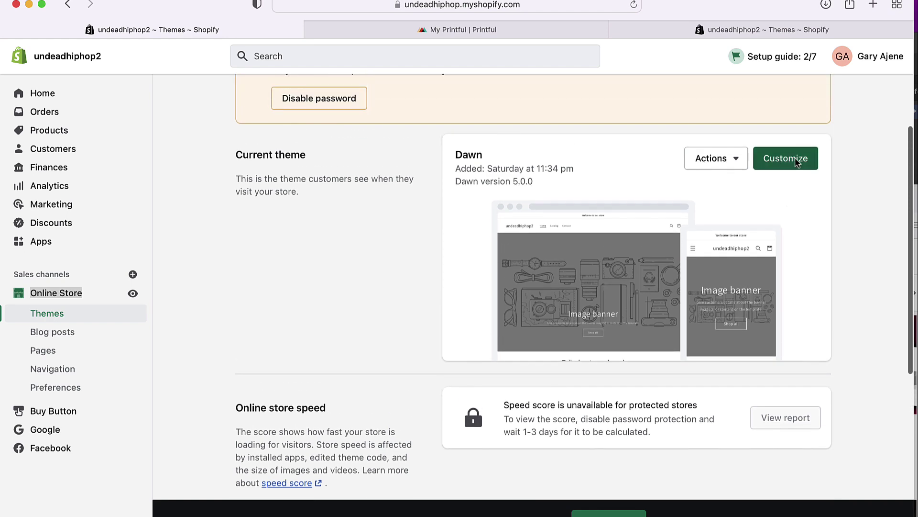
{"action": "left_click", "coordinate": [786, 159]}
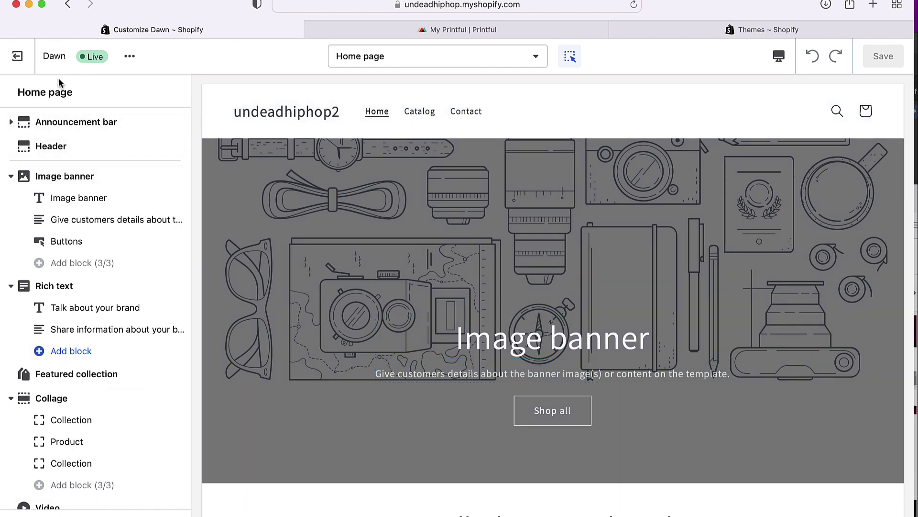
{"action": "scroll", "coordinate": [447, 236], "scroll_direction": "down", "scroll_amount": 6}
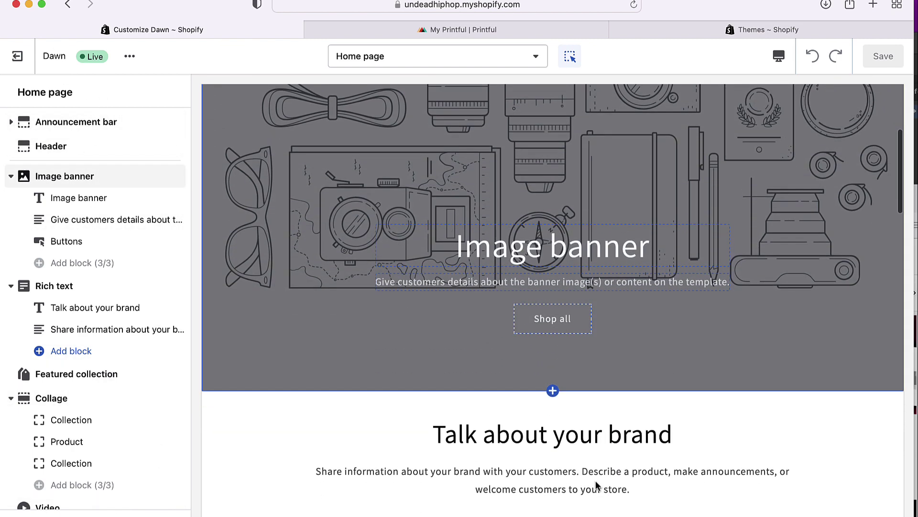
{"action": "scroll", "coordinate": [518, 423], "scroll_direction": "down", "scroll_amount": 4}
{"action": "scroll", "coordinate": [509, 392], "scroll_direction": "up", "scroll_amount": 10}
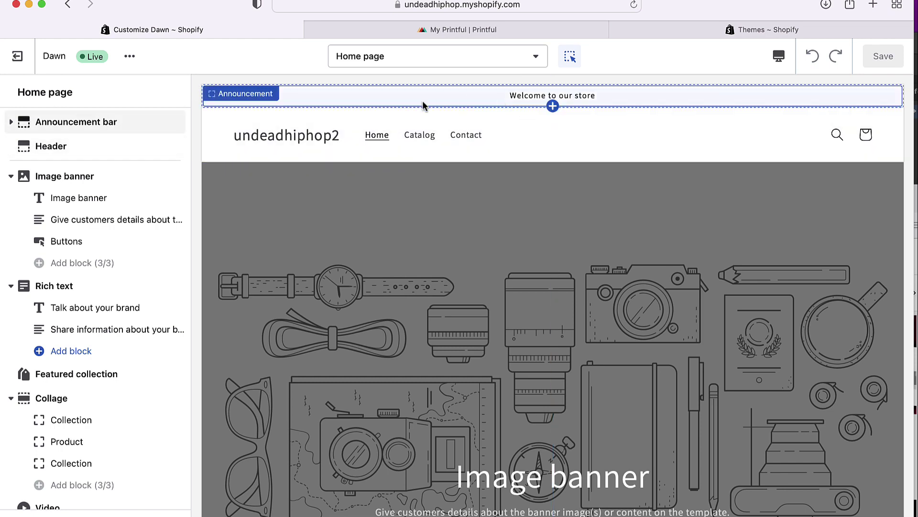
- Add a second announcement below "Welcome to our store" and replace "store" in its text with "the After"
{"action": "left_click", "coordinate": [108, 122]}
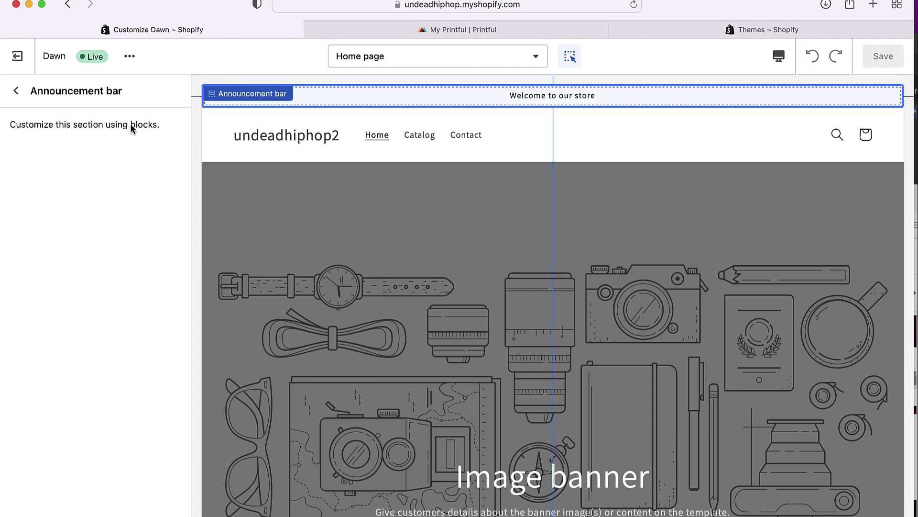
{"action": "left_click", "coordinate": [18, 91]}
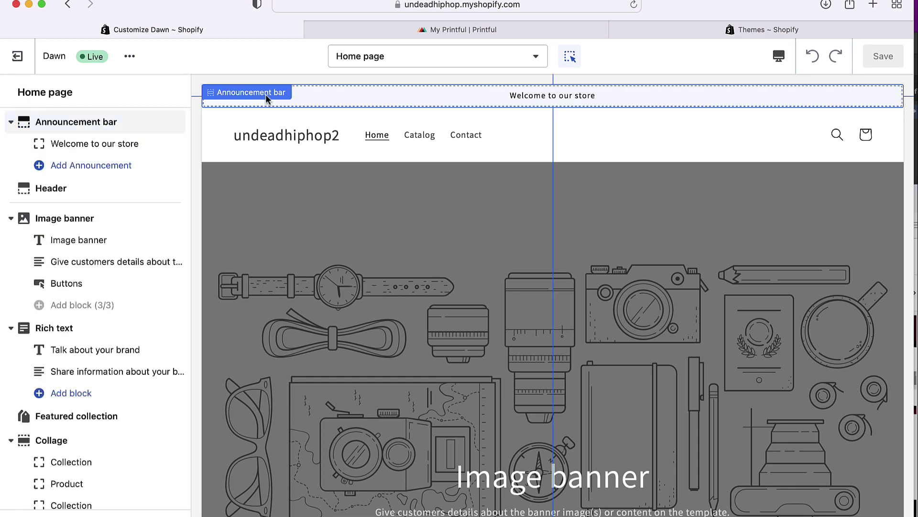
{"action": "left_click", "coordinate": [561, 112]}
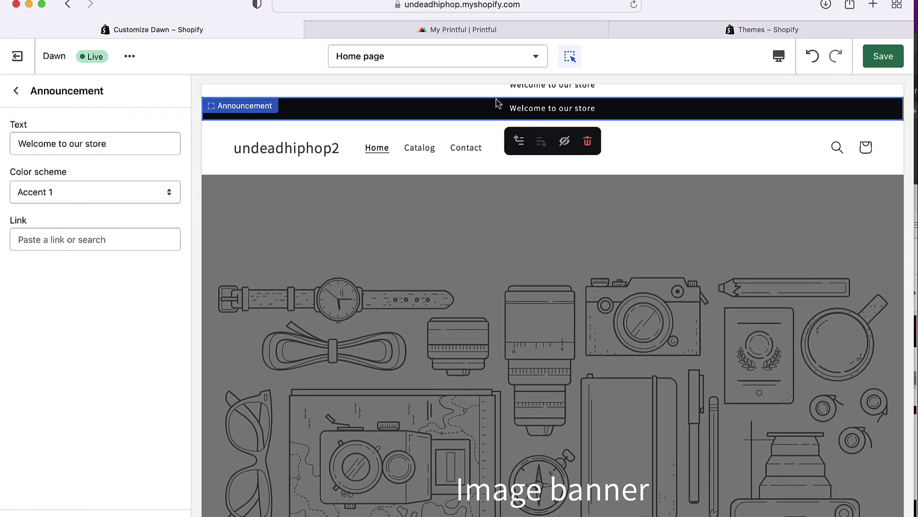
{"action": "left_click", "coordinate": [122, 143]}
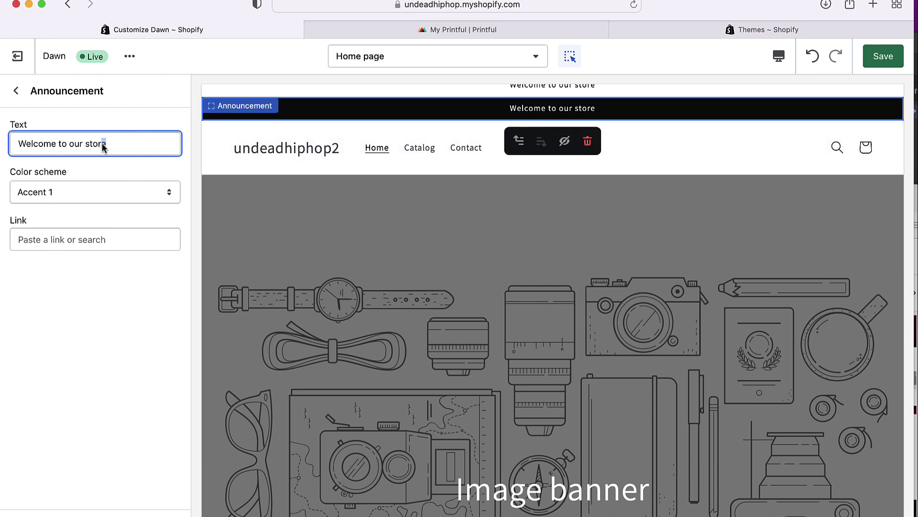
{"action": "left_click_drag", "start_coordinate": [113, 145], "coordinate": [86, 148]}
{"action": "key", "text": "Right"}
{"action": "double_click", "coordinate": [86, 147]}
{"action": "type", "text": "t"}
{"action": "type", "text": "he After"}
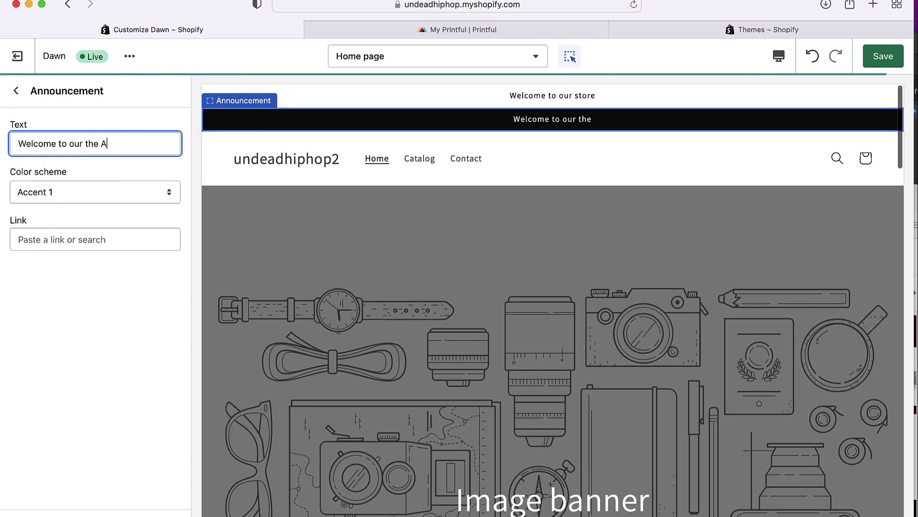
{"action": "key", "text": "BackSpace"}
{"action": "key", "text": "BackSpace"}
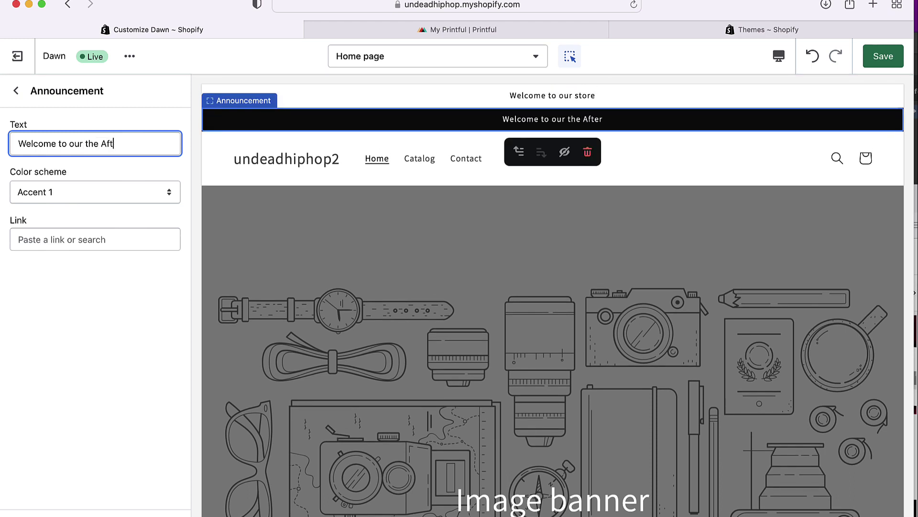
{"action": "type", "text": "ft"}
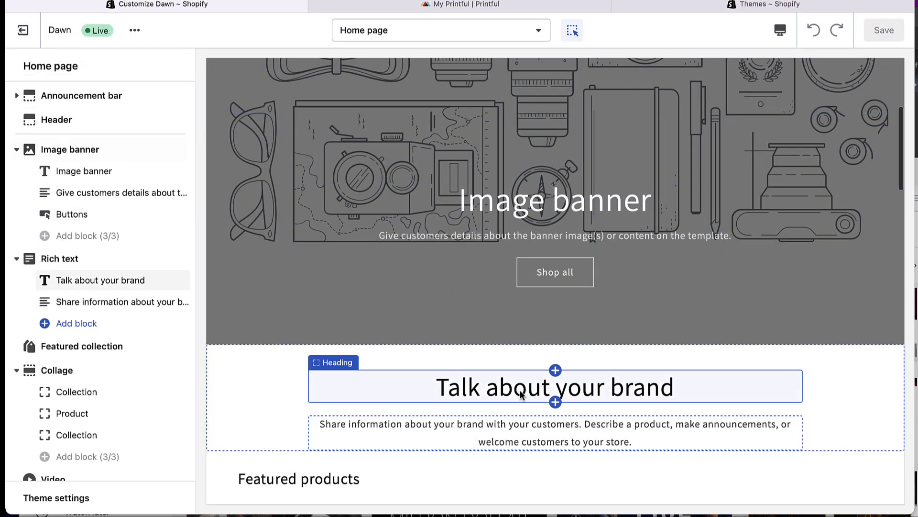
- Add a second announcement block directly below "Welcome to our store" in the home page's announcement bar
{"action": "scroll", "coordinate": [520, 393], "scroll_direction": "down", "scroll_amount": 3}
{"action": "scroll", "coordinate": [521, 392], "scroll_direction": "down", "scroll_amount": 4}
{"action": "scroll", "coordinate": [510, 338], "scroll_direction": "up", "scroll_amount": 10}
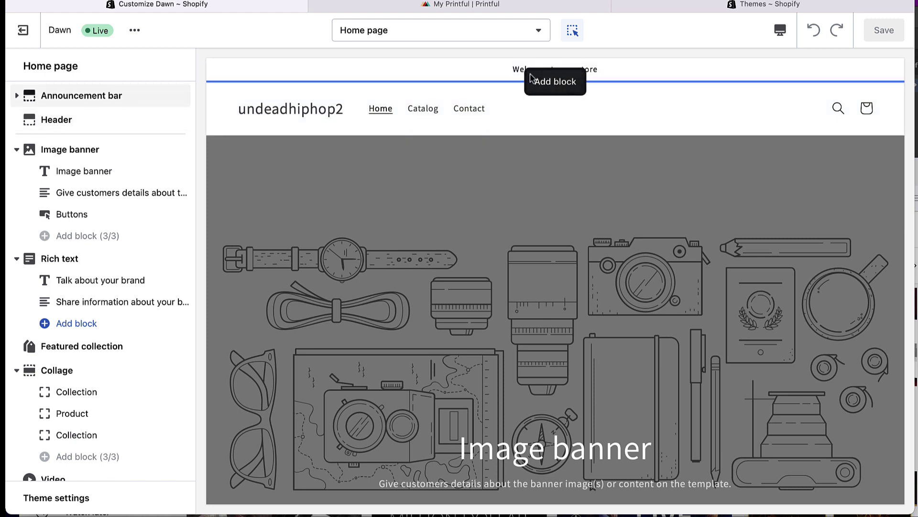
{"action": "left_click", "coordinate": [117, 100]}
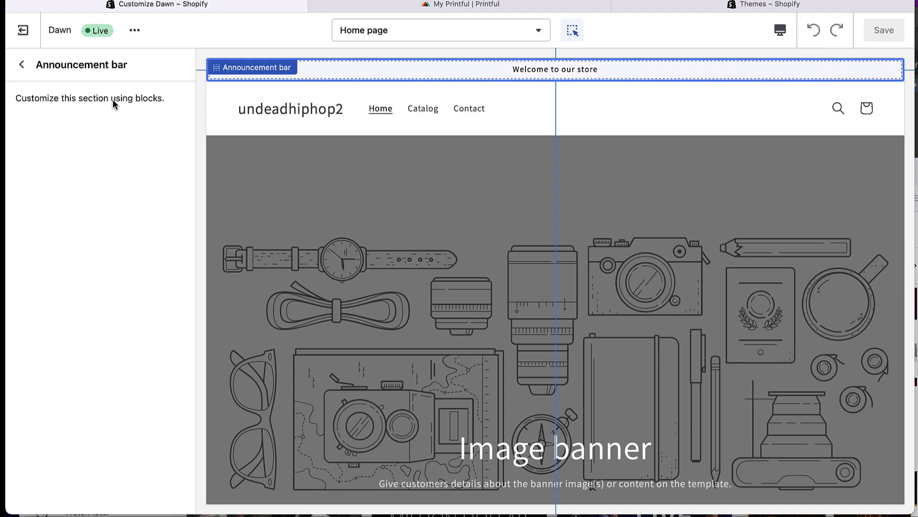
{"action": "left_click", "coordinate": [22, 64]}
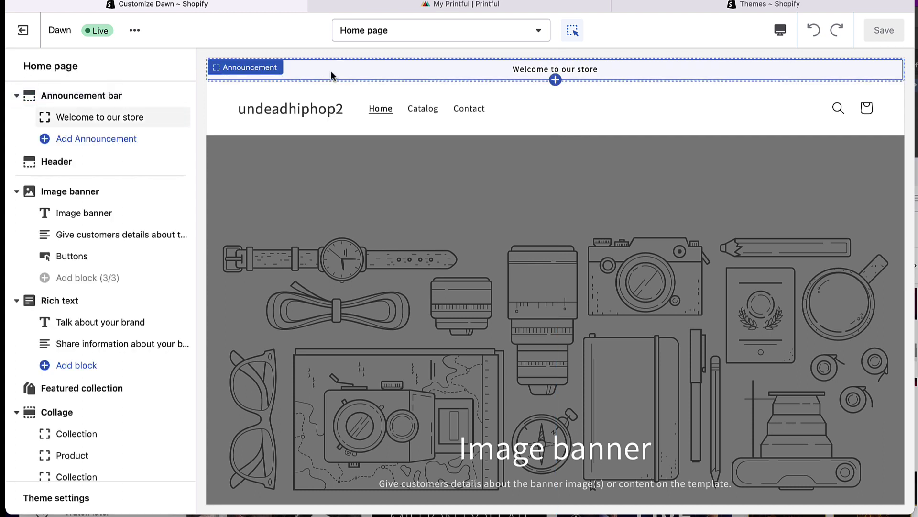
{"action": "left_click", "coordinate": [564, 83]}
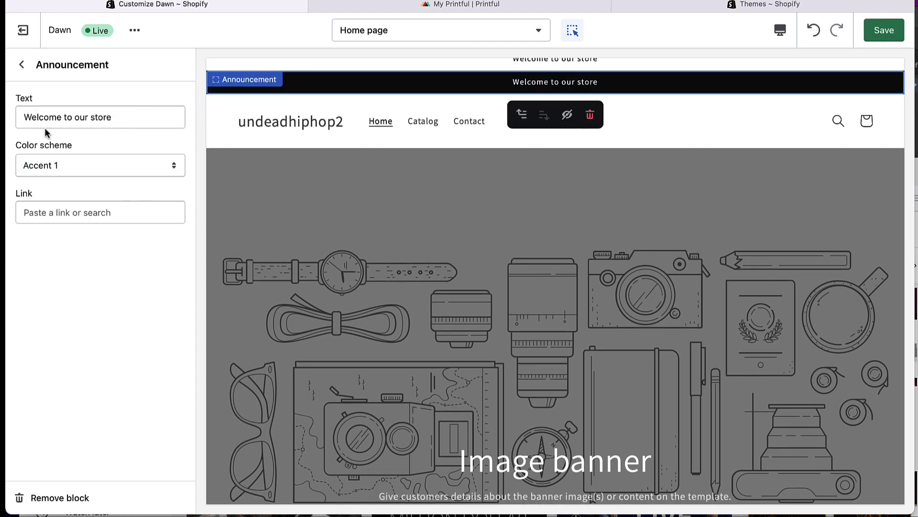
- Change the new announcement's text to "Welcome to our the Afterlife"
{"action": "left_click", "coordinate": [127, 117]}
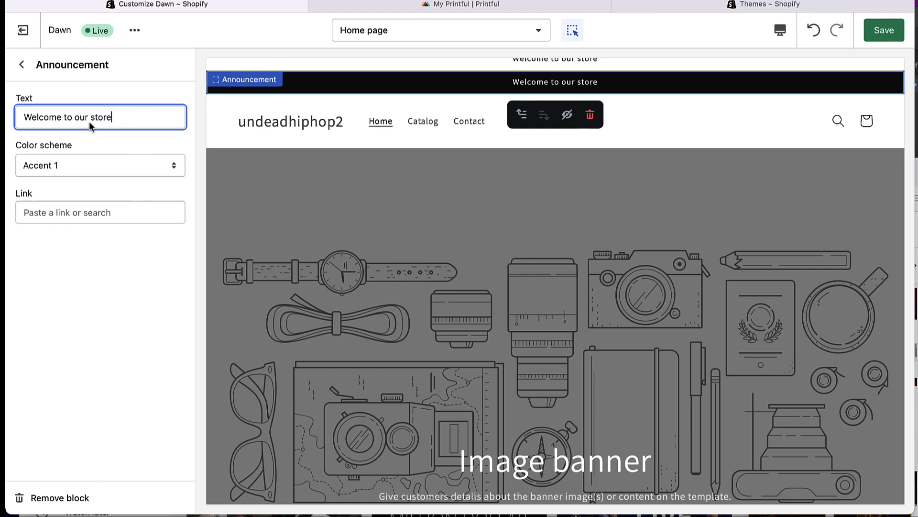
{"action": "key", "text": "BackSpace"}
{"action": "key", "text": "BackSpace"}
{"action": "key", "text": "BackSpace"}
{"action": "key", "text": "BackSpace"}
{"action": "key", "text": "BackSpace"}
{"action": "type", "text": "the Afterlife"}
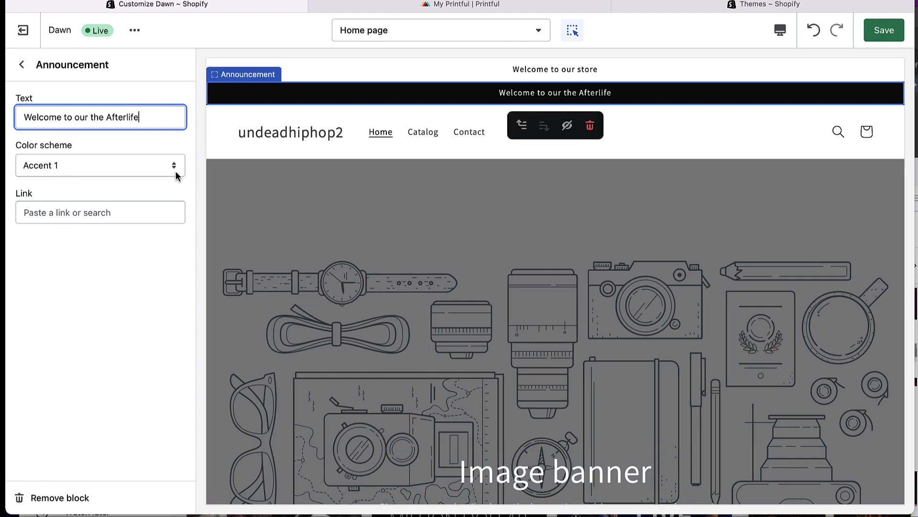
{"action": "key", "text": "Tab"}
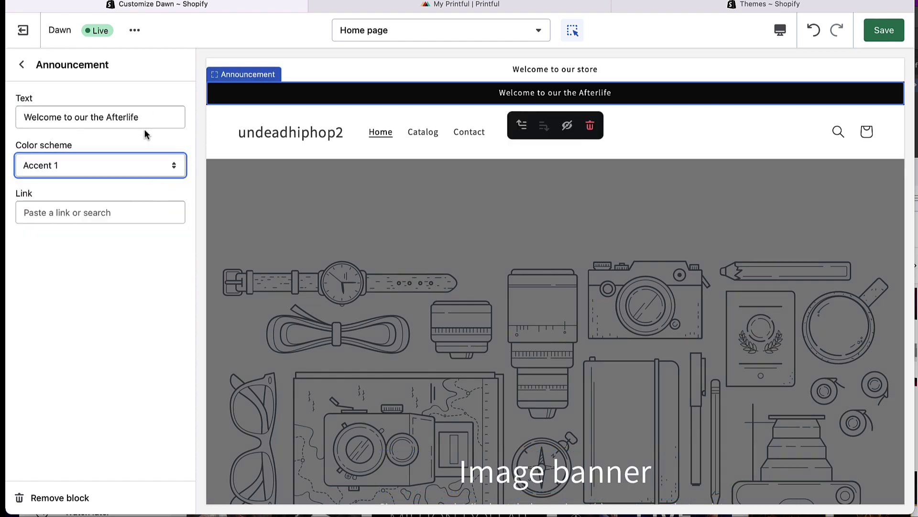
- Try the Accent 2 and Background 1 color schemes on the new announcement, then set it to Inverse and save
{"action": "left_click", "coordinate": [150, 171]}
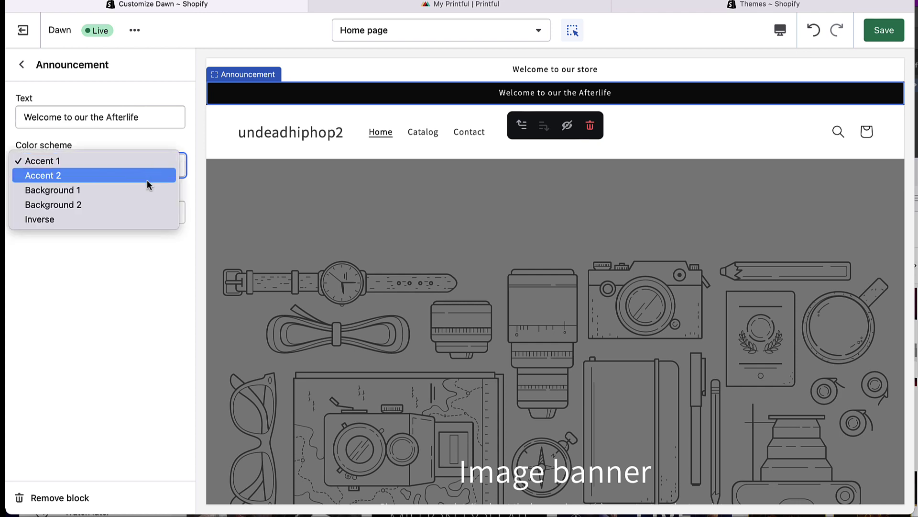
{"action": "left_click", "coordinate": [150, 174]}
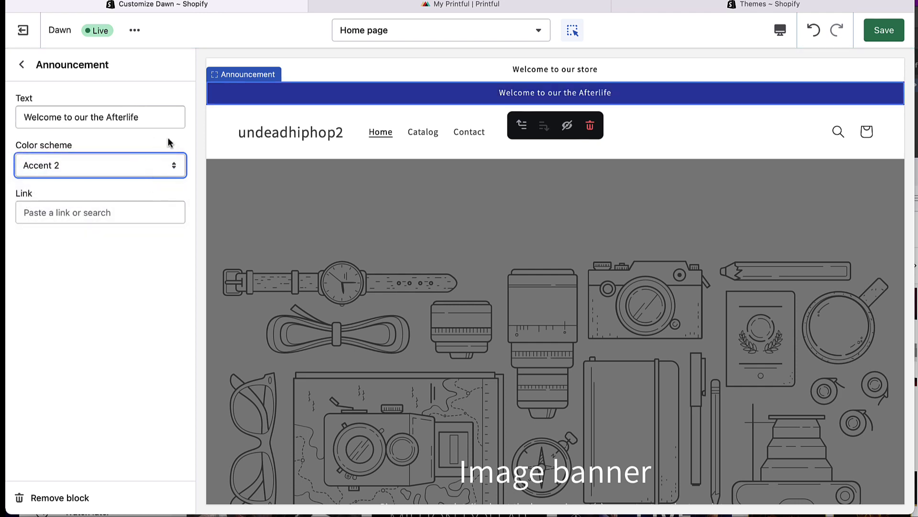
{"action": "left_click", "coordinate": [170, 162]}
{"action": "left_click", "coordinate": [167, 176]}
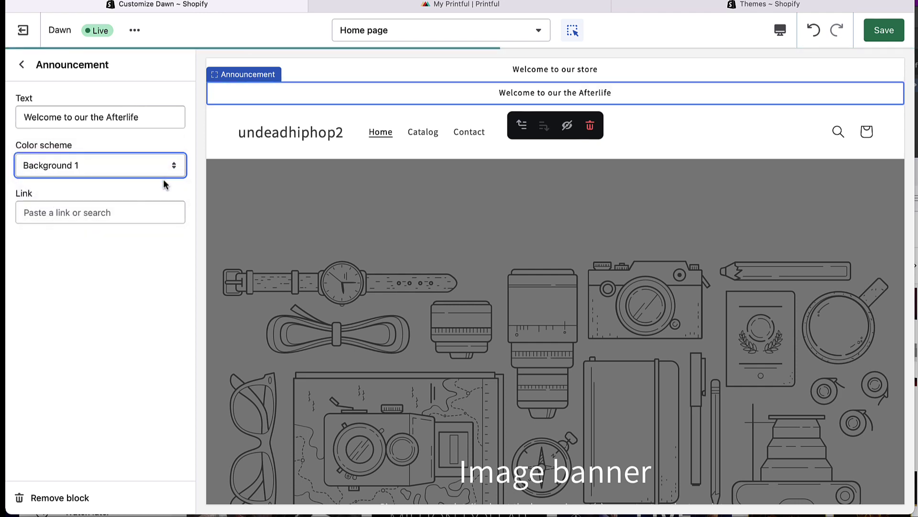
{"action": "left_click", "coordinate": [154, 175]}
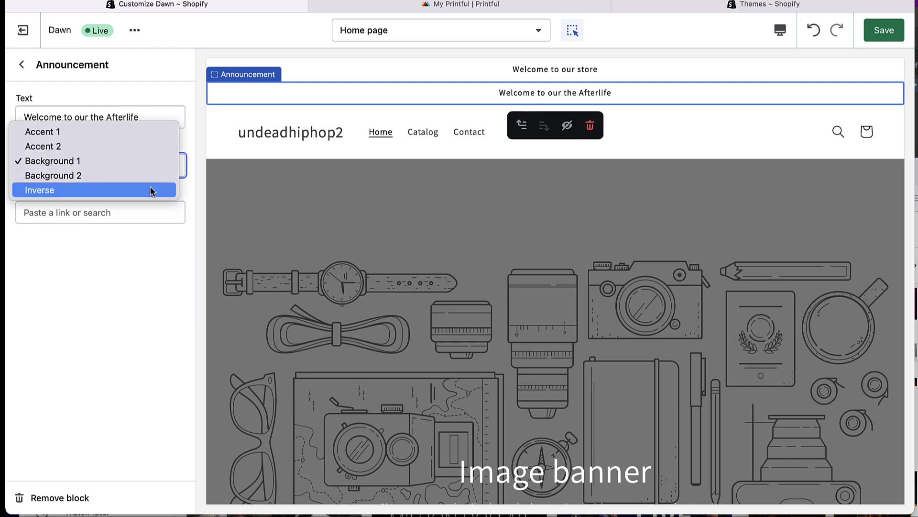
{"action": "left_click", "coordinate": [150, 192]}
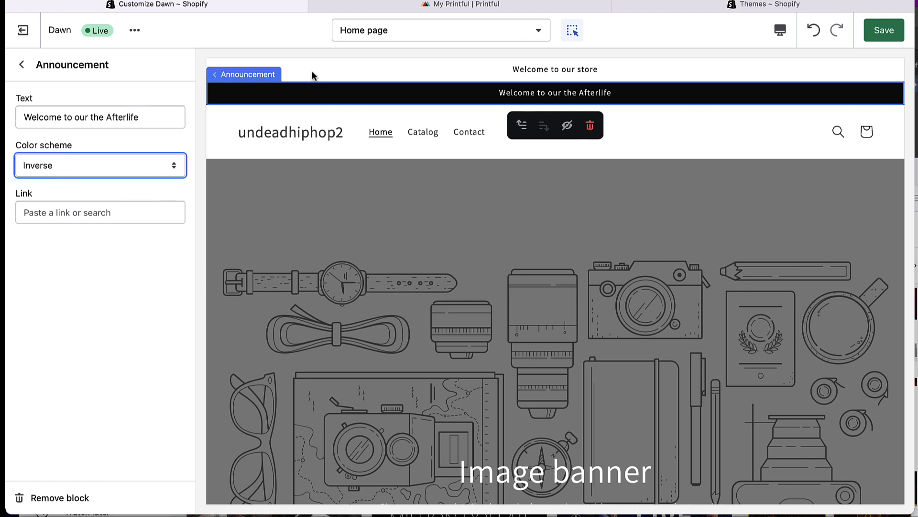
{"action": "left_click", "coordinate": [891, 31]}
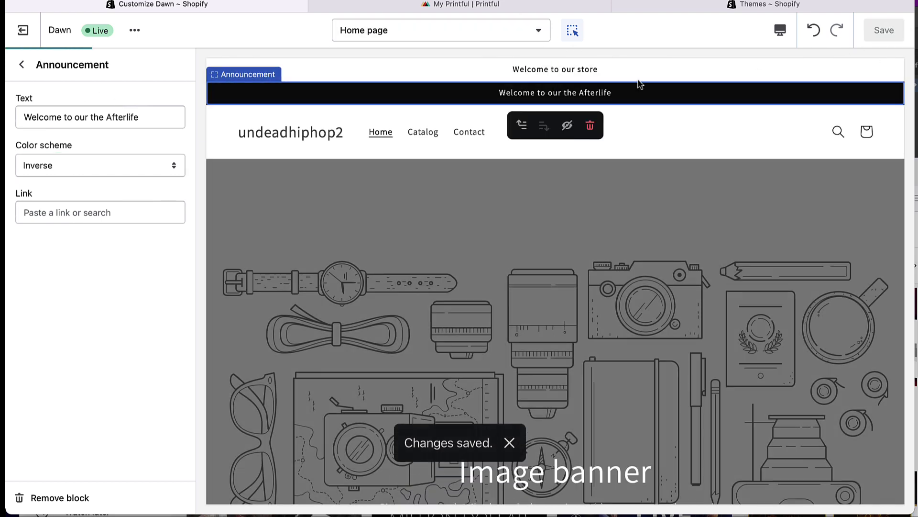
- Upload unded_hip_hop_logo.png from the Desktop as the header's logo image and set its custom width to 170px
{"action": "left_click", "coordinate": [22, 65]}
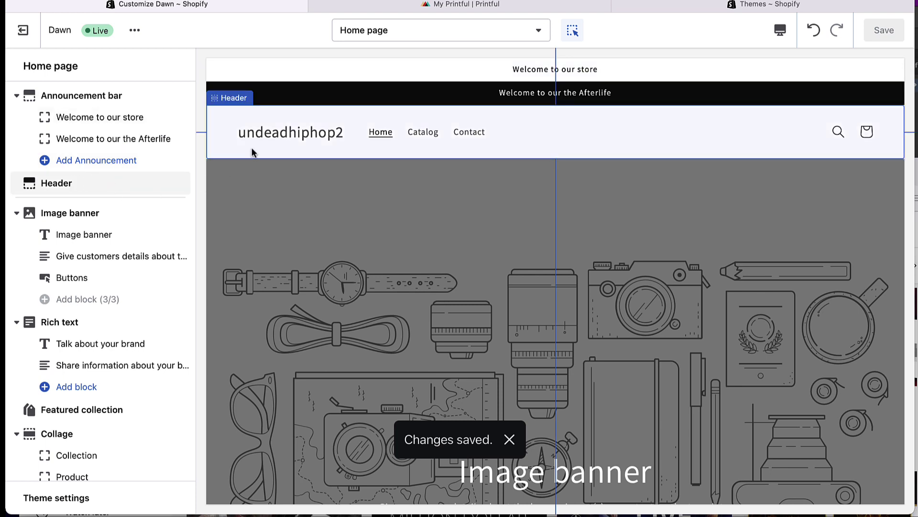
{"action": "left_click", "coordinate": [270, 135]}
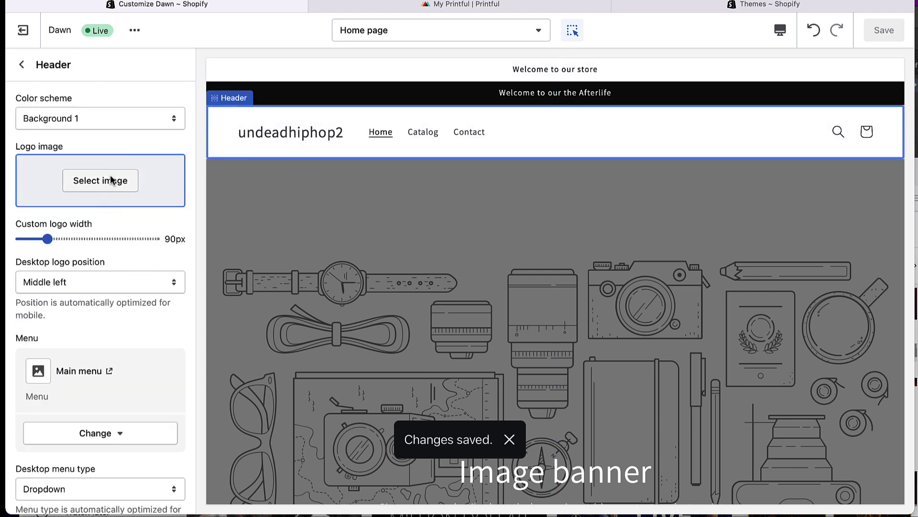
{"action": "left_click", "coordinate": [123, 186]}
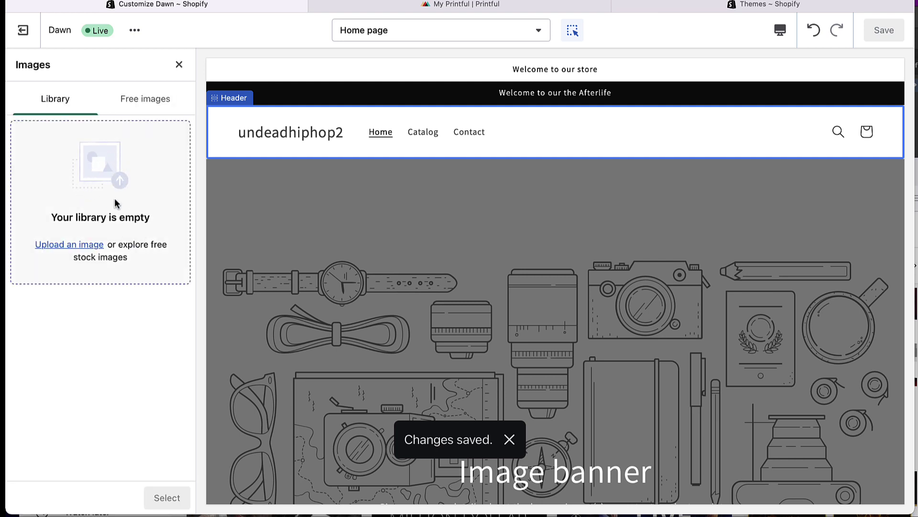
{"action": "left_click", "coordinate": [107, 158]}
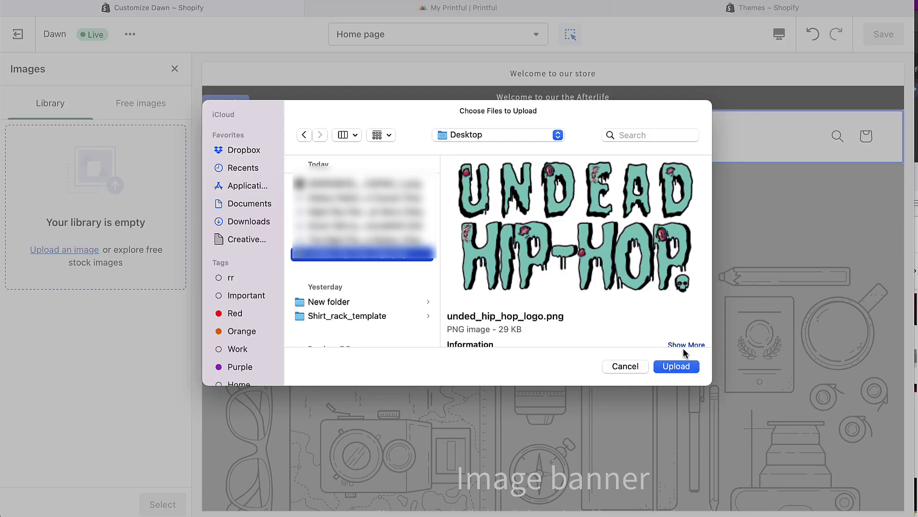
{"action": "left_click", "coordinate": [676, 366]}
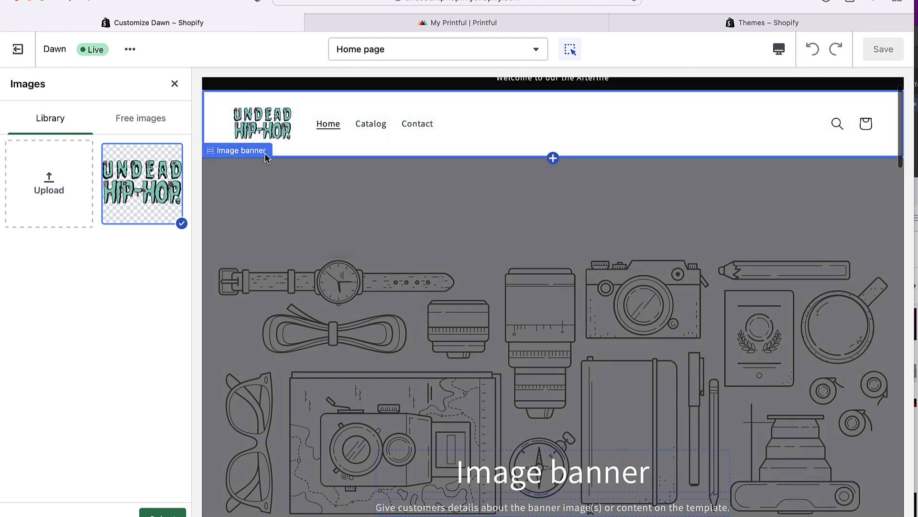
{"action": "left_click", "coordinate": [162, 513]}
{"action": "left_click_drag", "start_coordinate": [43, 370], "coordinate": [55, 370]}
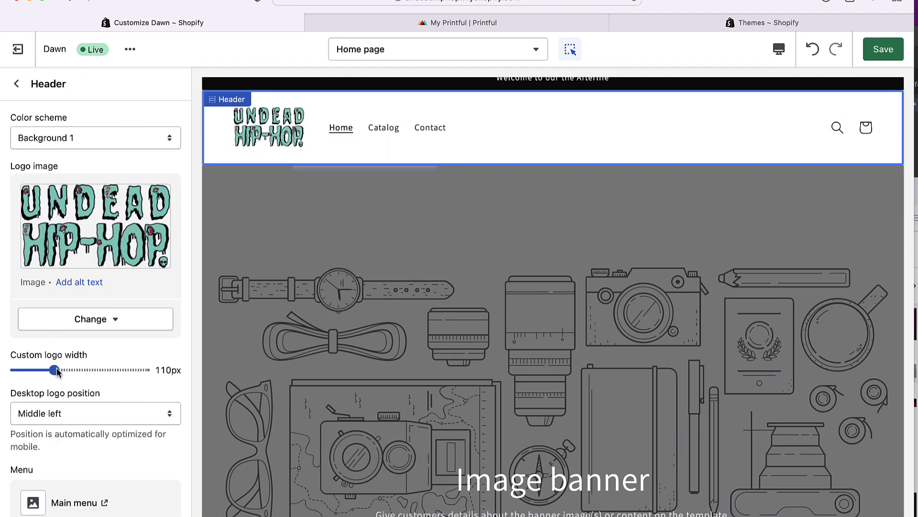
{"action": "left_click_drag", "start_coordinate": [56, 371], "coordinate": [93, 373]}
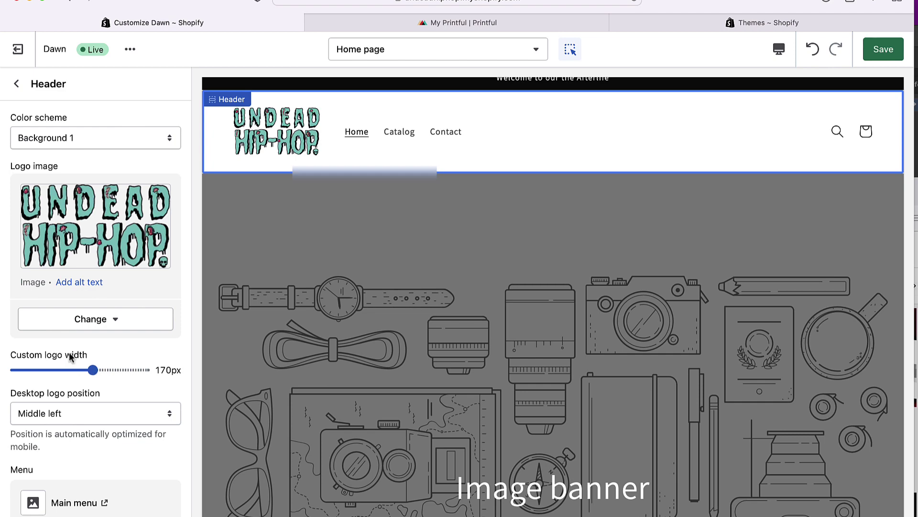
- Try the Top center desktop logo position in the header, then set it back to Middle left and save
{"action": "scroll", "coordinate": [154, 343], "scroll_direction": "down", "scroll_amount": 2}
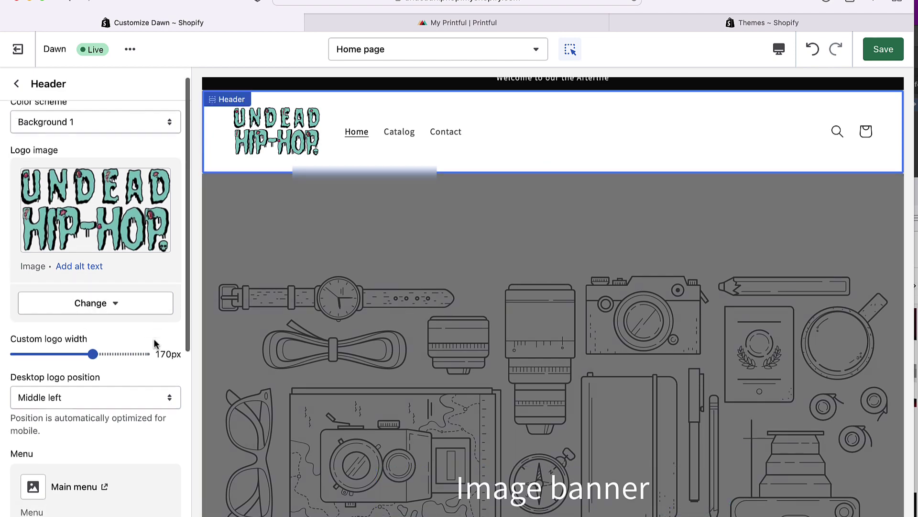
{"action": "scroll", "coordinate": [154, 343], "scroll_direction": "down", "scroll_amount": 3}
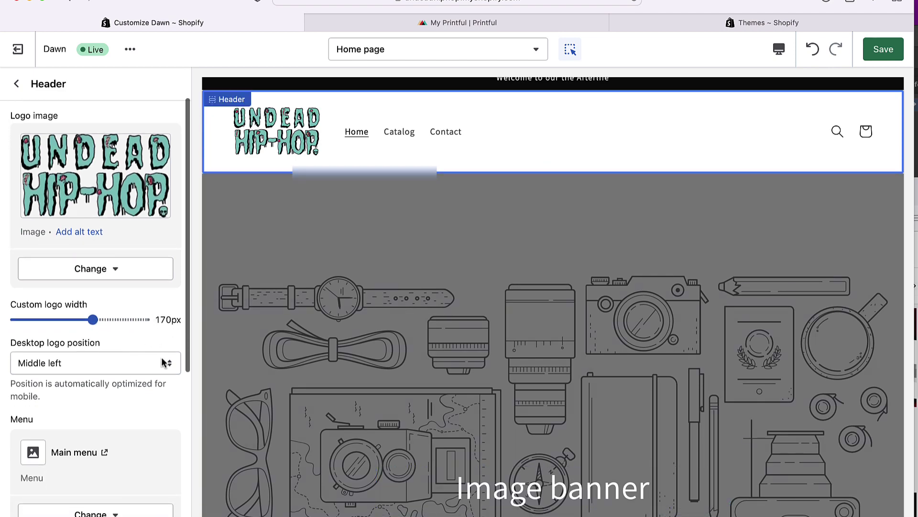
{"action": "left_click", "coordinate": [165, 362]}
{"action": "left_click", "coordinate": [165, 369]}
{"action": "left_click", "coordinate": [165, 362]}
{"action": "left_click", "coordinate": [167, 373]}
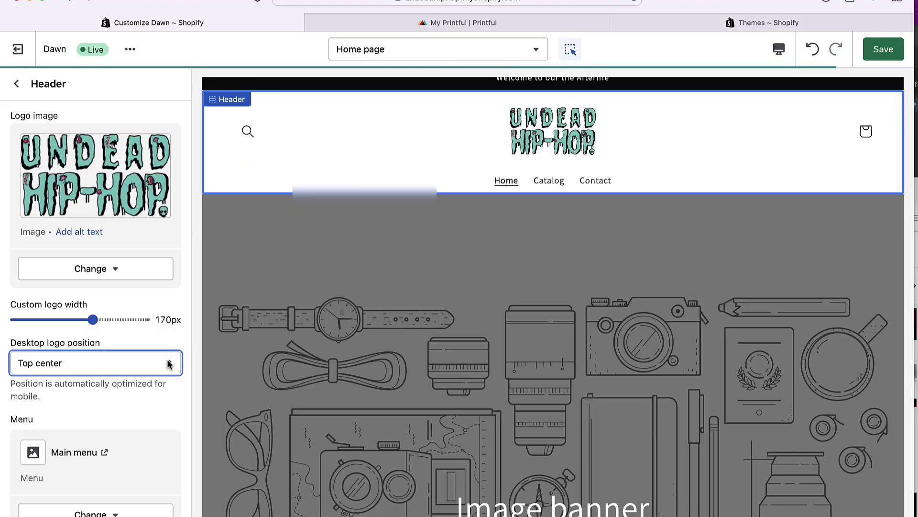
{"action": "left_click", "coordinate": [167, 363]}
{"action": "left_click", "coordinate": [163, 321]}
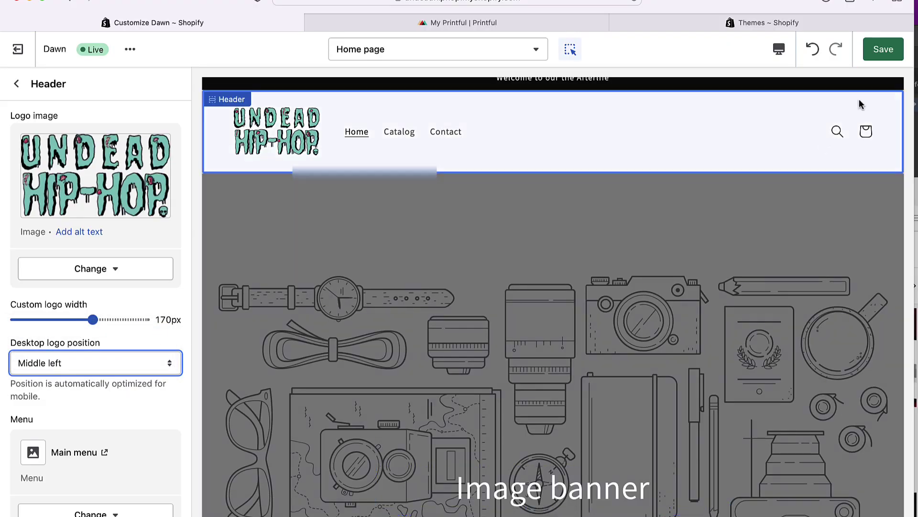
{"action": "left_click", "coordinate": [880, 53]}
{"action": "left_click", "coordinate": [16, 84]}
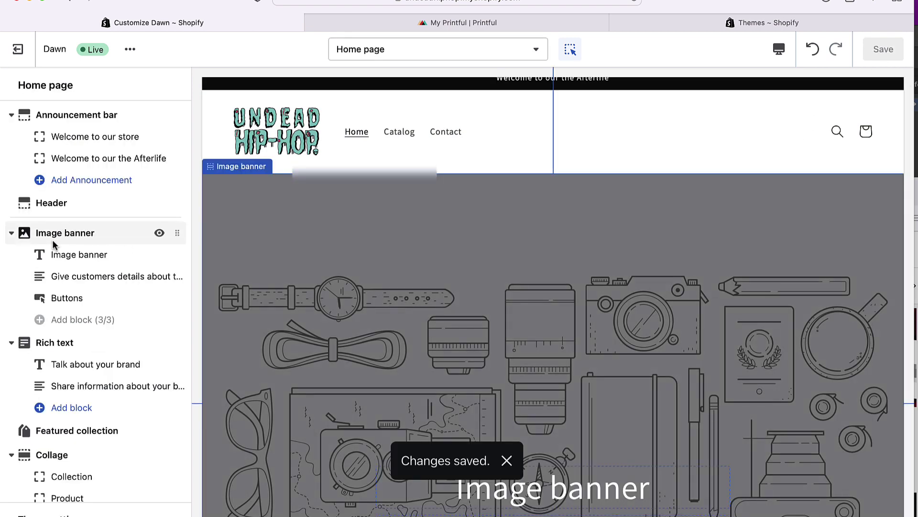
- Upload the two-zombies hospital hall mockup (m15794.png) from Downloads and use it as the image banner's first image
{"action": "left_click", "coordinate": [577, 357]}
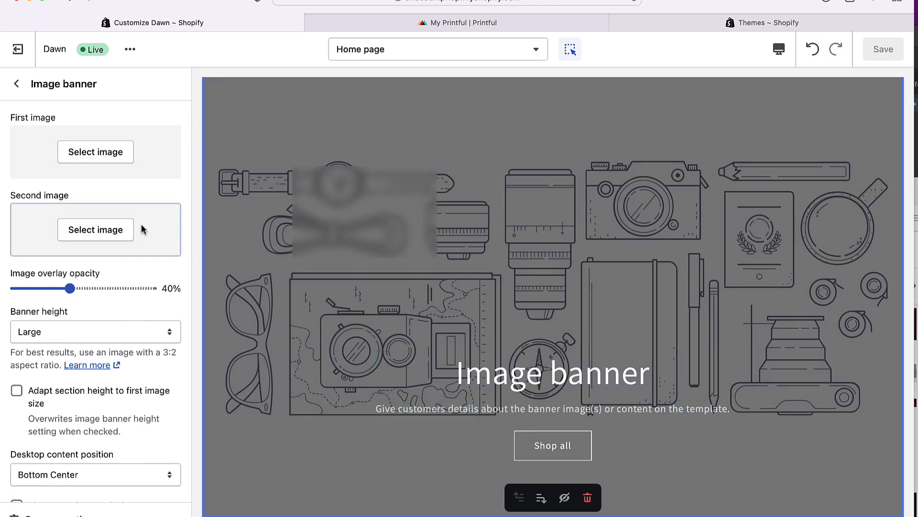
{"action": "left_click", "coordinate": [111, 156]}
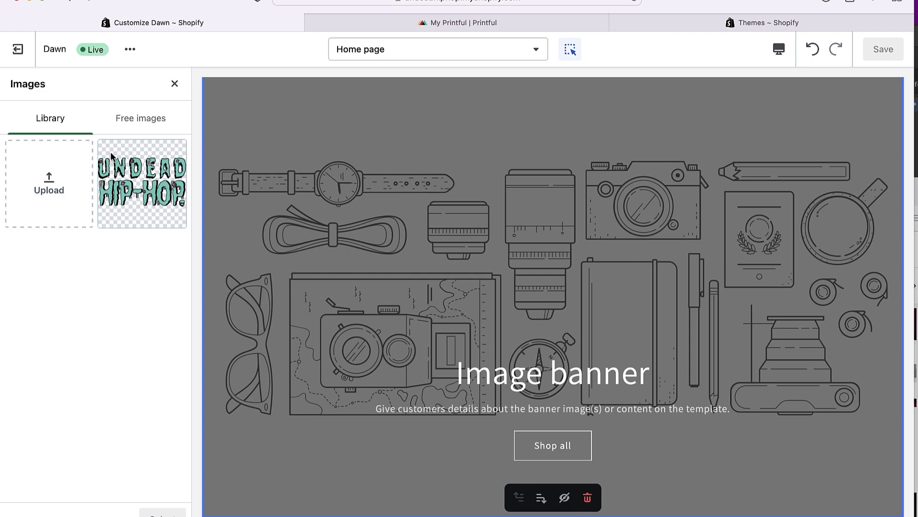
{"action": "left_click", "coordinate": [56, 187]}
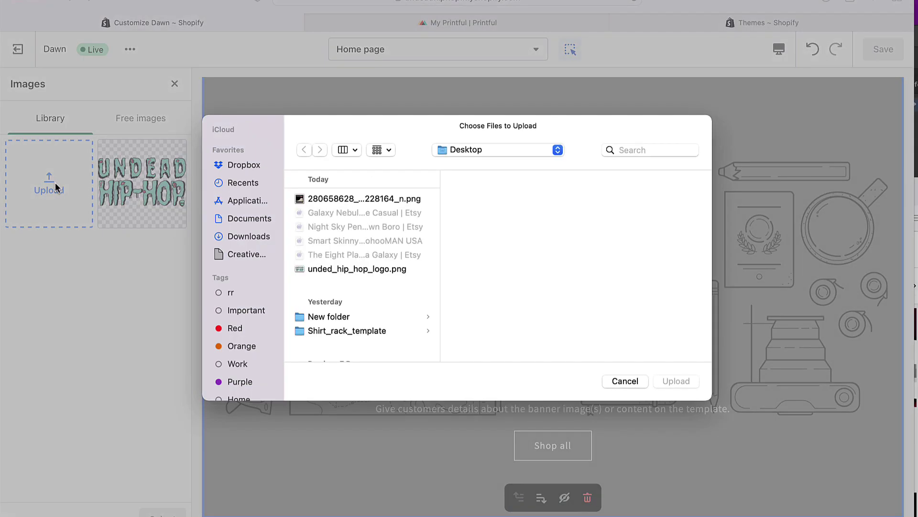
{"action": "left_click", "coordinate": [249, 235]}
{"action": "left_click", "coordinate": [415, 228]}
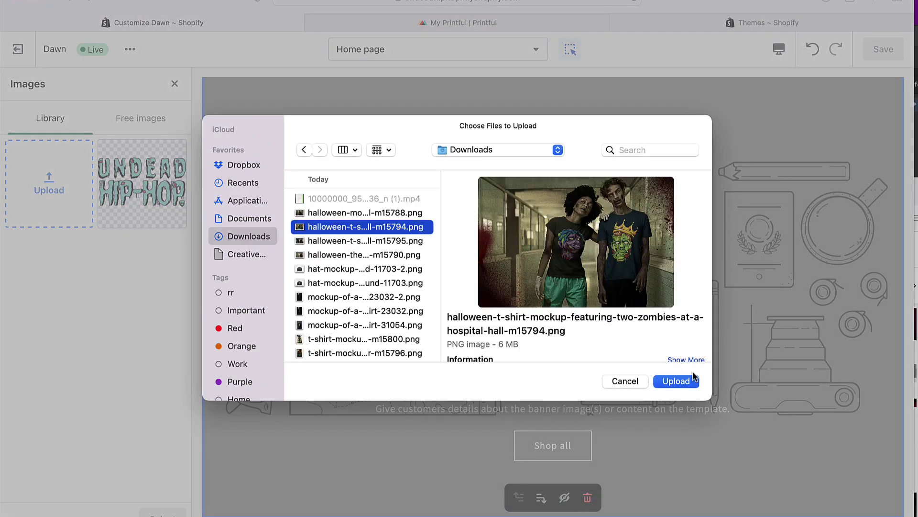
{"action": "left_click", "coordinate": [685, 381]}
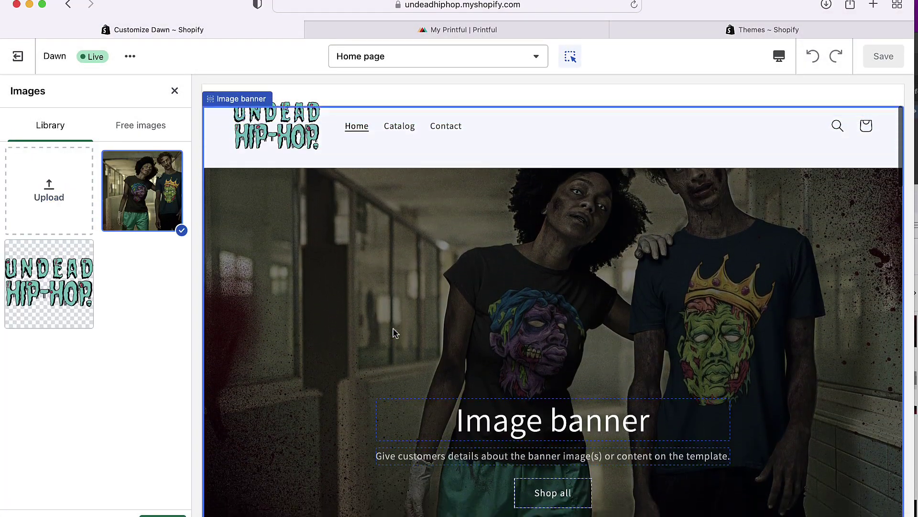
- Change the image banner's heading to "Undead Hip Hop" and save
{"action": "left_click", "coordinate": [646, 403]}
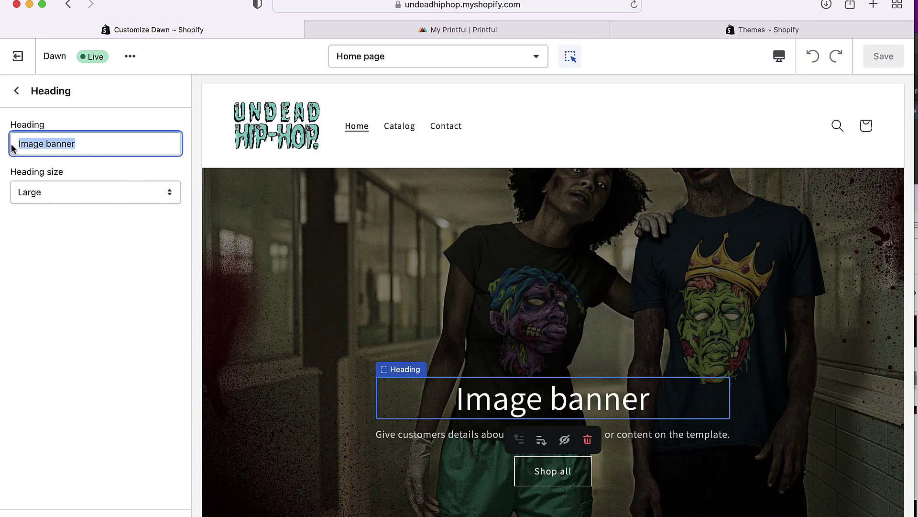
{"action": "type", "text": "Undead Hip Hop"}
{"action": "left_click", "coordinate": [708, 292]}
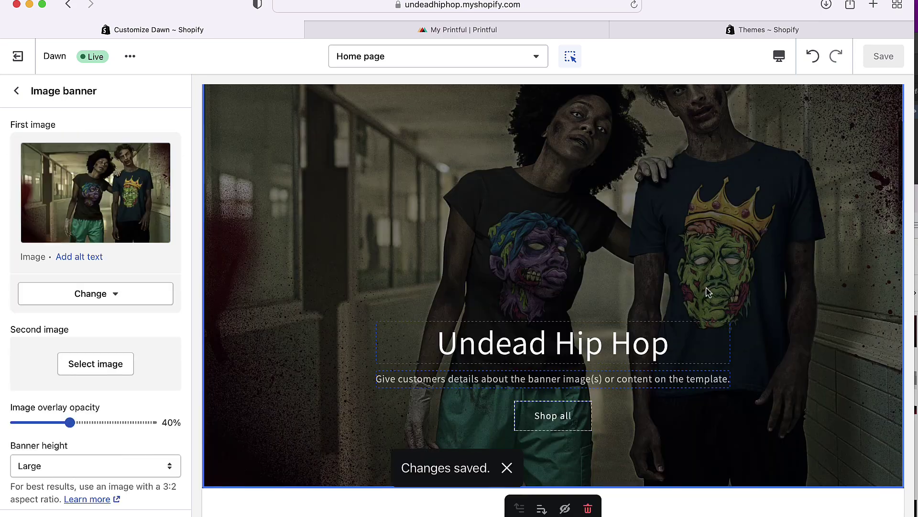
- Replace the image banner's description with "Collection Of Classic Hip Hop Zombies"
{"action": "left_click", "coordinate": [660, 378]}
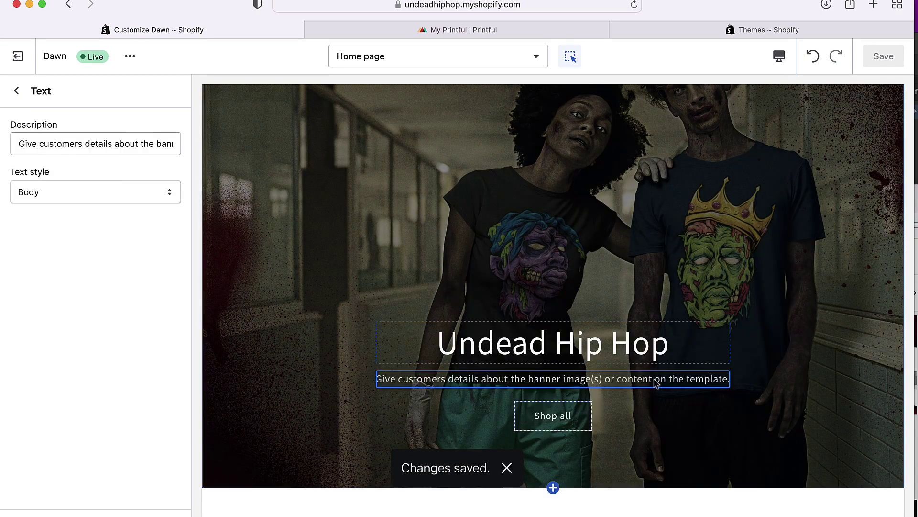
{"action": "triple_click", "coordinate": [156, 150]}
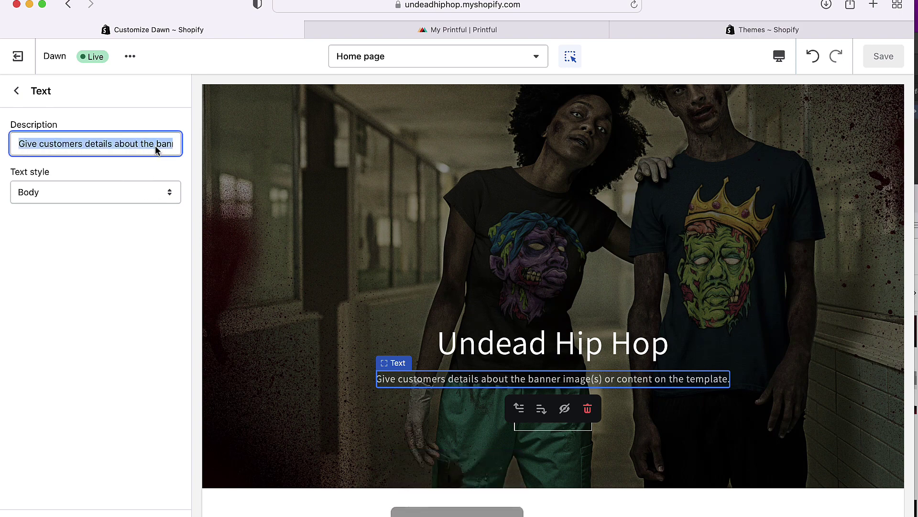
{"action": "type", "text": "Cl"}
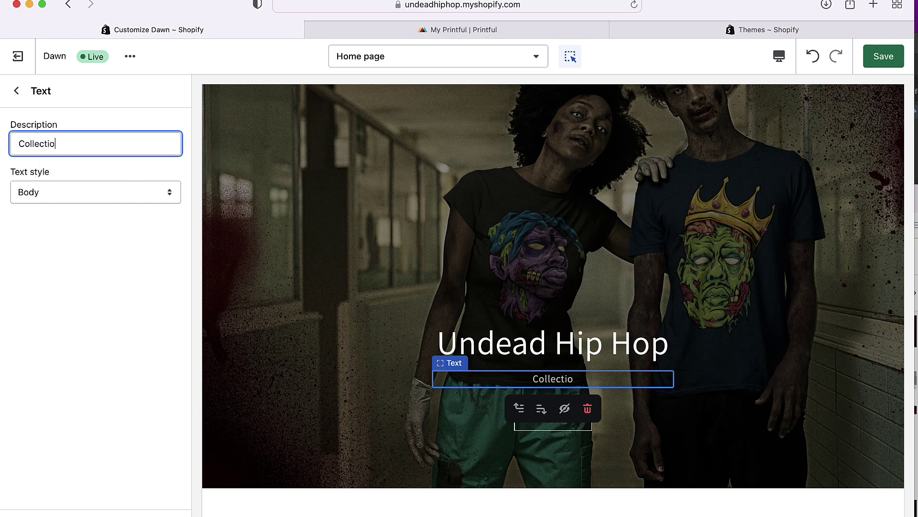
{"action": "type", "text": "assic Hip Hop Zombies"}
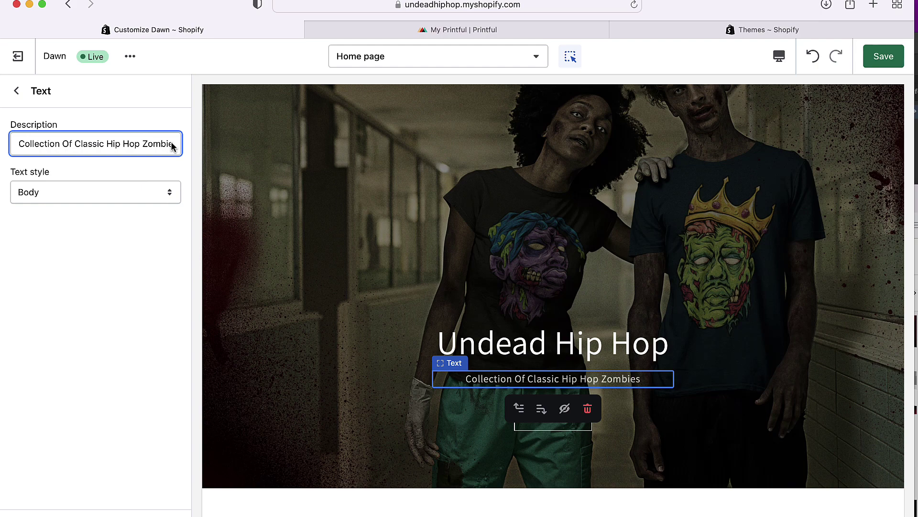
- Try the Uppercase and Body text styles on the banner description, then set it to Subtitle and save
{"action": "left_click", "coordinate": [137, 203]}
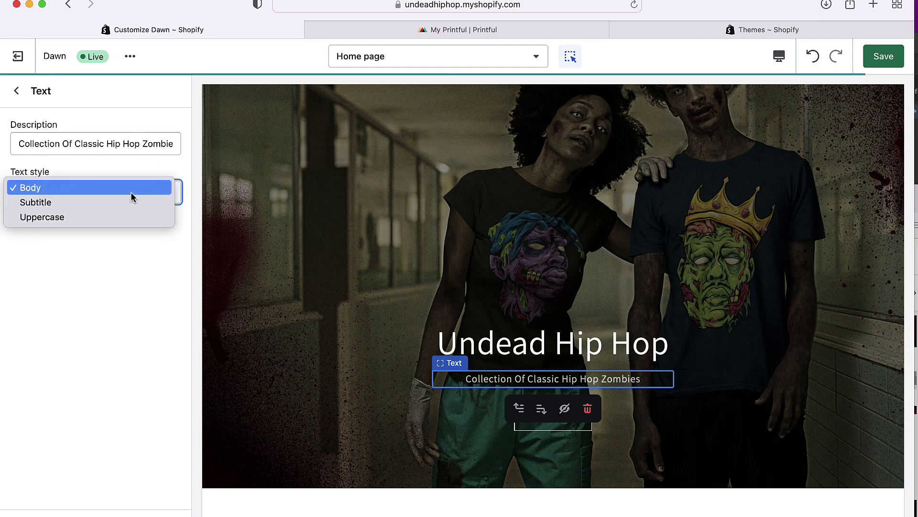
{"action": "left_click", "coordinate": [129, 204]}
{"action": "left_click", "coordinate": [111, 203]}
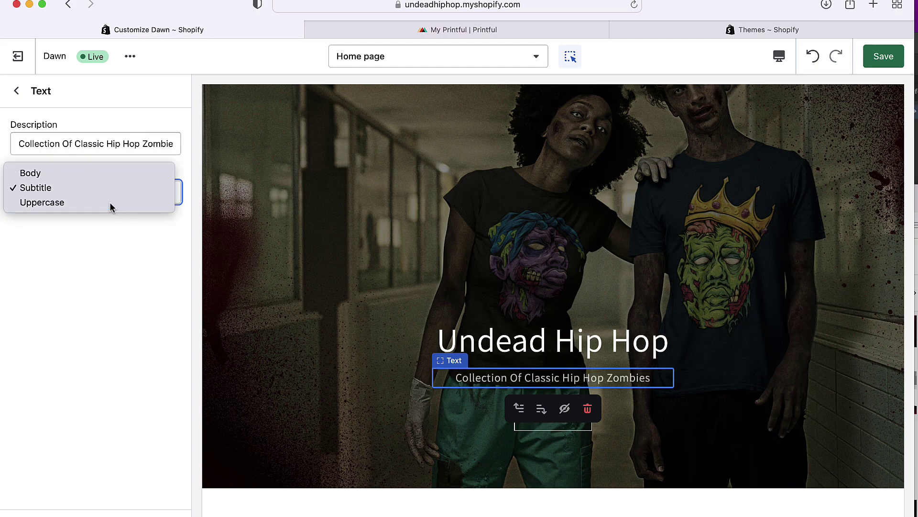
{"action": "left_click", "coordinate": [111, 204]}
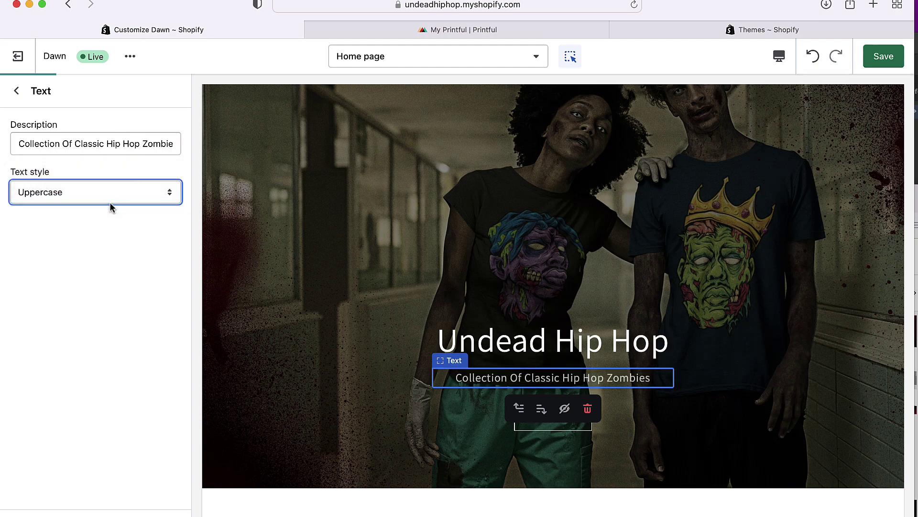
{"action": "left_click", "coordinate": [110, 202]}
{"action": "left_click", "coordinate": [108, 161]}
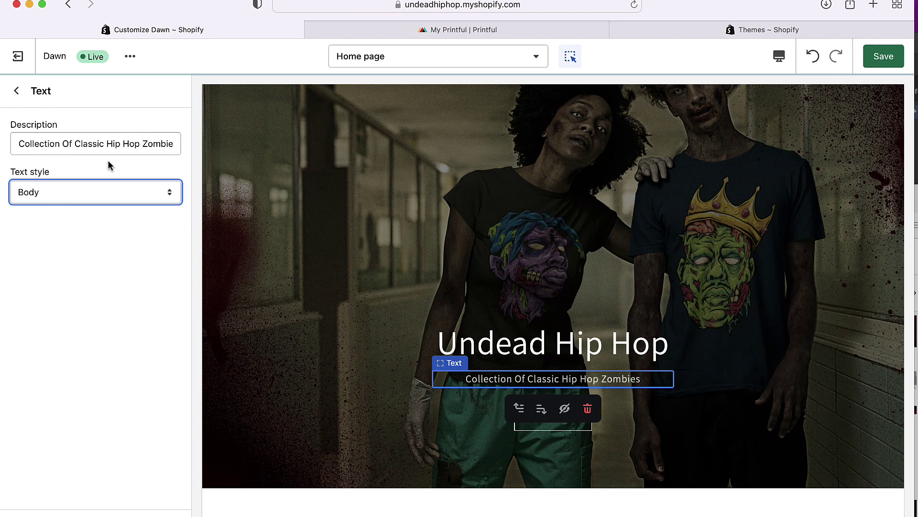
{"action": "left_click", "coordinate": [110, 192]}
{"action": "left_click", "coordinate": [132, 205]}
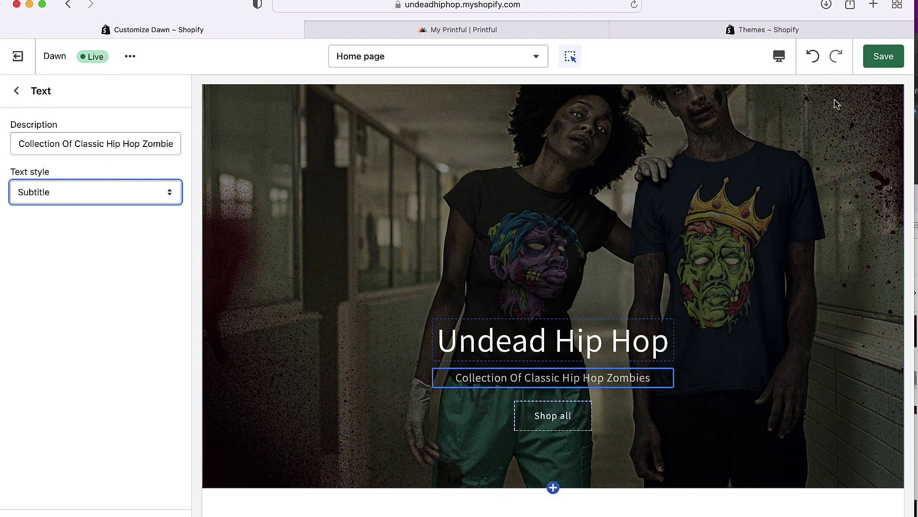
{"action": "left_click", "coordinate": [878, 58]}
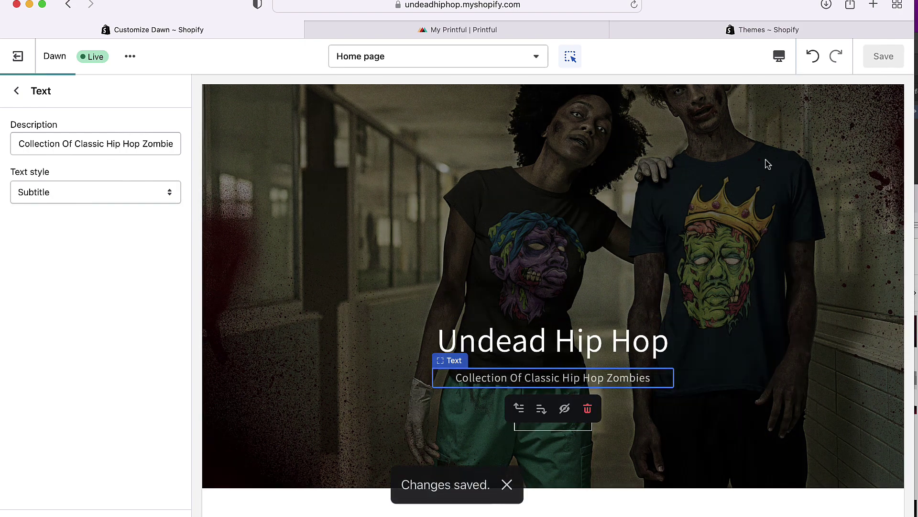
{"action": "scroll", "coordinate": [768, 164], "scroll_direction": "down", "scroll_amount": 3}
{"action": "scroll", "coordinate": [693, 211], "scroll_direction": "up", "scroll_amount": 5}
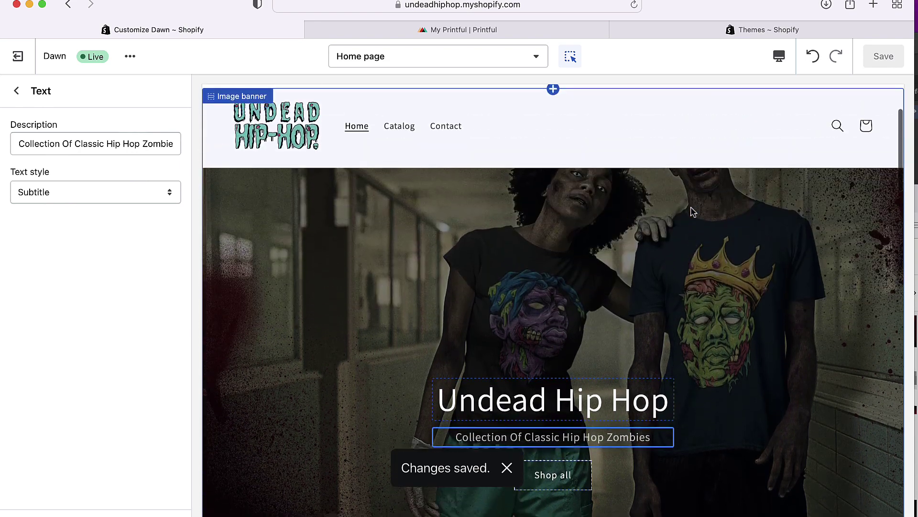
{"action": "scroll", "coordinate": [693, 212], "scroll_direction": "down", "scroll_amount": 4}
{"action": "scroll", "coordinate": [693, 212], "scroll_direction": "up", "scroll_amount": 2}
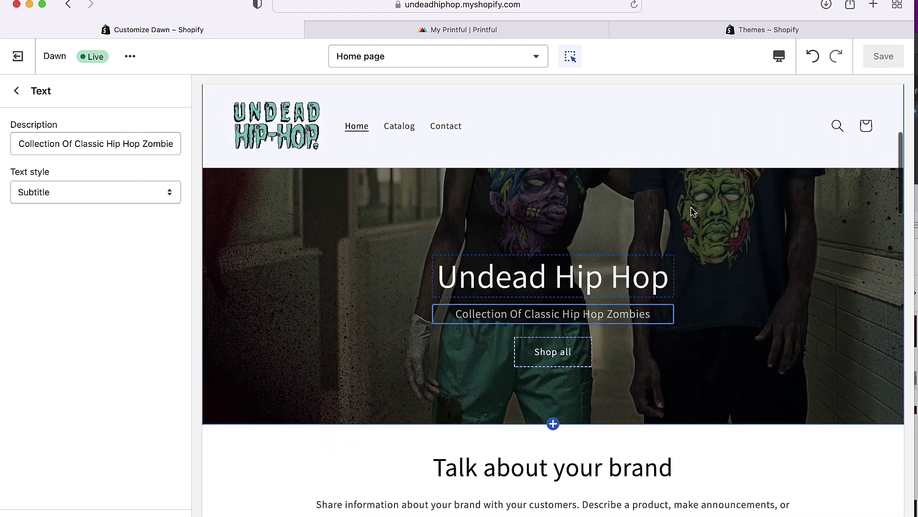
{"action": "scroll", "coordinate": [694, 211], "scroll_direction": "up", "scroll_amount": 2}
{"action": "scroll", "coordinate": [693, 212], "scroll_direction": "down", "scroll_amount": 5}
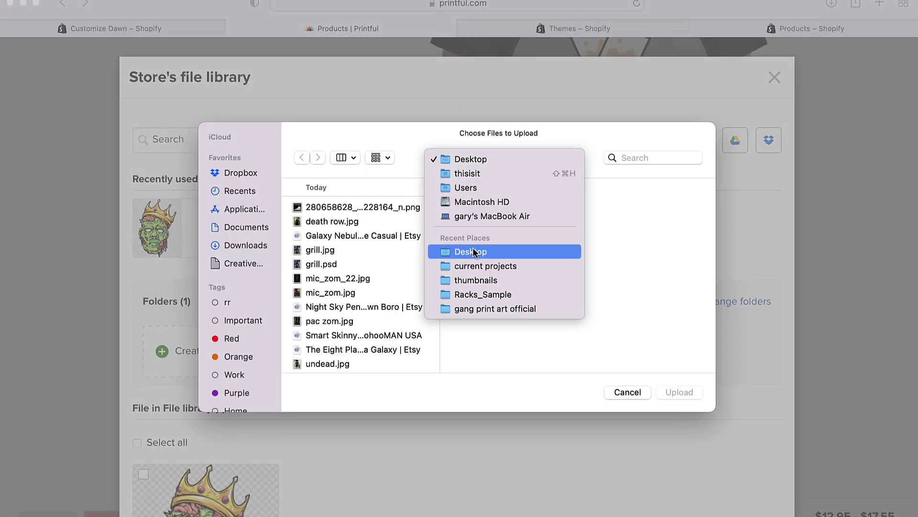
- Switch to Printful and add a product titled "Zombie Grill T-shirt" to the undeadhiphop2 store
{"action": "left_click", "coordinate": [471, 365]}
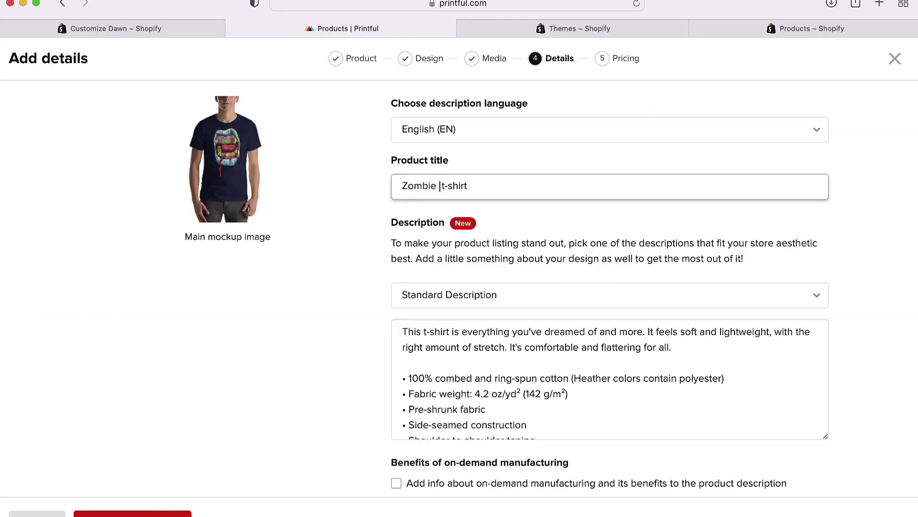
{"action": "scroll", "coordinate": [544, 325], "scroll_direction": "down", "scroll_amount": 2}
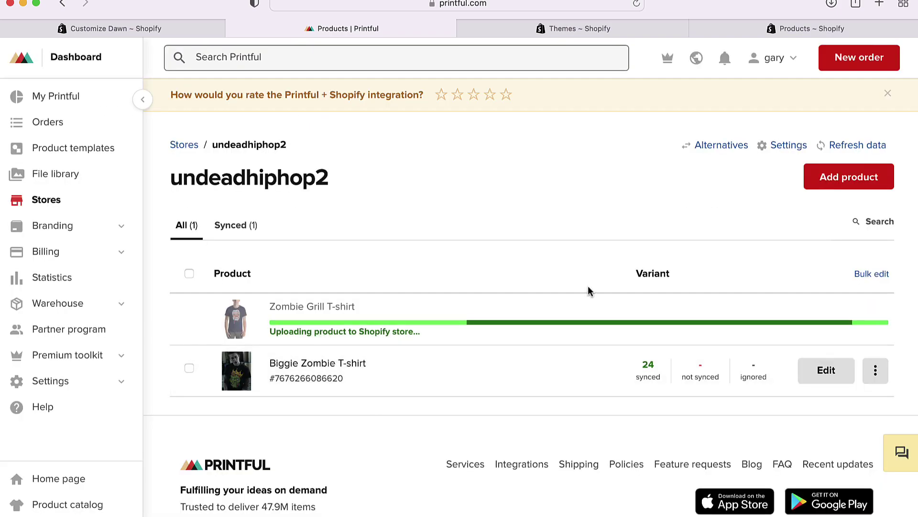
{"action": "scroll", "coordinate": [590, 291], "scroll_direction": "down", "scroll_amount": 1}
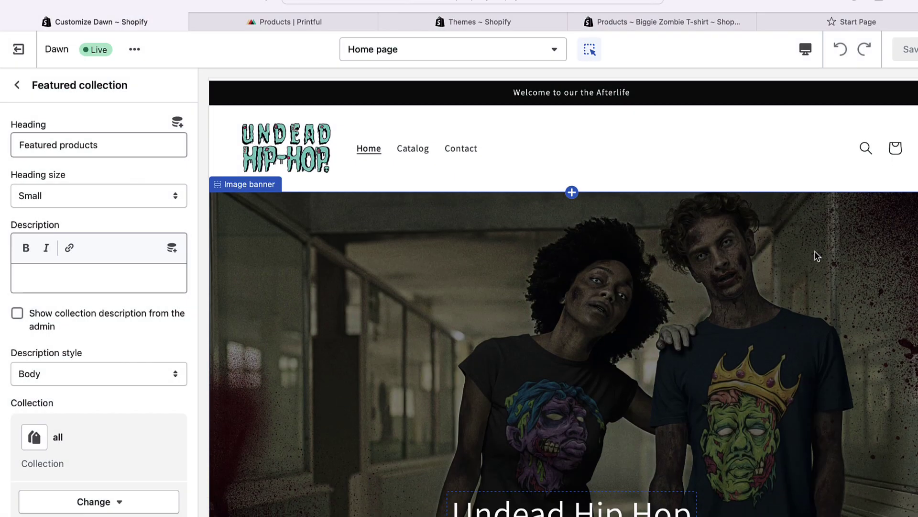
- Review the home page preview from the image banner down to the product thumbnails in the featured collection
{"action": "scroll", "coordinate": [814, 251], "scroll_direction": "down", "scroll_amount": 5}
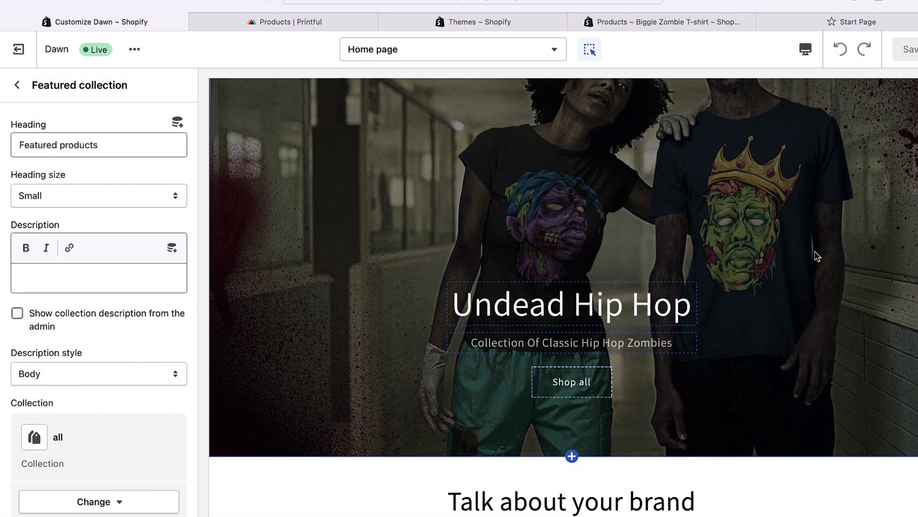
{"action": "scroll", "coordinate": [817, 256], "scroll_direction": "down", "scroll_amount": 5}
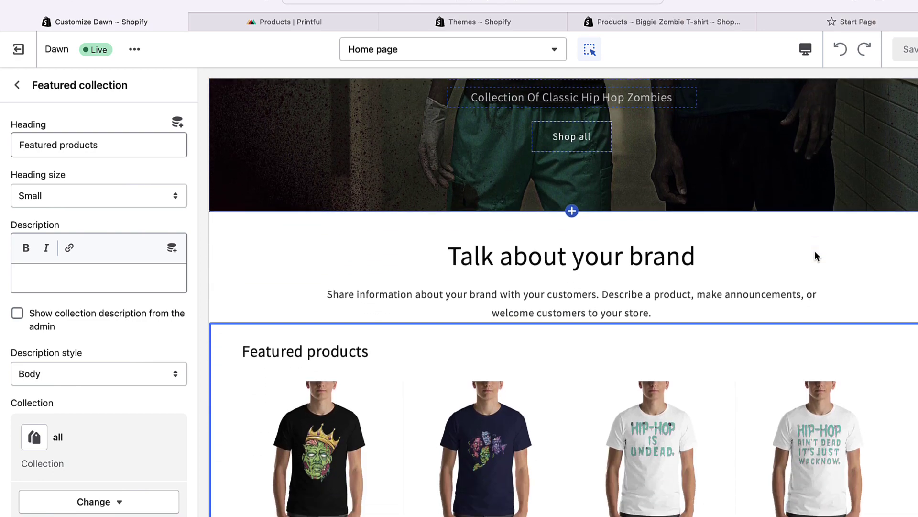
{"action": "scroll", "coordinate": [814, 250], "scroll_direction": "down", "scroll_amount": 3}
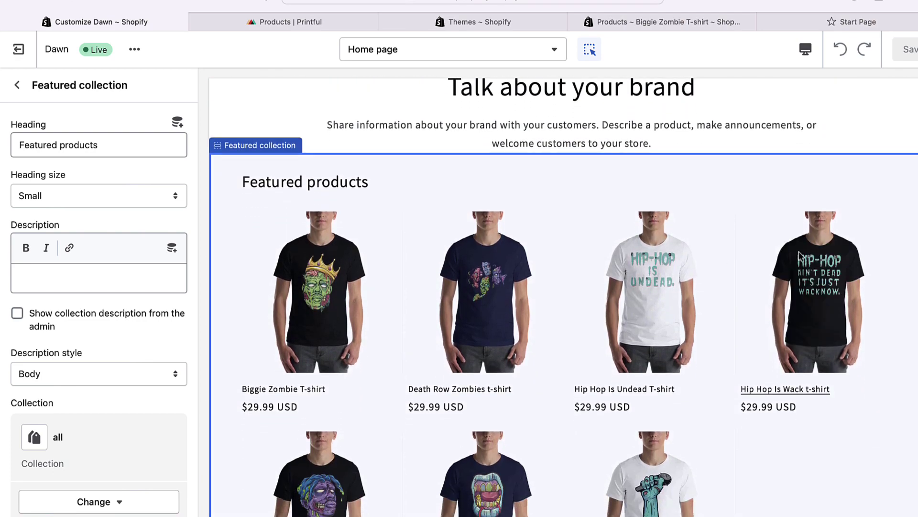
{"action": "scroll", "coordinate": [619, 389], "scroll_direction": "down", "scroll_amount": 2}
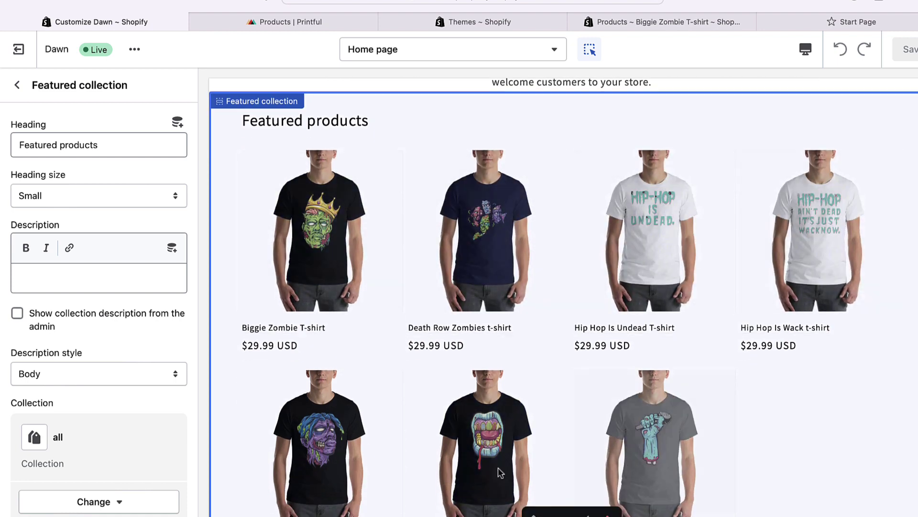
{"action": "scroll", "coordinate": [503, 469], "scroll_direction": "down", "scroll_amount": 2}
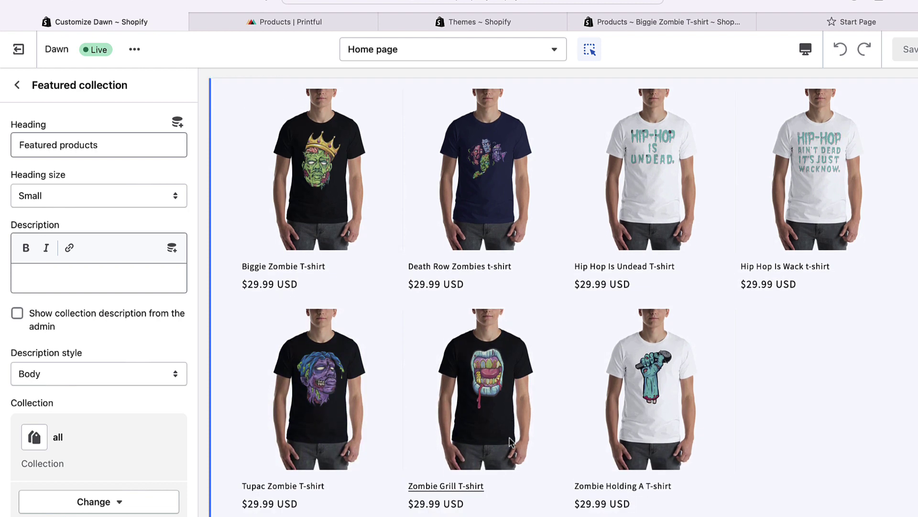
{"action": "scroll", "coordinate": [509, 440], "scroll_direction": "up", "scroll_amount": 3}
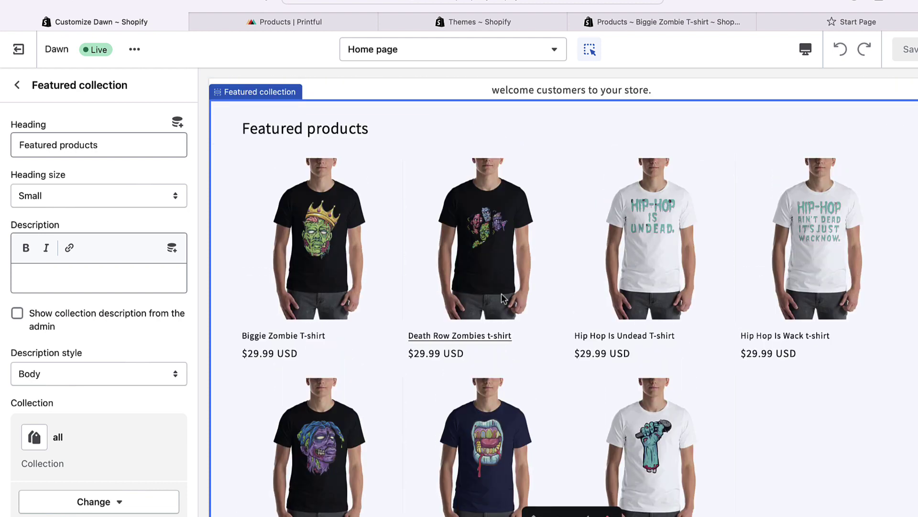
{"action": "scroll", "coordinate": [503, 297], "scroll_direction": "up", "scroll_amount": 1}
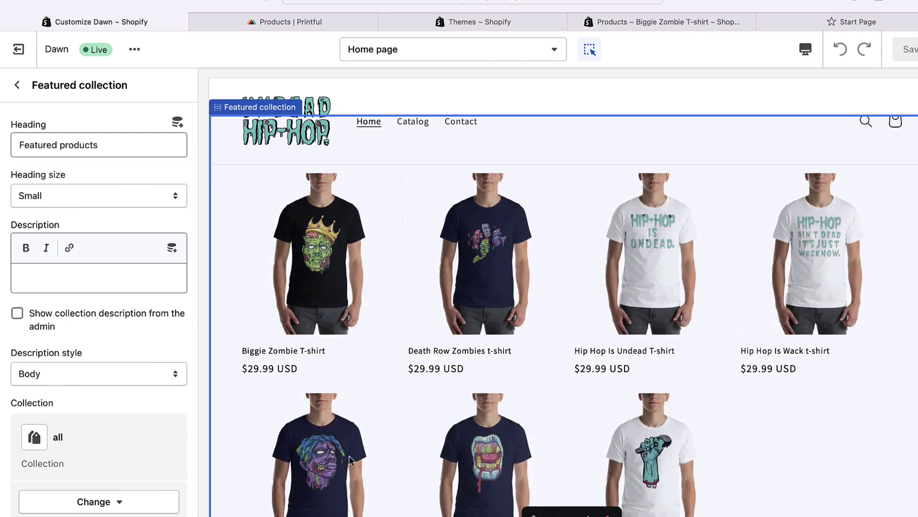
{"action": "scroll", "coordinate": [524, 318], "scroll_direction": "up", "scroll_amount": 3}
{"action": "scroll", "coordinate": [524, 318], "scroll_direction": "down", "scroll_amount": 3}
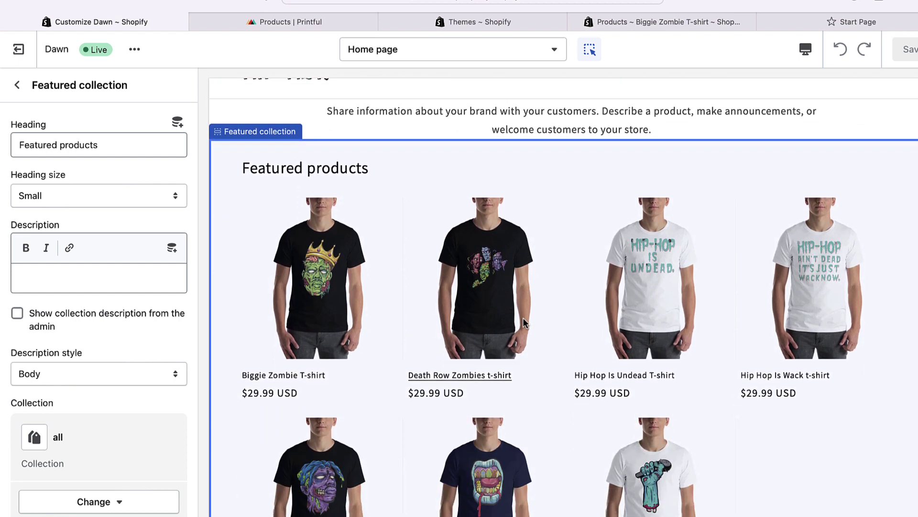
{"action": "scroll", "coordinate": [391, 306], "scroll_direction": "up", "scroll_amount": 2}
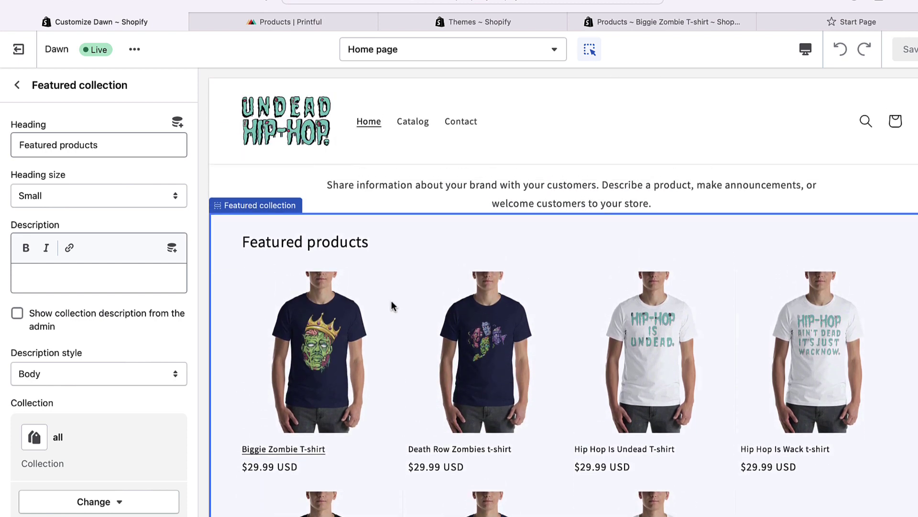
{"action": "scroll", "coordinate": [392, 305], "scroll_direction": "up", "scroll_amount": 4}
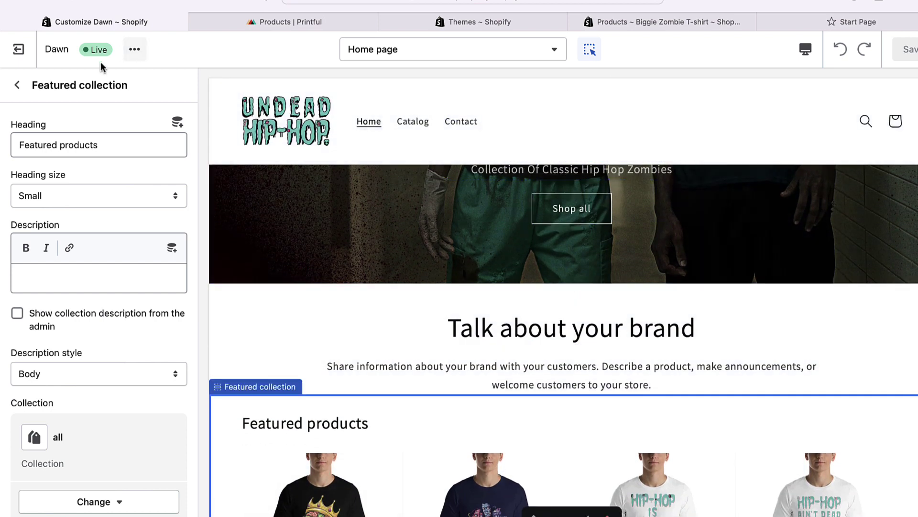
- Exit the theme editor and open the Biggie Zombie T-shirt from the store's product list
{"action": "left_click", "coordinate": [25, 48]}
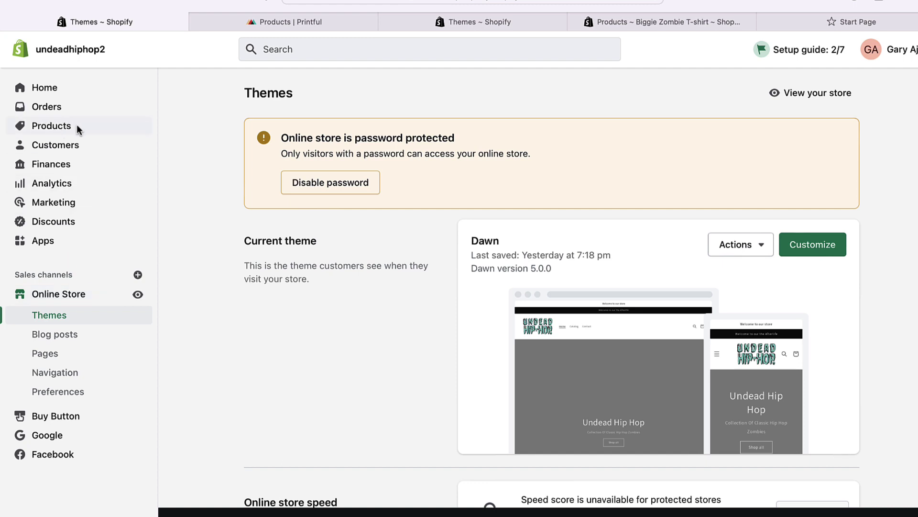
{"action": "left_click", "coordinate": [60, 127]}
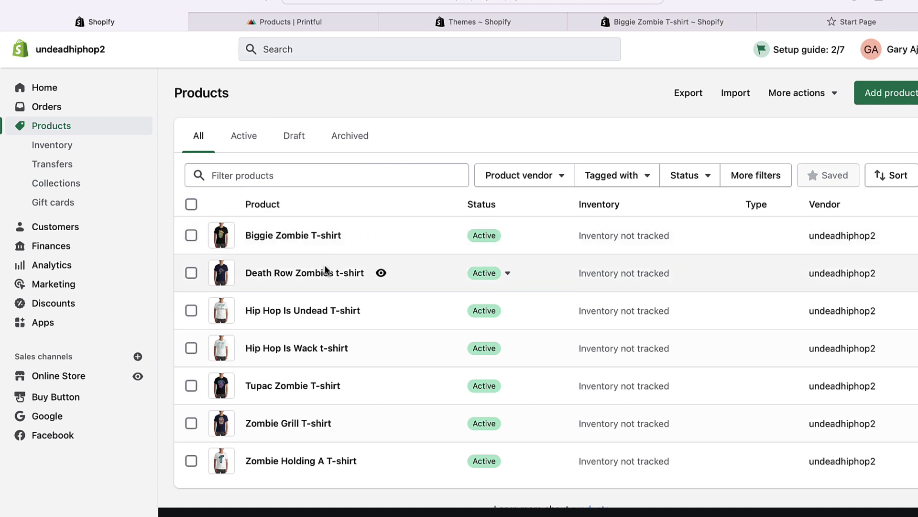
{"action": "scroll", "coordinate": [324, 265], "scroll_direction": "down", "scroll_amount": 1}
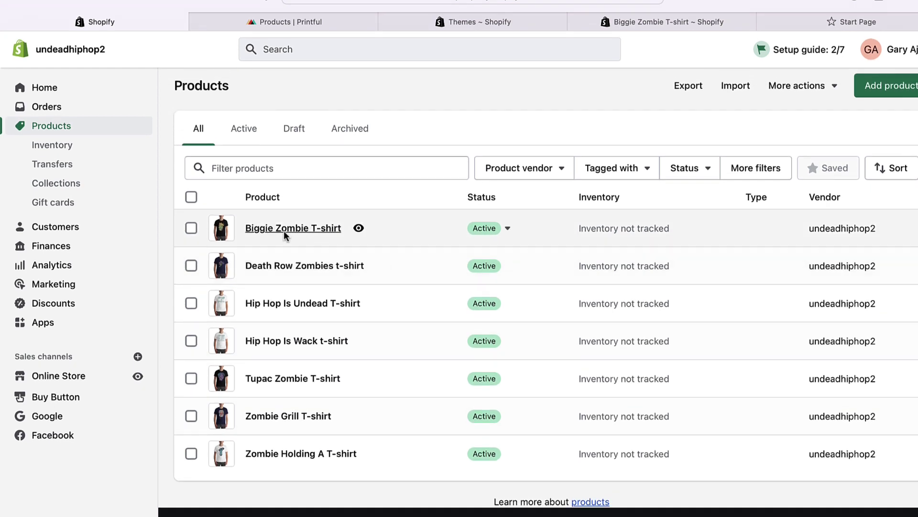
{"action": "left_click", "coordinate": [286, 228]}
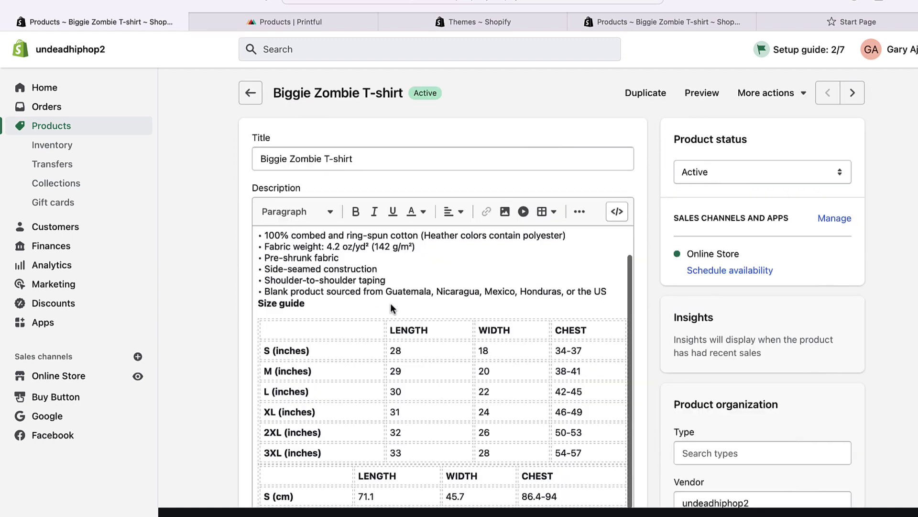
- Upload t-shirt-mockup-of-a-scary-man-with-zombie-makeup-29335.png to the Biggie Zombie T-shirt's media and move it to first place
{"action": "scroll", "coordinate": [390, 304], "scroll_direction": "down", "scroll_amount": 3}
{"action": "scroll", "coordinate": [391, 306], "scroll_direction": "down", "scroll_amount": 10}
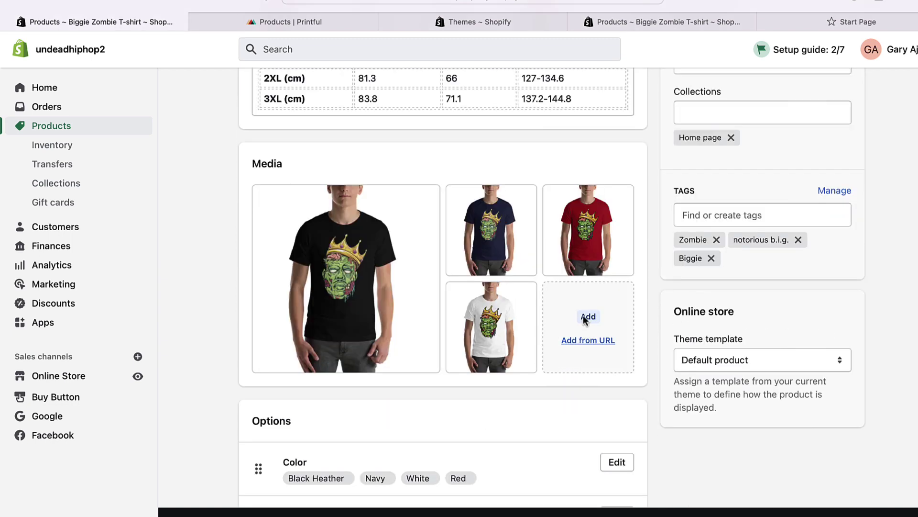
{"action": "left_click", "coordinate": [588, 318]}
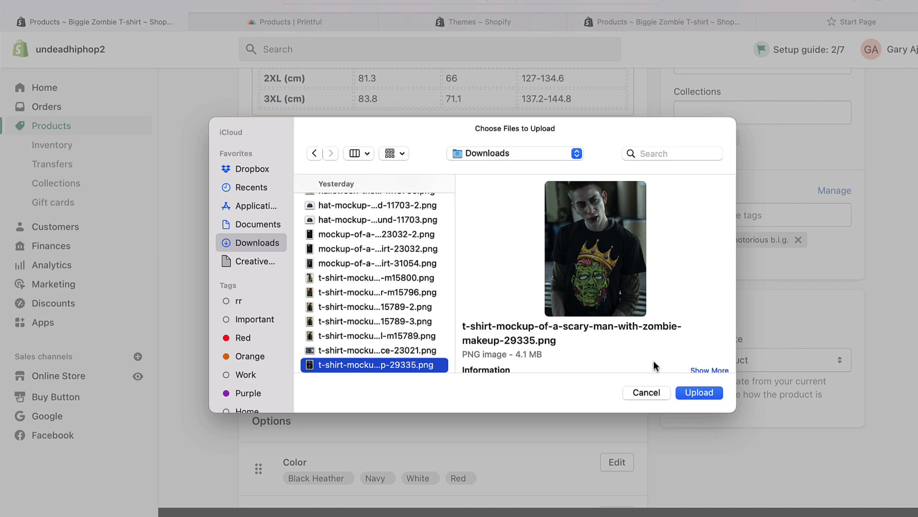
{"action": "left_click", "coordinate": [711, 391]}
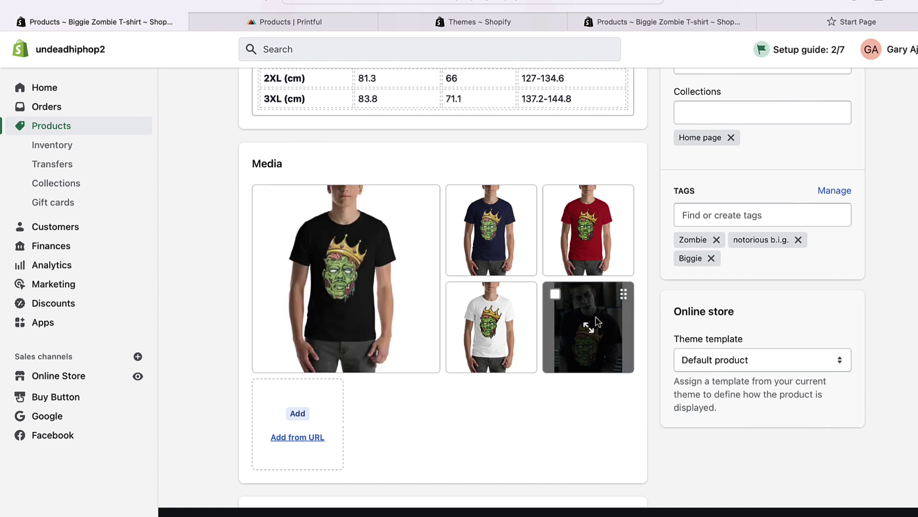
{"action": "left_click_drag", "start_coordinate": [596, 323], "coordinate": [334, 260]}
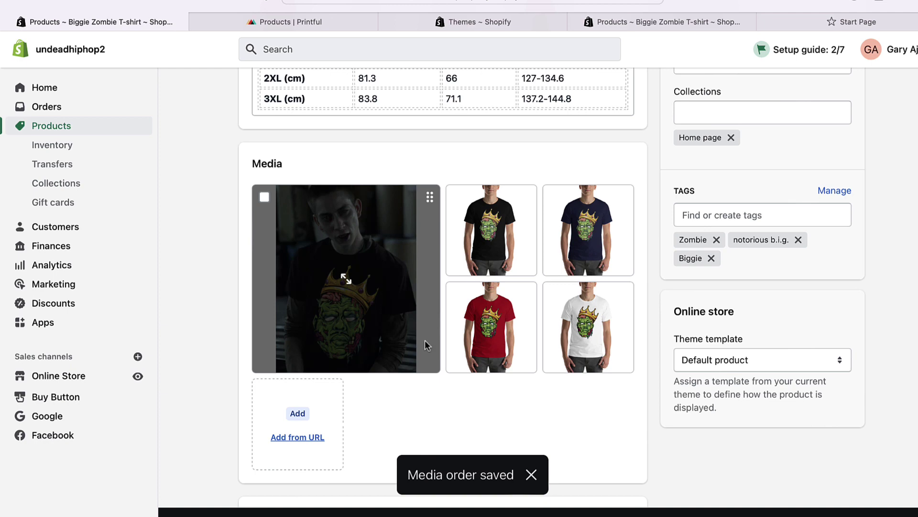
{"action": "scroll", "coordinate": [394, 169], "scroll_direction": "up", "scroll_amount": 5}
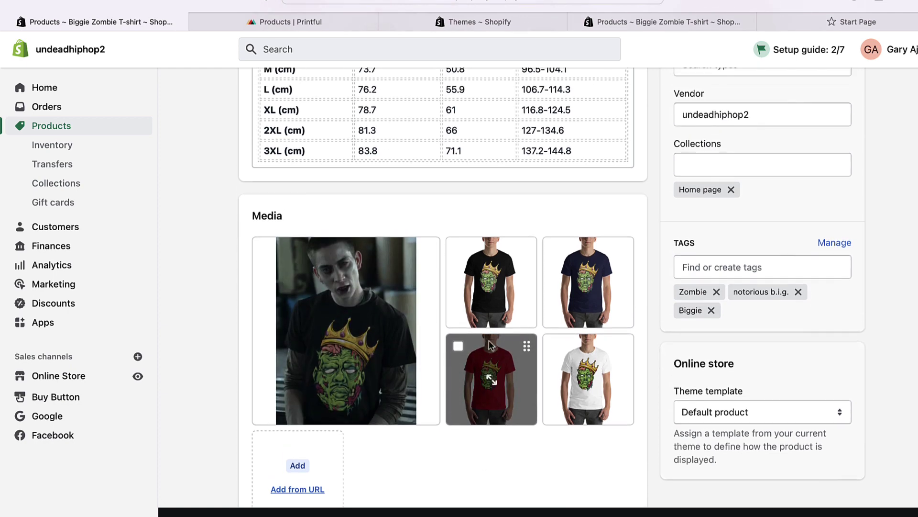
{"action": "scroll", "coordinate": [395, 169], "scroll_direction": "down", "scroll_amount": 3}
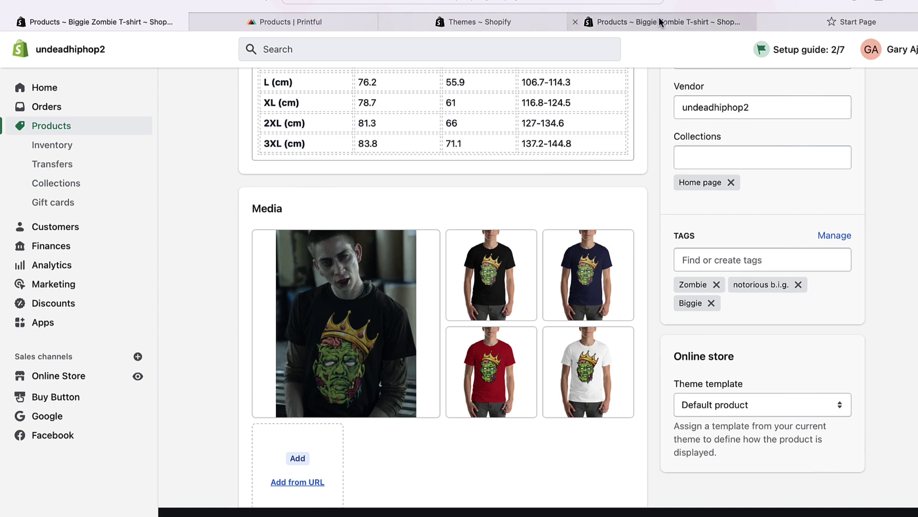
- Open the Dawn theme for customizing and check the Biggie Zombie T-shirt's image in the featured collection
{"action": "left_click", "coordinate": [503, 22]}
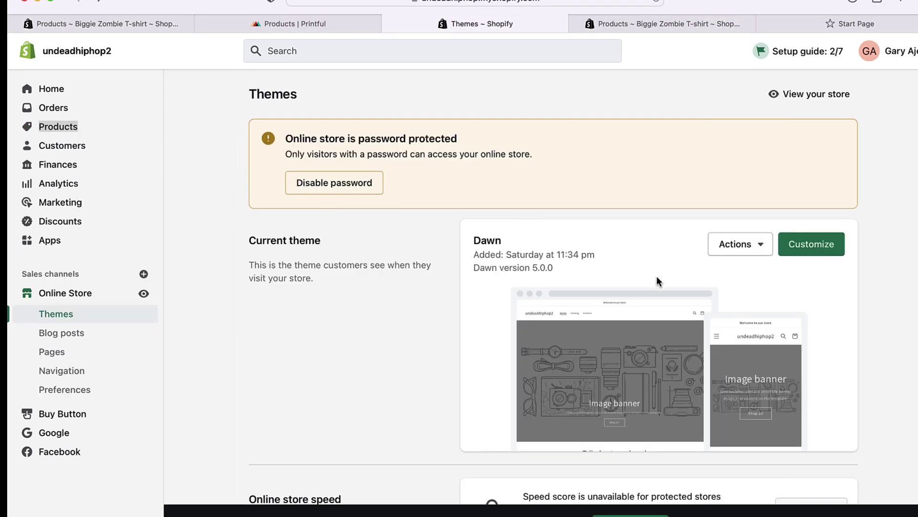
{"action": "left_click", "coordinate": [805, 238]}
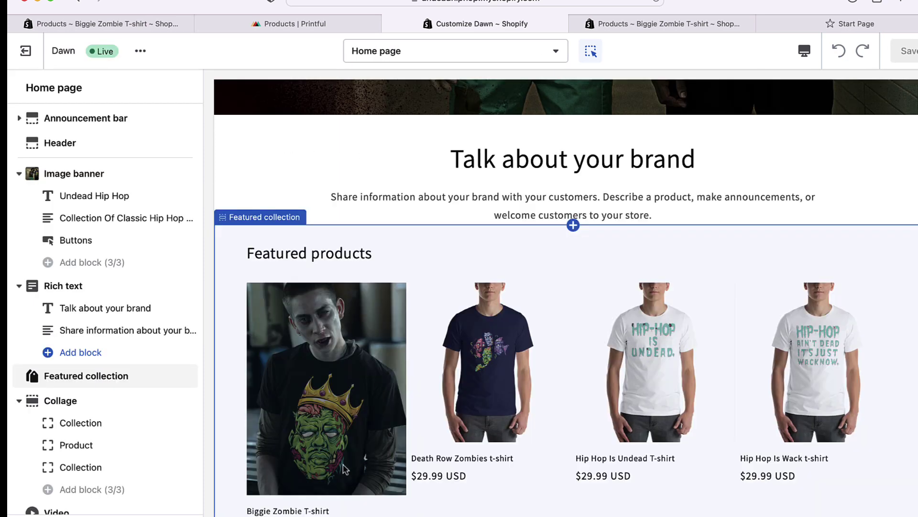
{"action": "scroll", "coordinate": [356, 359], "scroll_direction": "down", "scroll_amount": 2}
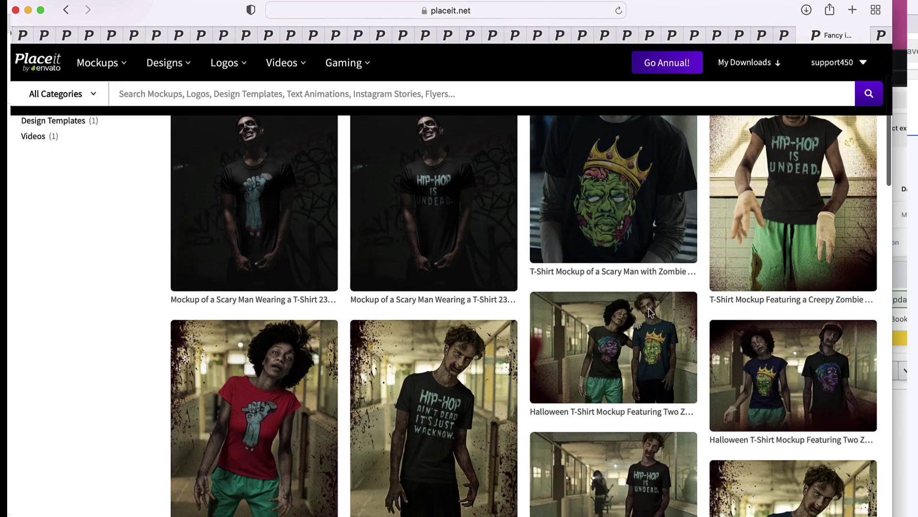
- Switch to Placeit and browse the zombie-themed T-shirt mockups
{"action": "scroll", "coordinate": [655, 335], "scroll_direction": "down", "scroll_amount": 2}
{"action": "mouse_move", "coordinate": [655, 334]}
{"action": "scroll", "coordinate": [655, 335], "scroll_direction": "down", "scroll_amount": 1}
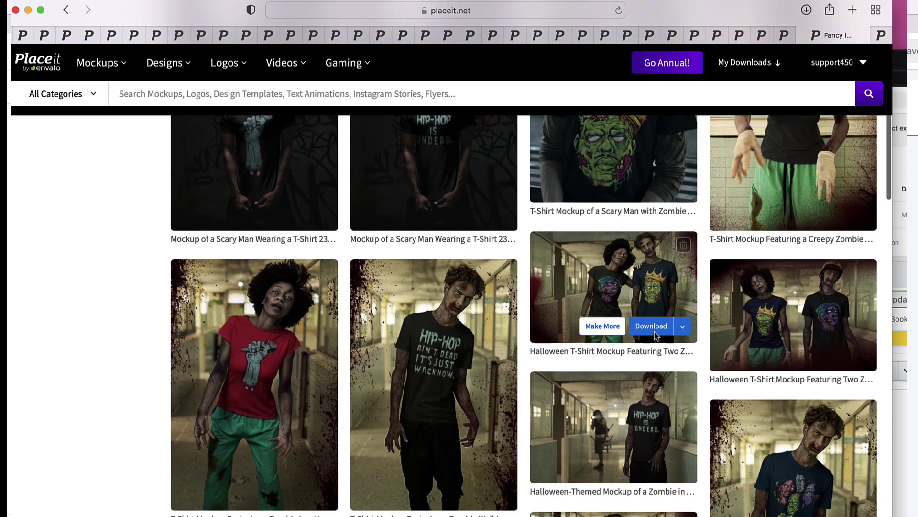
{"action": "scroll", "coordinate": [655, 335], "scroll_direction": "down", "scroll_amount": 4}
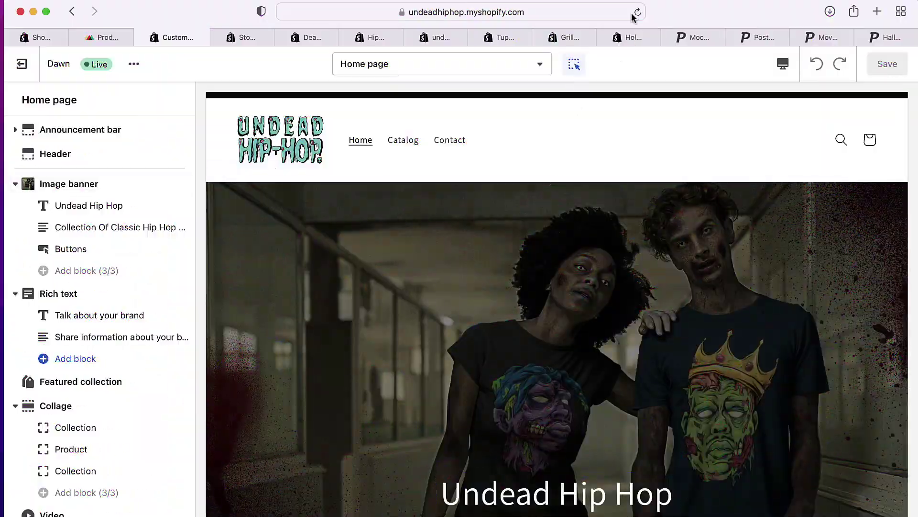
- Switch back to the Dawn theme editor and examine the mockup images of all T-shirts in the featured collection
{"action": "scroll", "coordinate": [654, 180], "scroll_direction": "down", "scroll_amount": 10}
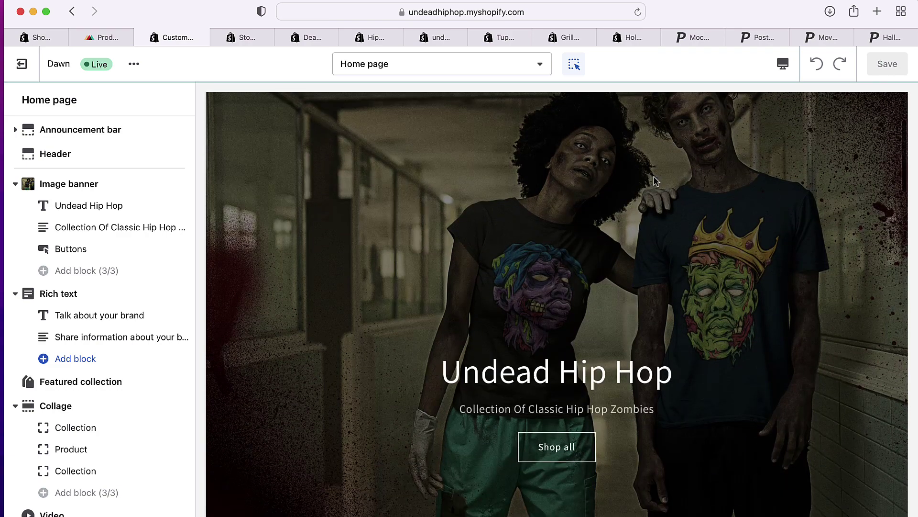
{"action": "scroll", "coordinate": [654, 180], "scroll_direction": "down", "scroll_amount": 10}
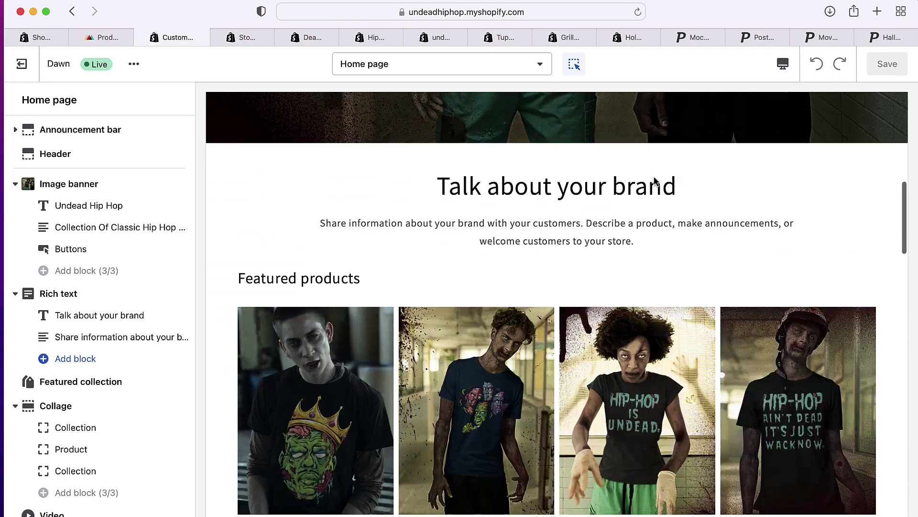
{"action": "scroll", "coordinate": [654, 180], "scroll_direction": "up", "scroll_amount": 2}
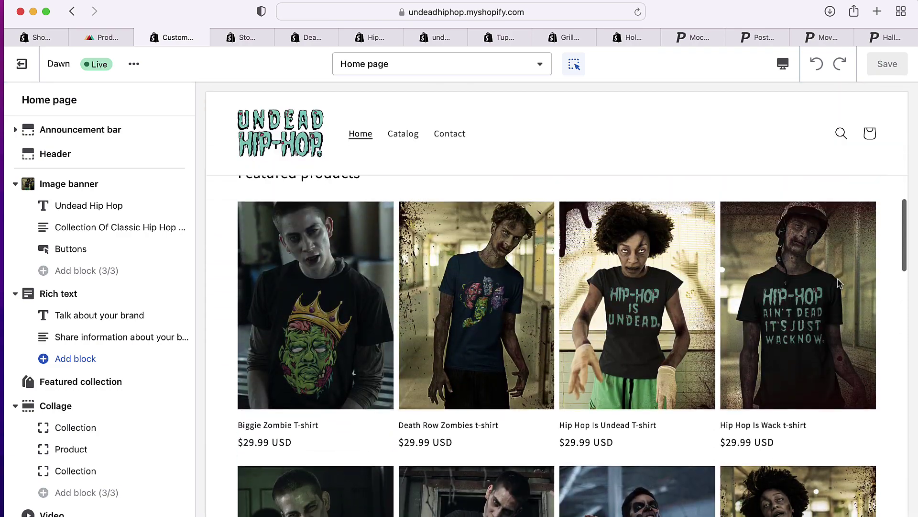
{"action": "scroll", "coordinate": [864, 345], "scroll_direction": "down", "scroll_amount": 1}
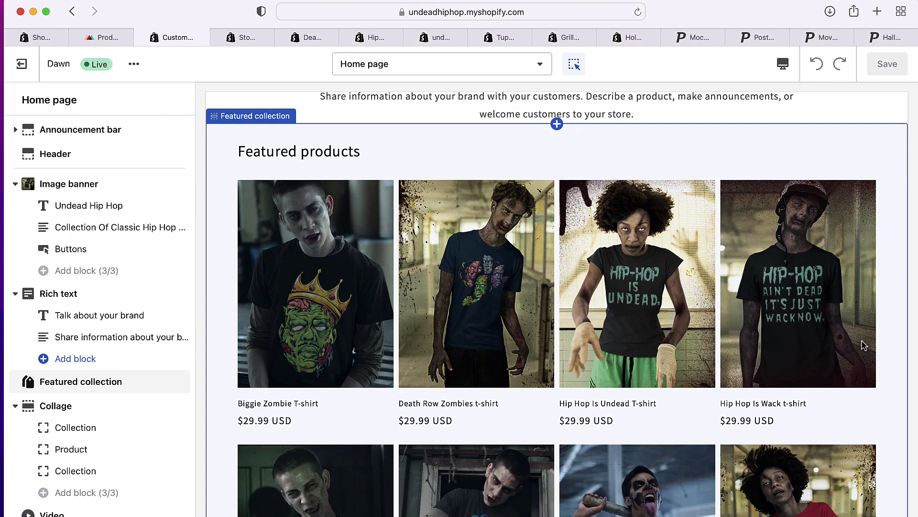
{"action": "scroll", "coordinate": [863, 345], "scroll_direction": "down", "scroll_amount": 4}
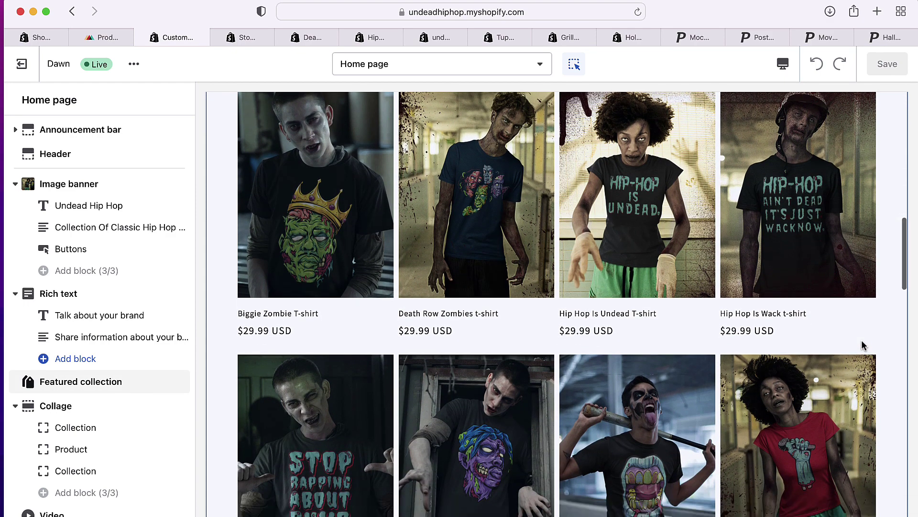
{"action": "scroll", "coordinate": [864, 344], "scroll_direction": "down", "scroll_amount": 1}
{"action": "scroll", "coordinate": [863, 345], "scroll_direction": "down", "scroll_amount": 2}
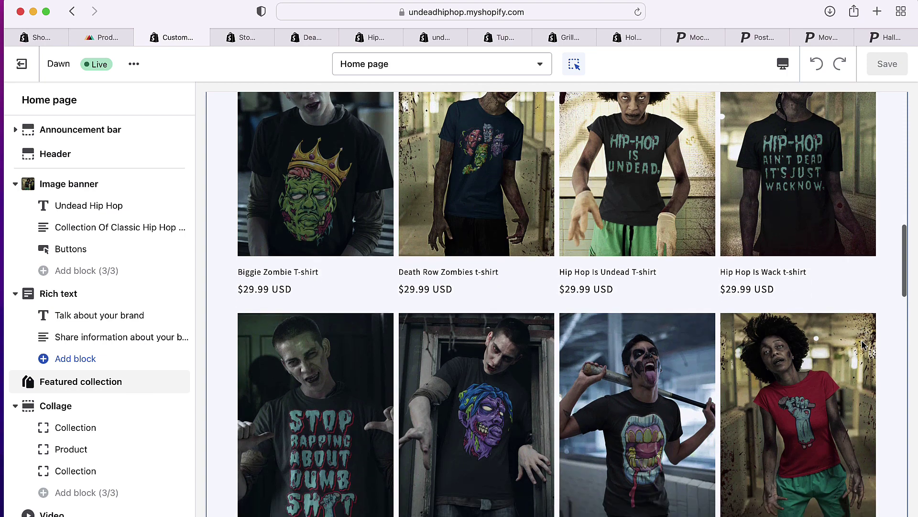
{"action": "scroll", "coordinate": [863, 345], "scroll_direction": "up", "scroll_amount": 2}
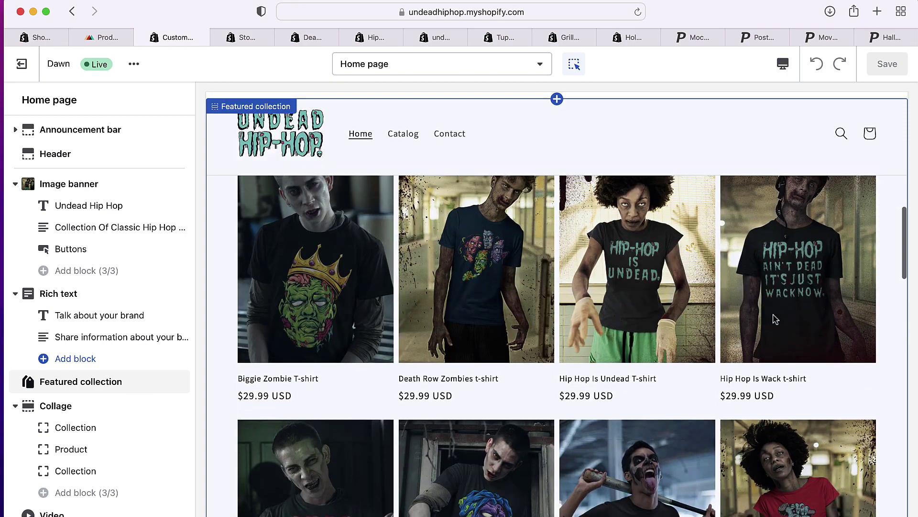
{"action": "scroll", "coordinate": [798, 345], "scroll_direction": "down", "scroll_amount": 1}
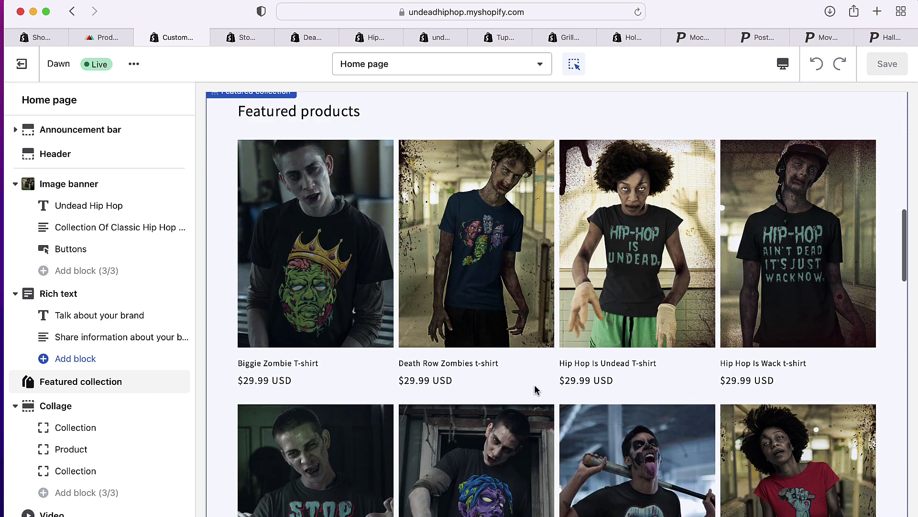
{"action": "scroll", "coordinate": [536, 390], "scroll_direction": "down", "scroll_amount": 3}
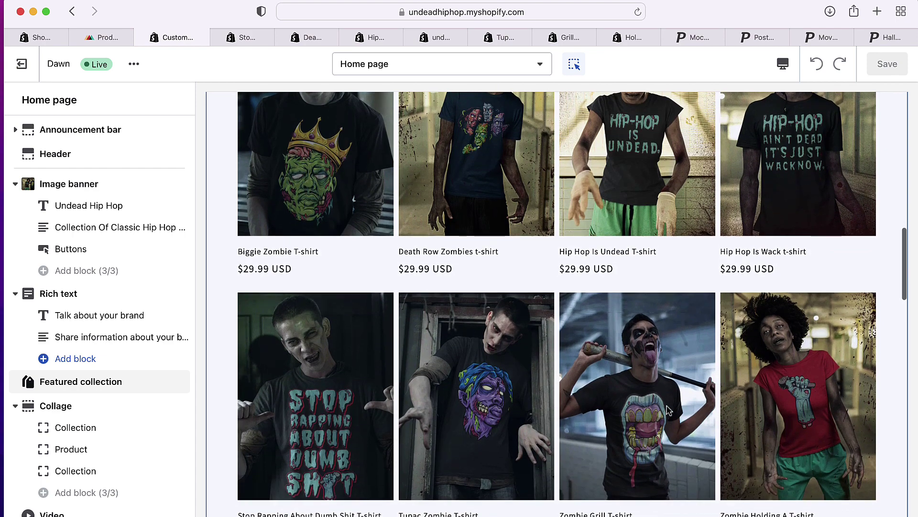
{"action": "scroll", "coordinate": [669, 410], "scroll_direction": "up", "scroll_amount": 1}
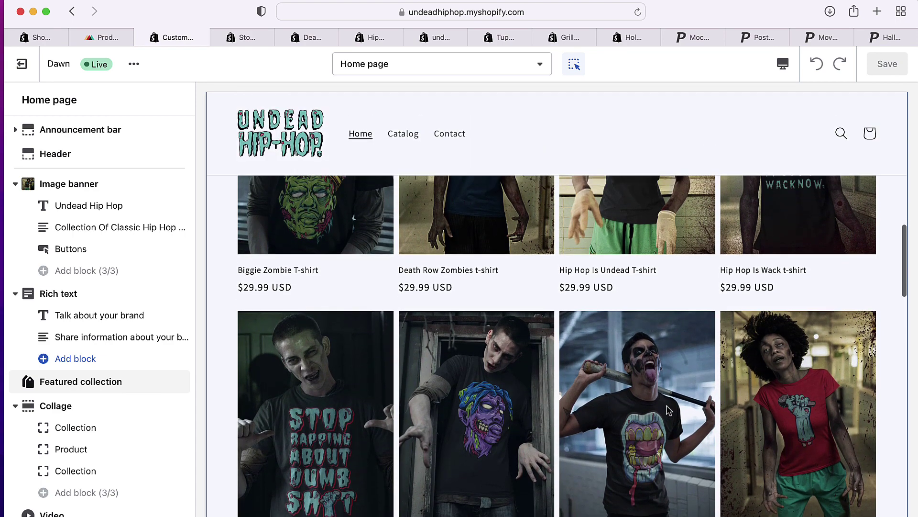
- Examine the T-shirt mockups in the featured collection and the placeholder sections down to the home page footer
{"action": "scroll", "coordinate": [668, 410], "scroll_direction": "up", "scroll_amount": 2}
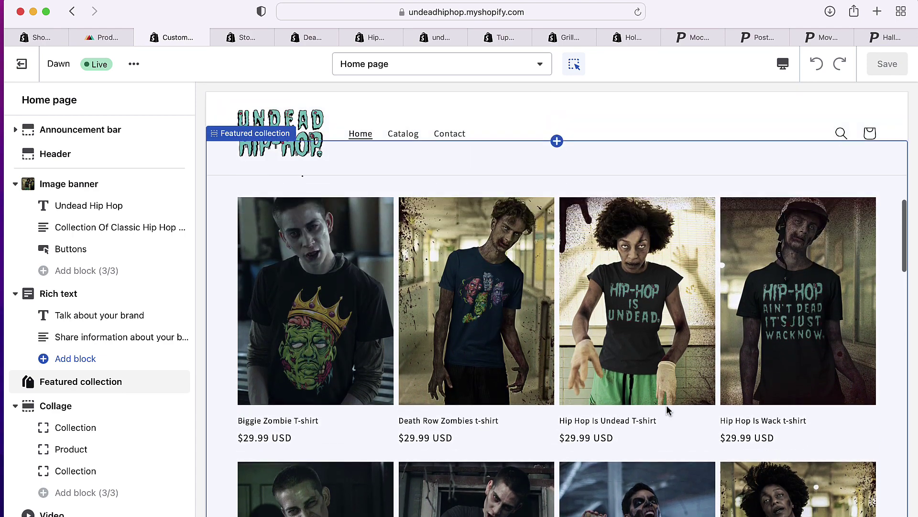
{"action": "scroll", "coordinate": [668, 410], "scroll_direction": "down", "scroll_amount": 3}
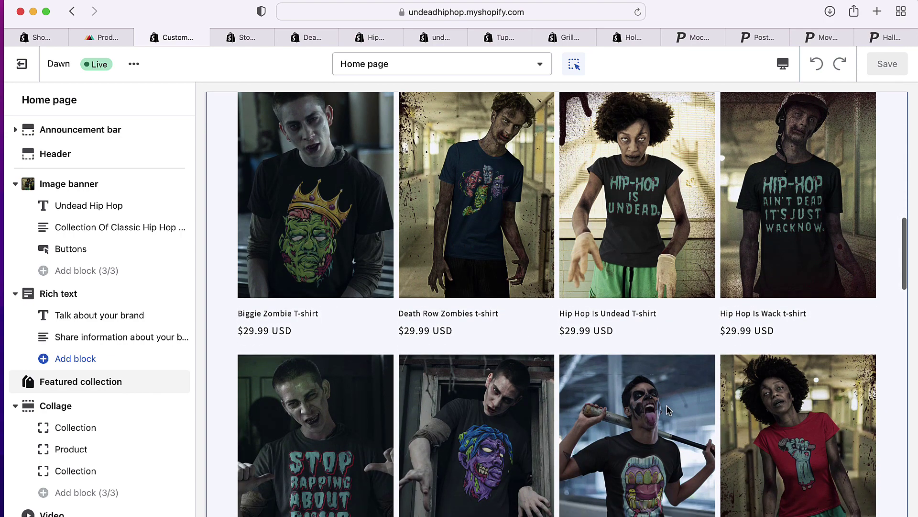
{"action": "scroll", "coordinate": [668, 410], "scroll_direction": "down", "scroll_amount": 3}
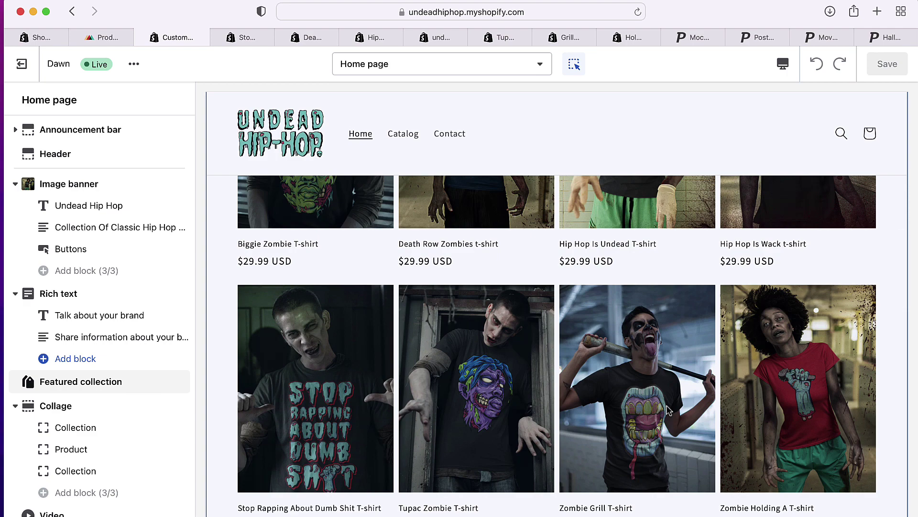
{"action": "scroll", "coordinate": [668, 410], "scroll_direction": "up", "scroll_amount": 5}
{"action": "scroll", "coordinate": [664, 408], "scroll_direction": "down", "scroll_amount": 15}
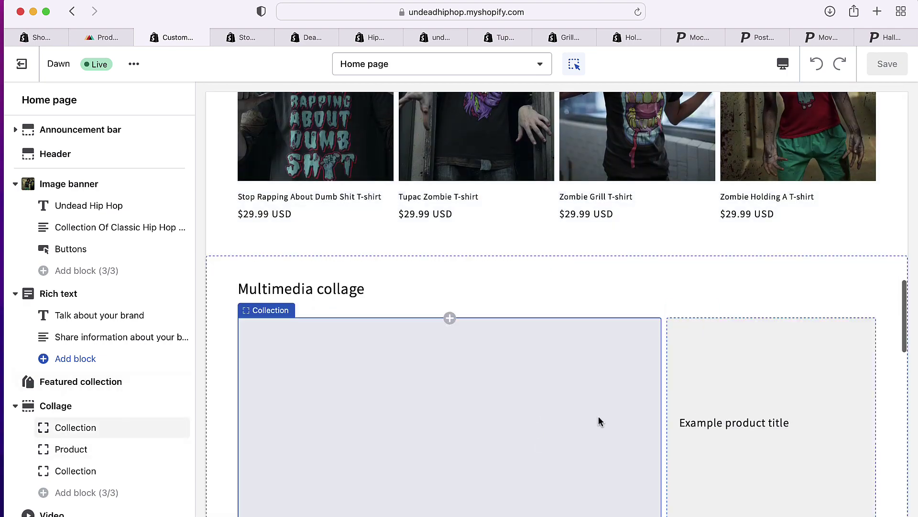
{"action": "scroll", "coordinate": [598, 420], "scroll_direction": "down", "scroll_amount": 2}
{"action": "scroll", "coordinate": [580, 452], "scroll_direction": "down", "scroll_amount": 20}
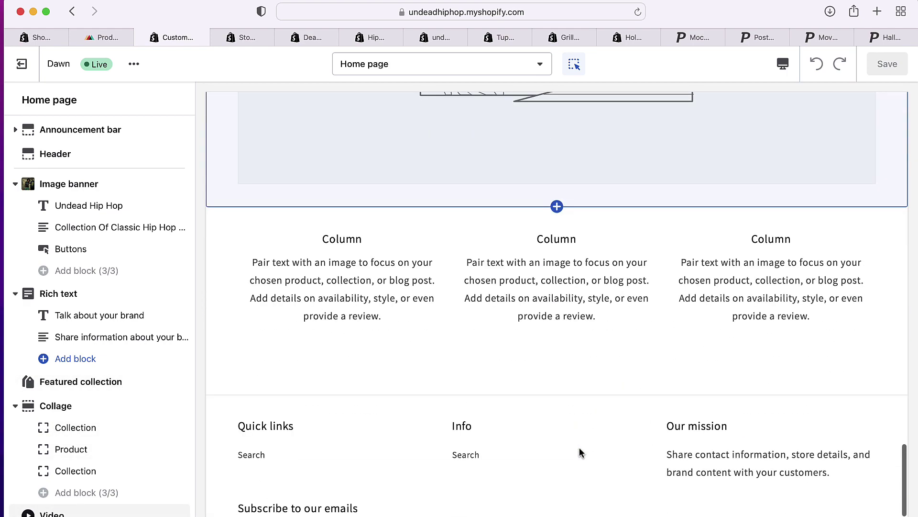
{"action": "scroll", "coordinate": [580, 452], "scroll_direction": "up", "scroll_amount": 10}
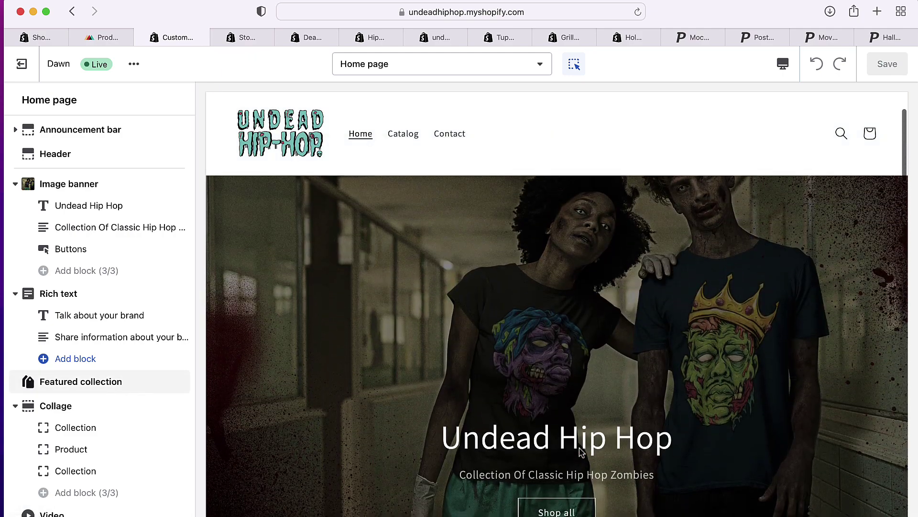
- Review the home page preview from the Undead Hip Hop banner through the featured products and multimedia collage to the video section
{"action": "scroll", "coordinate": [580, 452], "scroll_direction": "down", "scroll_amount": 8}
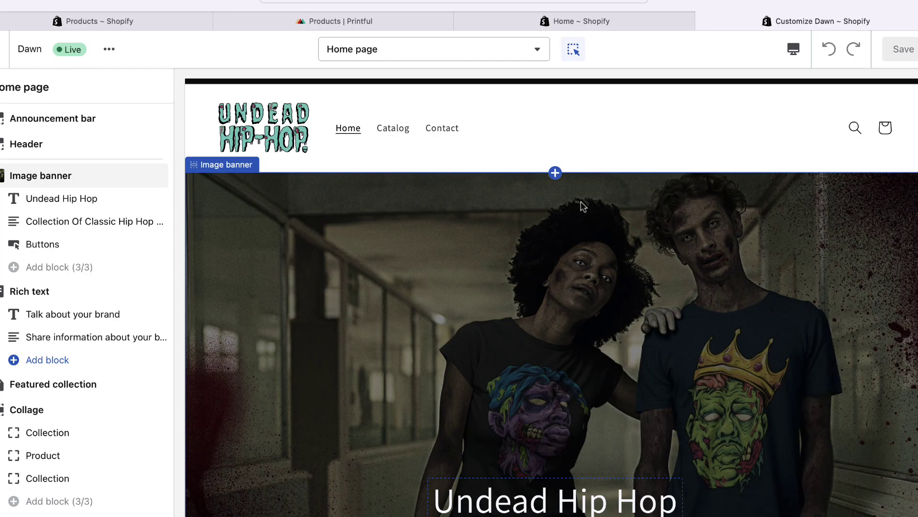
{"action": "scroll", "coordinate": [582, 207], "scroll_direction": "down", "scroll_amount": 3}
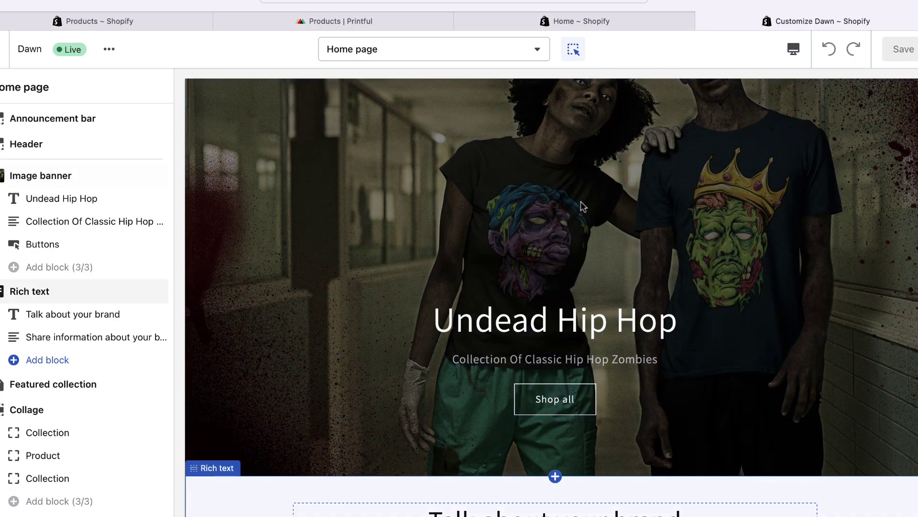
{"action": "scroll", "coordinate": [583, 206], "scroll_direction": "down", "scroll_amount": 3}
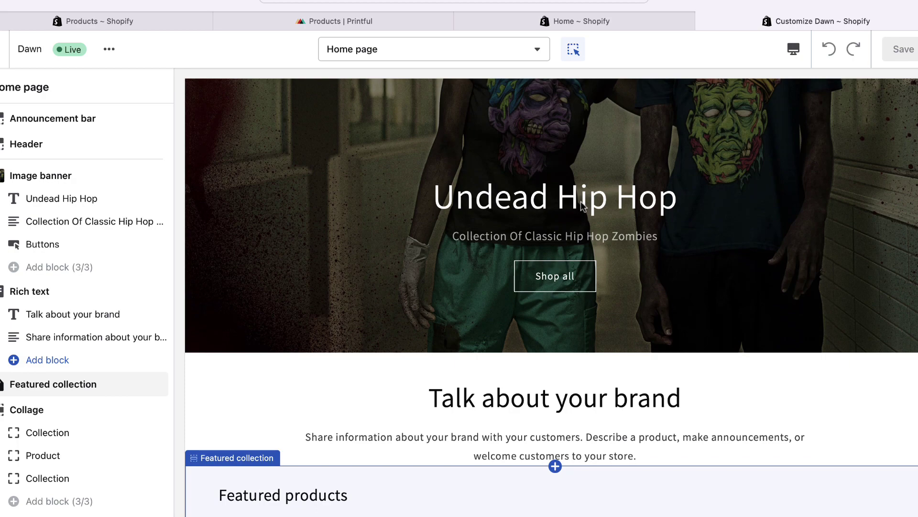
{"action": "scroll", "coordinate": [582, 204], "scroll_direction": "down", "scroll_amount": 12}
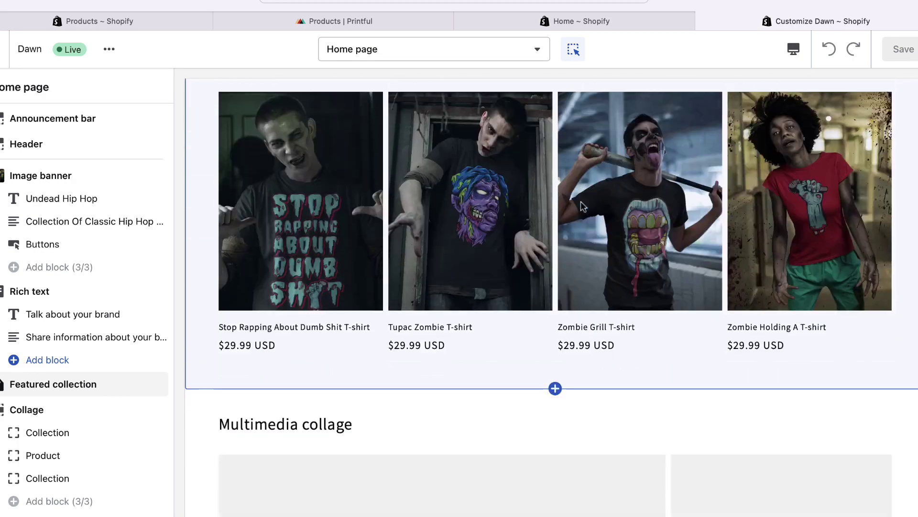
{"action": "scroll", "coordinate": [581, 206], "scroll_direction": "down", "scroll_amount": 5}
{"action": "scroll", "coordinate": [582, 206], "scroll_direction": "up", "scroll_amount": 10}
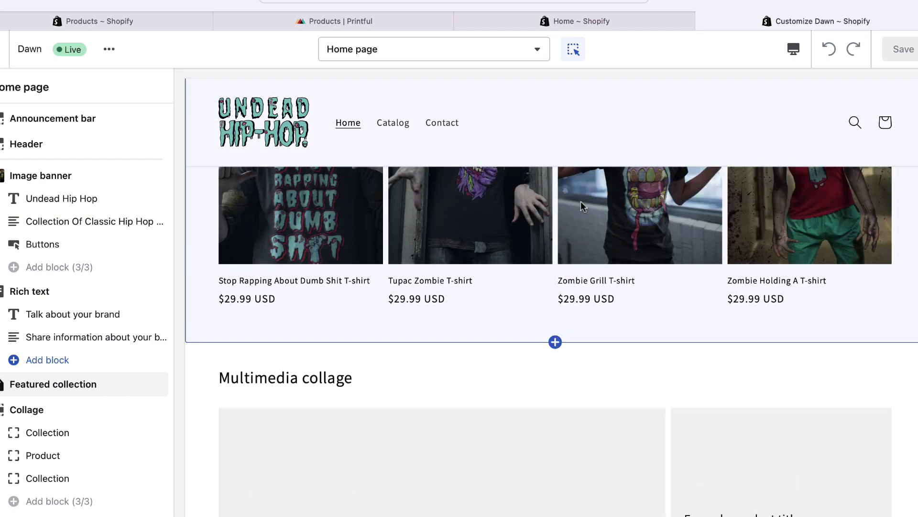
{"action": "scroll", "coordinate": [581, 201], "scroll_direction": "down", "scroll_amount": 10}
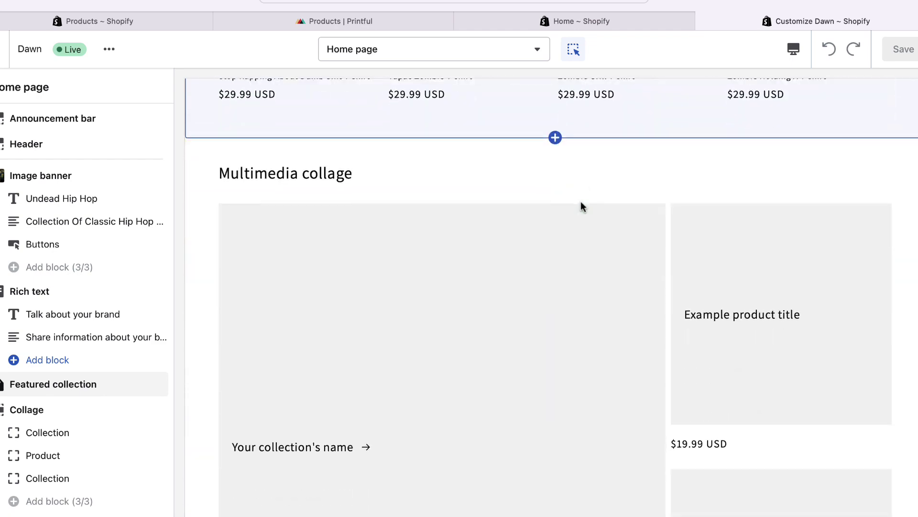
{"action": "scroll", "coordinate": [582, 206], "scroll_direction": "down", "scroll_amount": 2}
{"action": "scroll", "coordinate": [527, 260], "scroll_direction": "down", "scroll_amount": 8}
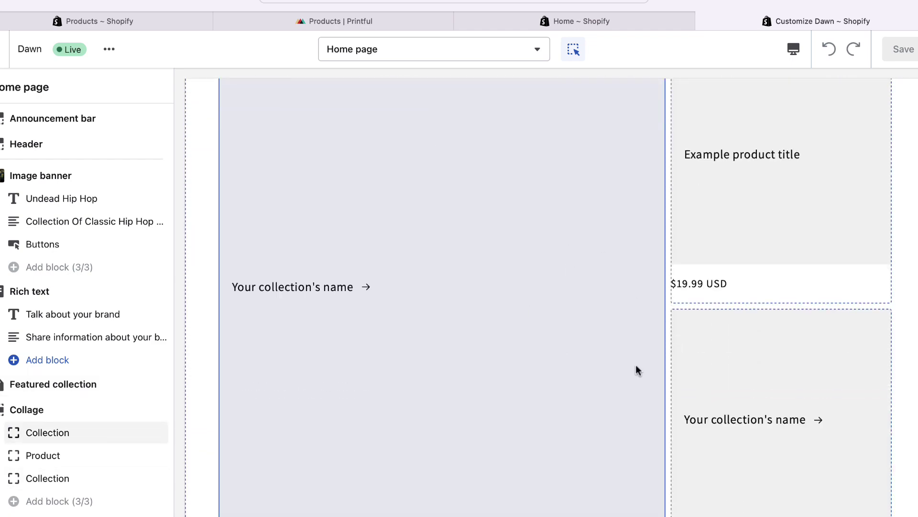
{"action": "scroll", "coordinate": [636, 364], "scroll_direction": "down", "scroll_amount": 3}
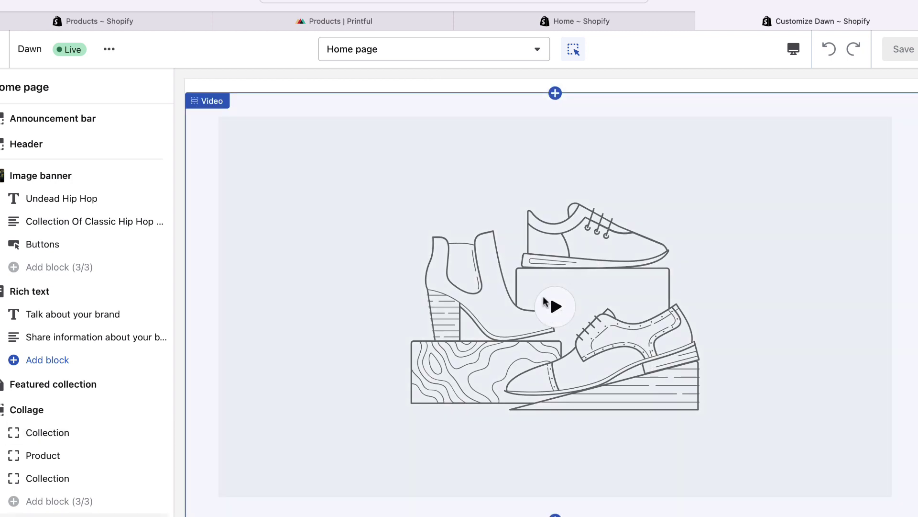
- Open the Video section's settings and examine its cover image, URL, alt text, width and color scheme options
{"action": "left_click", "coordinate": [210, 102]}
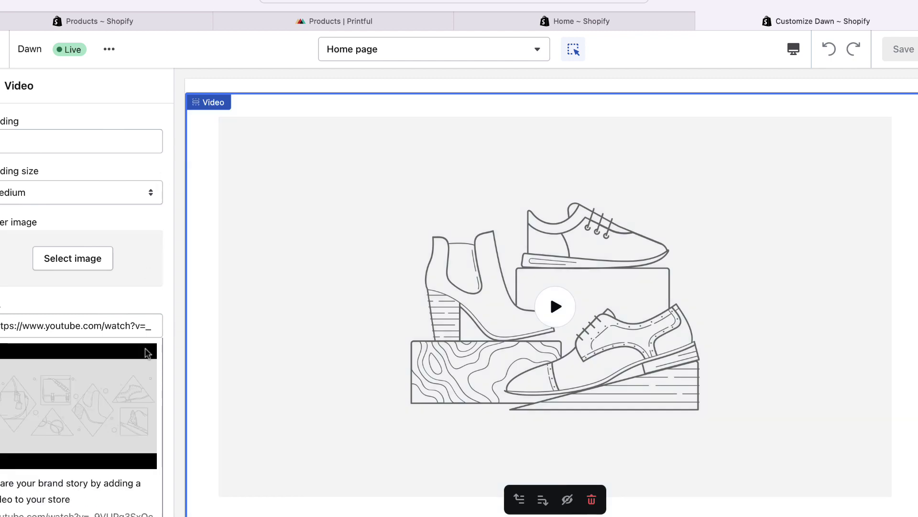
{"action": "scroll", "coordinate": [147, 354], "scroll_direction": "down", "scroll_amount": 5}
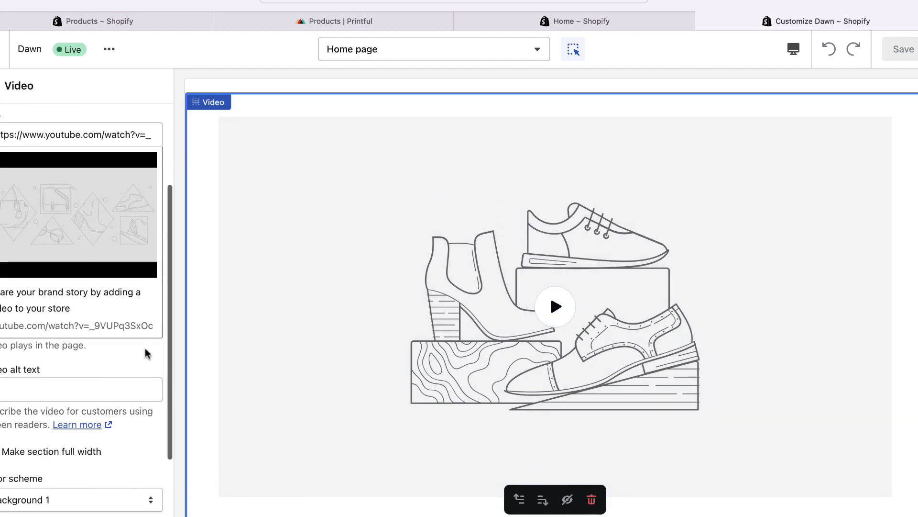
{"action": "scroll", "coordinate": [147, 354], "scroll_direction": "down", "scroll_amount": 1}
{"action": "scroll", "coordinate": [146, 348], "scroll_direction": "down", "scroll_amount": 2}
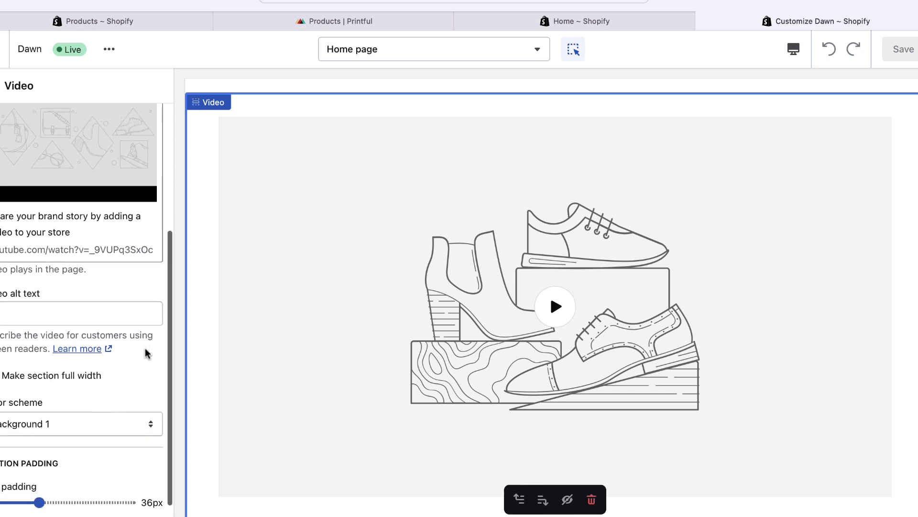
{"action": "scroll", "coordinate": [147, 311], "scroll_direction": "up", "scroll_amount": 5}
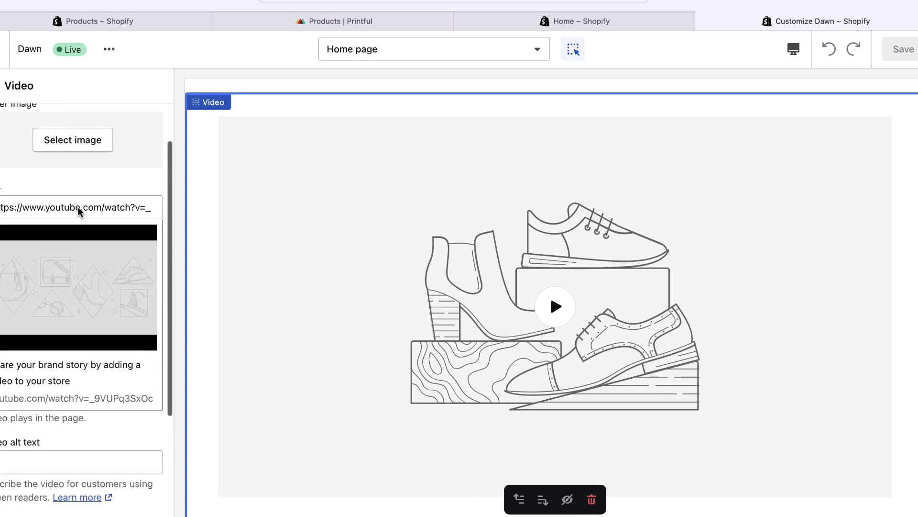
{"action": "scroll", "coordinate": [101, 285], "scroll_direction": "down", "scroll_amount": 3}
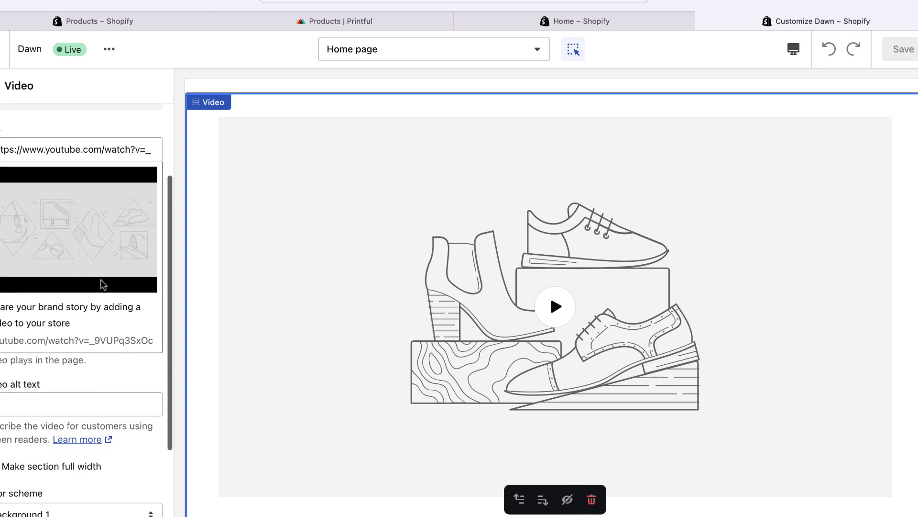
{"action": "scroll", "coordinate": [102, 282], "scroll_direction": "down", "scroll_amount": 3}
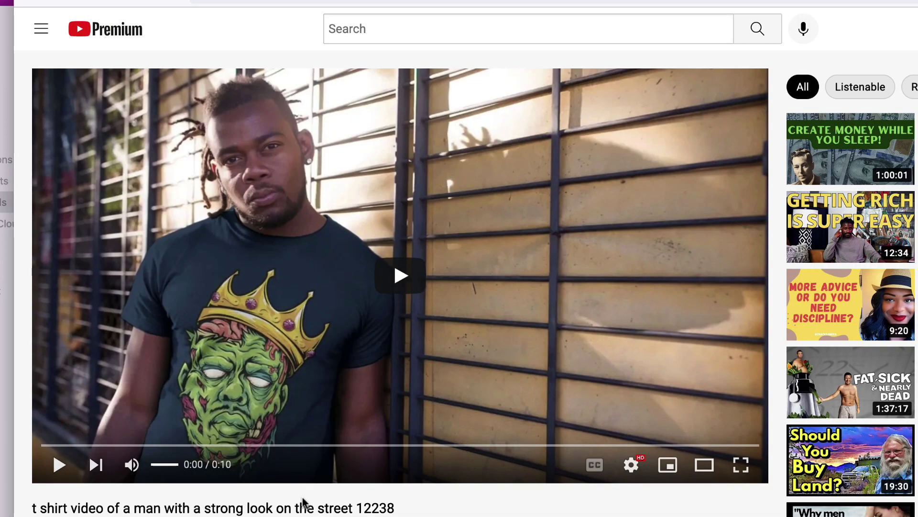
- Switch to YouTube and copy the share link of the unlisted video "t shirt video of a man with a strong look on the street 12238"
{"action": "scroll", "coordinate": [373, 504], "scroll_direction": "down", "scroll_amount": 2}
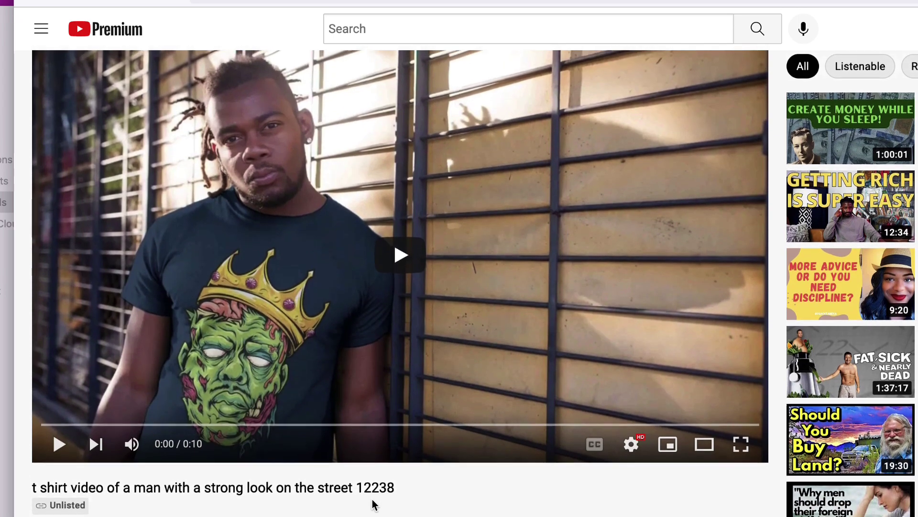
{"action": "scroll", "coordinate": [373, 505], "scroll_direction": "down", "scroll_amount": 1}
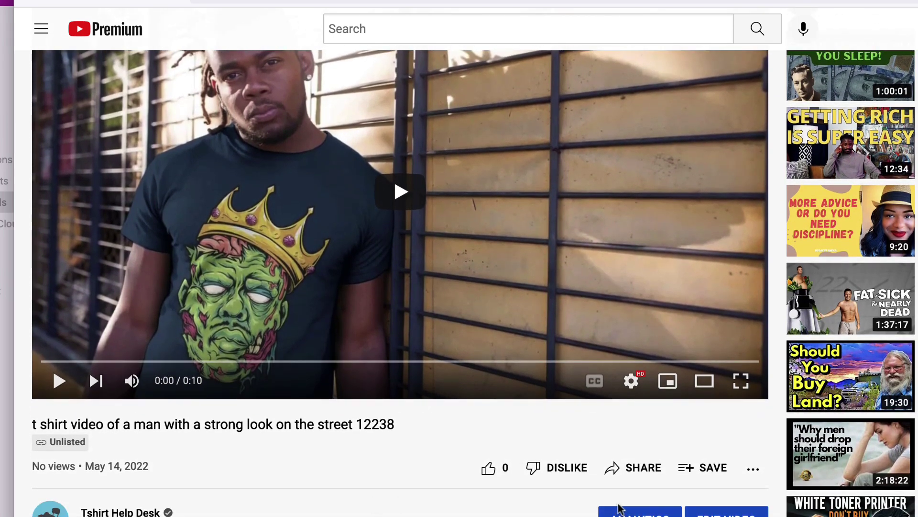
{"action": "left_click", "coordinate": [643, 467]}
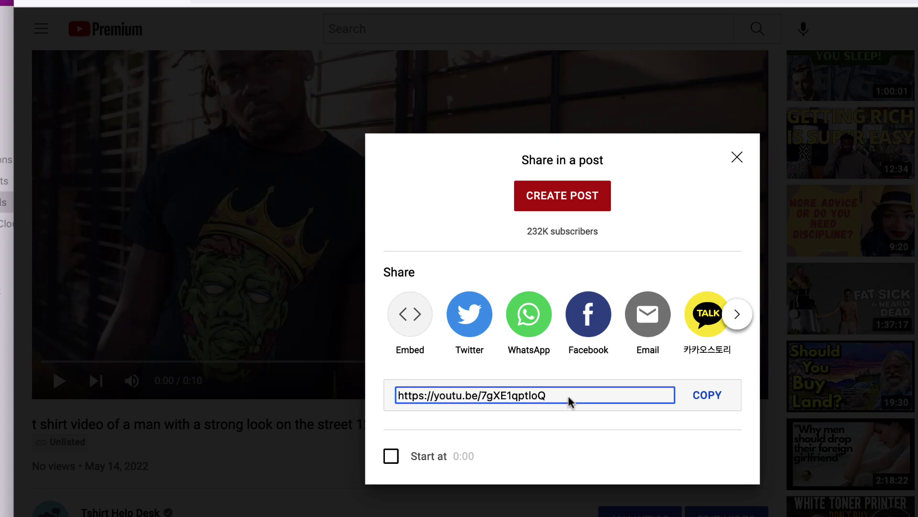
{"action": "left_click", "coordinate": [569, 401]}
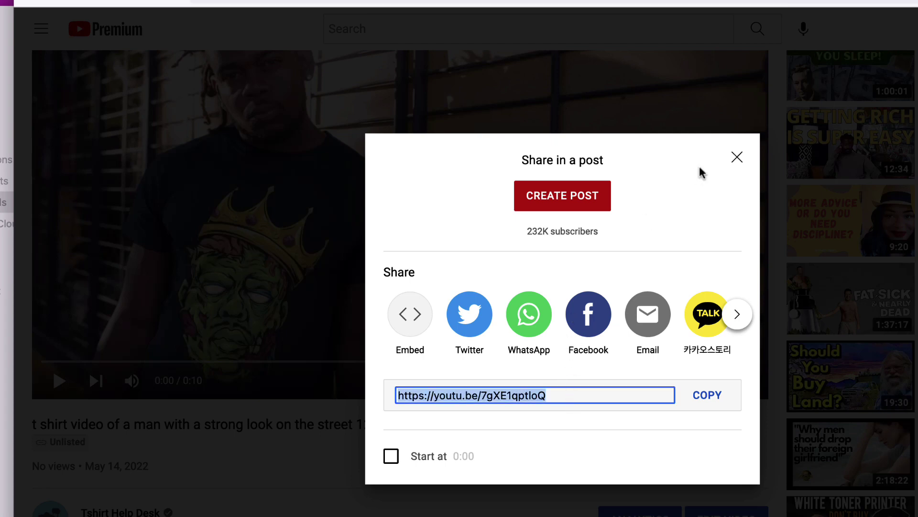
{"action": "left_click", "coordinate": [738, 158]}
{"action": "left_click", "coordinate": [498, 0]}
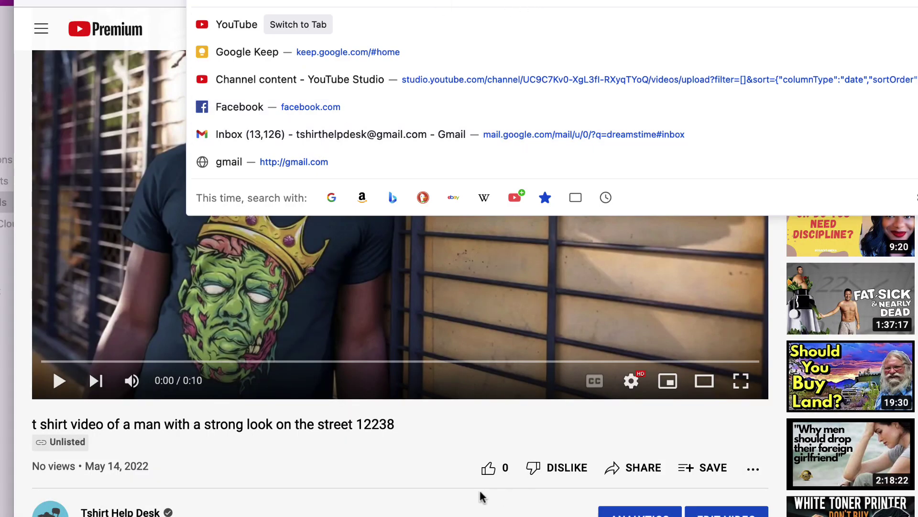
- Switch to QuickTime Player, pause the Biggie zombie T-shirt mockup video and capture a screenshot of the video frame
{"action": "left_click", "coordinate": [458, 485]}
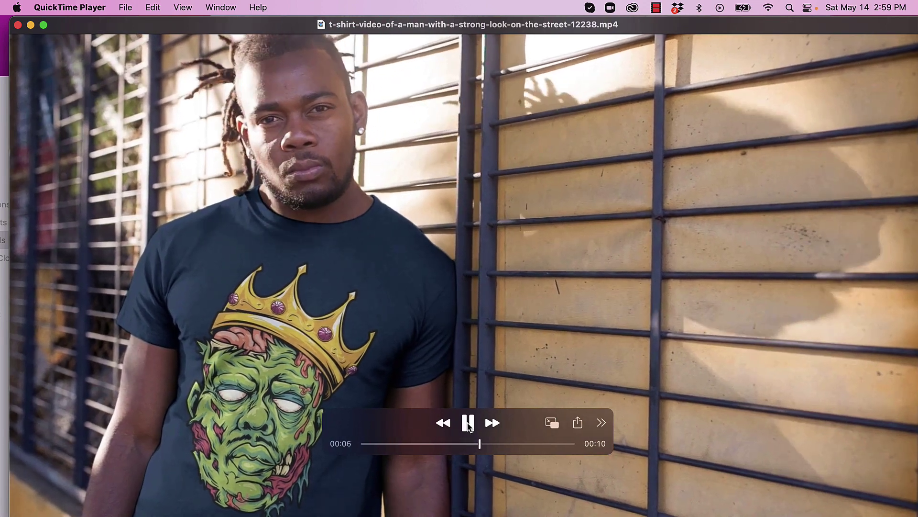
{"action": "left_click", "coordinate": [468, 424]}
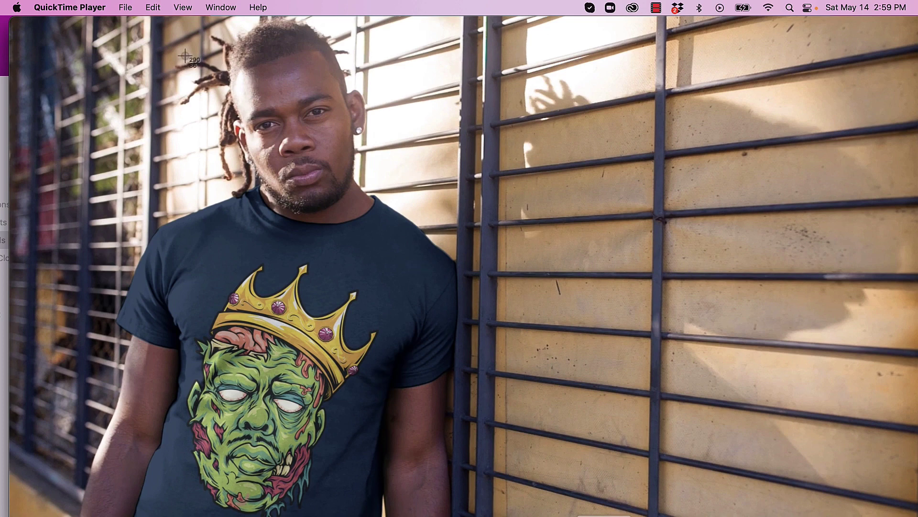
{"action": "left_click_drag", "start_coordinate": [10, 15], "coordinate": [917, 516]}
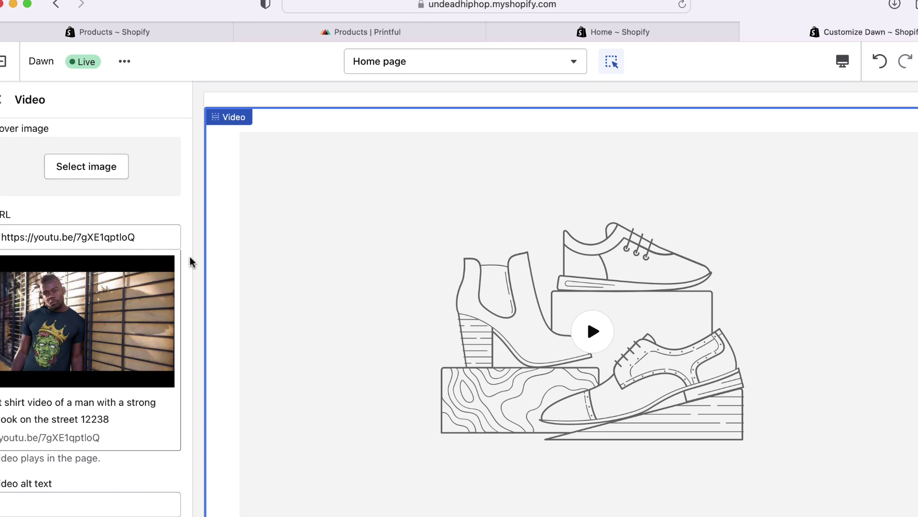
- Make the home page's Video section full width
{"action": "scroll", "coordinate": [186, 298], "scroll_direction": "down", "scroll_amount": 5}
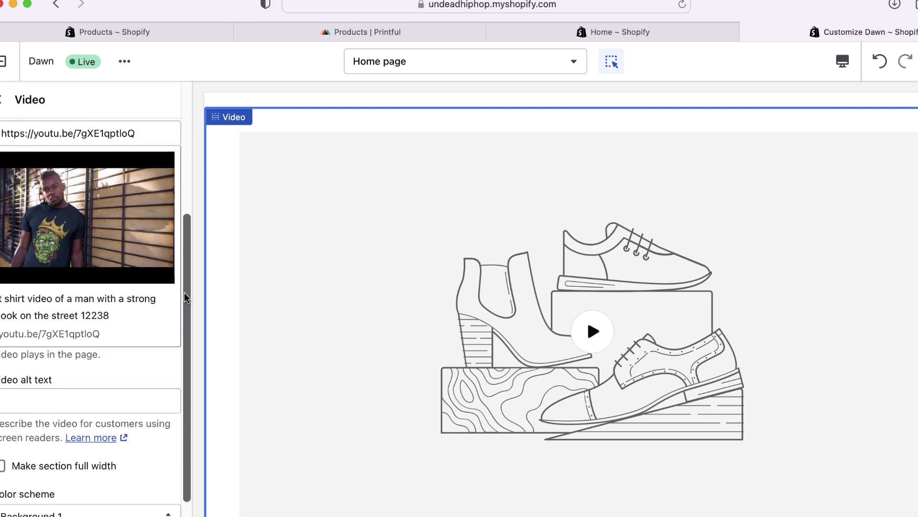
{"action": "scroll", "coordinate": [185, 298], "scroll_direction": "down", "scroll_amount": 3}
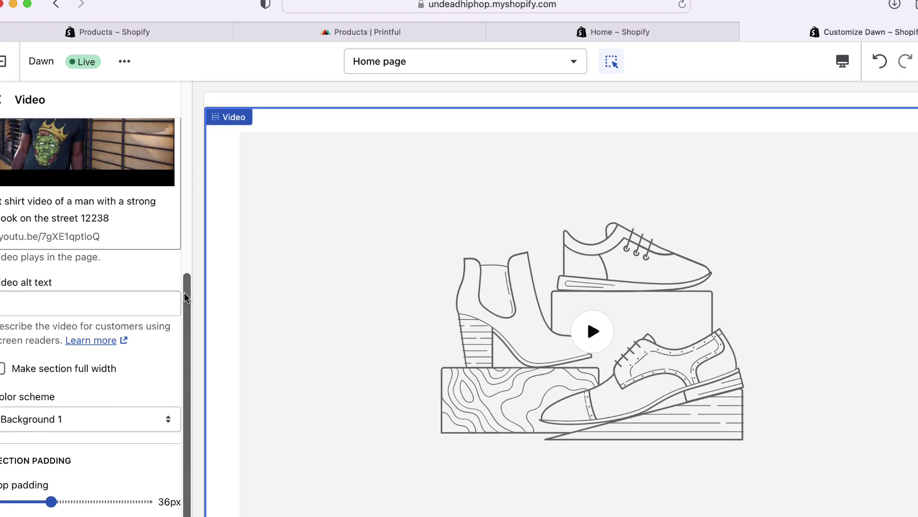
{"action": "scroll", "coordinate": [594, 291], "scroll_direction": "down", "scroll_amount": 4}
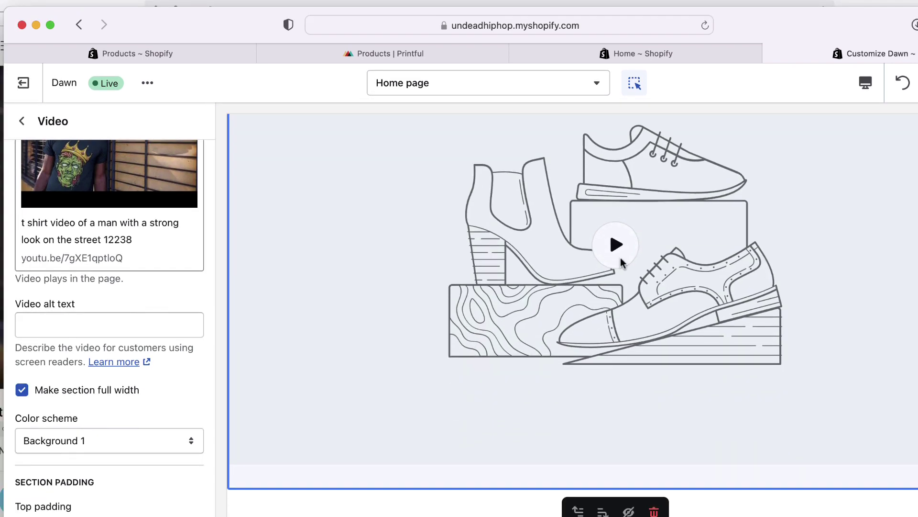
- Load the embedded T-shirt video in the home page preview and examine how it fills the section
{"action": "left_click", "coordinate": [616, 247]}
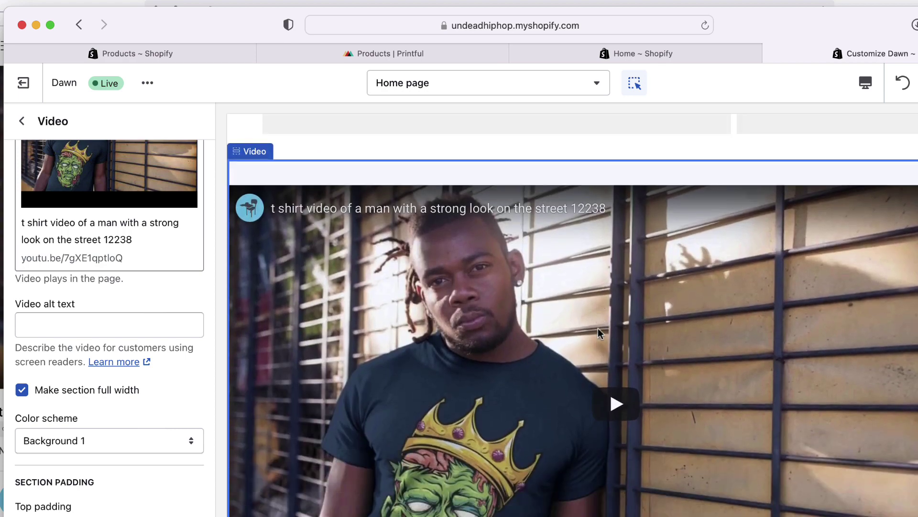
{"action": "scroll", "coordinate": [584, 294], "scroll_direction": "up", "scroll_amount": 3}
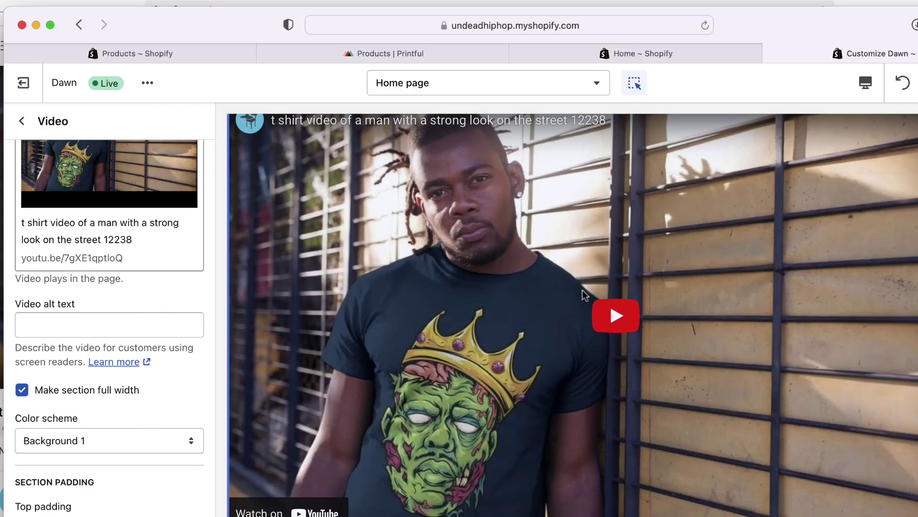
{"action": "scroll", "coordinate": [584, 295], "scroll_direction": "up", "scroll_amount": 3}
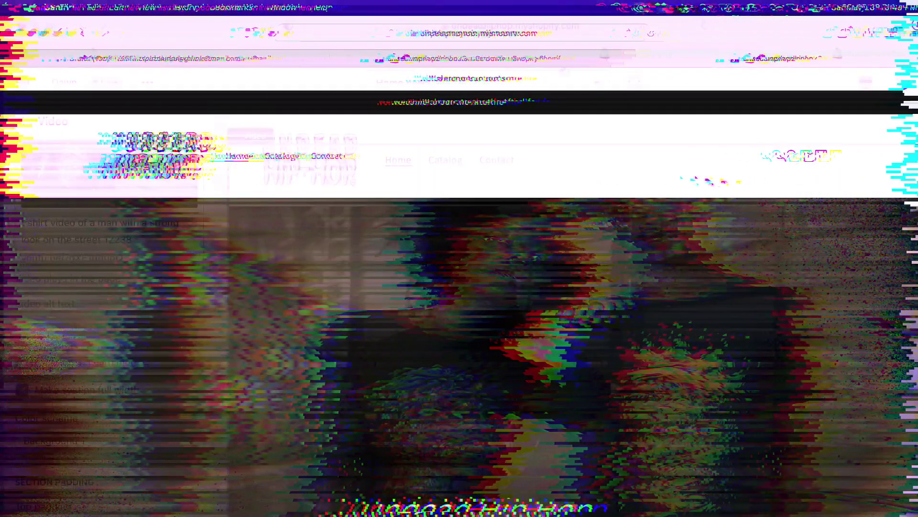
- Review the live storefront's home page from the header and banner through the featured products to the video section
{"action": "scroll", "coordinate": [708, 176], "scroll_direction": "down", "scroll_amount": 3}
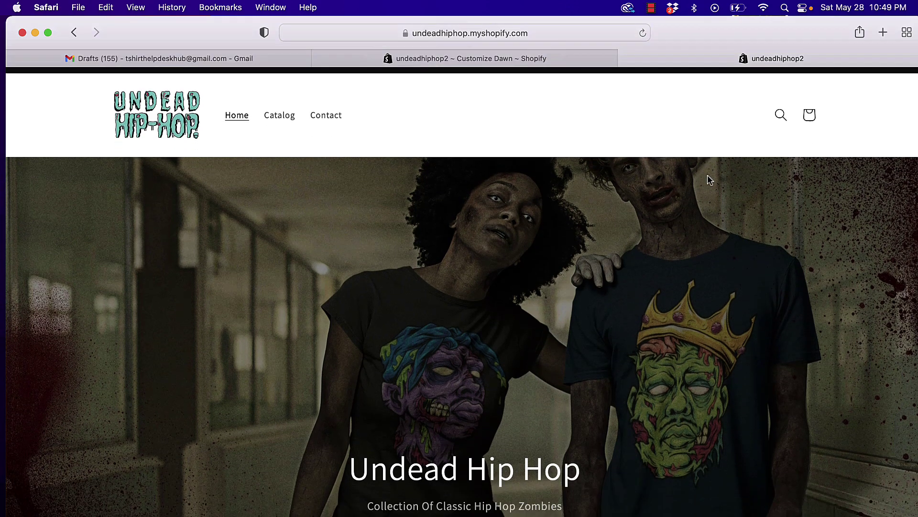
{"action": "scroll", "coordinate": [710, 180], "scroll_direction": "down", "scroll_amount": 10}
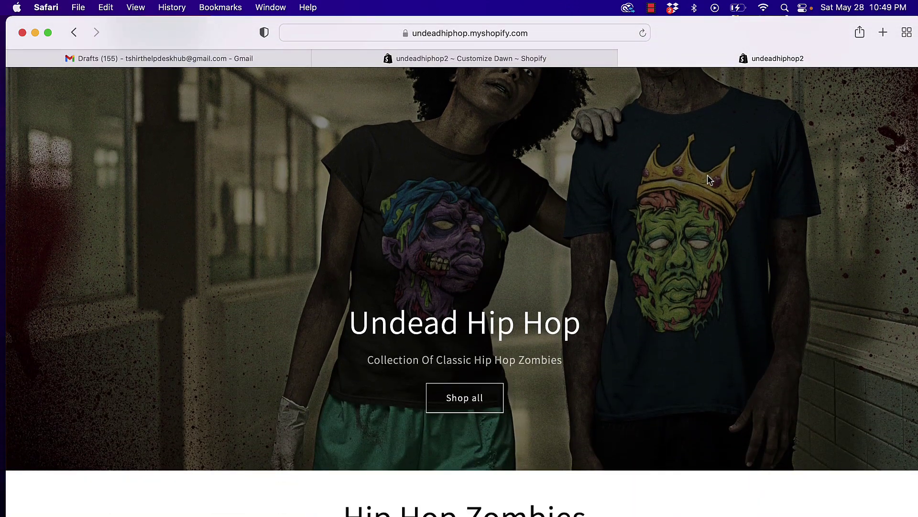
{"action": "scroll", "coordinate": [710, 179], "scroll_direction": "down", "scroll_amount": 8}
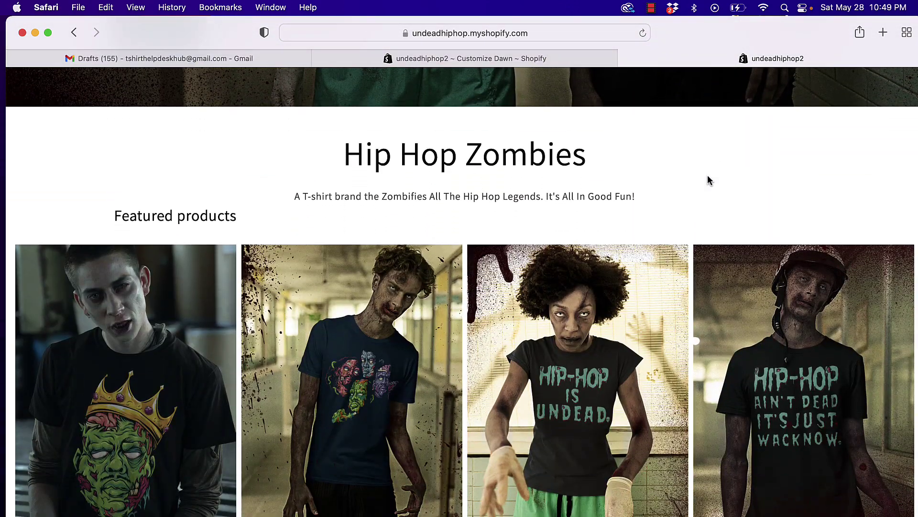
{"action": "scroll", "coordinate": [709, 180], "scroll_direction": "down", "scroll_amount": 2}
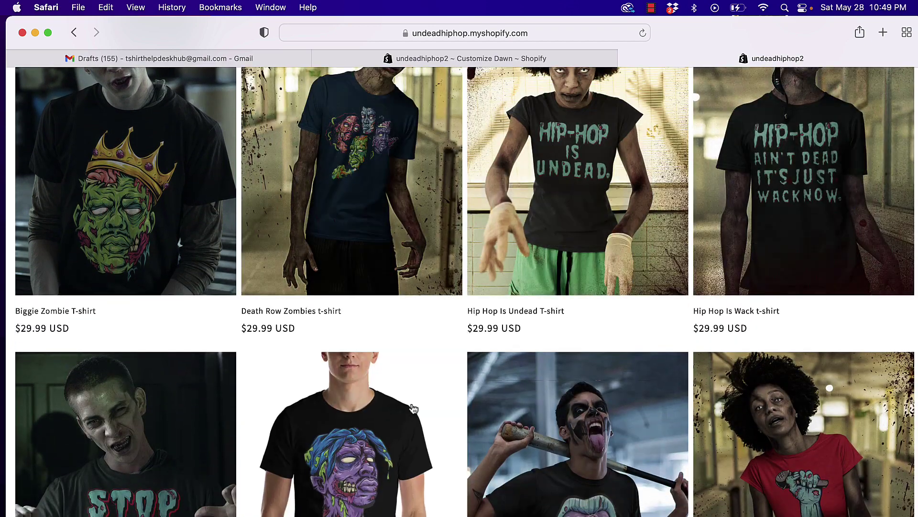
{"action": "scroll", "coordinate": [475, 389], "scroll_direction": "down", "scroll_amount": 8}
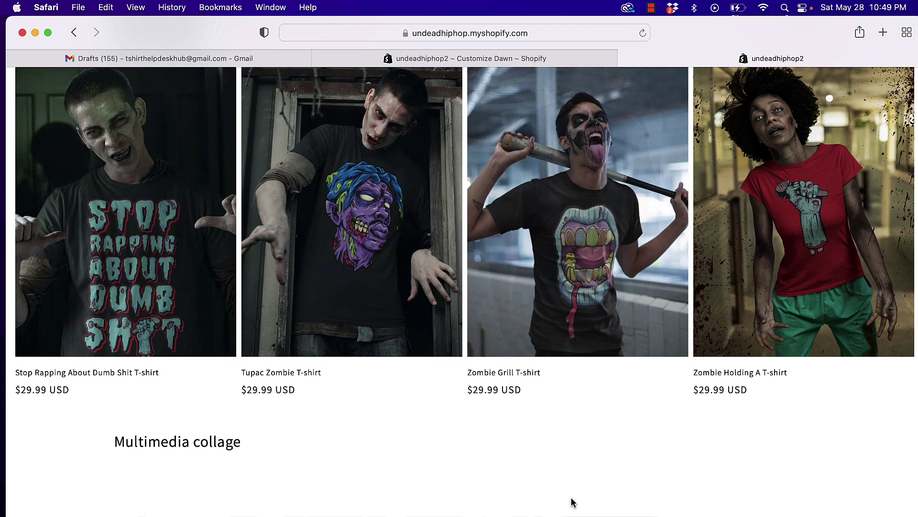
{"action": "scroll", "coordinate": [572, 502], "scroll_direction": "down", "scroll_amount": 10}
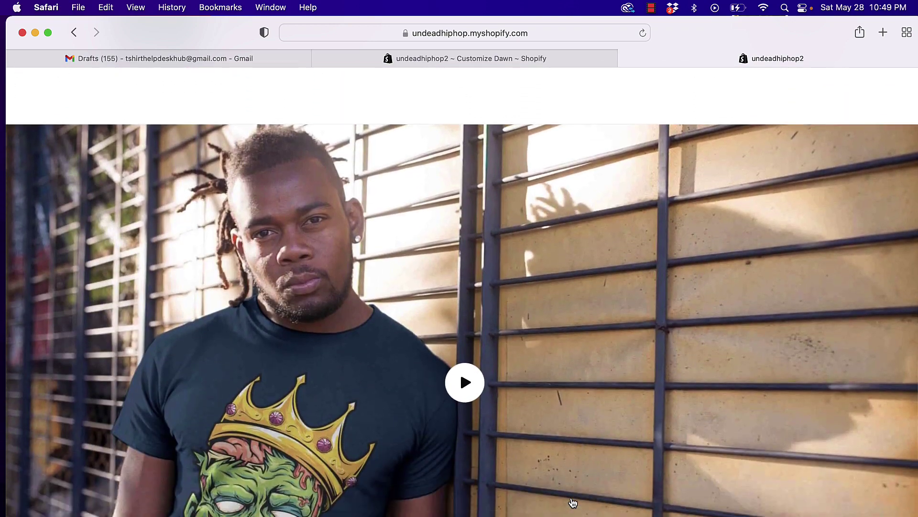
{"action": "scroll", "coordinate": [572, 502], "scroll_direction": "down", "scroll_amount": 1}
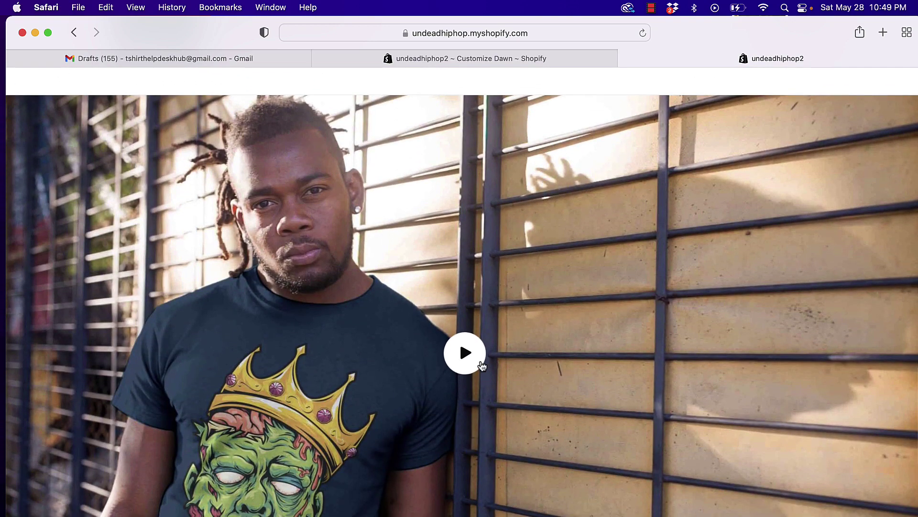
- Play the embedded T-shirt video on the storefront and review the T-shirts, Hats and Hoodies columns and the footer below it
{"action": "left_click", "coordinate": [467, 353]}
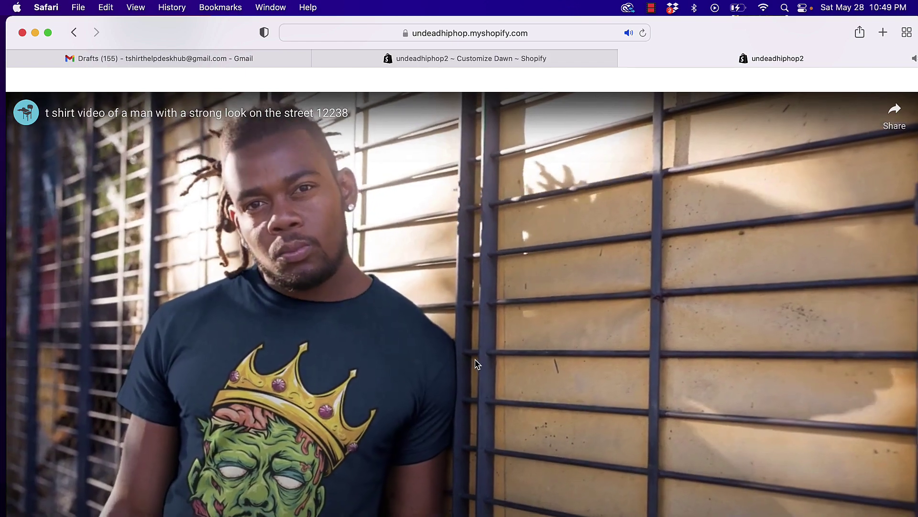
{"action": "scroll", "coordinate": [476, 363], "scroll_direction": "down", "scroll_amount": 1}
{"action": "scroll", "coordinate": [475, 359], "scroll_direction": "down", "scroll_amount": 10}
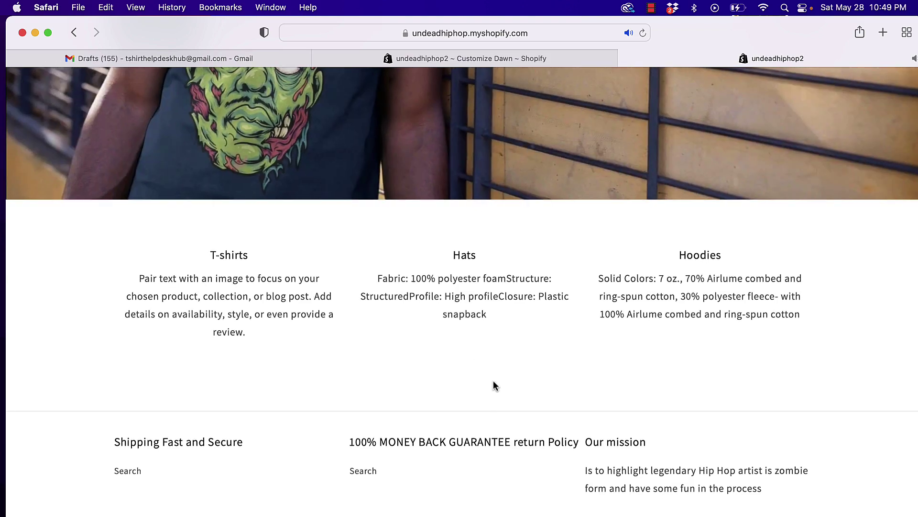
{"action": "scroll", "coordinate": [493, 385], "scroll_direction": "down", "scroll_amount": 3}
{"action": "scroll", "coordinate": [492, 388], "scroll_direction": "down", "scroll_amount": 1}
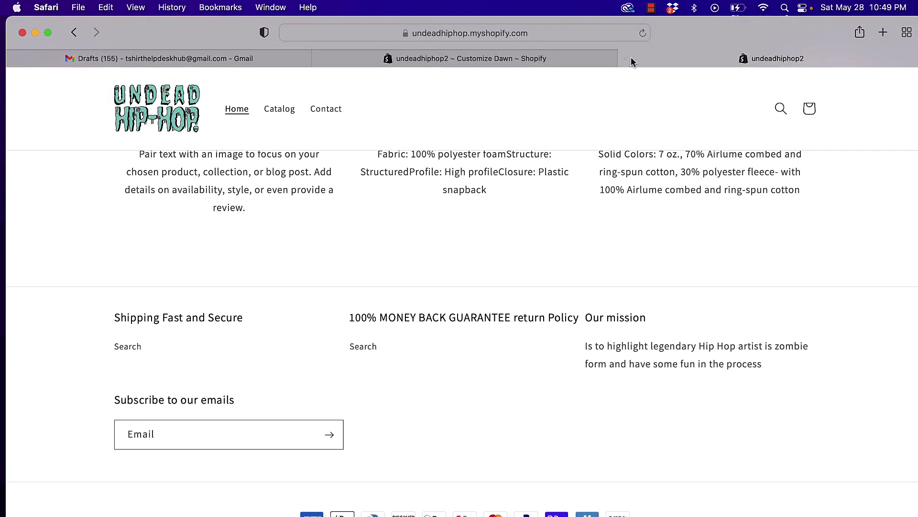
{"action": "left_click", "coordinate": [658, 7]}
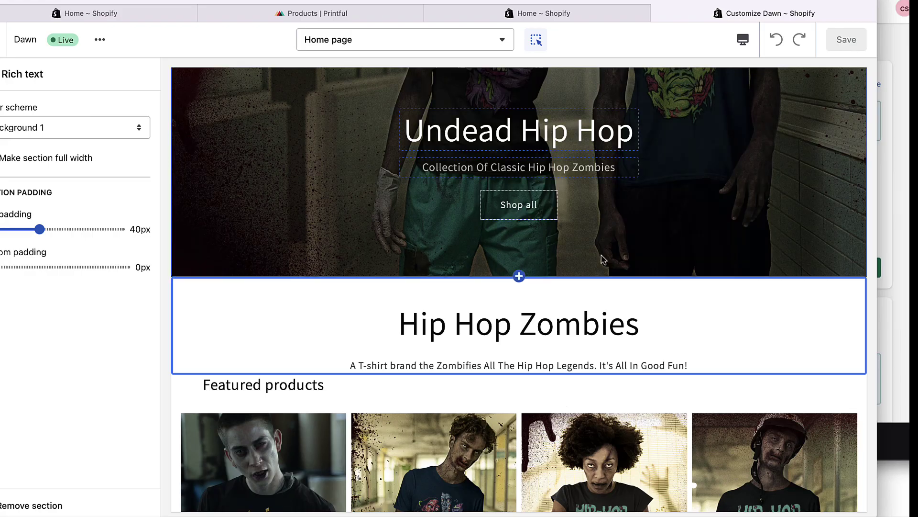
{"action": "scroll", "coordinate": [603, 258], "scroll_direction": "up", "scroll_amount": 1}
{"action": "scroll", "coordinate": [604, 258], "scroll_direction": "down", "scroll_amount": 1}
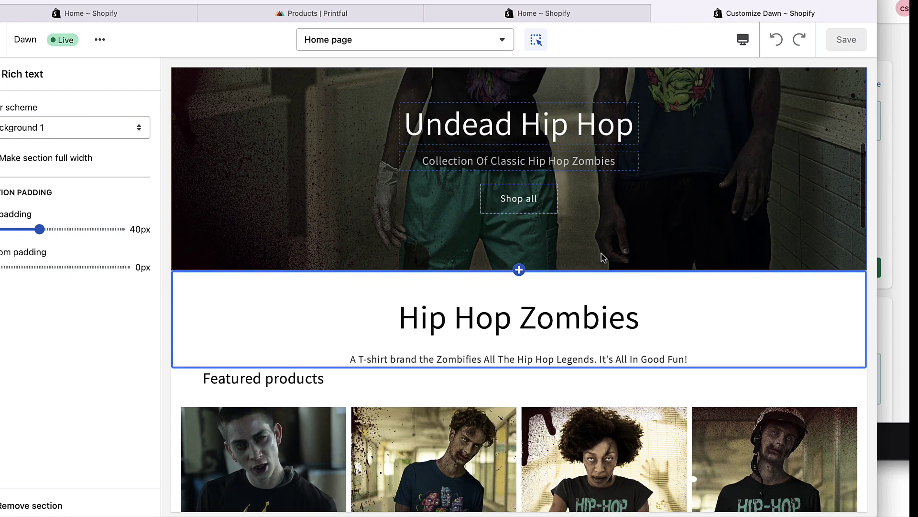
{"action": "scroll", "coordinate": [603, 258], "scroll_direction": "up", "scroll_amount": 1}
{"action": "scroll", "coordinate": [603, 258], "scroll_direction": "down", "scroll_amount": 1}
{"action": "scroll", "coordinate": [602, 256], "scroll_direction": "up", "scroll_amount": 1}
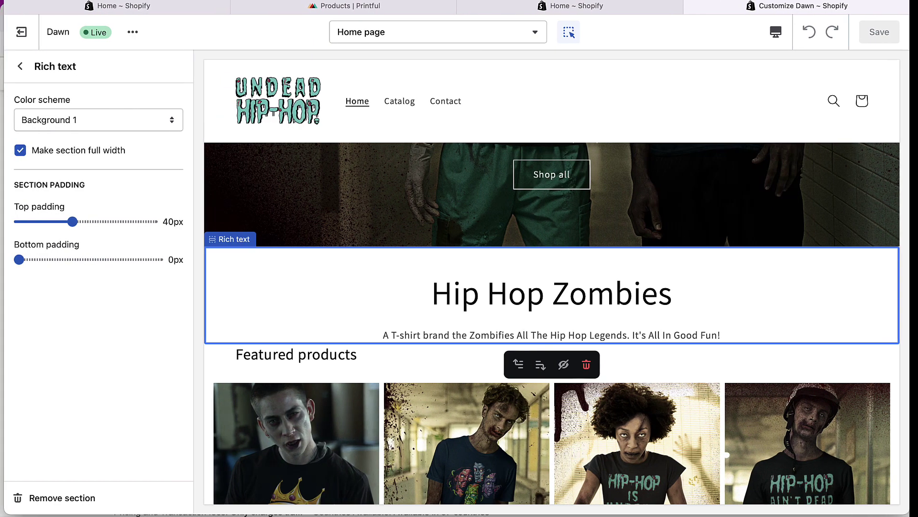
- Leave the Dawn theme editor and open the Payments page in the store settings
{"action": "left_click", "coordinate": [38, 33]}
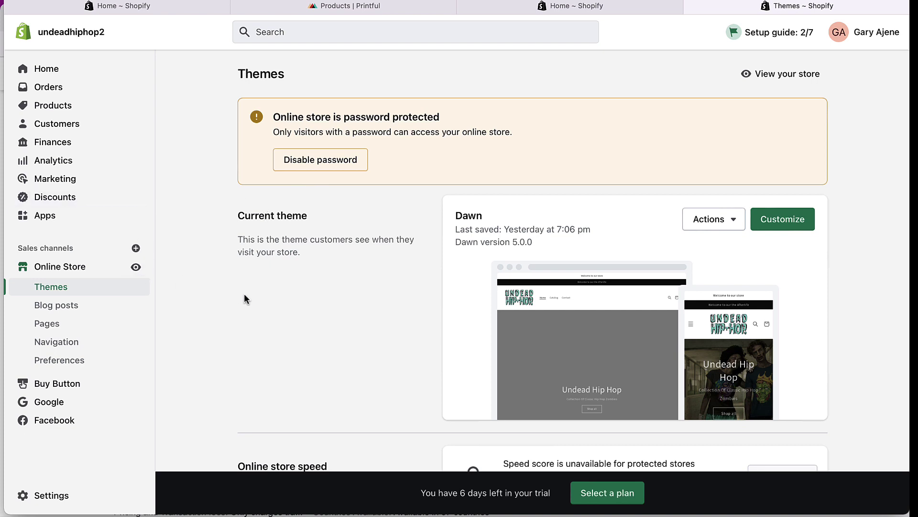
{"action": "left_click", "coordinate": [52, 495]}
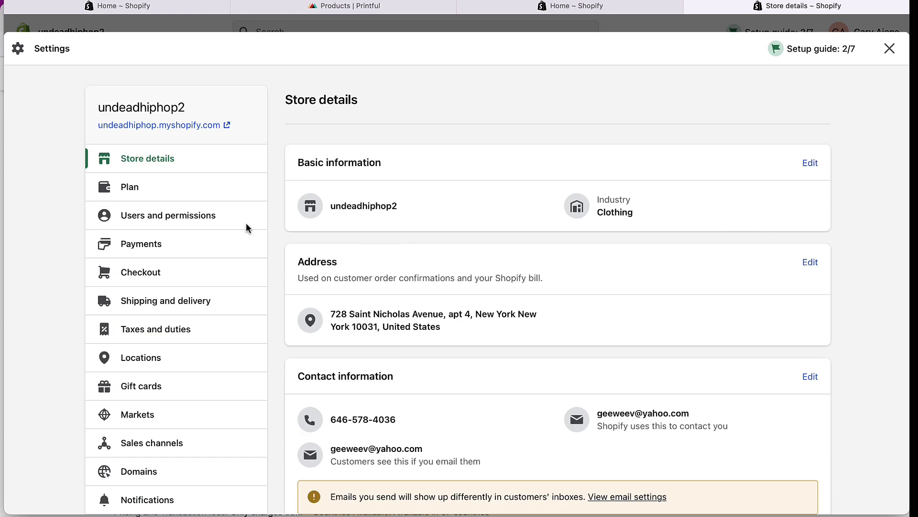
{"action": "scroll", "coordinate": [159, 429], "scroll_direction": "down", "scroll_amount": 3}
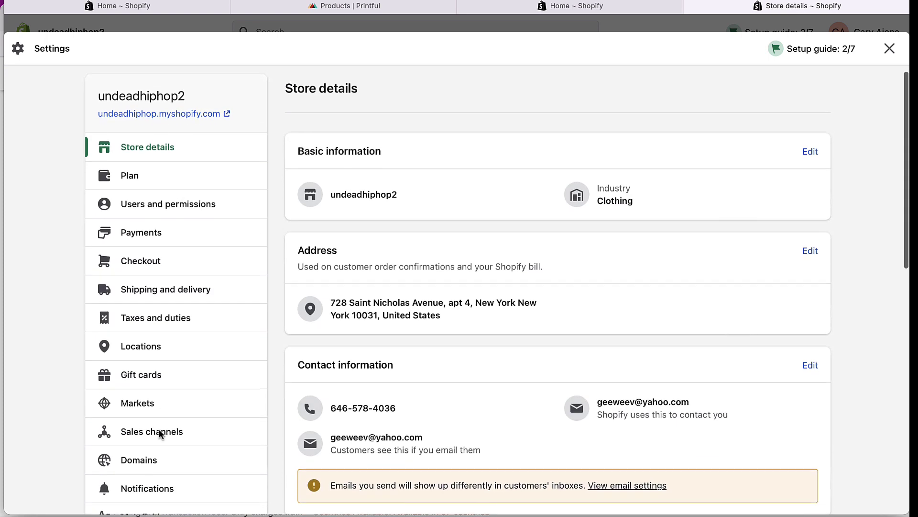
{"action": "scroll", "coordinate": [159, 430], "scroll_direction": "down", "scroll_amount": 1}
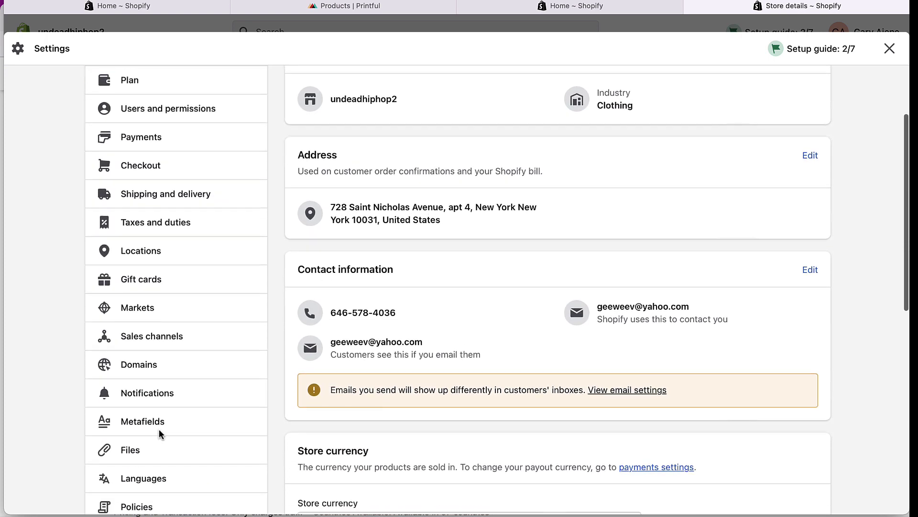
{"action": "scroll", "coordinate": [158, 429], "scroll_direction": "up", "scroll_amount": 1}
{"action": "scroll", "coordinate": [158, 429], "scroll_direction": "up", "scroll_amount": 1}
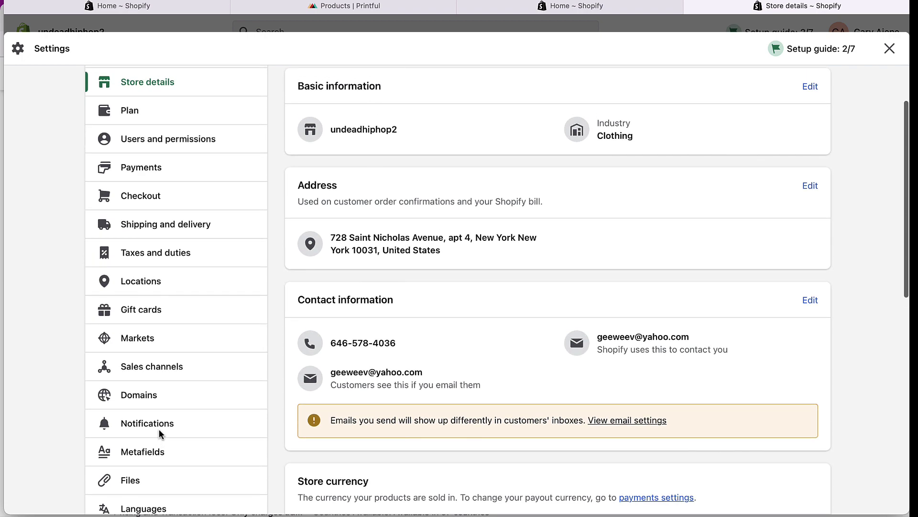
{"action": "left_click", "coordinate": [142, 167]}
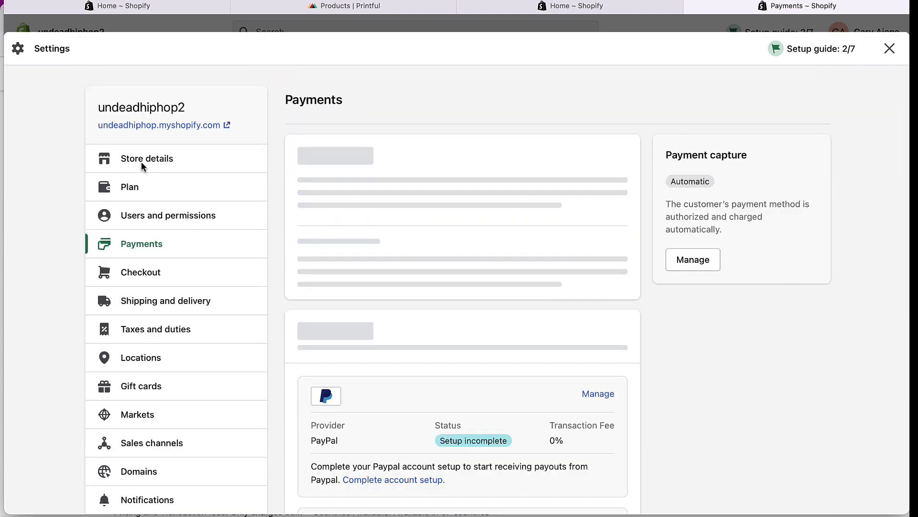
- Review the Payments page's Shopify Payments, PayPal, Amazon Pay and manual payment method options
{"action": "scroll", "coordinate": [494, 264], "scroll_direction": "down", "scroll_amount": 2}
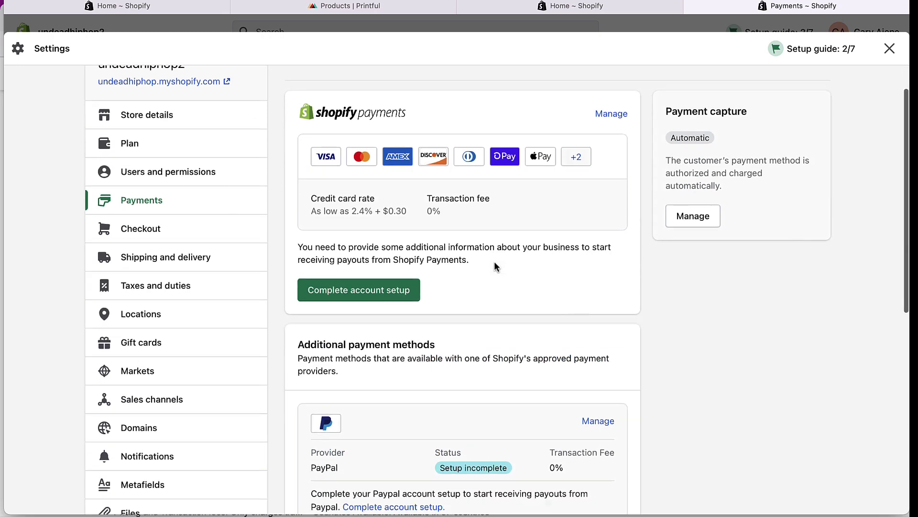
{"action": "scroll", "coordinate": [496, 266], "scroll_direction": "down", "scroll_amount": 10}
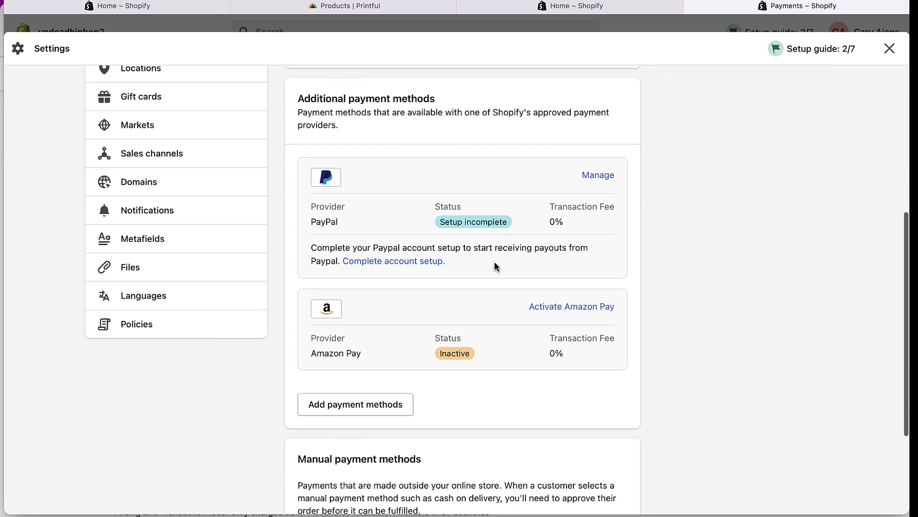
{"action": "scroll", "coordinate": [495, 264], "scroll_direction": "down", "scroll_amount": 2}
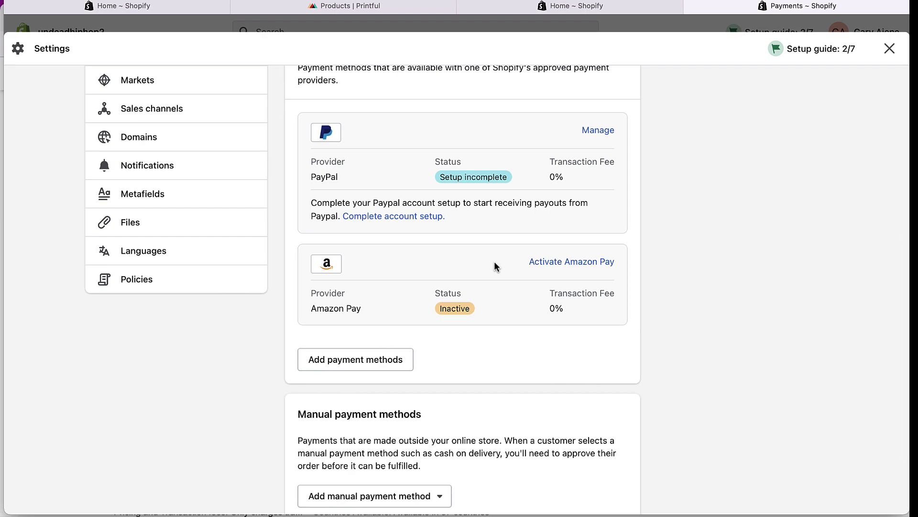
{"action": "scroll", "coordinate": [494, 265], "scroll_direction": "up", "scroll_amount": 8}
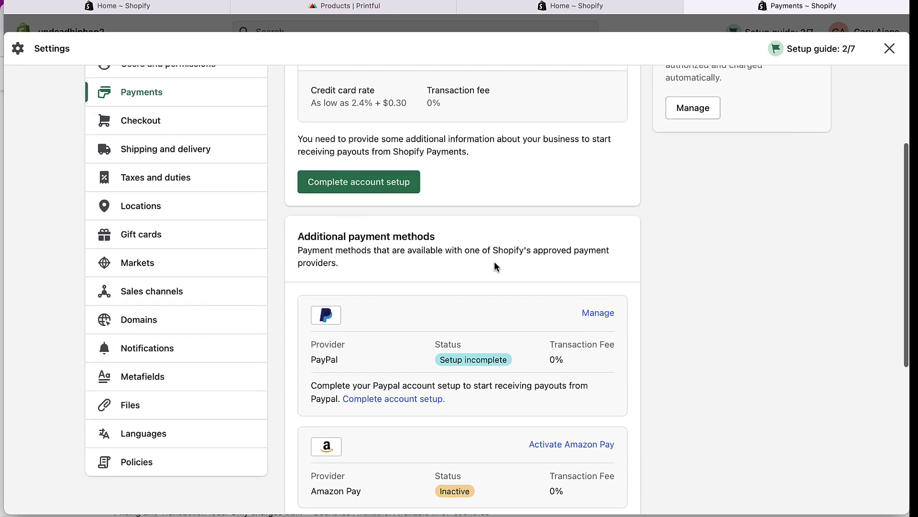
{"action": "scroll", "coordinate": [494, 262], "scroll_direction": "up", "scroll_amount": 3}
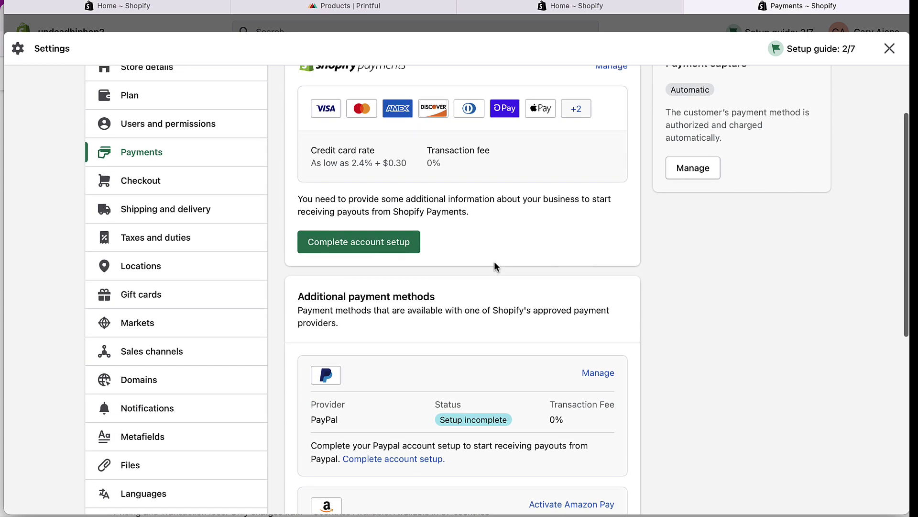
{"action": "scroll", "coordinate": [494, 266], "scroll_direction": "up", "scroll_amount": 3}
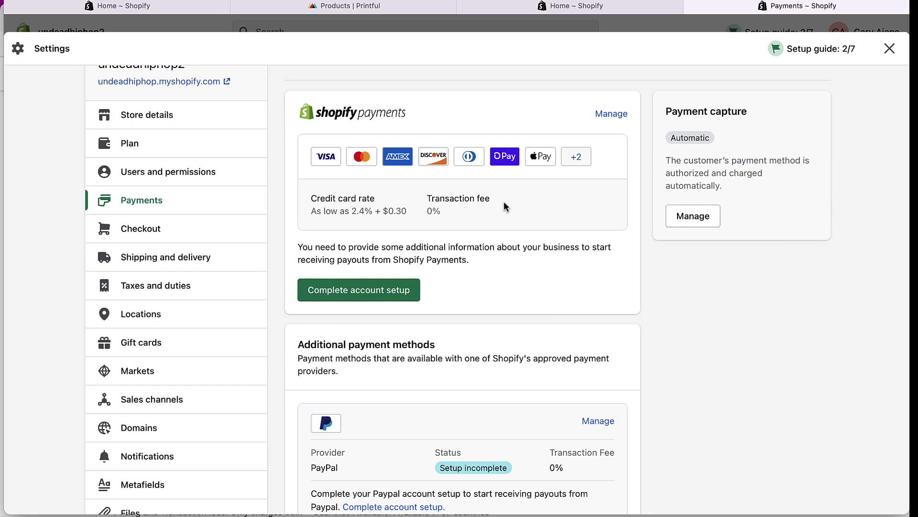
- Open the Shopify Payments management page and review its standard rates, accepted cards, Shop Pay and wallet options
{"action": "left_click", "coordinate": [618, 113]}
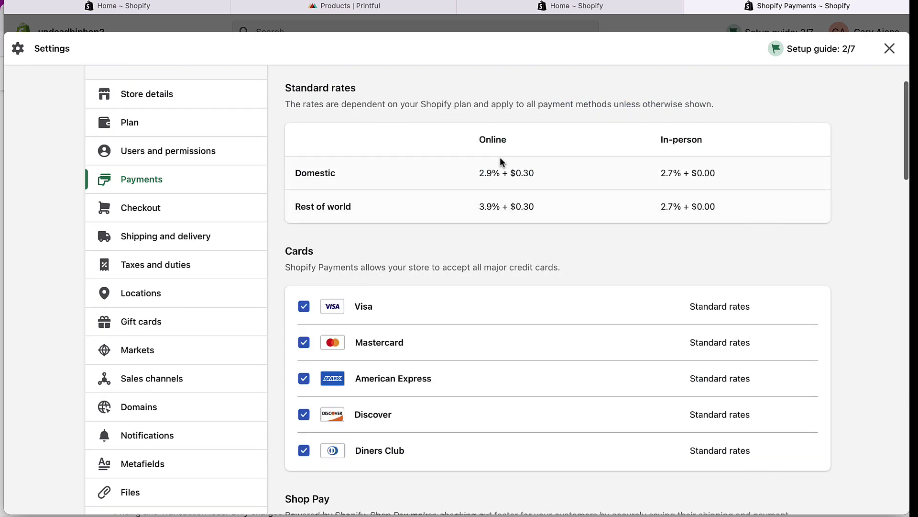
{"action": "scroll", "coordinate": [570, 229], "scroll_direction": "down", "scroll_amount": 5}
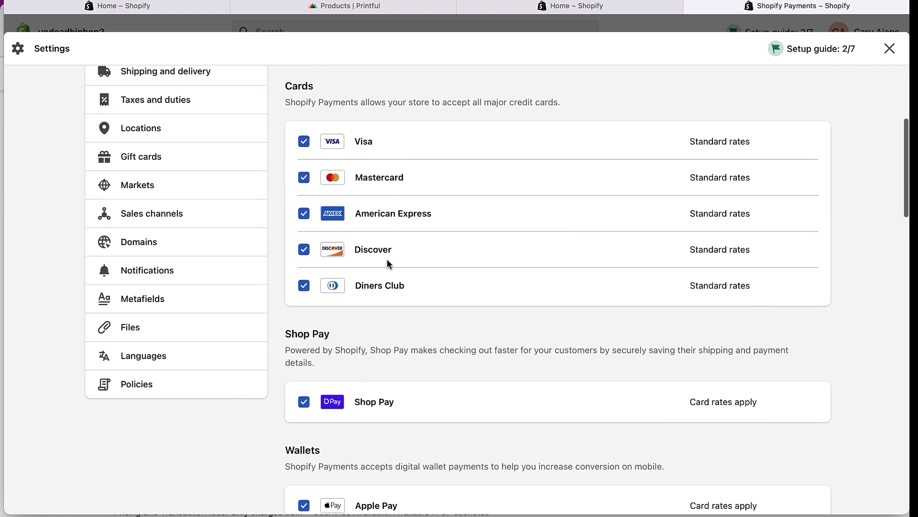
{"action": "scroll", "coordinate": [386, 285], "scroll_direction": "down", "scroll_amount": 5}
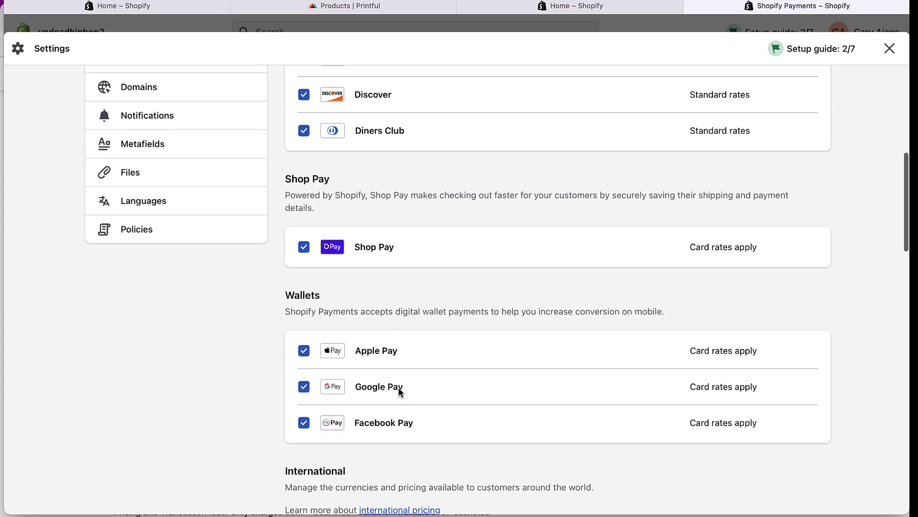
{"action": "scroll", "coordinate": [405, 266], "scroll_direction": "up", "scroll_amount": 2}
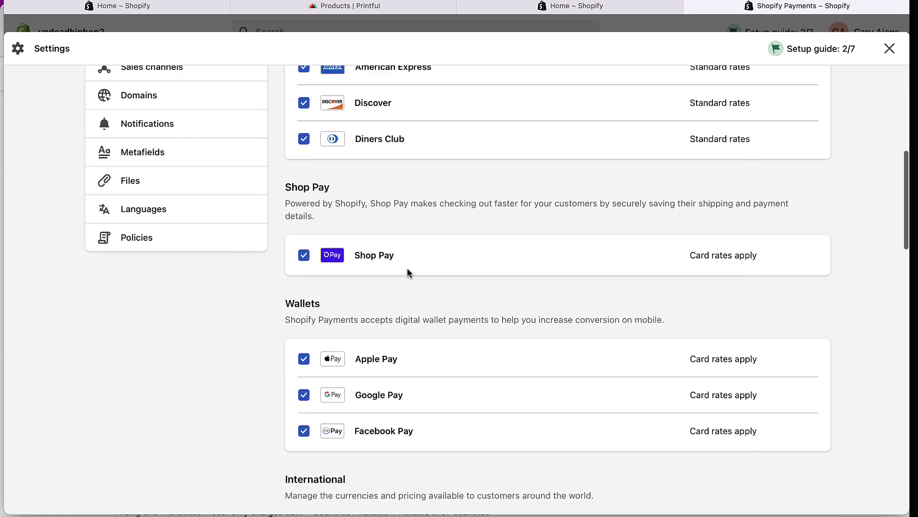
{"action": "scroll", "coordinate": [407, 269], "scroll_direction": "down", "scroll_amount": 15}
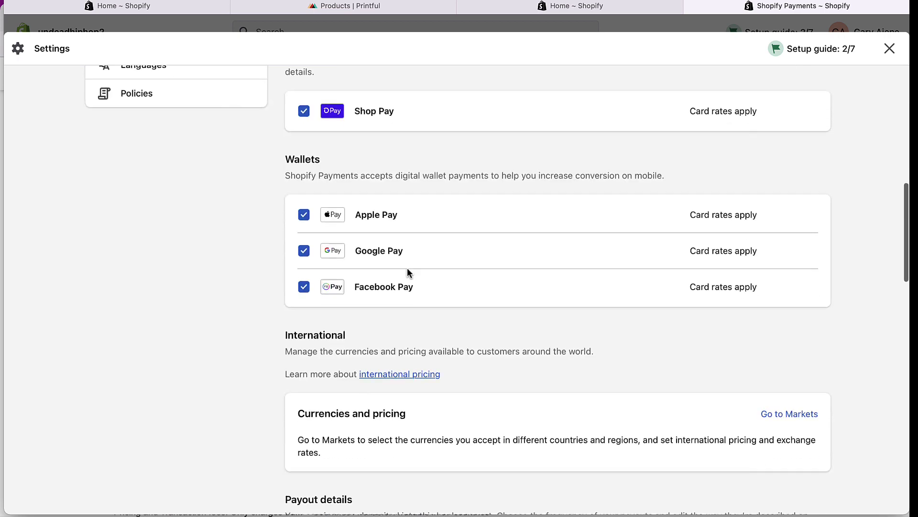
- Examine the Shopify Payments payout statement descriptor, payout schedule, notification and fraud prevention settings
{"action": "scroll", "coordinate": [408, 273], "scroll_direction": "down", "scroll_amount": 8}
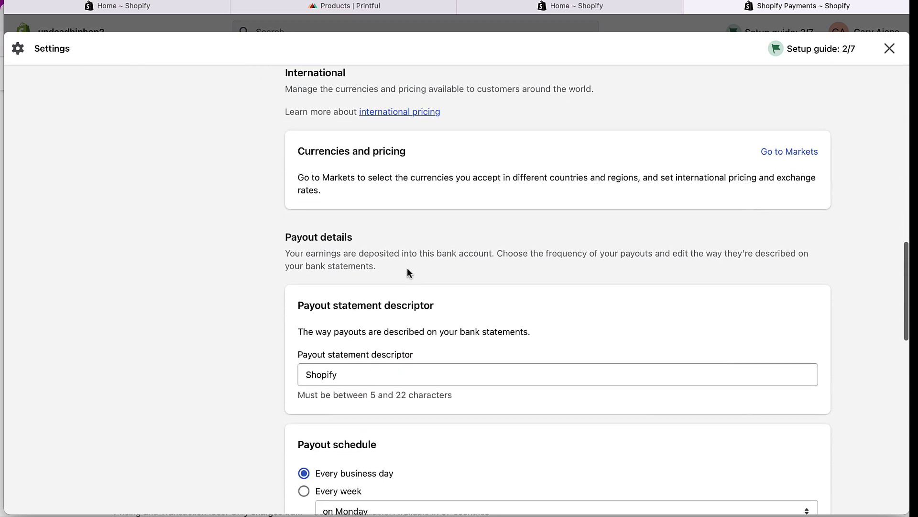
{"action": "scroll", "coordinate": [408, 273], "scroll_direction": "down", "scroll_amount": 2}
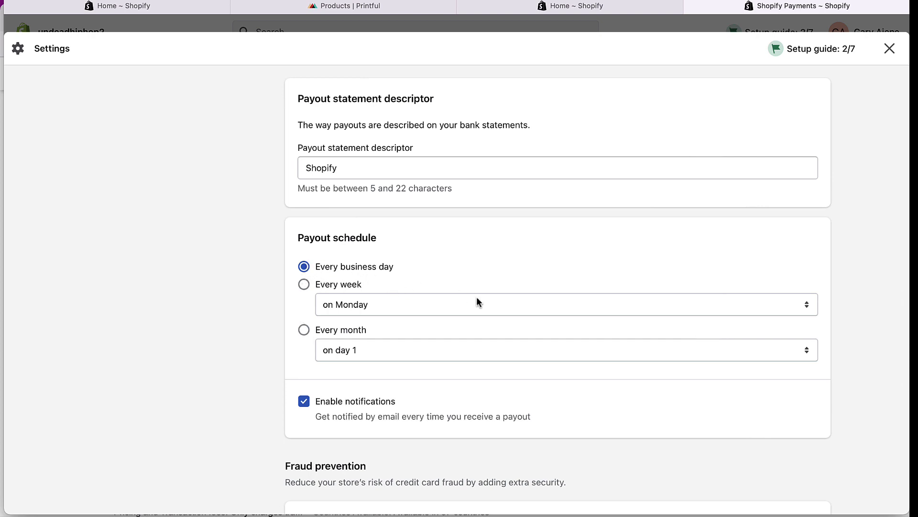
{"action": "scroll", "coordinate": [476, 297], "scroll_direction": "down", "scroll_amount": 2}
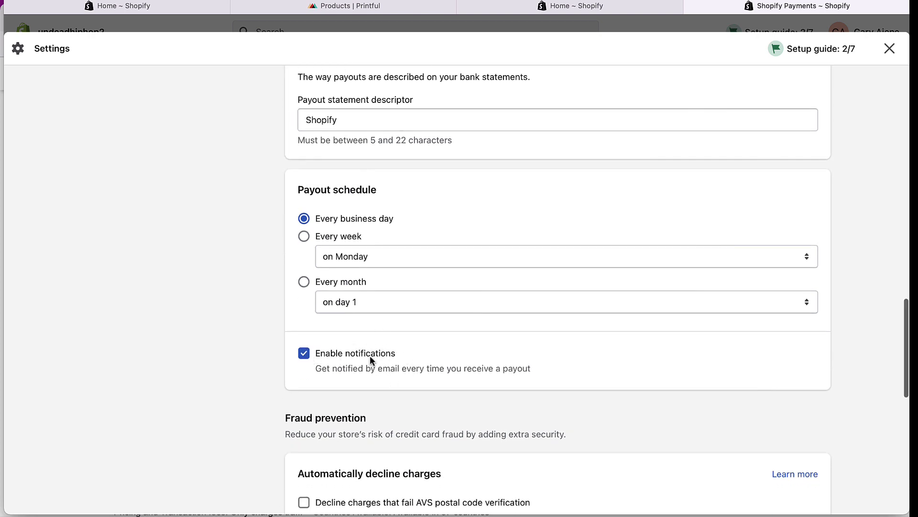
{"action": "scroll", "coordinate": [368, 374], "scroll_direction": "down", "scroll_amount": 5}
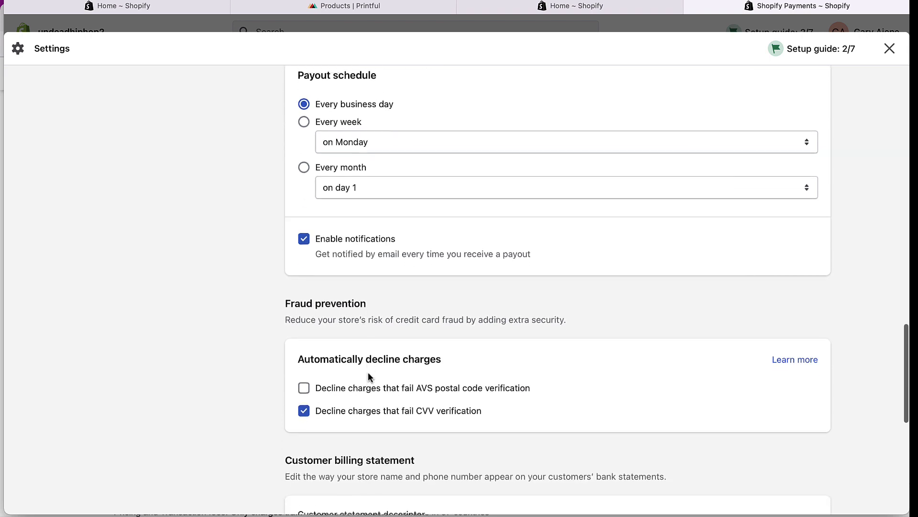
{"action": "scroll", "coordinate": [368, 376], "scroll_direction": "down", "scroll_amount": 2}
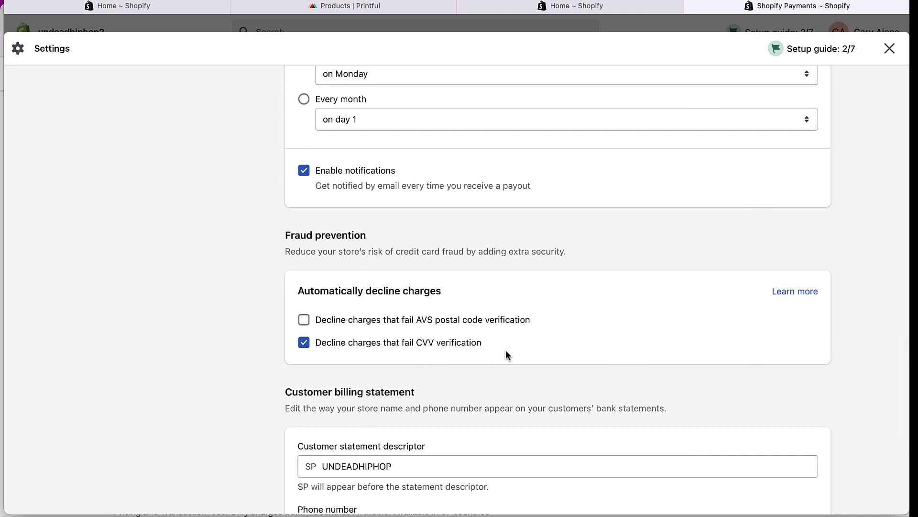
- Examine the Shopify Payments fraud prevention, customer billing statement and test mode settings
{"action": "scroll", "coordinate": [506, 354], "scroll_direction": "down", "scroll_amount": 3}
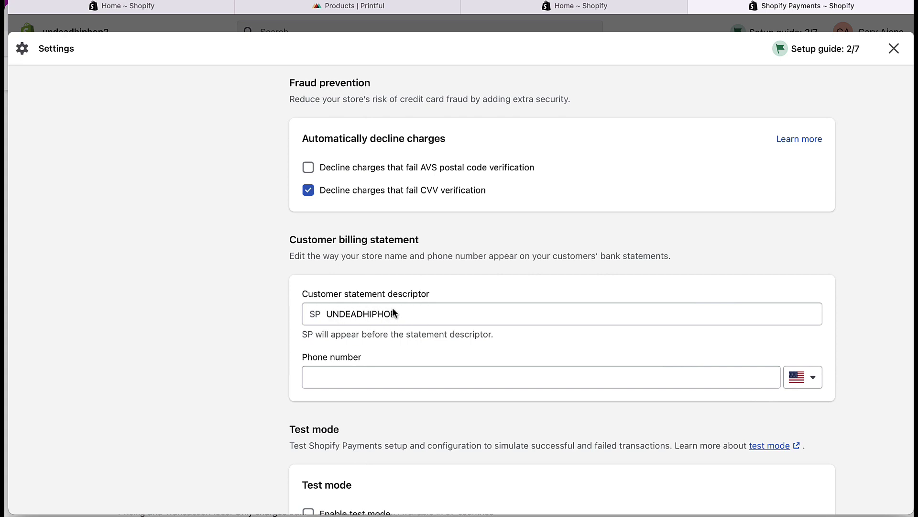
{"action": "scroll", "coordinate": [414, 312], "scroll_direction": "down", "scroll_amount": 3}
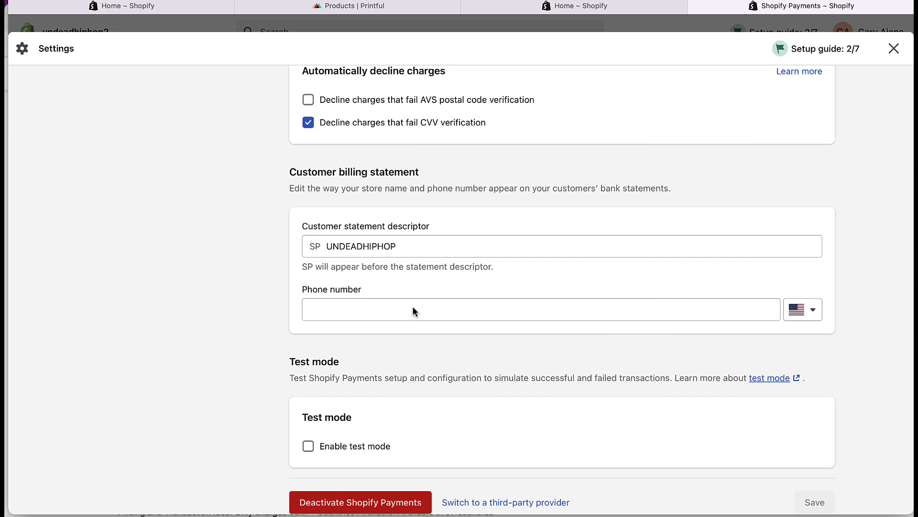
{"action": "scroll", "coordinate": [414, 311], "scroll_direction": "down", "scroll_amount": 4}
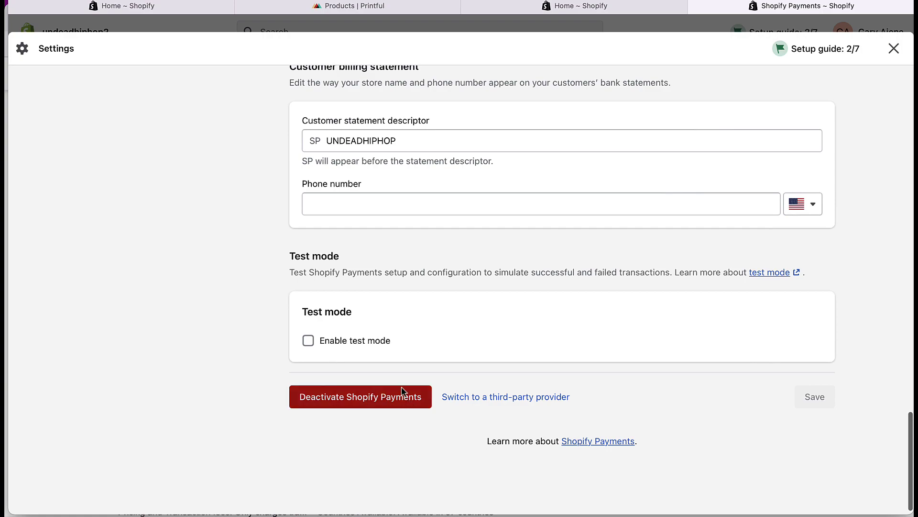
- Return to the Payments page and open the Shopify Payments account setup form
{"action": "scroll", "coordinate": [393, 343], "scroll_direction": "up", "scroll_amount": 20}
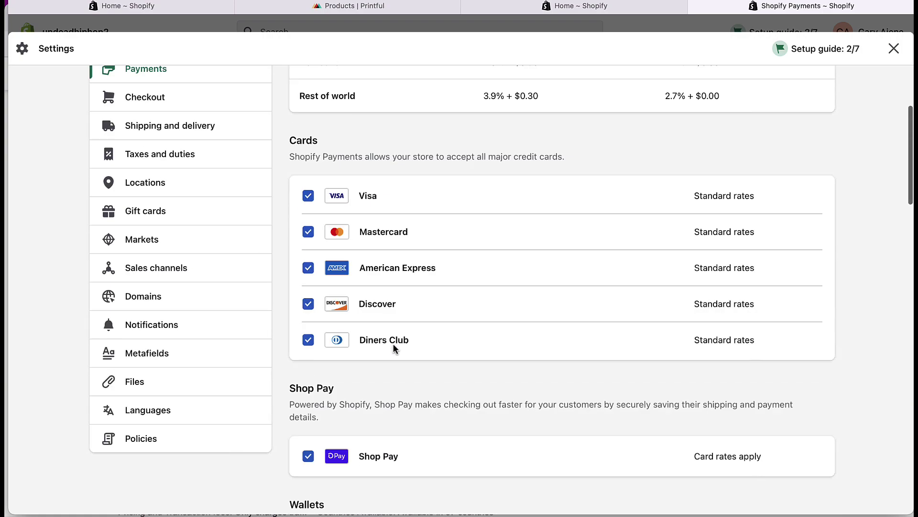
{"action": "scroll", "coordinate": [384, 309], "scroll_direction": "up", "scroll_amount": 2}
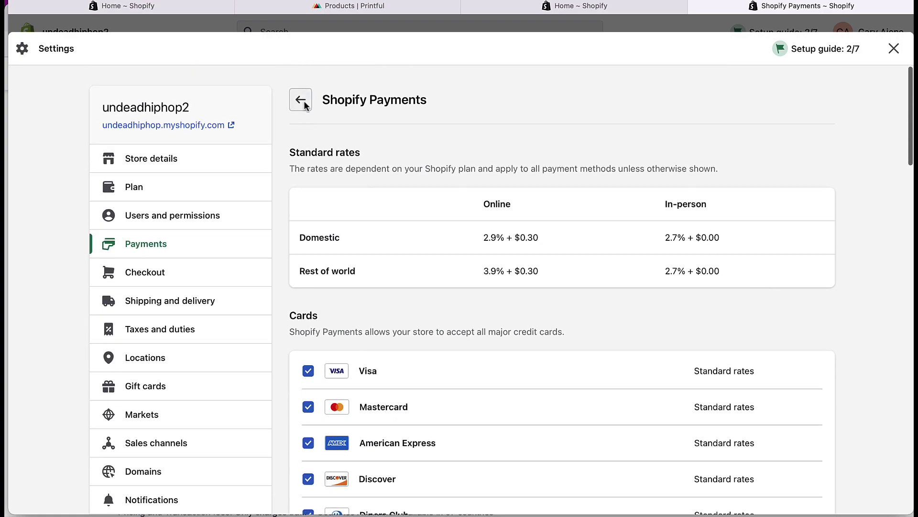
{"action": "left_click", "coordinate": [303, 100]}
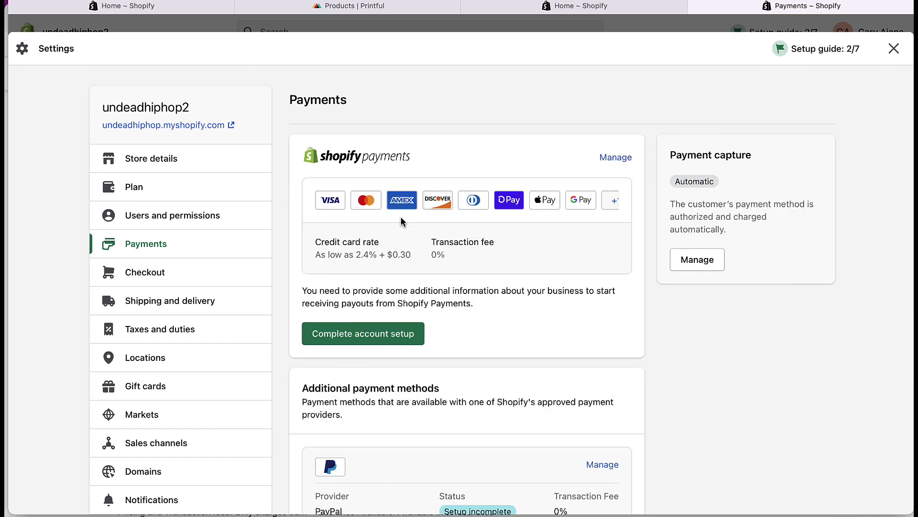
{"action": "scroll", "coordinate": [438, 304], "scroll_direction": "down", "scroll_amount": 2}
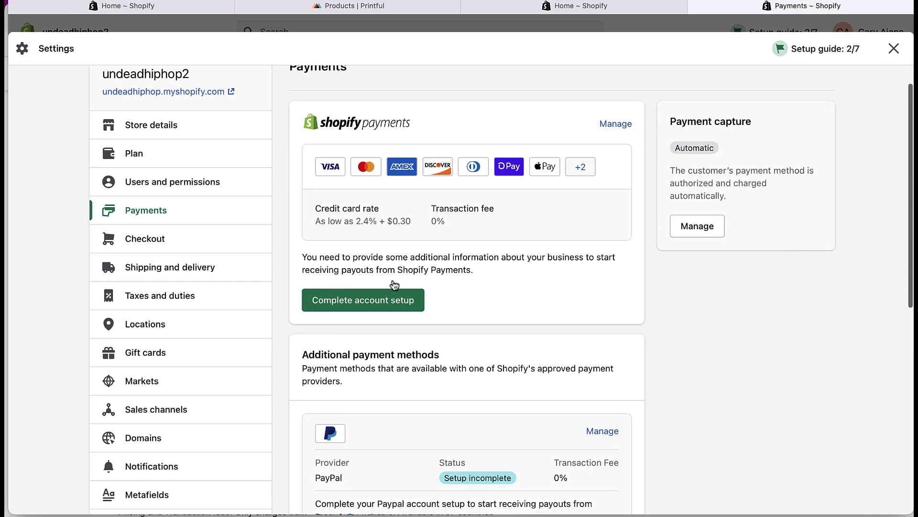
{"action": "left_click", "coordinate": [377, 300]}
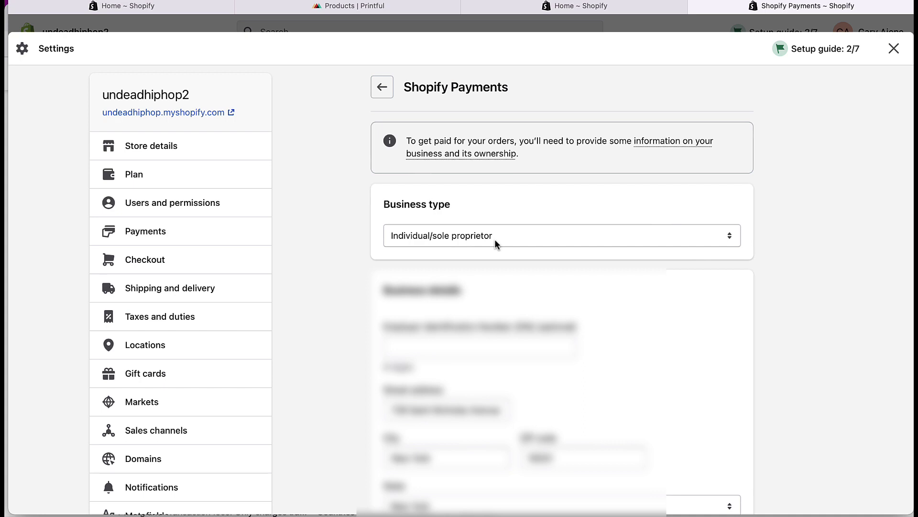
- Review the business type, business details, personal details and product details sections of the account setup form
{"action": "scroll", "coordinate": [495, 239], "scroll_direction": "down", "scroll_amount": 3}
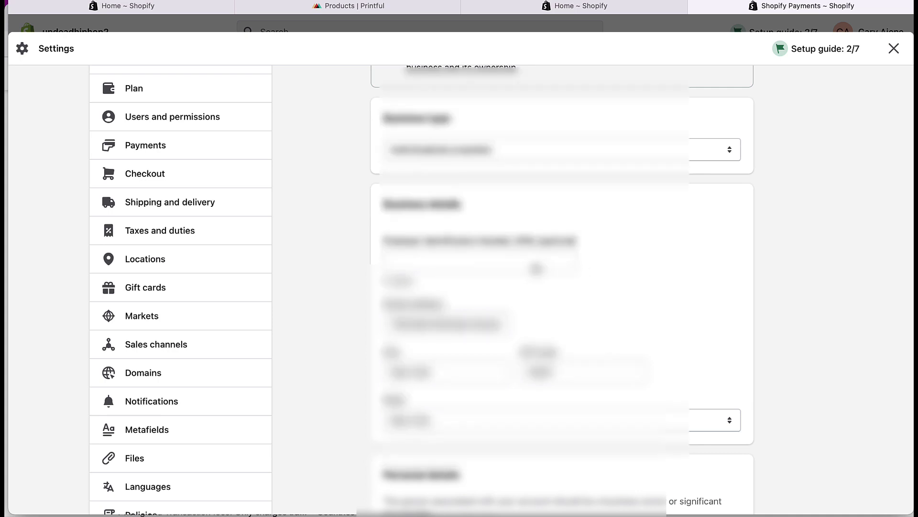
{"action": "scroll", "coordinate": [536, 269], "scroll_direction": "down", "scroll_amount": 1}
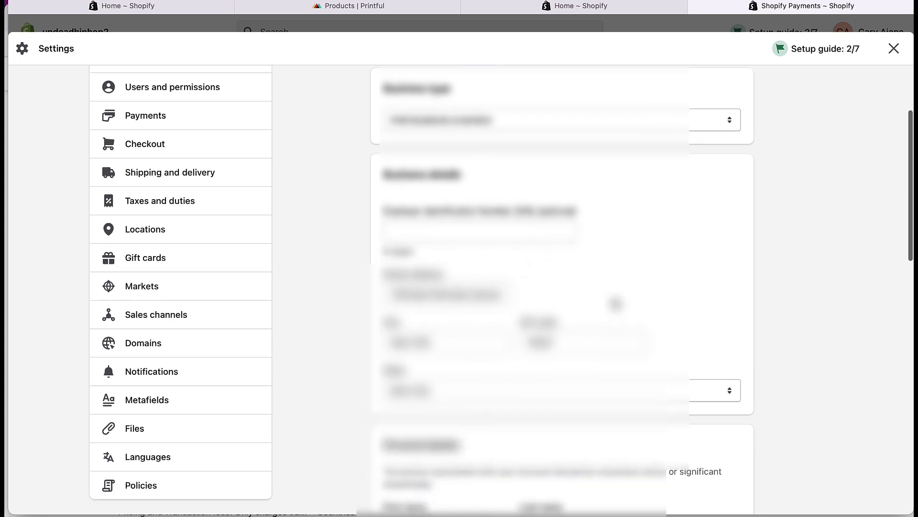
{"action": "scroll", "coordinate": [533, 337], "scroll_direction": "down", "scroll_amount": 10}
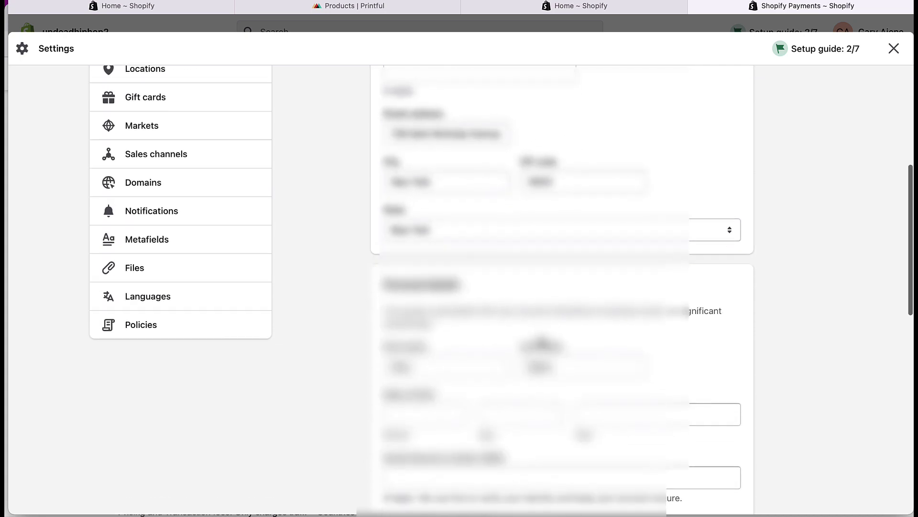
{"action": "scroll", "coordinate": [542, 341], "scroll_direction": "down", "scroll_amount": 2}
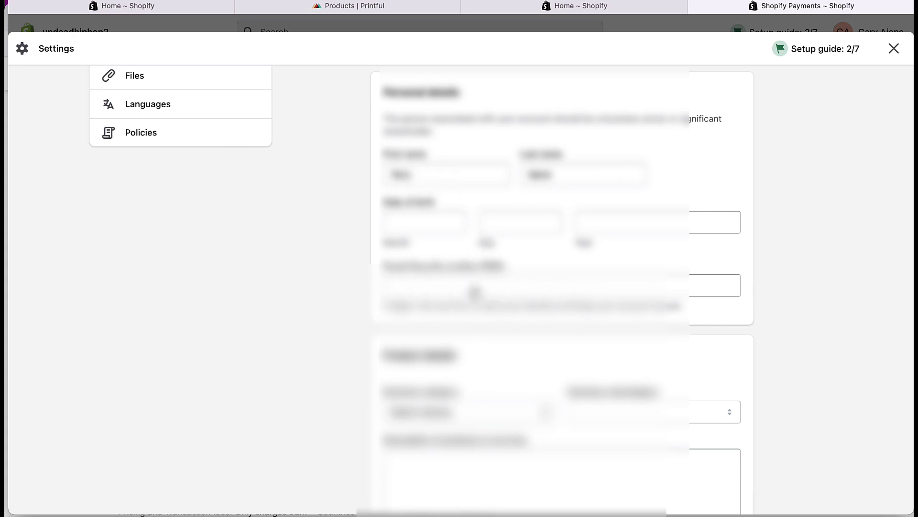
{"action": "scroll", "coordinate": [581, 297], "scroll_direction": "up", "scroll_amount": 10}
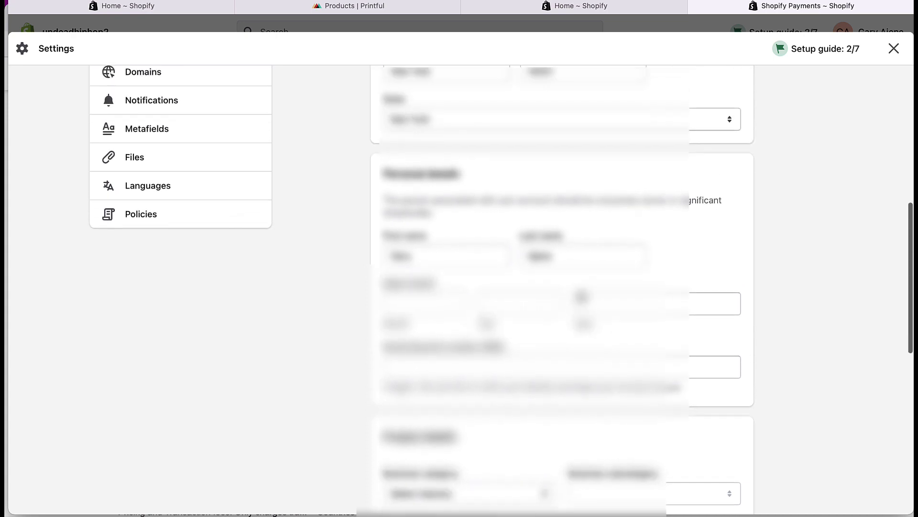
{"action": "scroll", "coordinate": [582, 297], "scroll_direction": "up", "scroll_amount": 2}
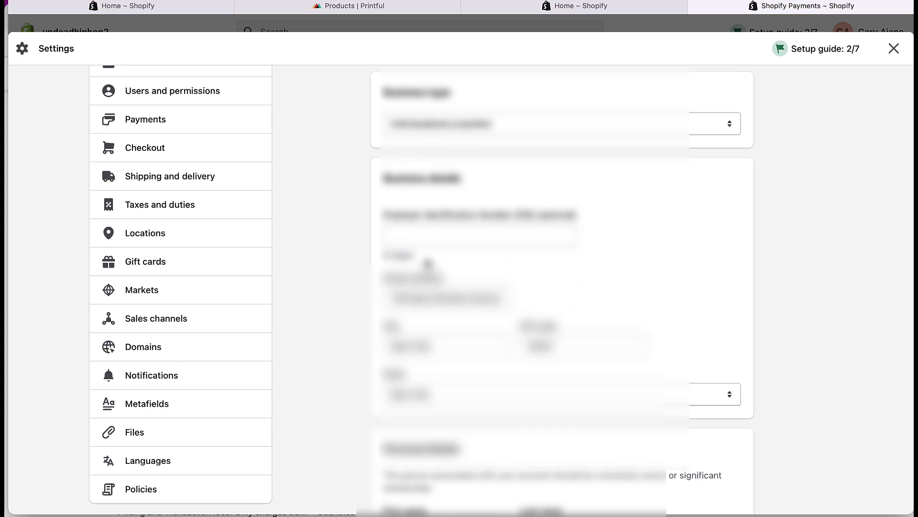
{"action": "scroll", "coordinate": [501, 271], "scroll_direction": "down", "scroll_amount": 10}
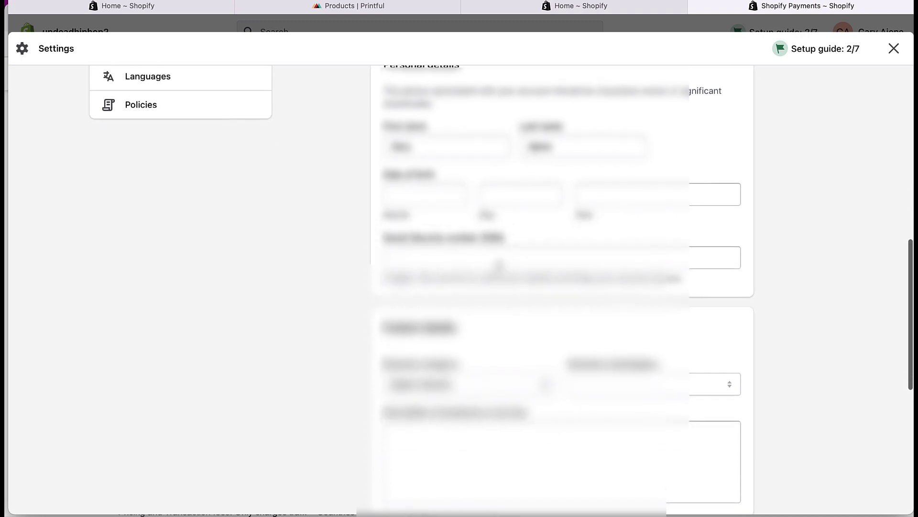
{"action": "scroll", "coordinate": [529, 277], "scroll_direction": "down", "scroll_amount": 3}
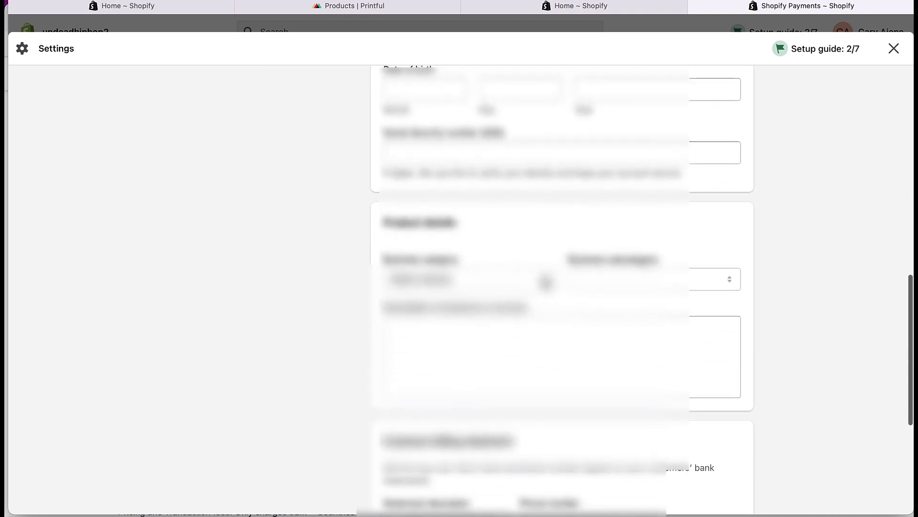
- Set the business category to Clothing and accessories and the subcategory to Other clothing and accessories
{"action": "left_click", "coordinate": [543, 281]}
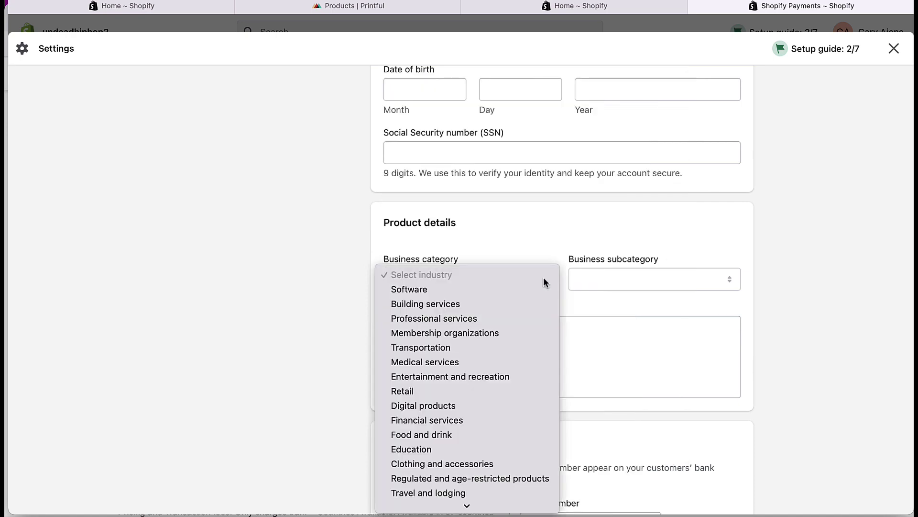
{"action": "scroll", "coordinate": [535, 372], "scroll_direction": "down", "scroll_amount": 1}
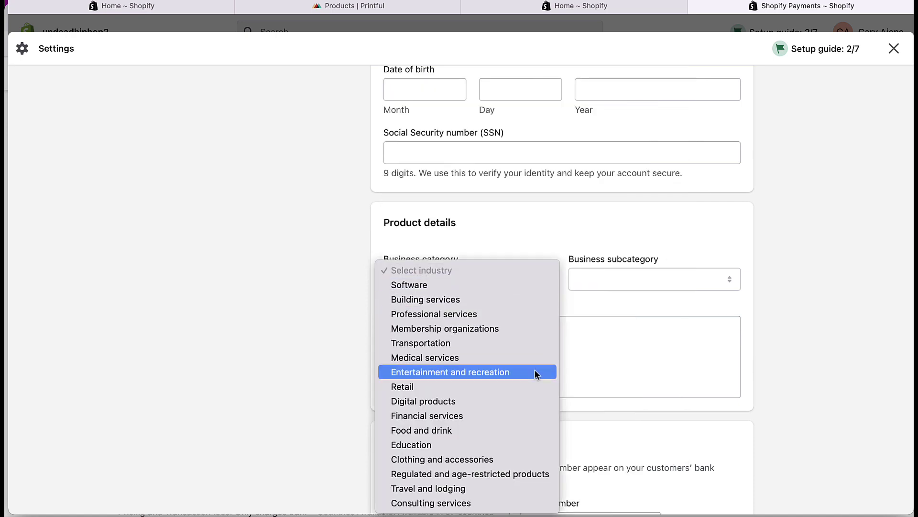
{"action": "left_click", "coordinate": [481, 459]}
{"action": "left_click", "coordinate": [724, 280]}
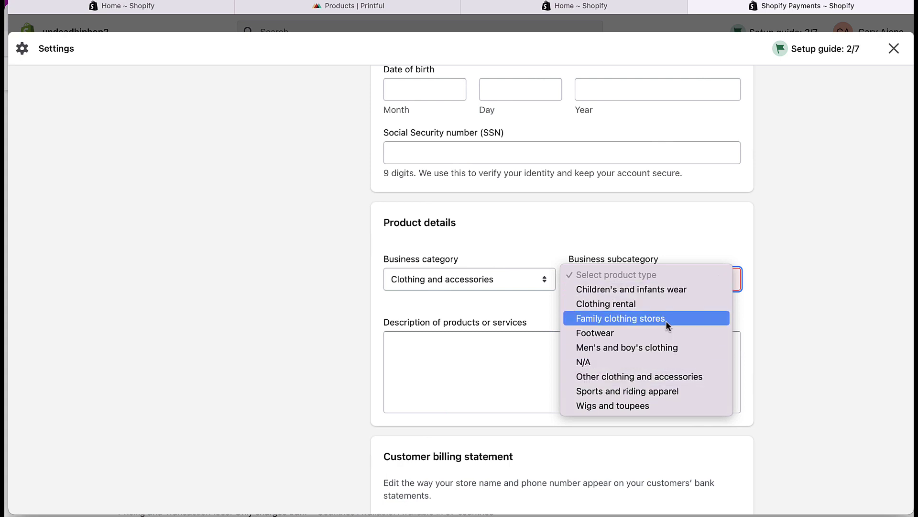
{"action": "left_click", "coordinate": [678, 376]}
- Go to the product description field and review the customer billing statement and terms and conditions
{"action": "scroll", "coordinate": [678, 375], "scroll_direction": "down", "scroll_amount": 1}
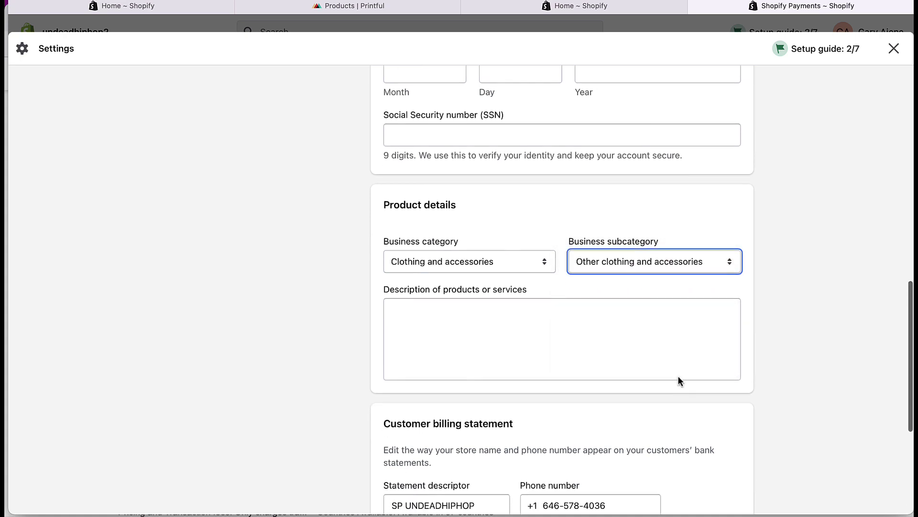
{"action": "left_click", "coordinate": [609, 344]}
{"action": "scroll", "coordinate": [610, 344], "scroll_direction": "down", "scroll_amount": 3}
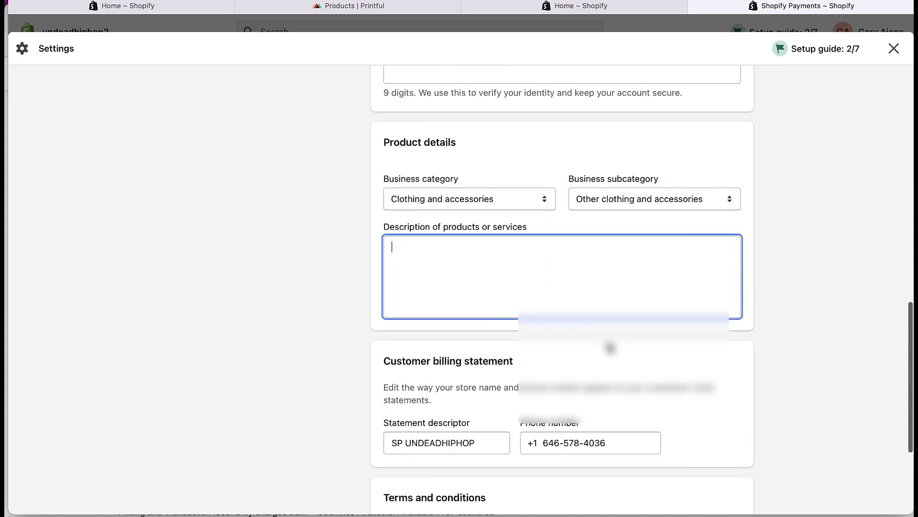
{"action": "scroll", "coordinate": [610, 348], "scroll_direction": "down", "scroll_amount": 2}
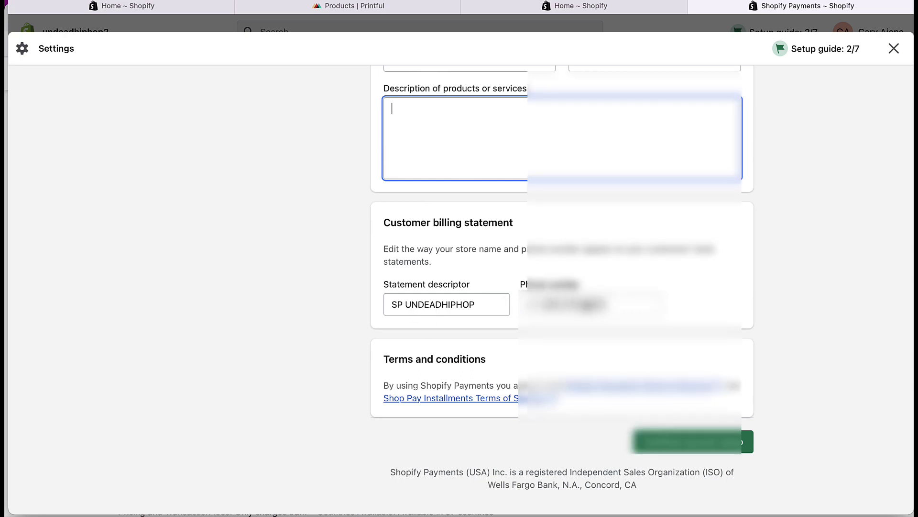
{"action": "scroll", "coordinate": [588, 306], "scroll_direction": "down", "scroll_amount": 2}
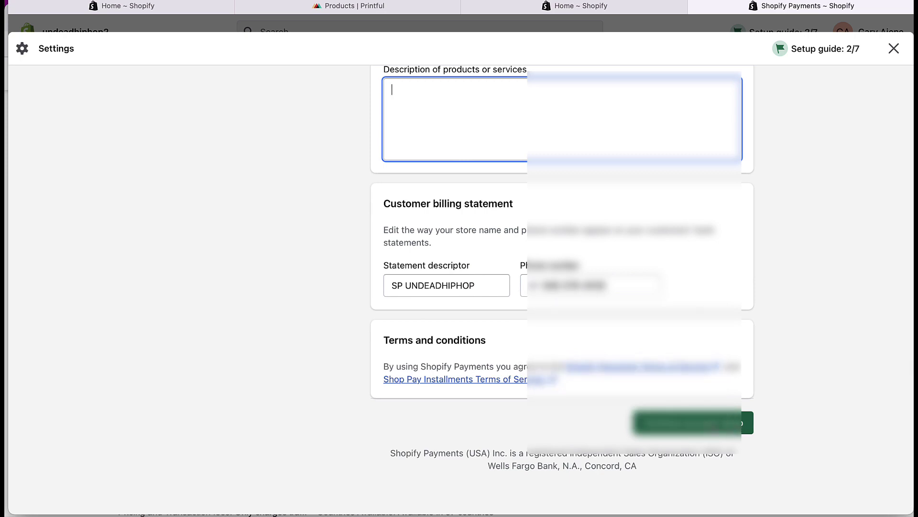
- Look through the business types and choose Individual/sole proprietor
{"action": "scroll", "coordinate": [589, 287], "scroll_direction": "up", "scroll_amount": 1}
{"action": "left_click", "coordinate": [730, 246]}
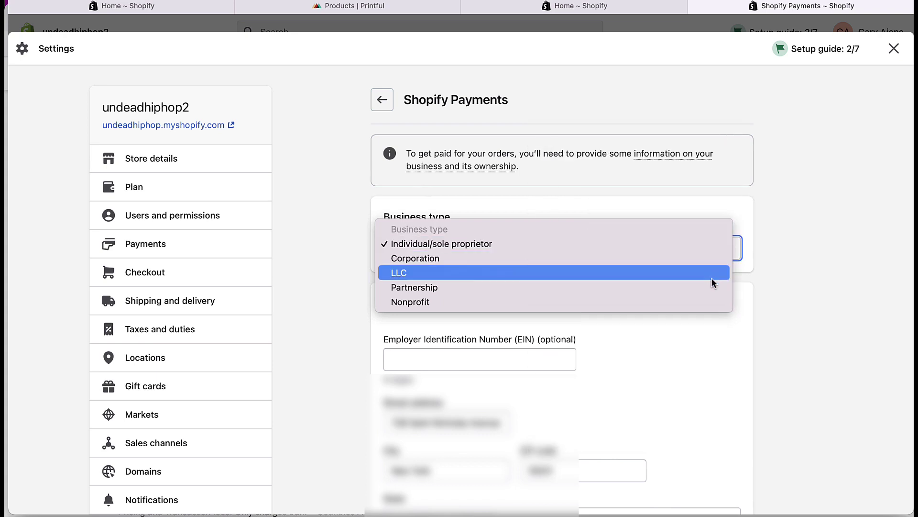
{"action": "left_click", "coordinate": [707, 243]}
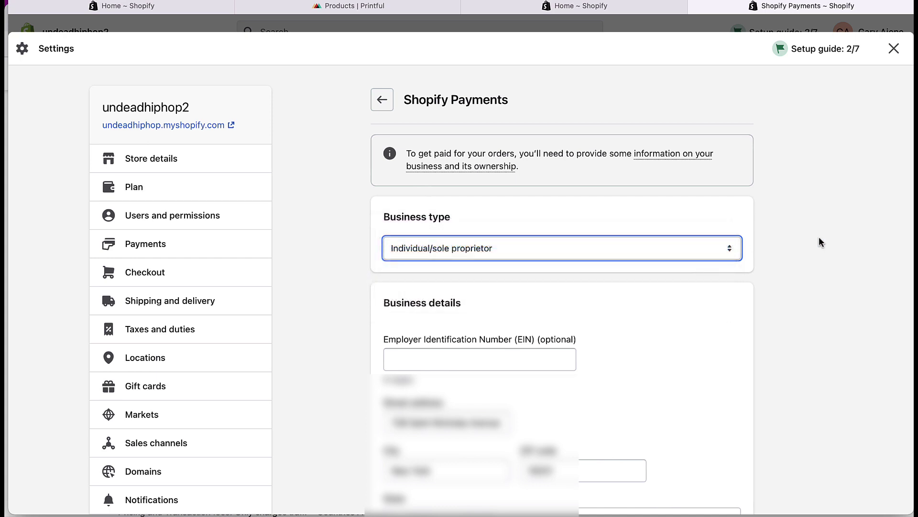
- Describe the products as "Selling T-shirts online" and continue the account setup to the payout account choice
{"action": "scroll", "coordinate": [630, 337], "scroll_direction": "down", "scroll_amount": 5}
{"action": "scroll", "coordinate": [630, 338], "scroll_direction": "down", "scroll_amount": 10}
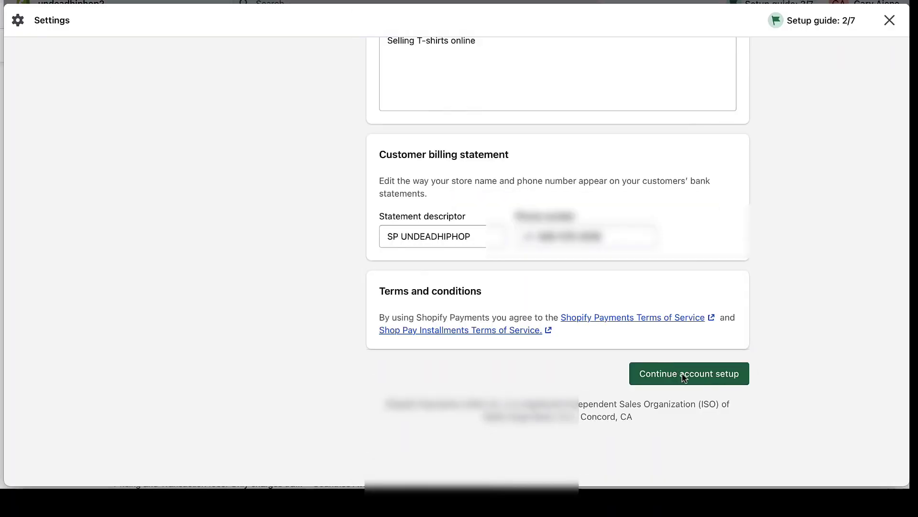
{"action": "left_click", "coordinate": [684, 374]}
- Examine the Shopify Balance account benefits, the external bank account option and the Balance agreements
{"action": "scroll", "coordinate": [771, 407], "scroll_direction": "up", "scroll_amount": 1}
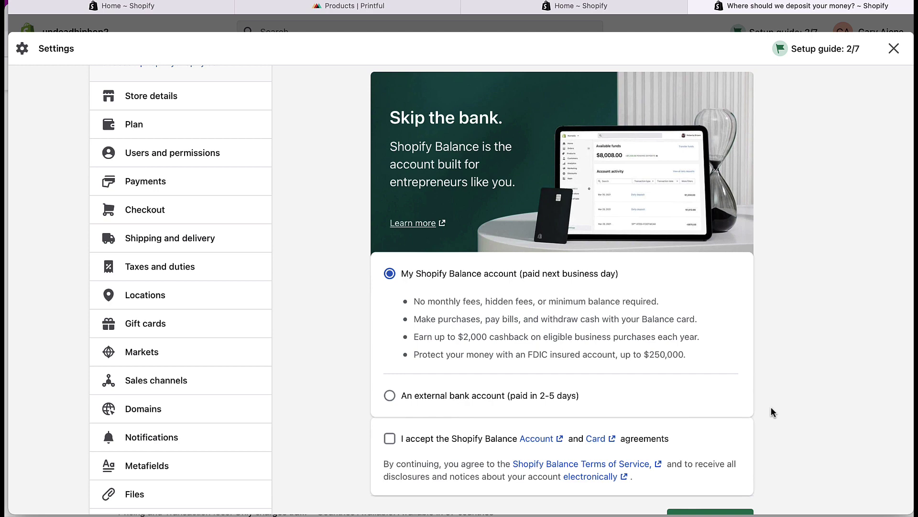
{"action": "scroll", "coordinate": [771, 407], "scroll_direction": "down", "scroll_amount": 3}
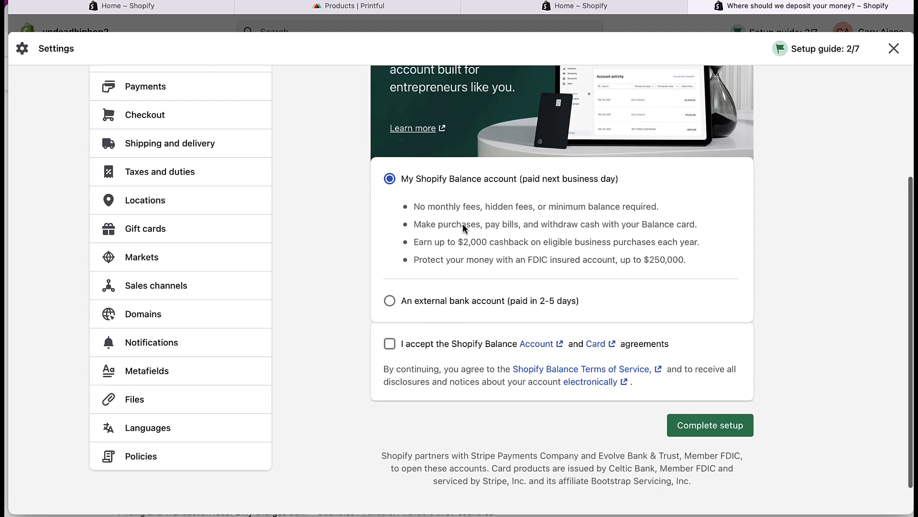
{"action": "scroll", "coordinate": [503, 223], "scroll_direction": "down", "scroll_amount": 1}
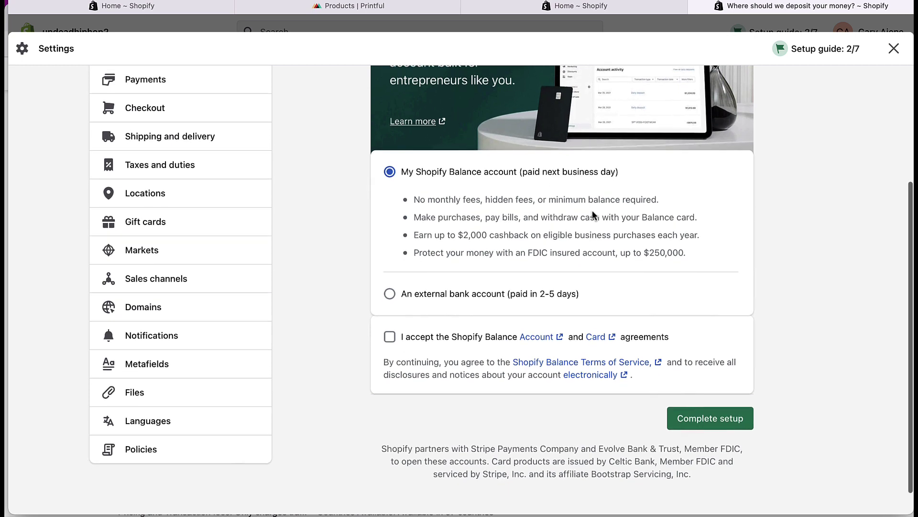
{"action": "scroll", "coordinate": [592, 211], "scroll_direction": "down", "scroll_amount": 2}
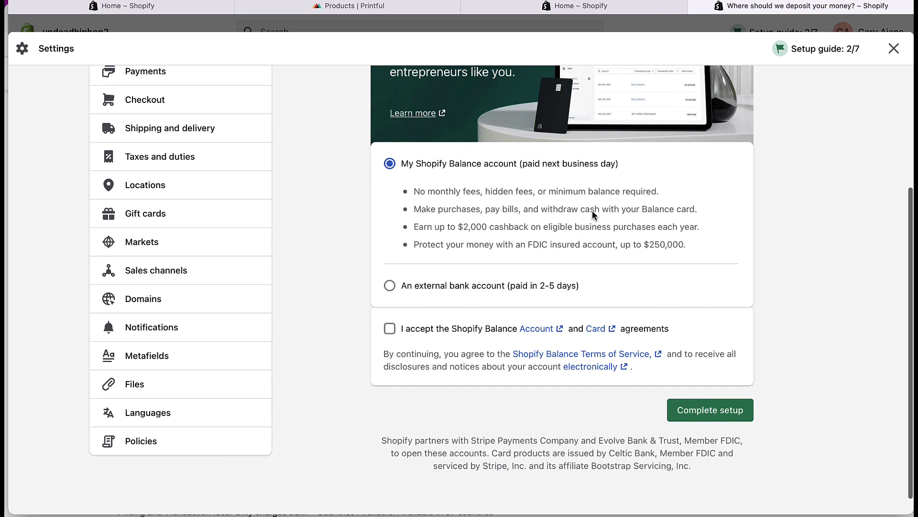
- Choose an external bank account for payouts and go to its routing number and account number fields
{"action": "left_click", "coordinate": [392, 285]}
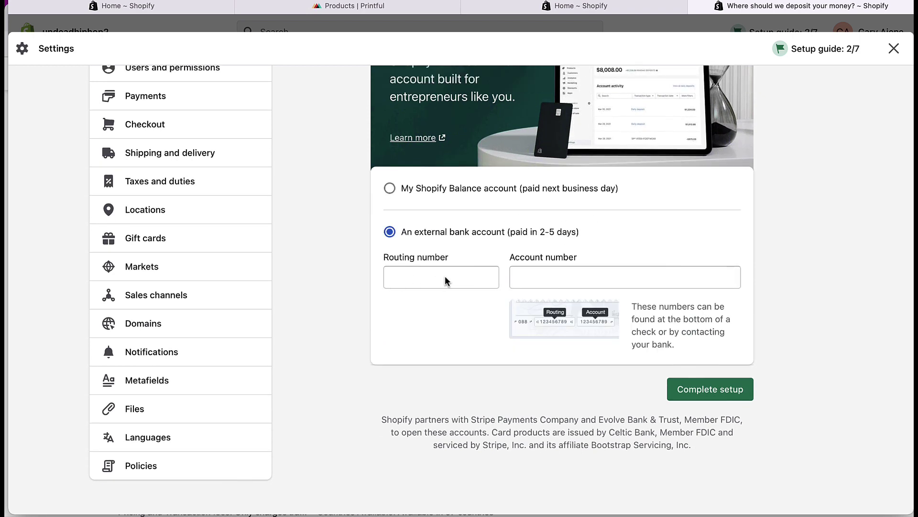
{"action": "scroll", "coordinate": [445, 281], "scroll_direction": "up", "scroll_amount": 1}
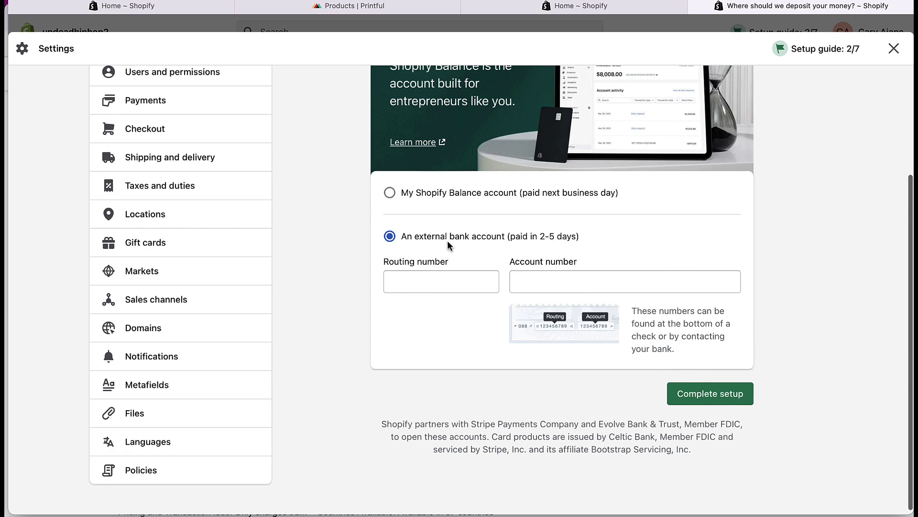
{"action": "left_click", "coordinate": [456, 285]}
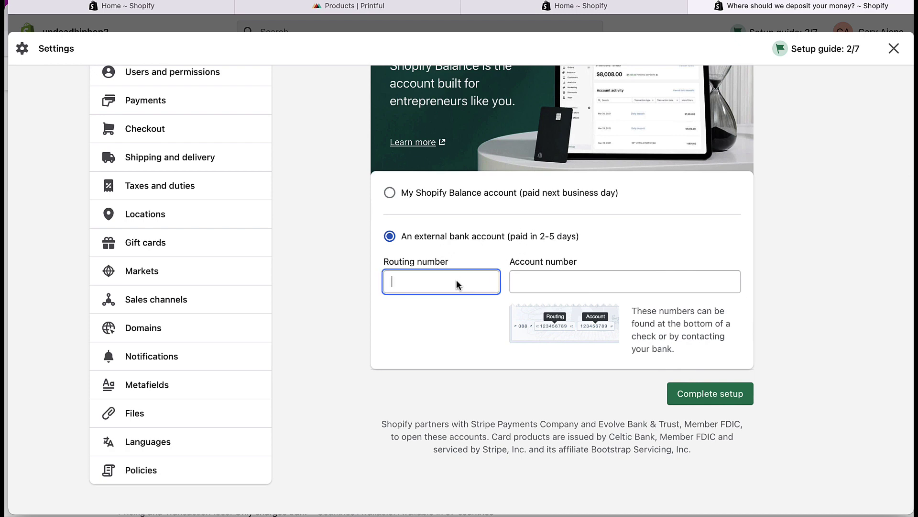
{"action": "left_click", "coordinate": [604, 284]}
{"action": "scroll", "coordinate": [603, 283], "scroll_direction": "down", "scroll_amount": 1}
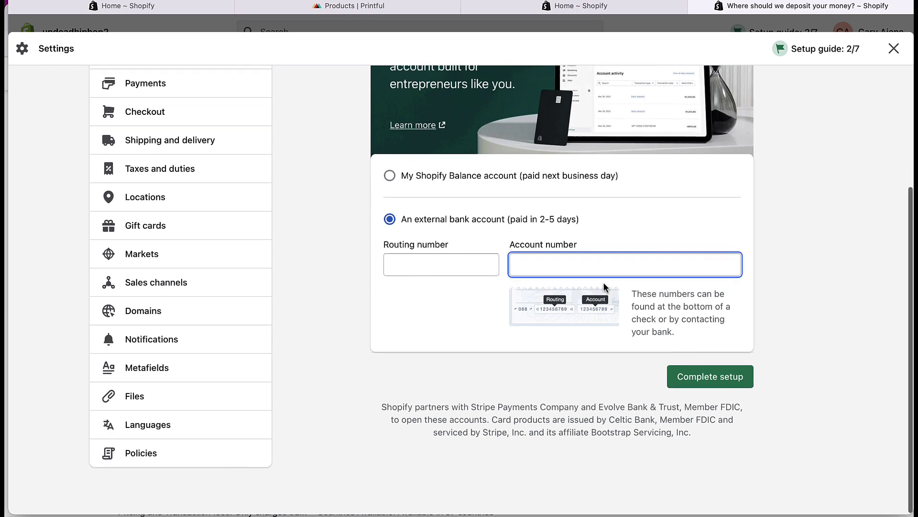